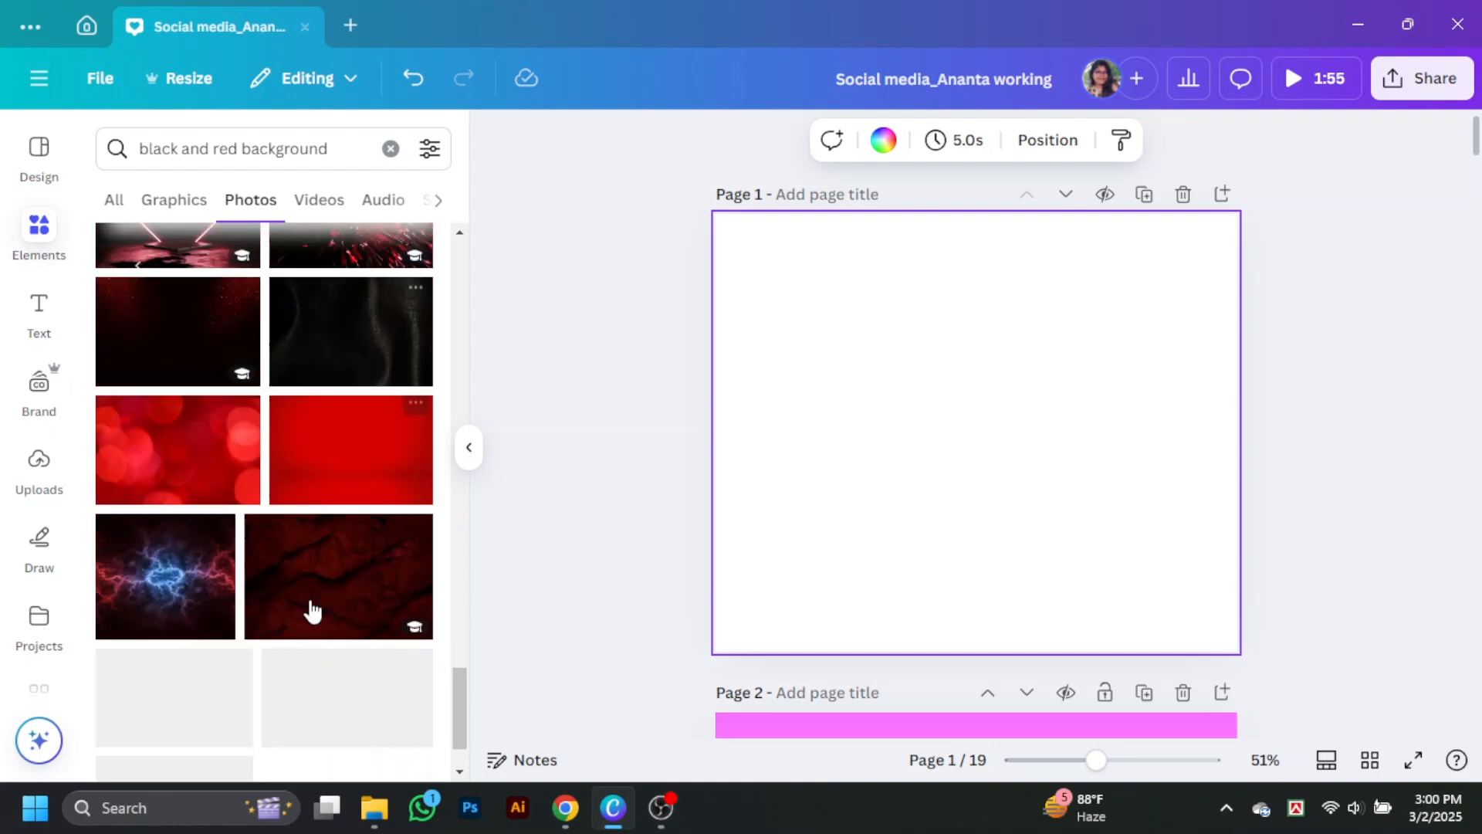
Step: Search the photo library for "black and red fire spark background"
left_click(255, 154)
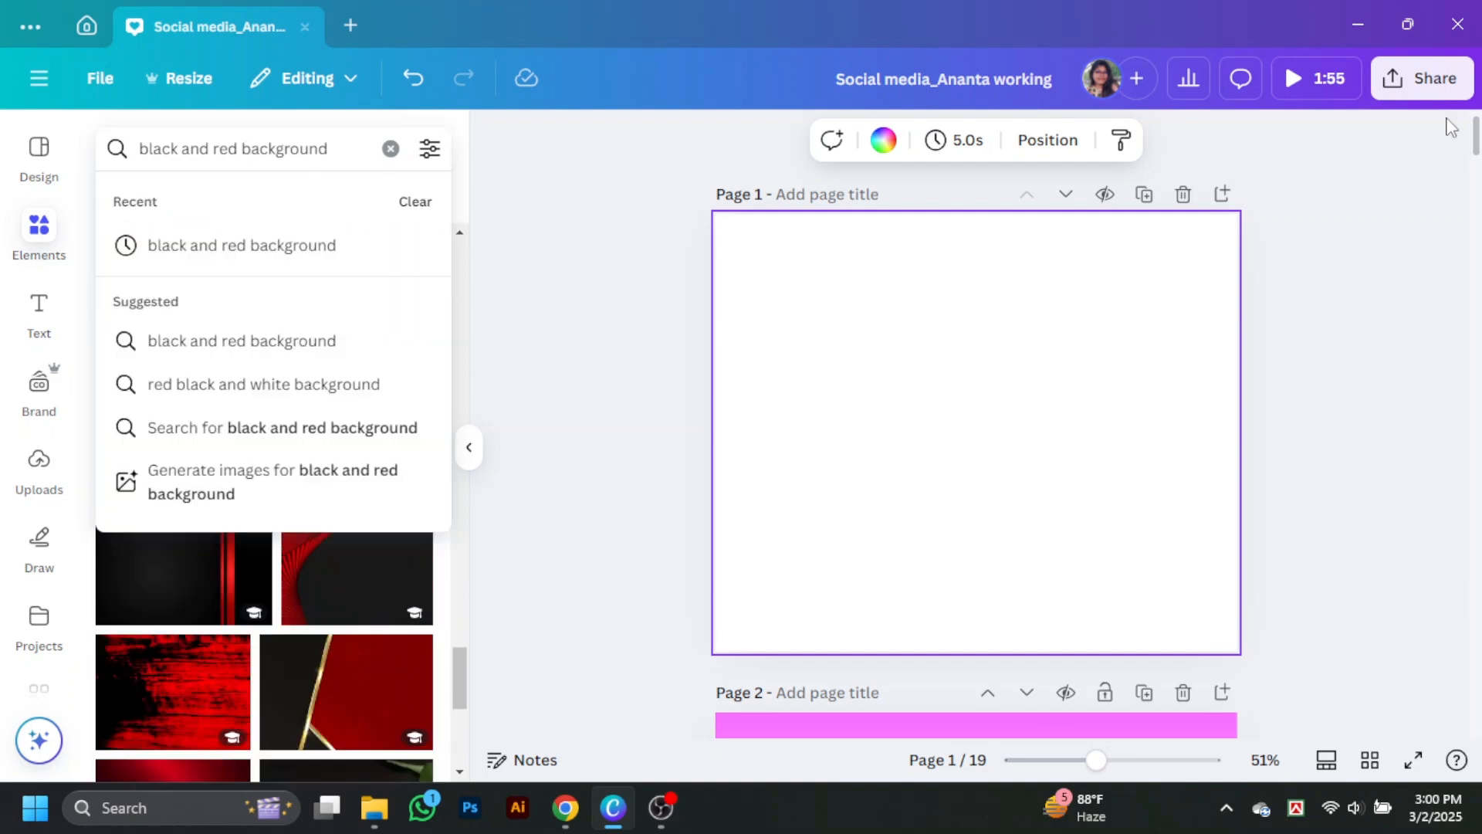
type("fire spar")
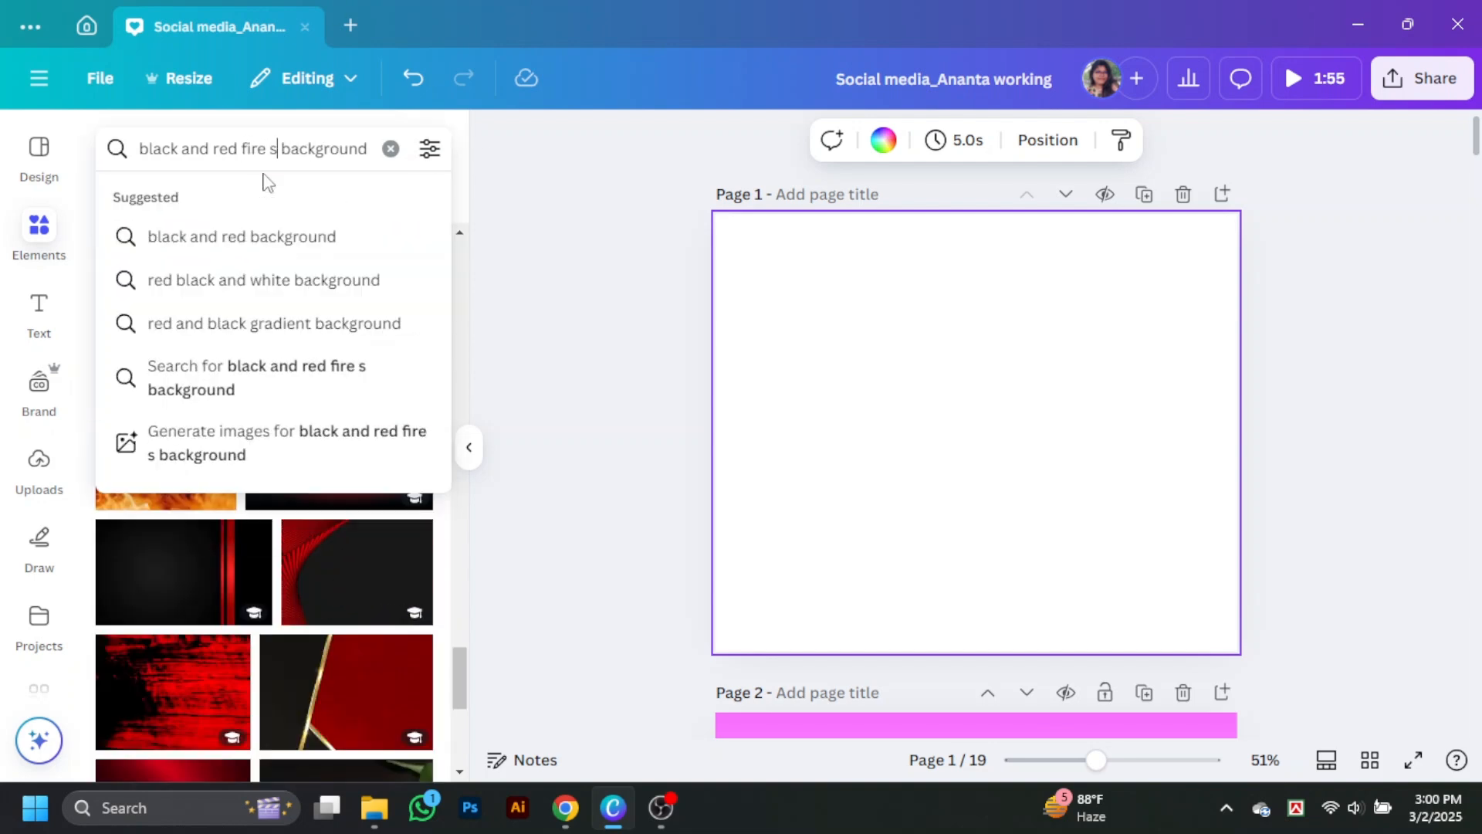
type("k")
key("Return")
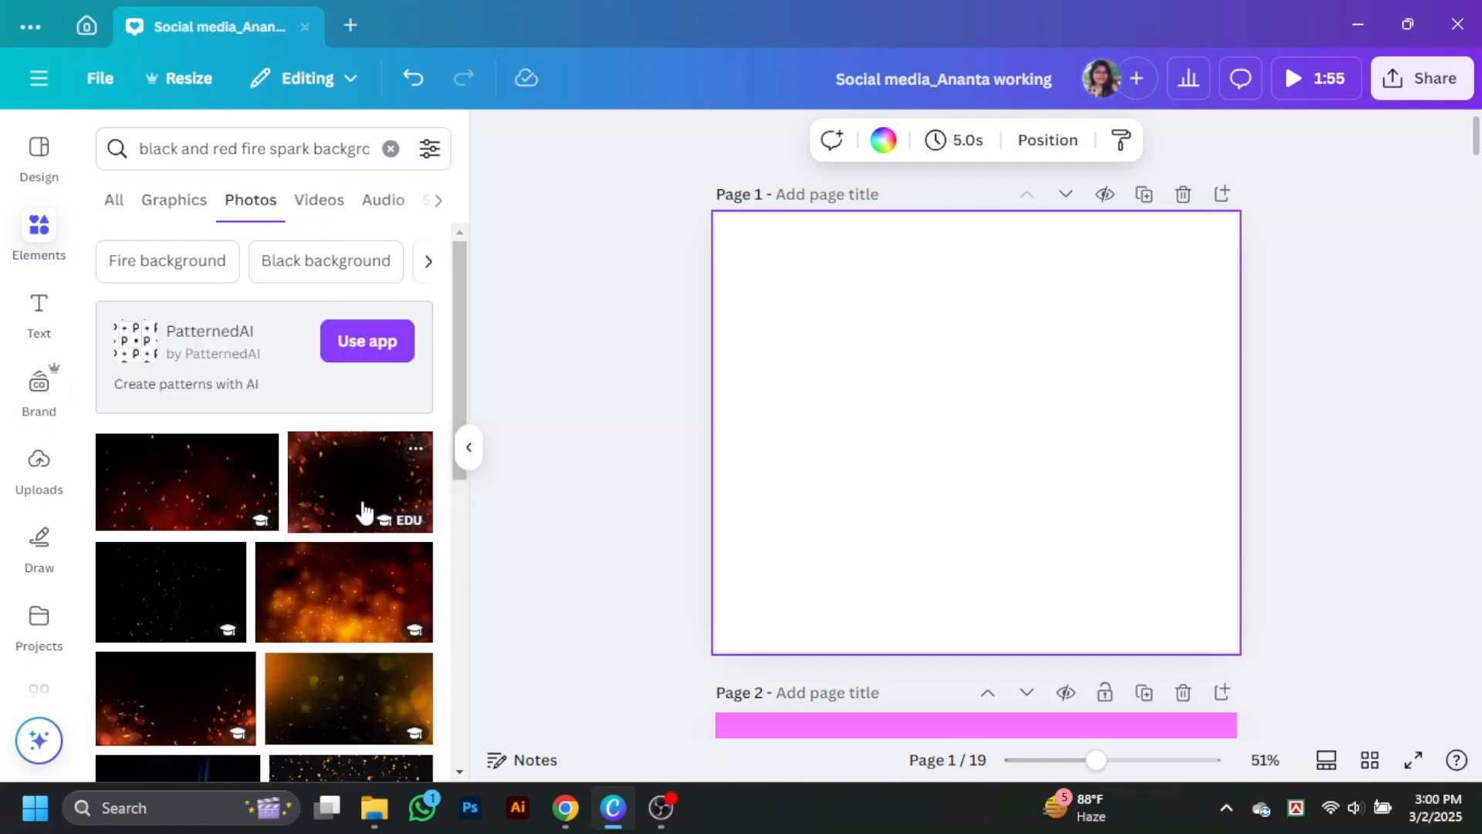
Step: Try the photo with sparks framing a dark centre as the background of page 1
left_click(364, 502)
right_click(948, 467)
left_click(1100, 660)
Step: Set the photo of scattered orange sparks over dark red smoke as the background of page 1
scroll(309, 618, "down", 7)
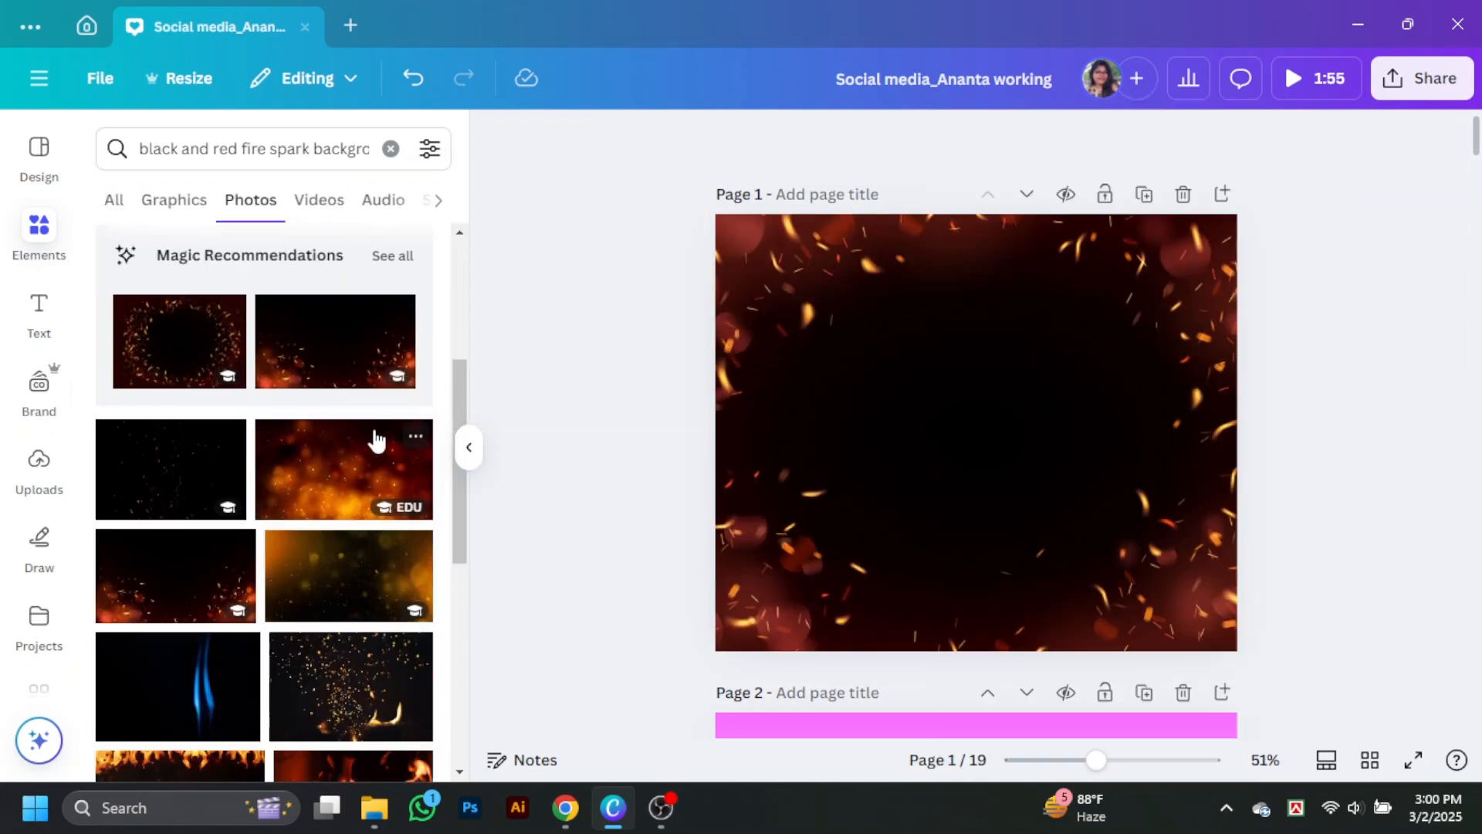
scroll(394, 510, "down", 3)
left_click(357, 489)
right_click(974, 463)
left_click(1169, 657)
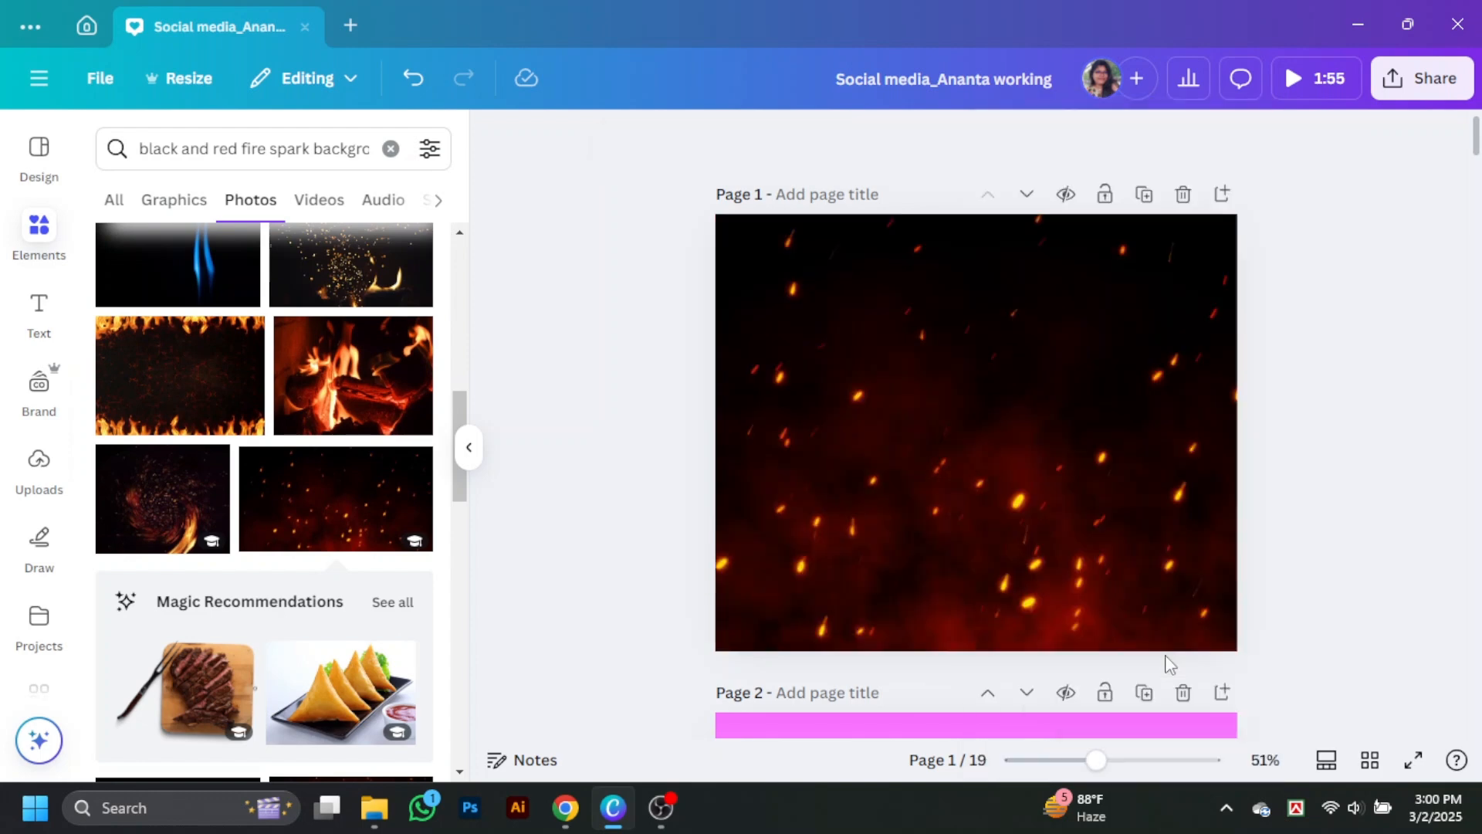
Step: Search the elements library for "shawarma"
left_click(469, 447)
left_click_drag(1096, 760, 1121, 760)
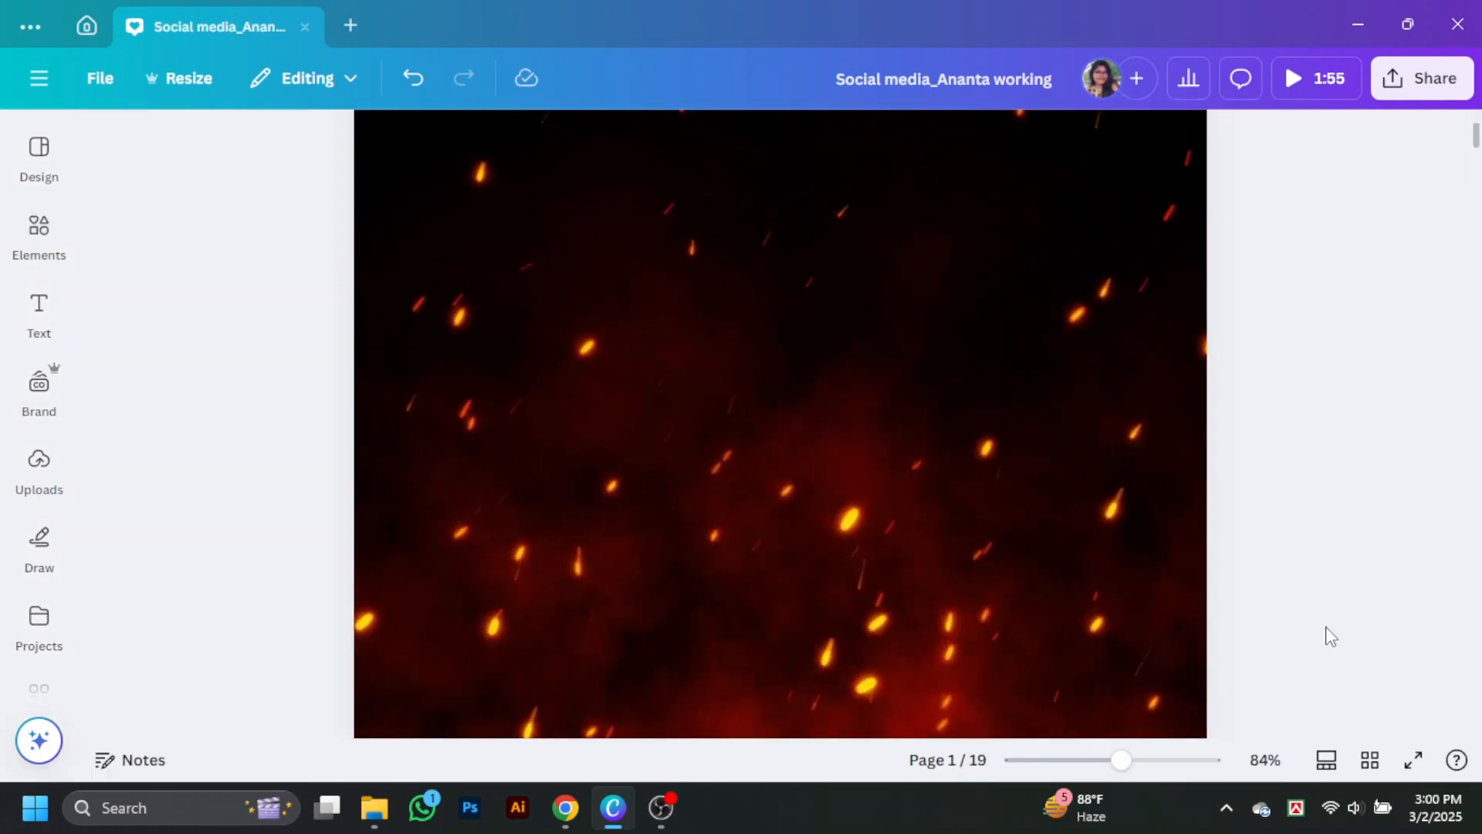
scroll(1327, 633, "up", 2)
left_click(31, 233)
left_click(248, 149)
type("sh")
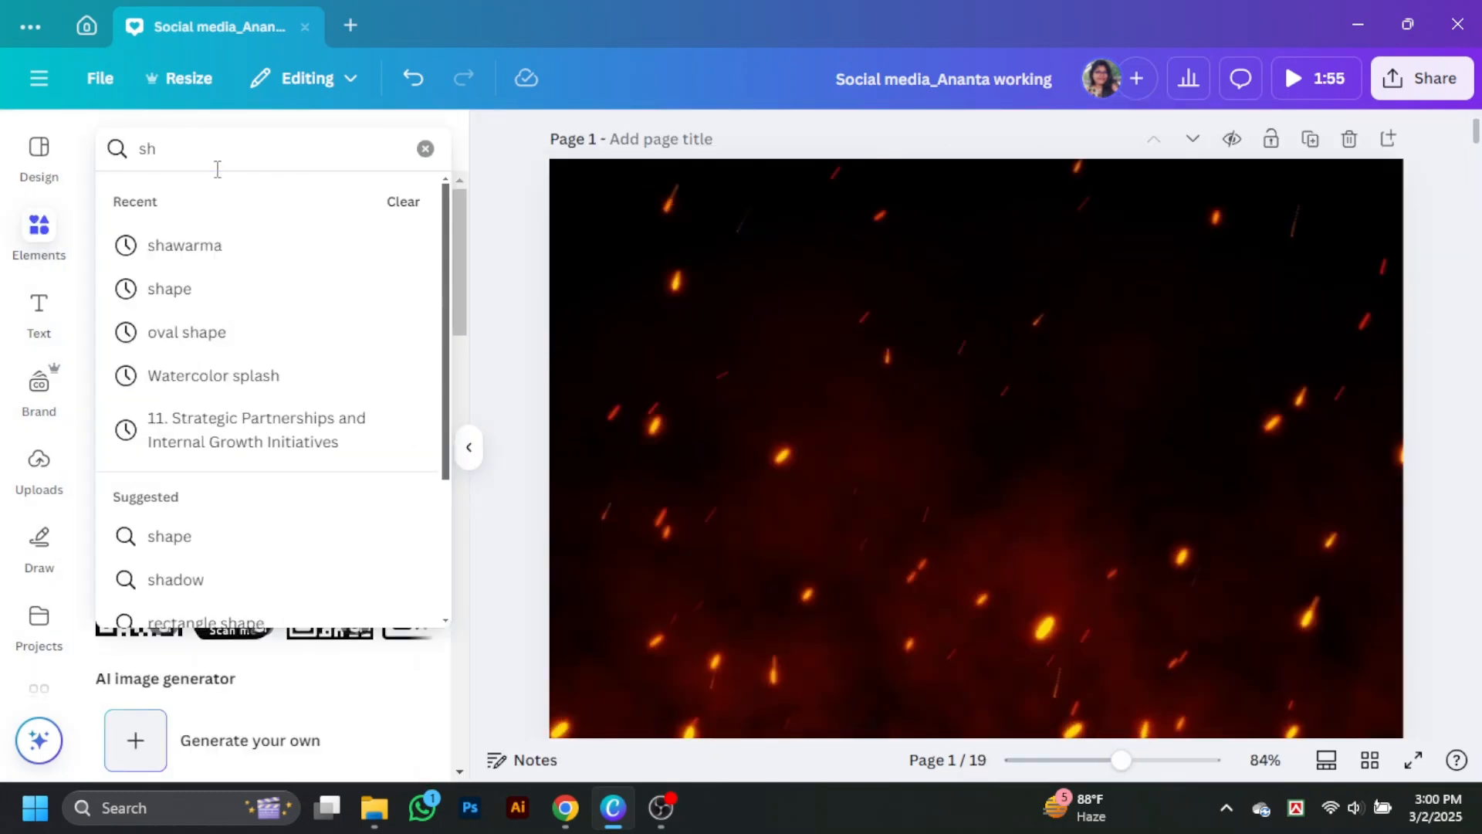
left_click(217, 261)
scroll(1017, 636, "down", 3)
scroll(1018, 636, "down", 3)
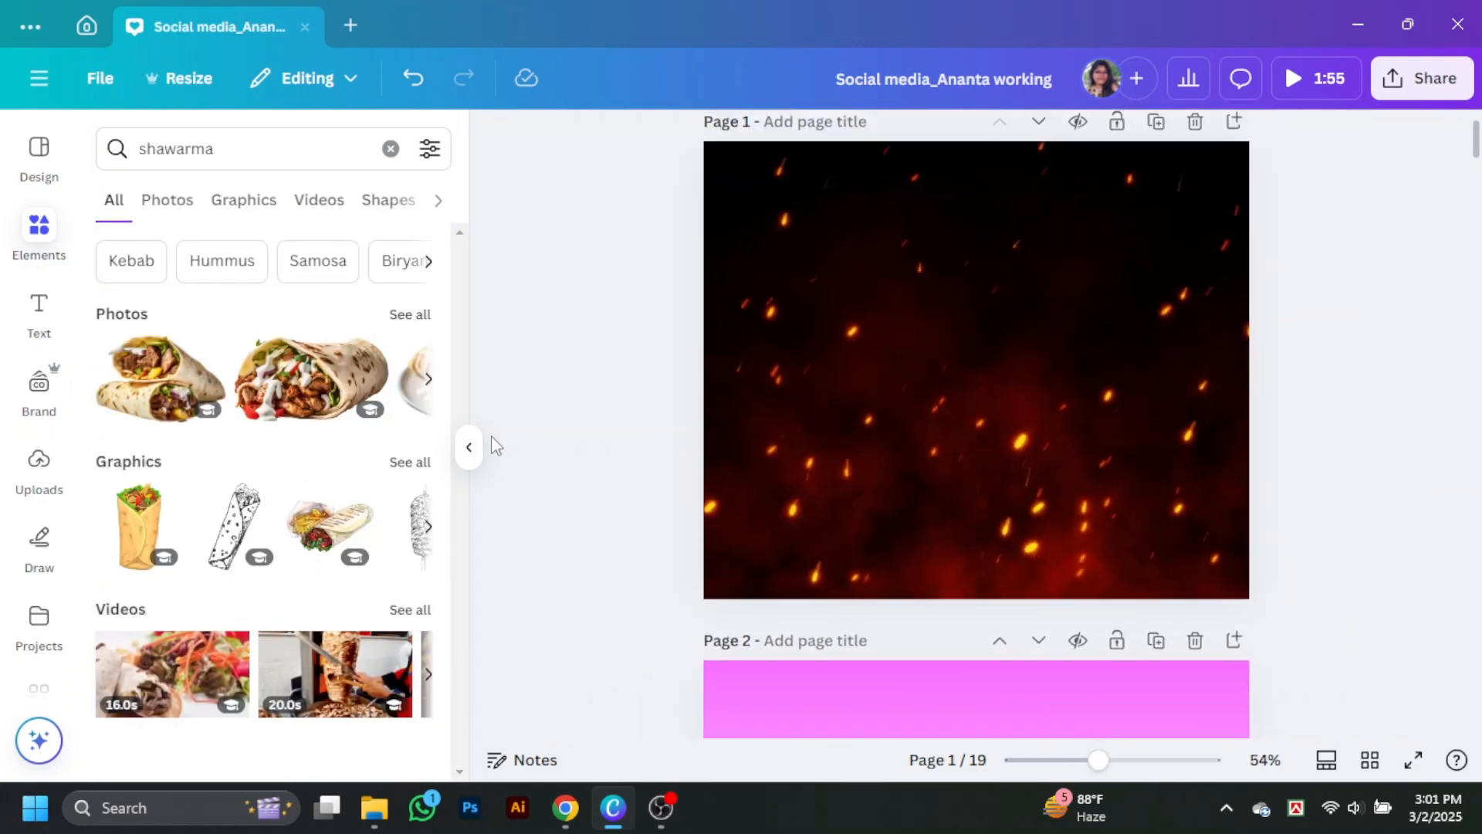
Step: Add the photo of two stacked shawarma wraps to page 1, shrink it and place it near the page's centre
left_click(382, 467)
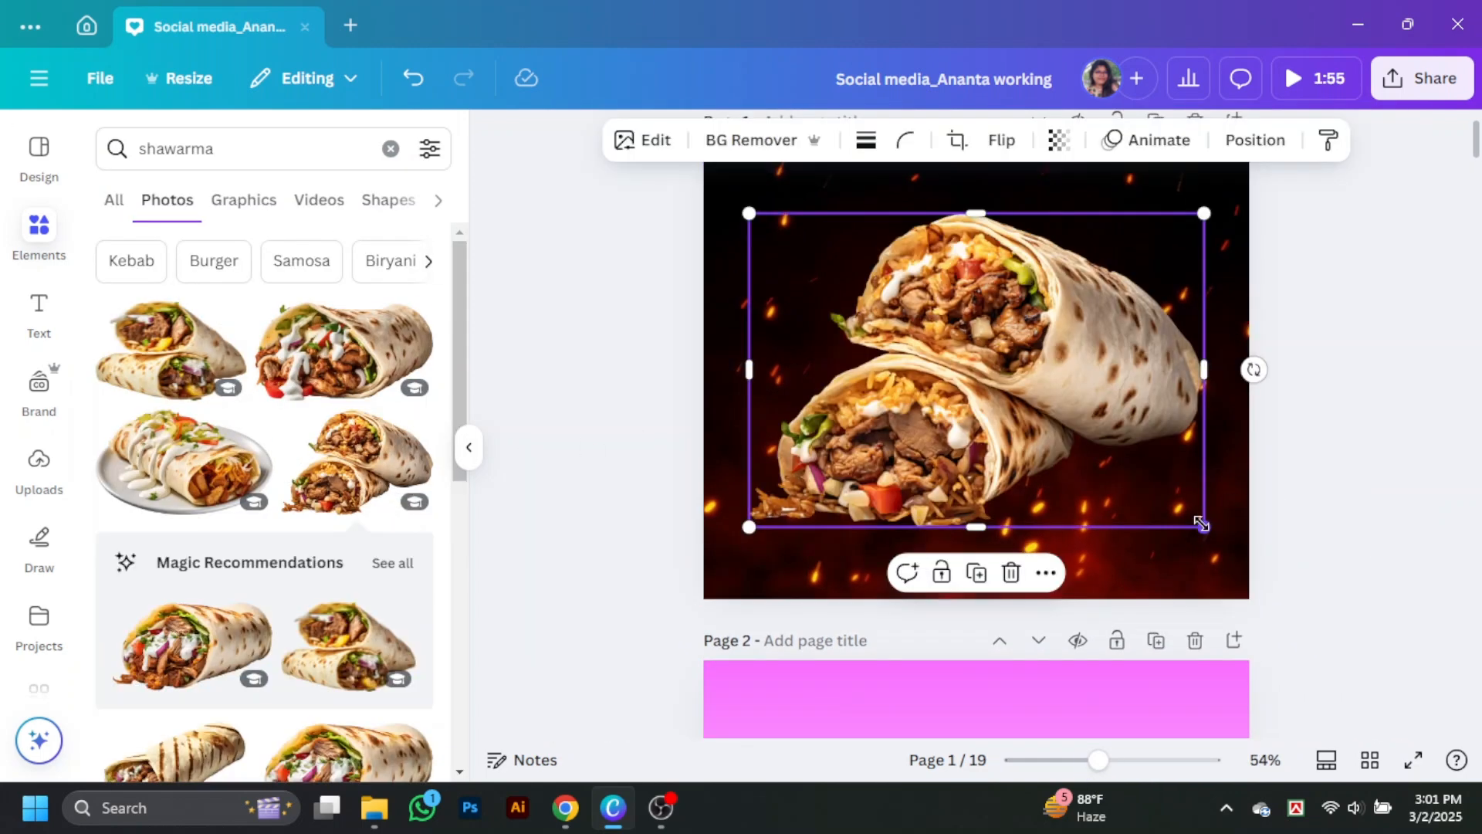
left_click_drag(1204, 525, 1124, 470)
left_click_drag(1012, 332, 1052, 340)
left_click_drag(1164, 479, 1145, 456)
left_click_drag(1030, 332, 1037, 345)
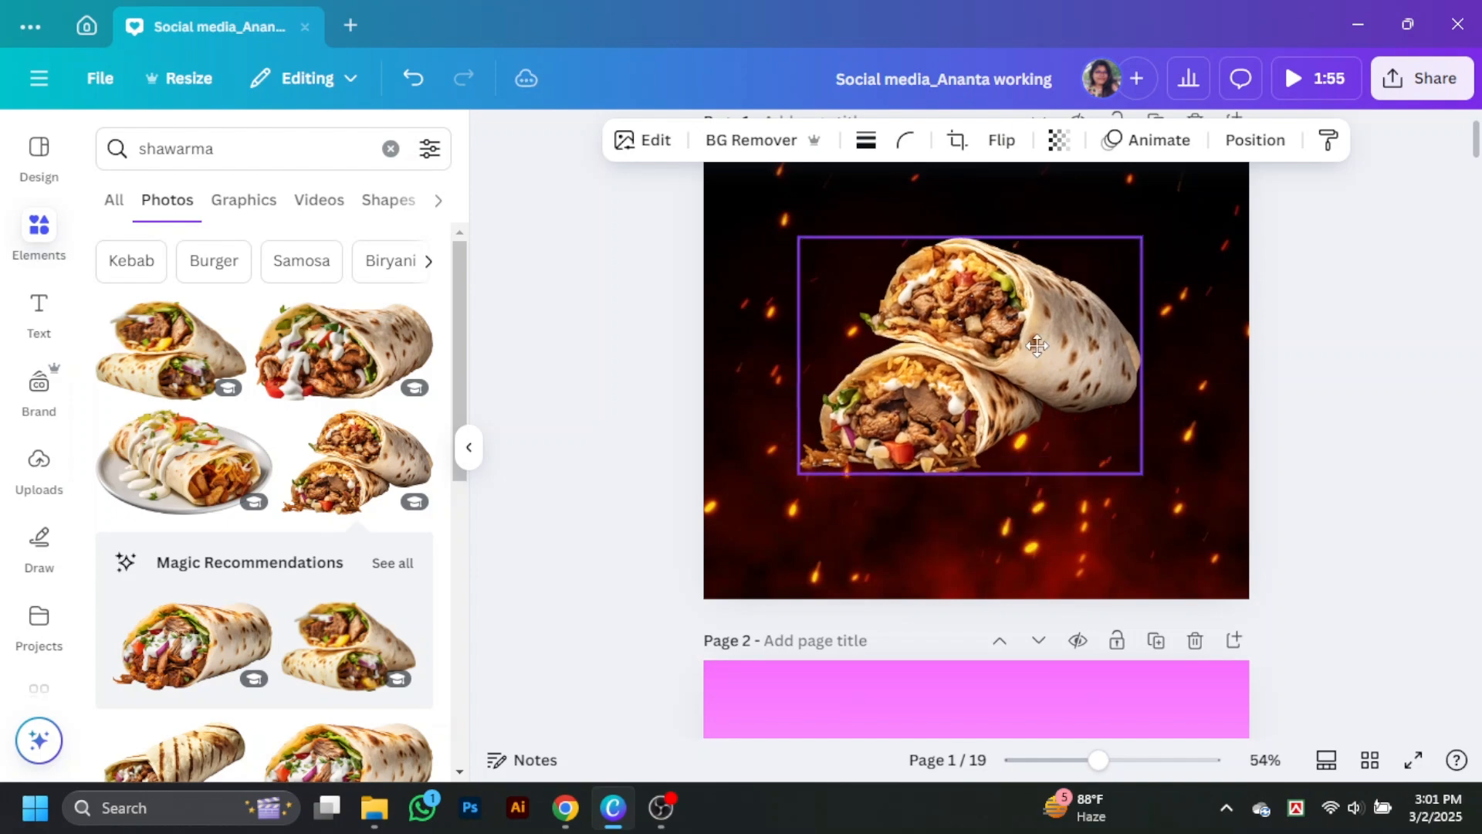
left_click(1334, 430)
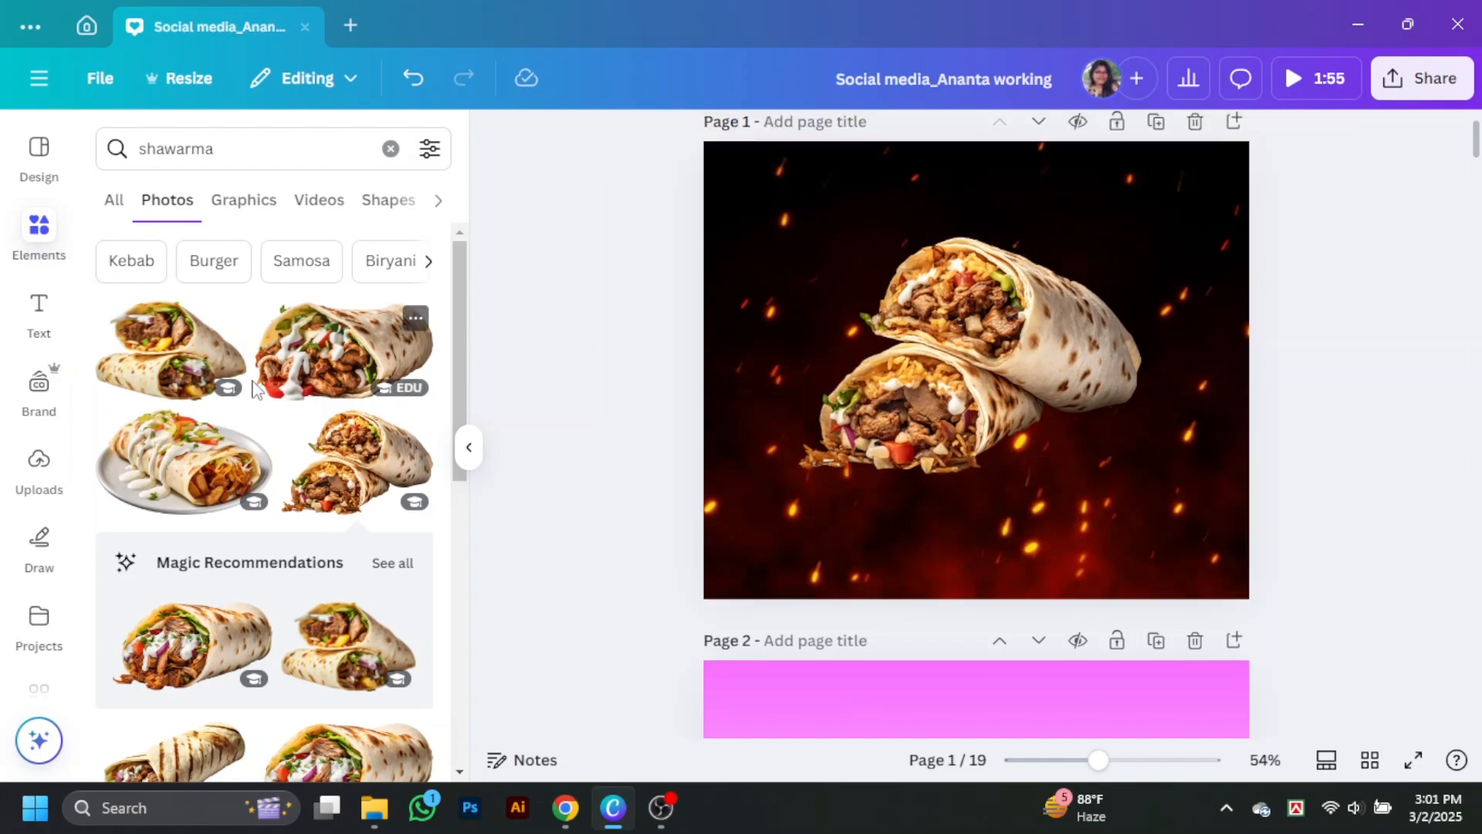
Step: Add a single sauce-topped shawarma wrap photo, shrunk and tilted, so that it hangs partly off the page's right edge
scroll(199, 562, "down", 10)
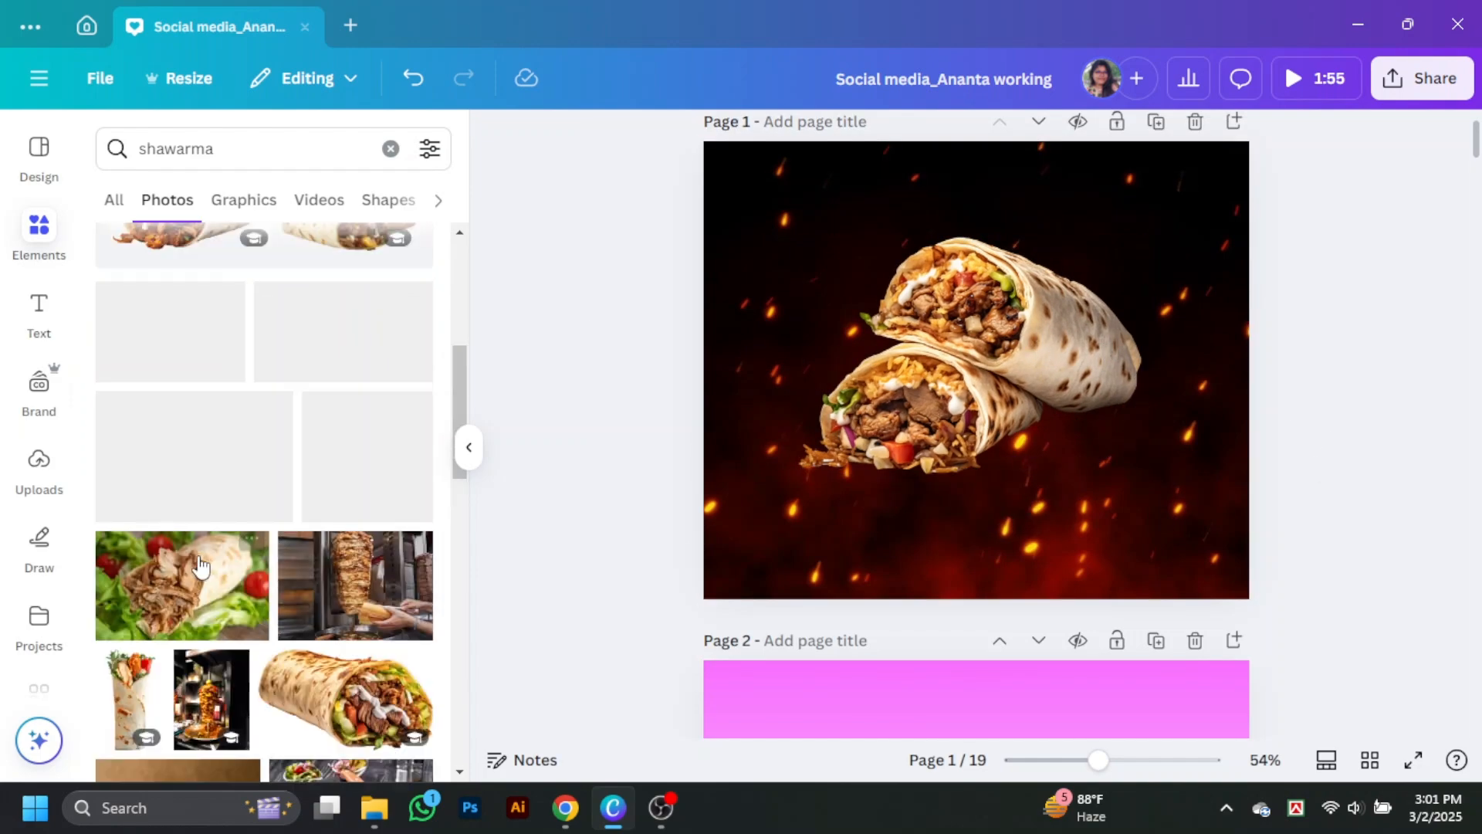
scroll(200, 568, "up", 4)
left_click(337, 259)
left_click_drag(976, 545, 847, 490)
left_click_drag(976, 370, 1297, 423)
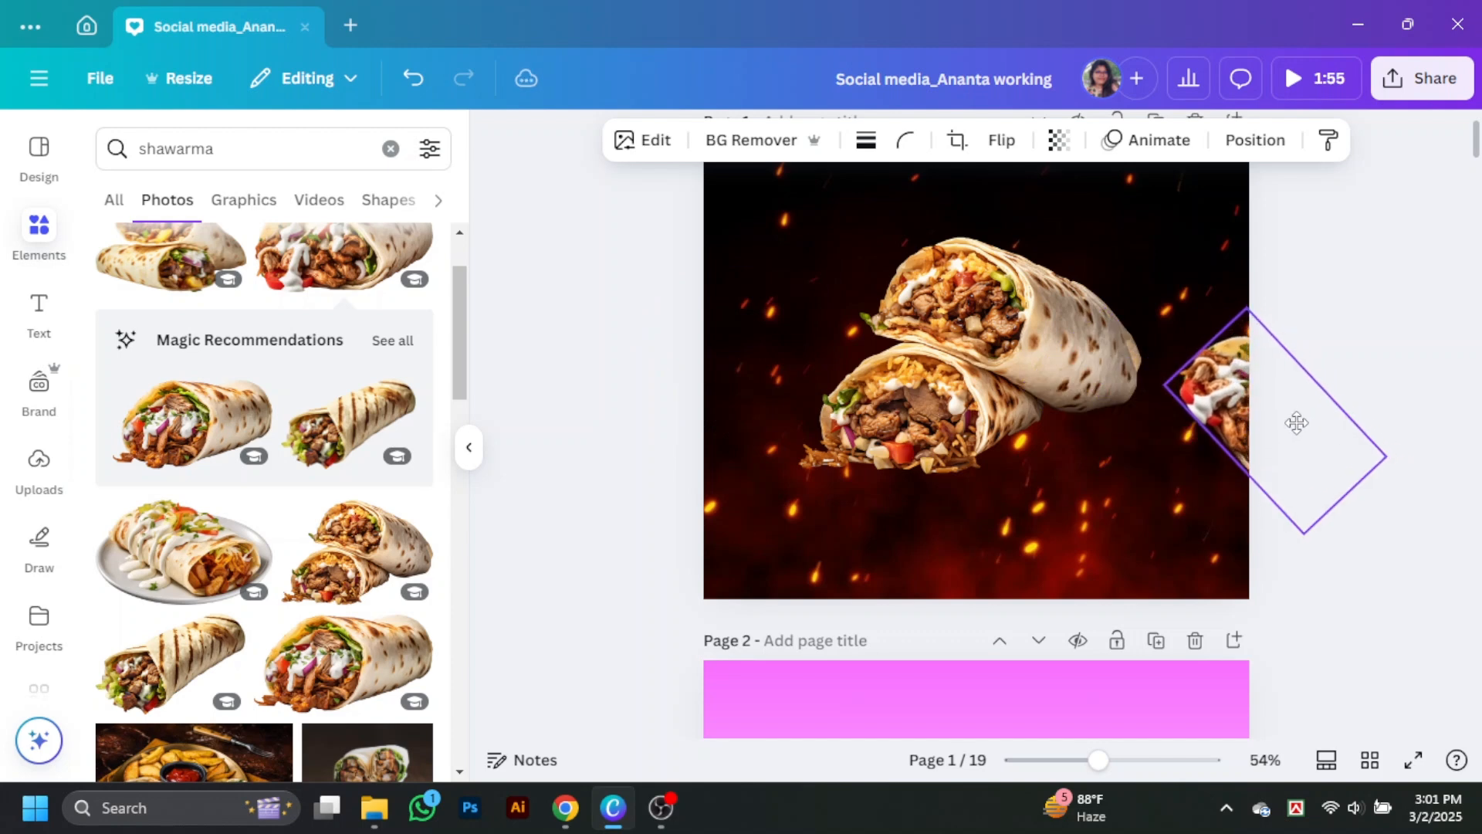
left_click_drag(1194, 493, 1178, 471)
Step: Place a copy of the tilted wrap at the page's left edge and flip it horizontally and vertically
left_click_drag(1293, 453, 733, 355)
left_click(1002, 140)
left_click(1018, 193)
left_click(718, 295)
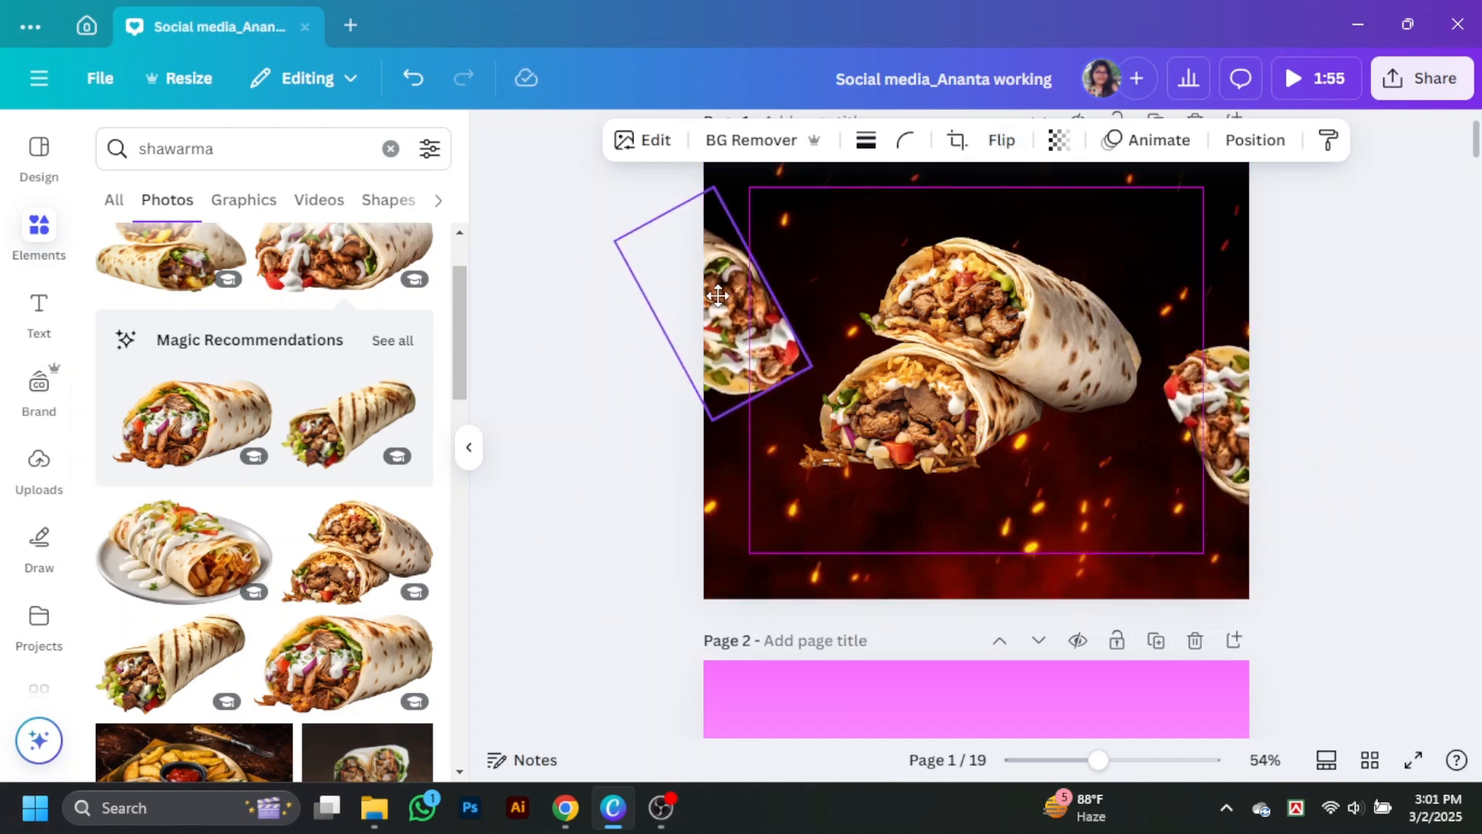
left_click(1001, 139)
left_click(990, 241)
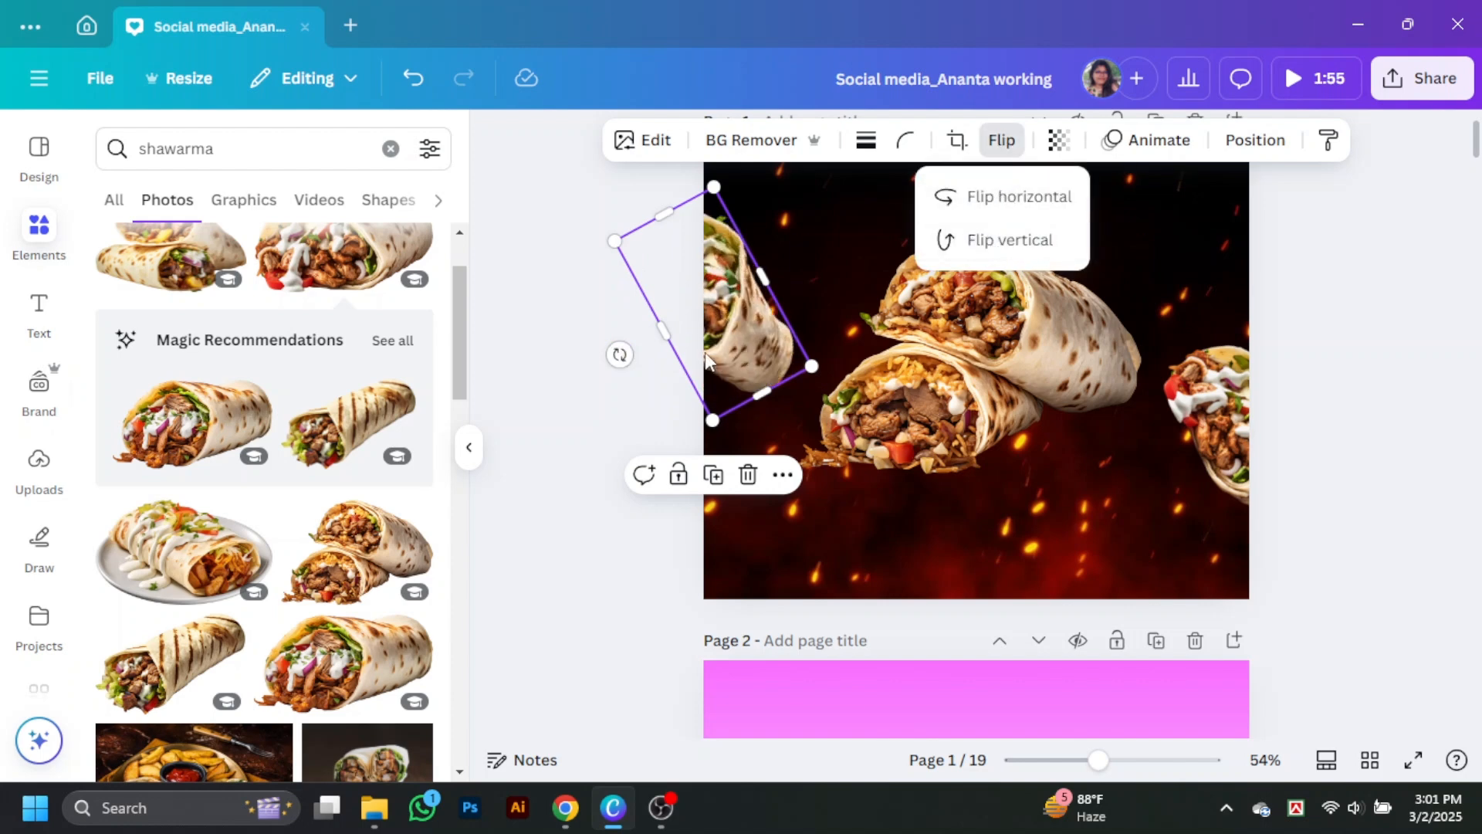
Step: Readjust the left wrap's flip and position, and rotate it clockwise so its filling faces up toward the page centre
left_click_drag(751, 319, 738, 350)
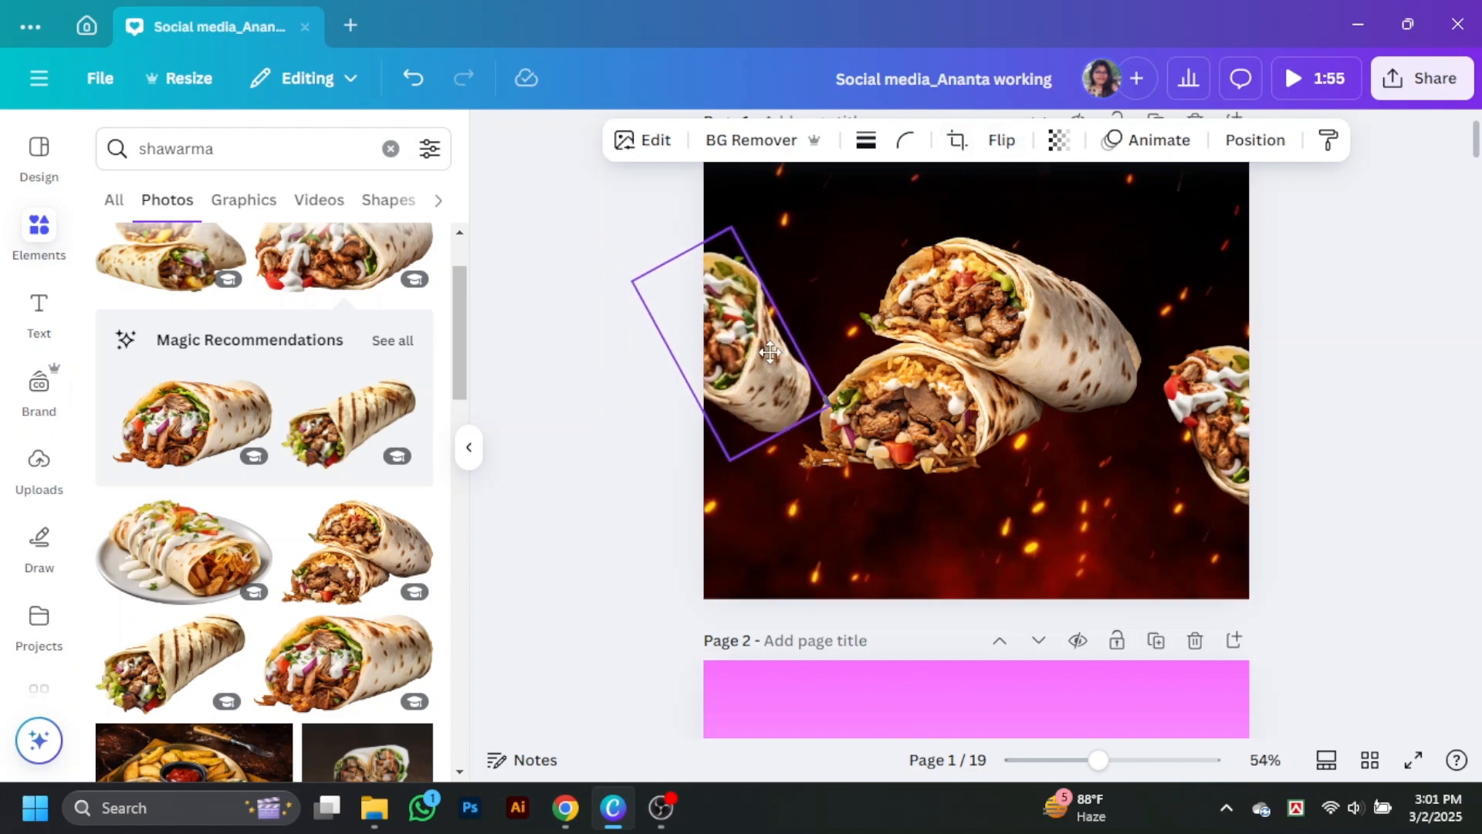
left_click(1000, 142)
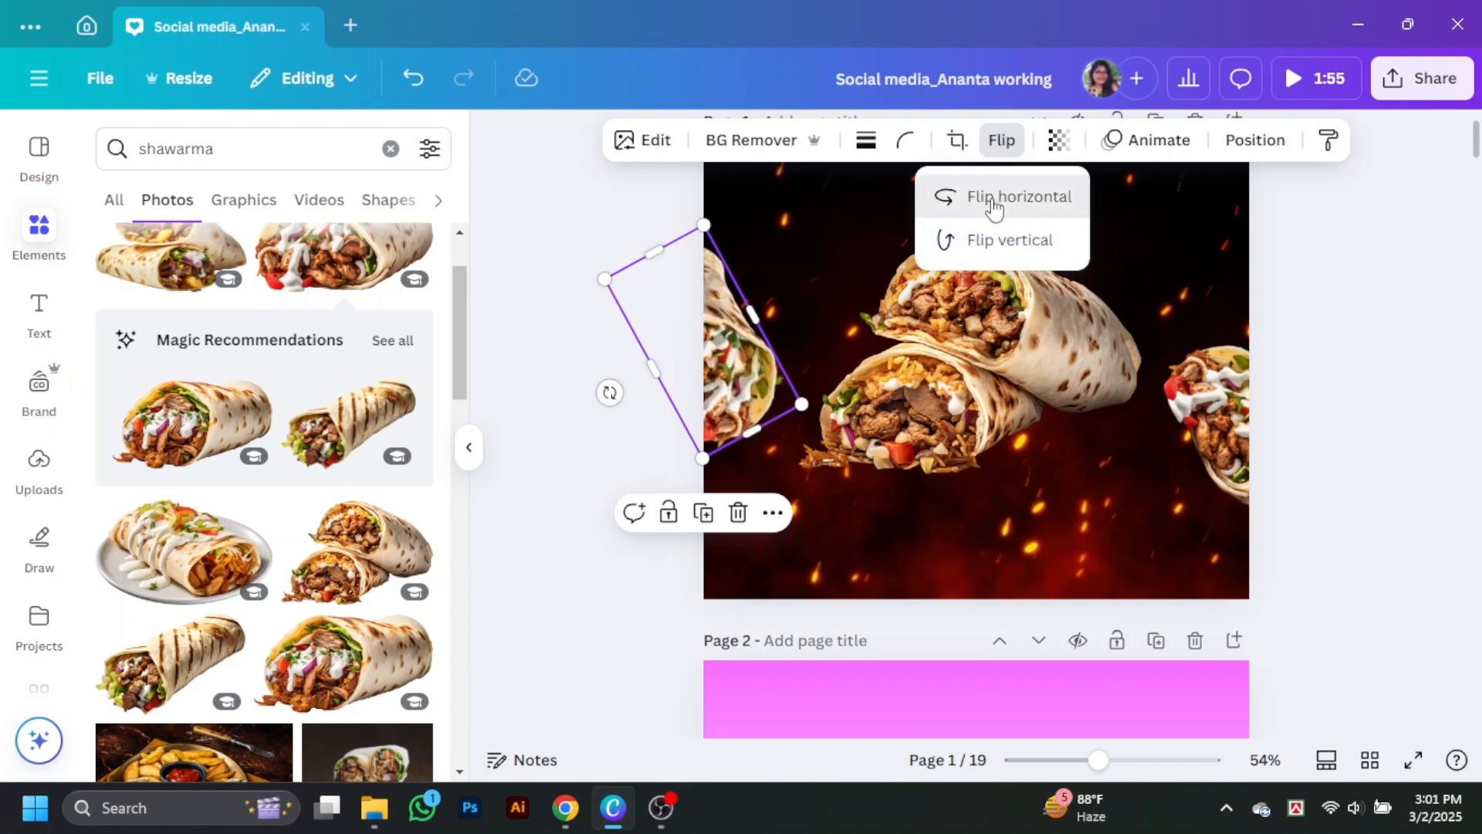
left_click(1029, 249)
left_click_drag(609, 392, 633, 321)
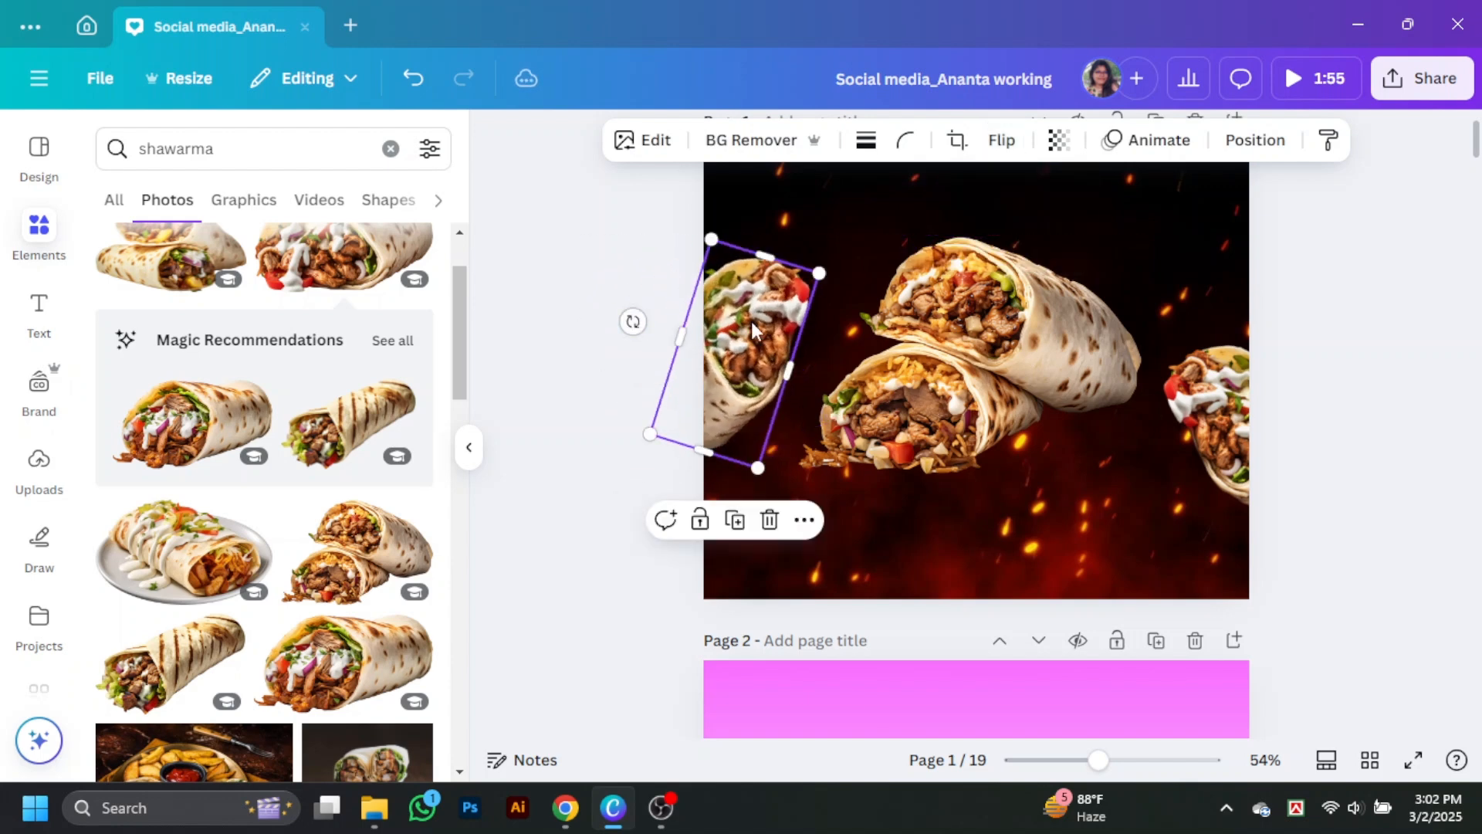
left_click(609, 440)
Step: Try the Fresco filter on the central shawarma photo and switch it to Belvedere
left_click(469, 447)
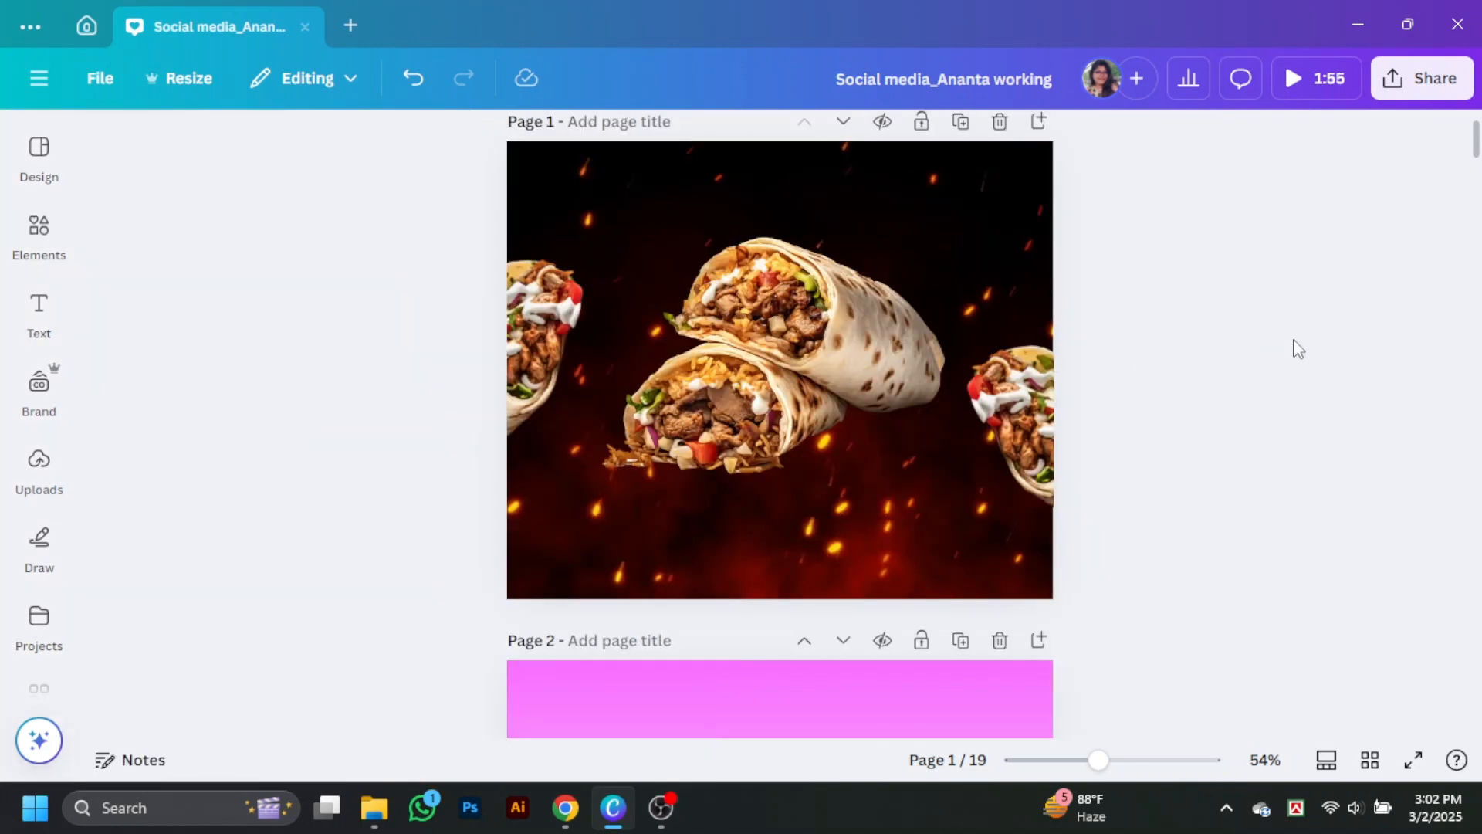
left_click(813, 355)
left_click(446, 140)
scroll(247, 440, "down", 3)
left_click(247, 373)
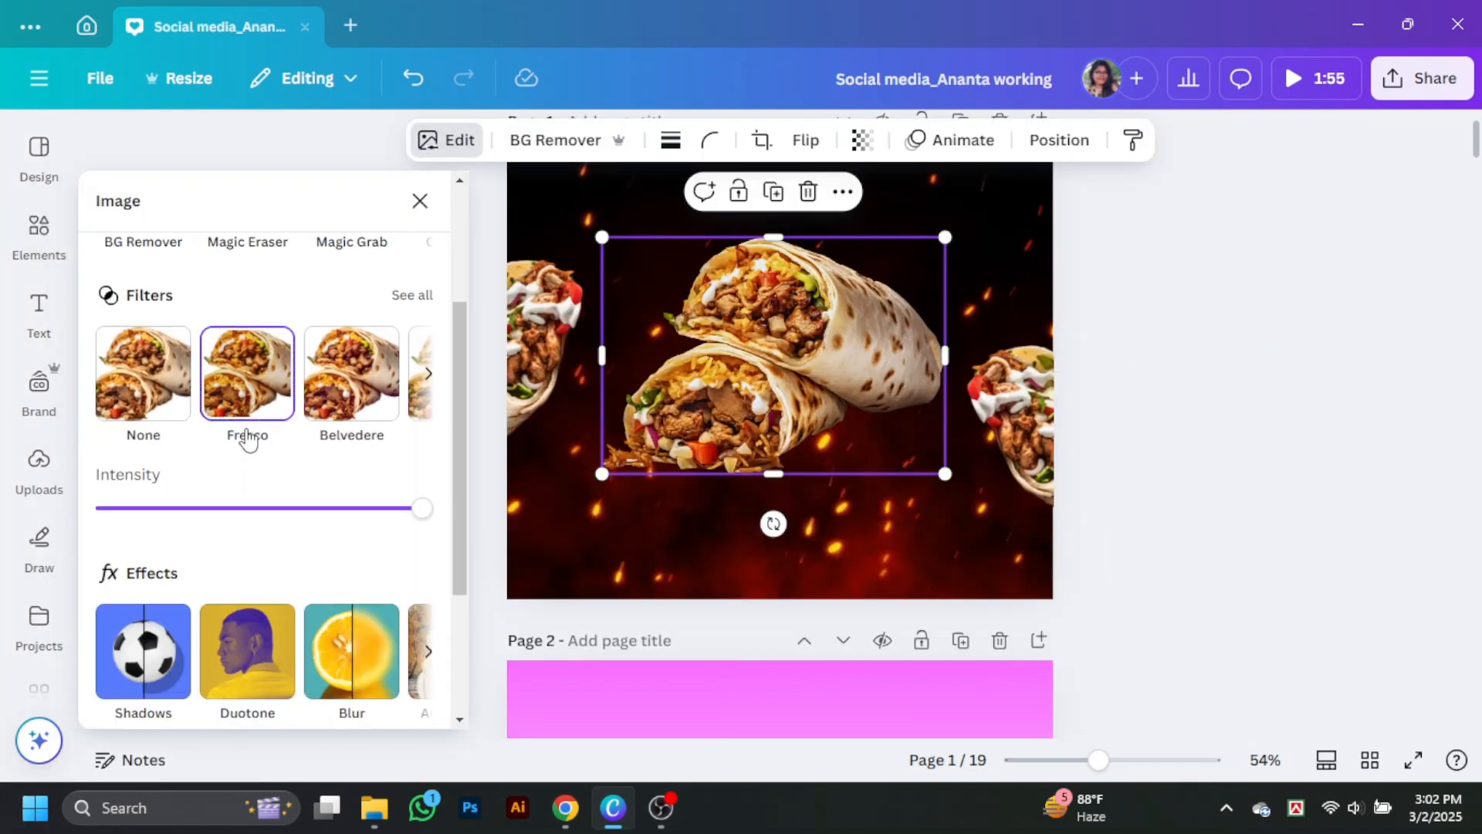
left_click(329, 396)
Step: Apply a Drop shadow to the central shawarma photo and move the left wrap slightly inward
scroll(149, 587, "down", 2)
left_click(147, 596)
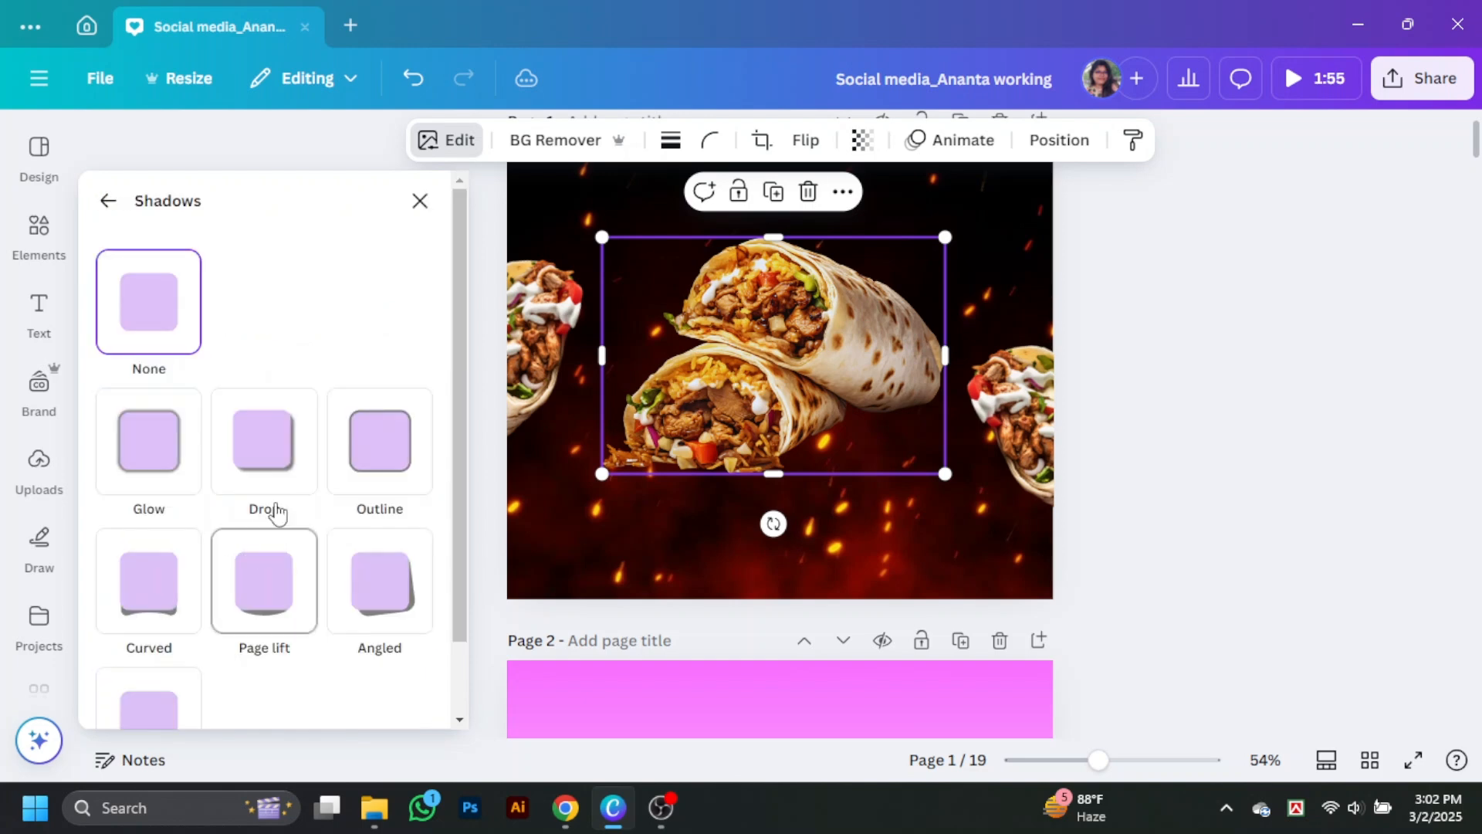
left_click(270, 495)
left_click_drag(843, 409, 843, 413)
left_click(1050, 446)
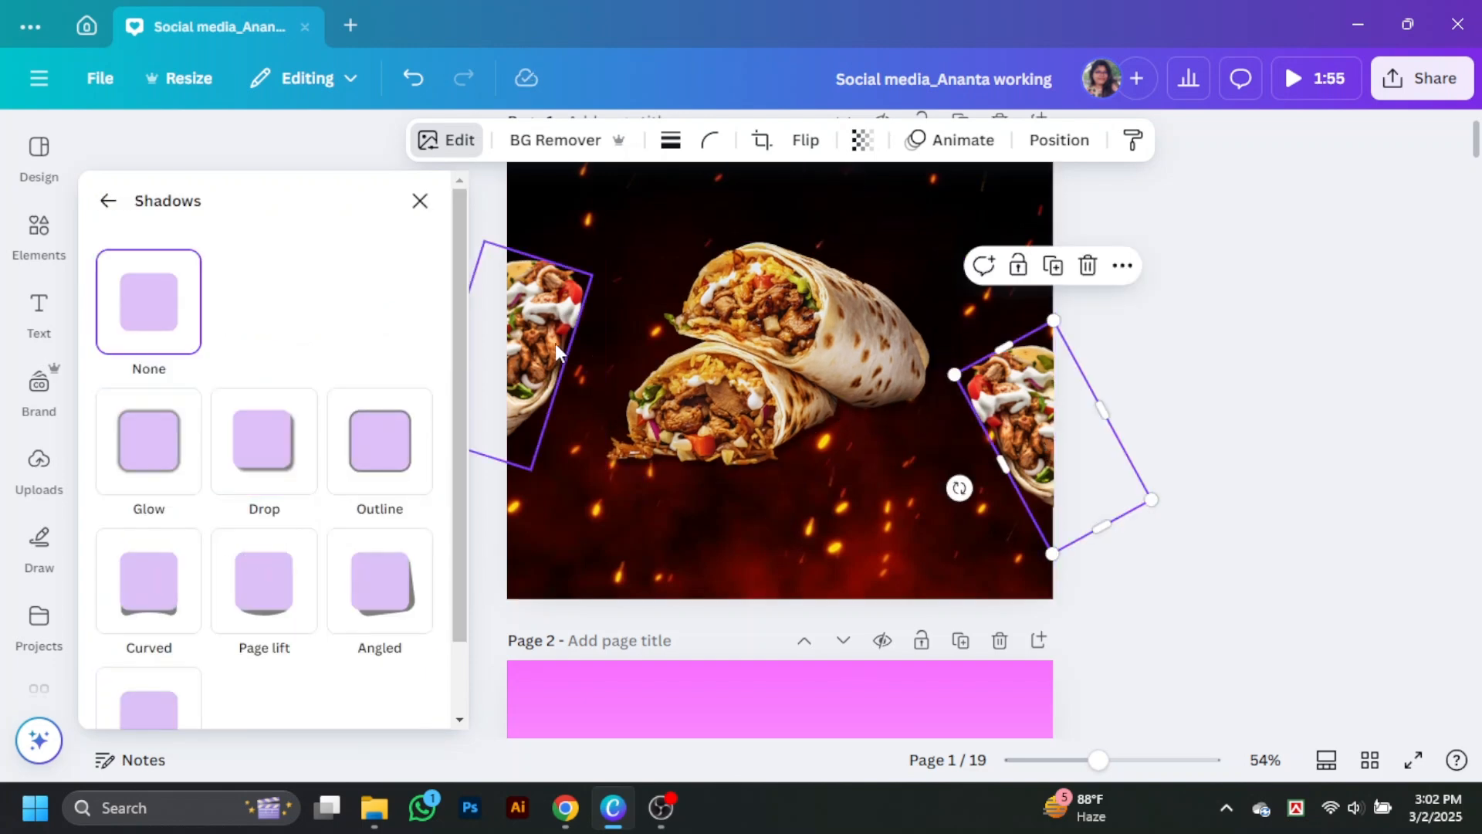
left_click_drag(556, 352, 591, 332)
Step: Set the central shawarma photo's drop shadow to a blur amount of 22 and a distance of 60
left_click(888, 297)
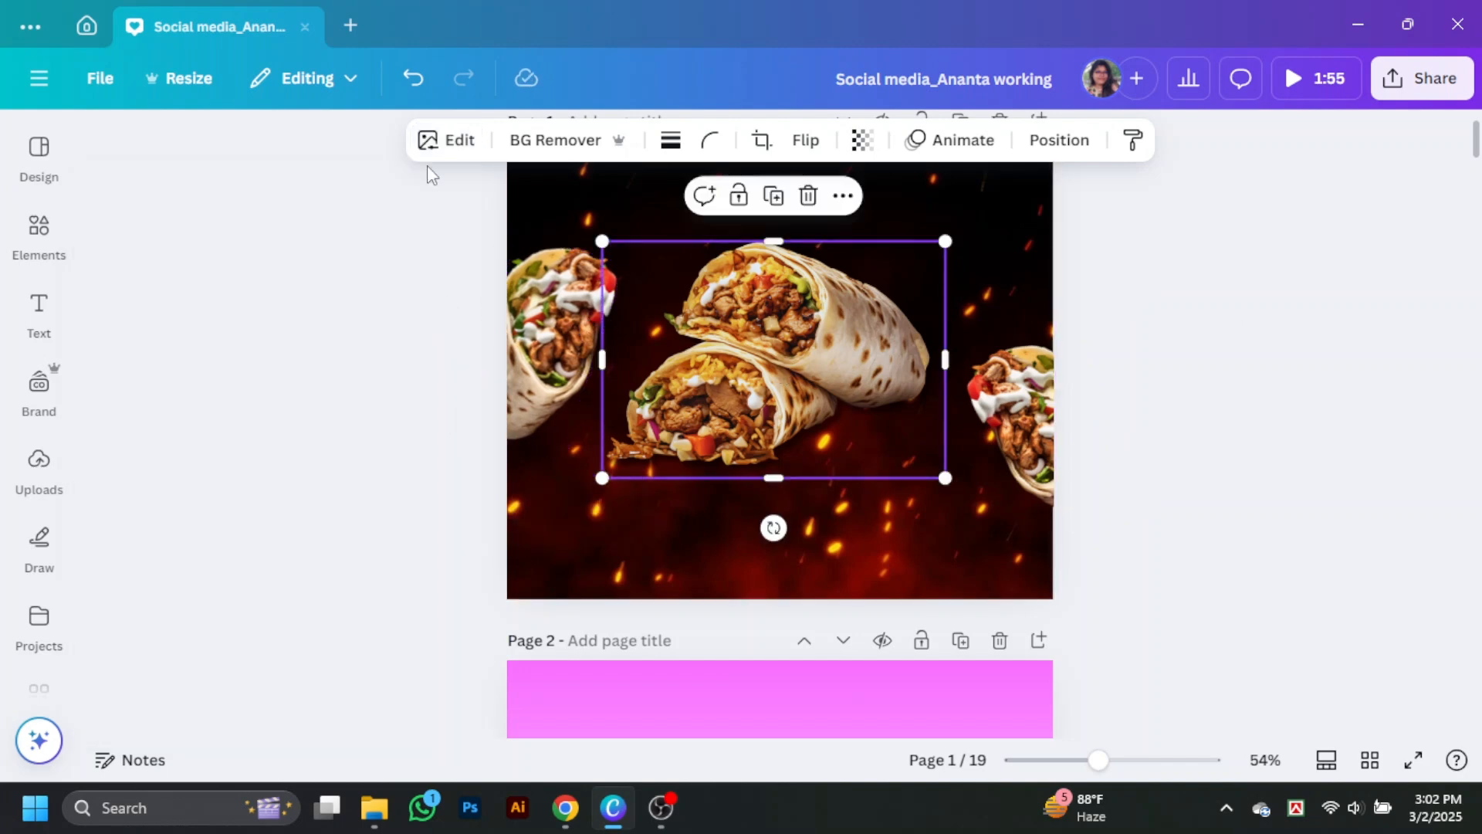
left_click(448, 139)
scroll(182, 540, "down", 3)
left_click(179, 606)
scroll(193, 579, "down", 4)
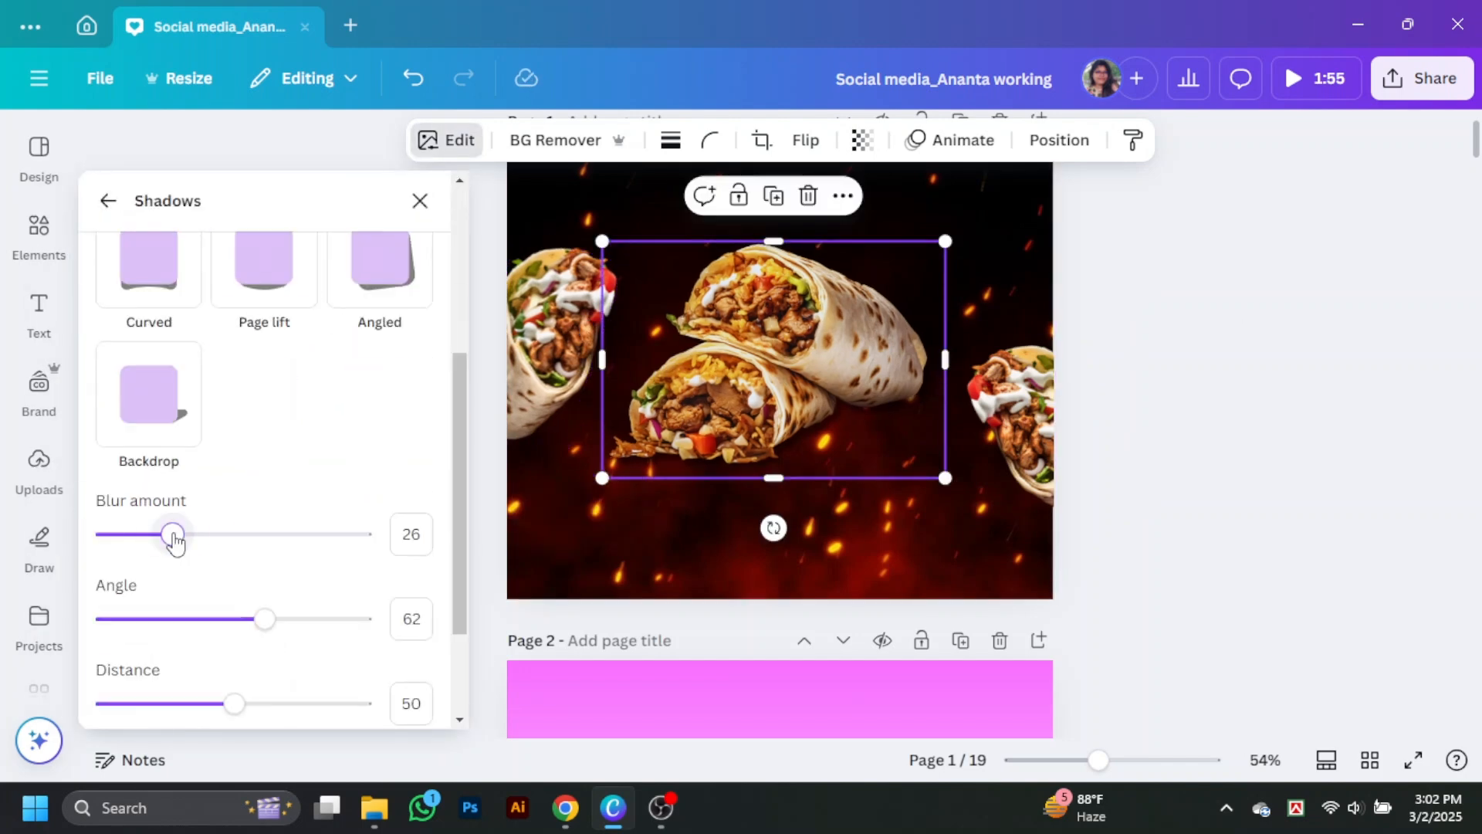
left_click_drag(172, 536, 163, 540)
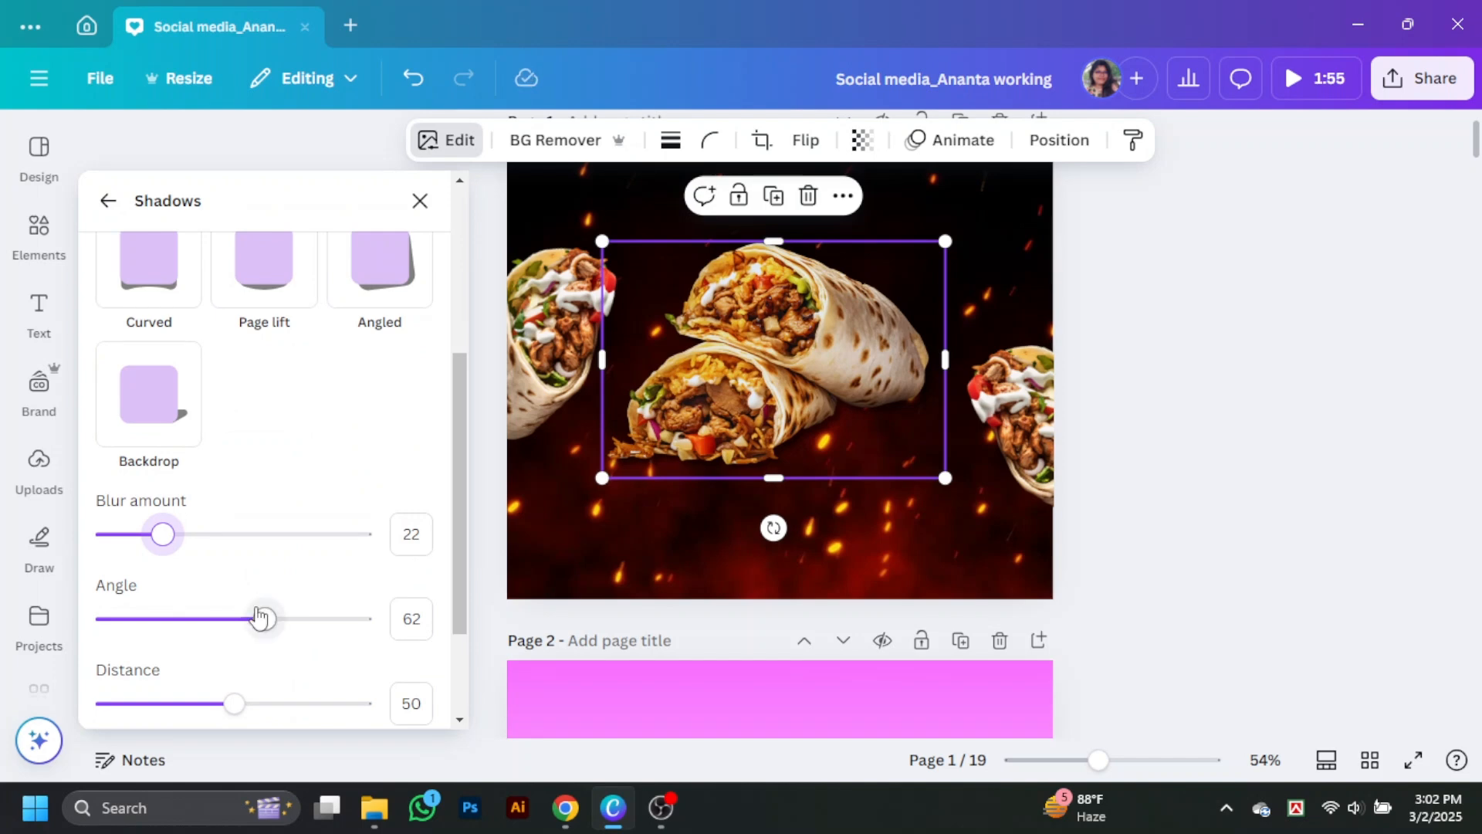
left_click_drag(243, 705, 266, 707)
Step: Enlarge the central shawarma photo slightly and stagger the side wraps, with the left one higher and the right one lower
mouse_move(780, 386)
left_mouse_down()
mouse_move(803, 386)
mouse_move(786, 388)
left_mouse_up()
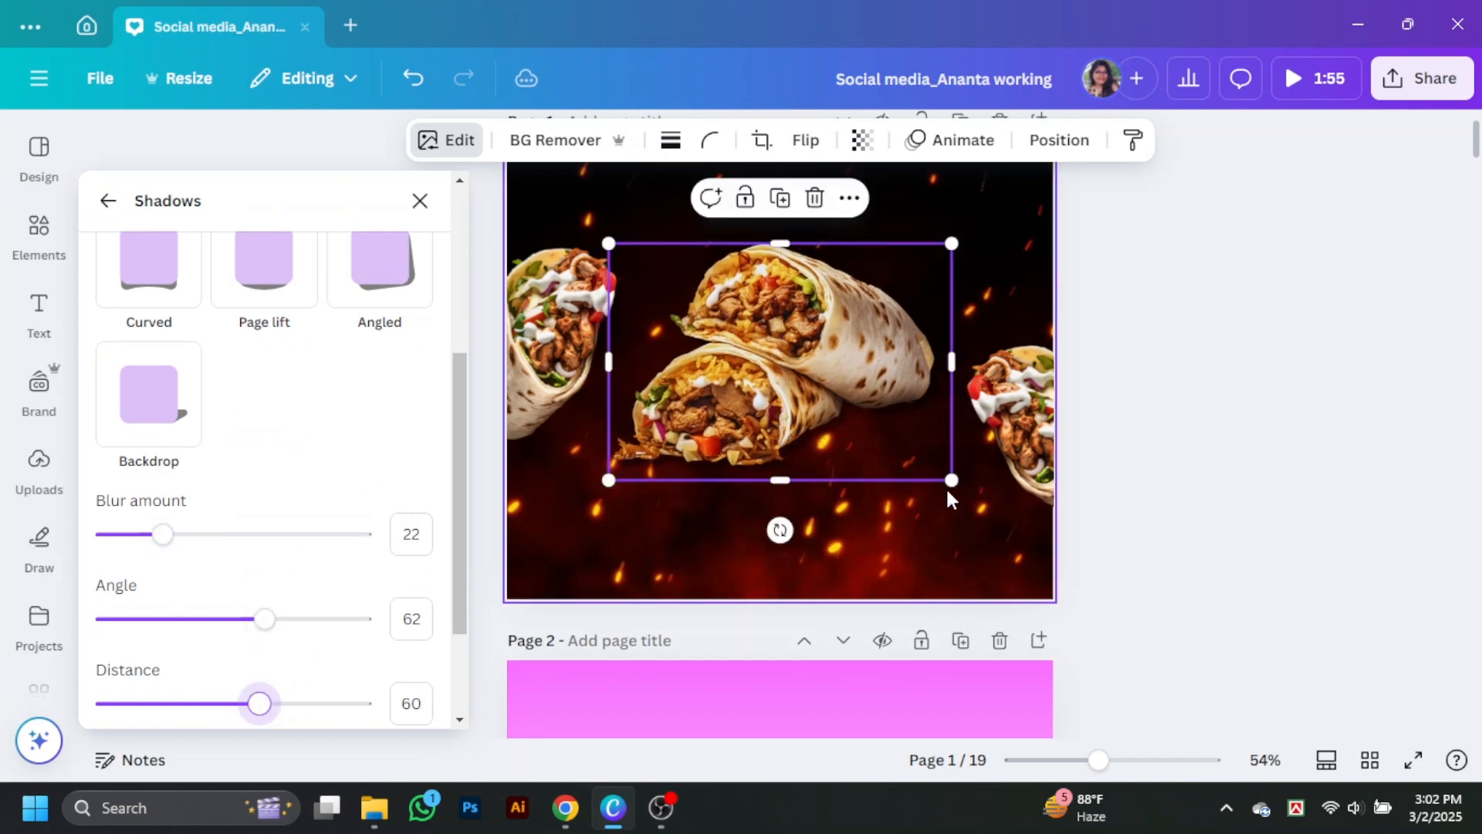
left_click_drag(949, 479, 965, 492)
left_click_drag(562, 332, 547, 258)
left_click_drag(1019, 421, 1030, 471)
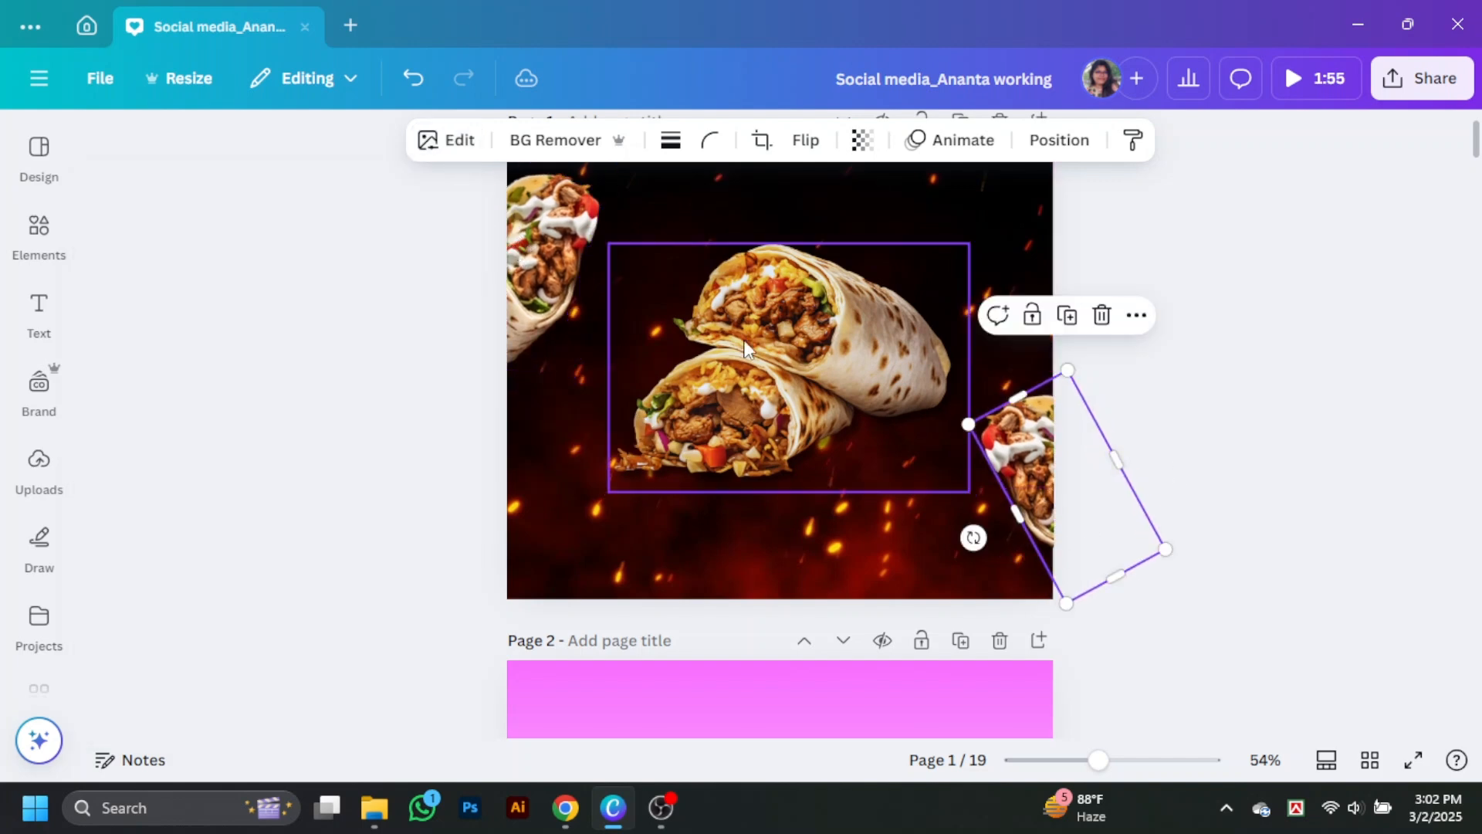
Step: Apply a whole-image Blur effect to the left shawarma wrap
left_click(495, 251)
left_click(563, 263)
scroll(264, 538, "down", 5)
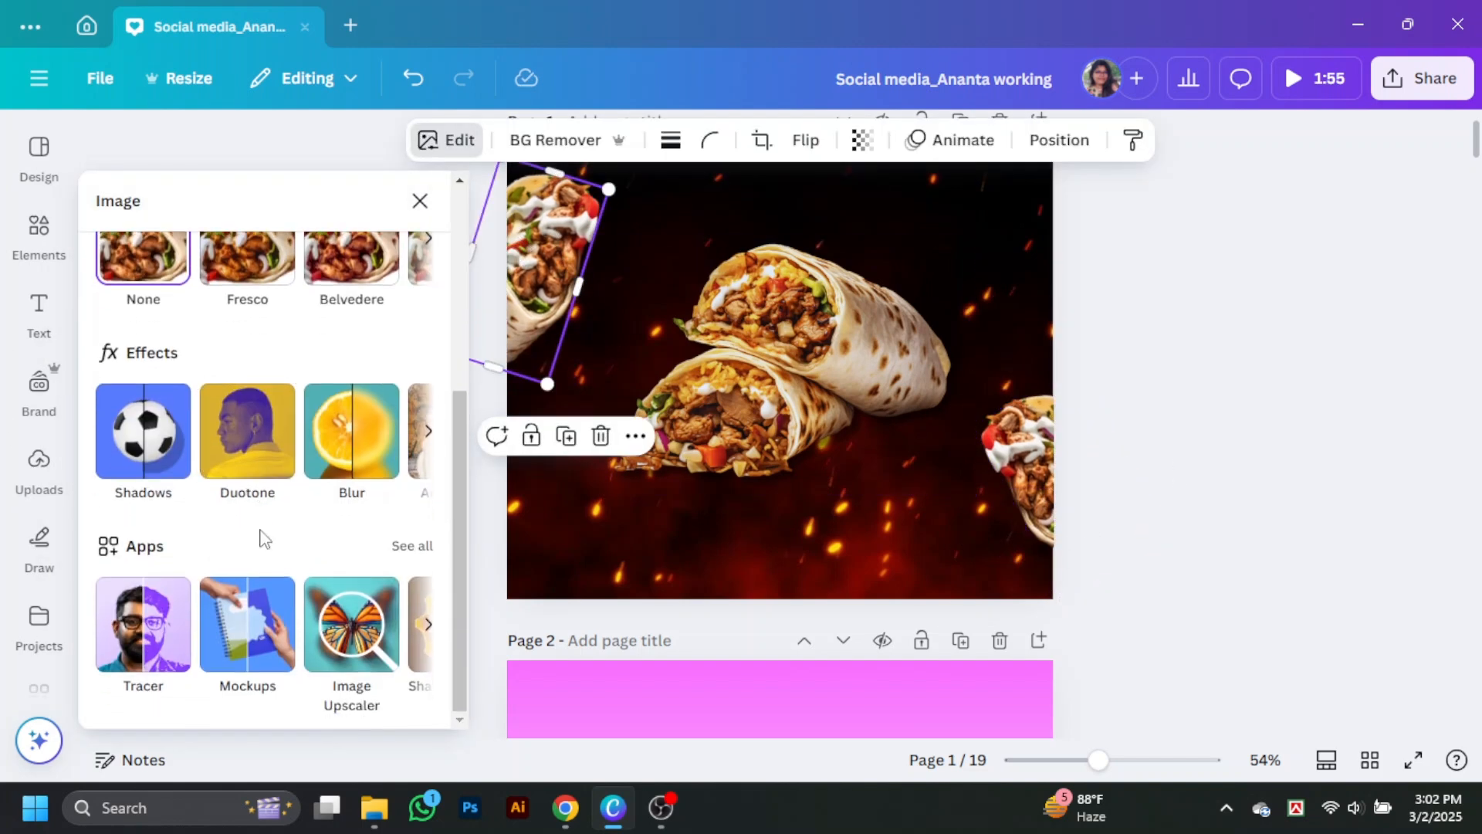
left_click(352, 430)
left_click(361, 270)
left_click_drag(103, 368, 254, 369)
left_click(439, 201)
left_click(1097, 472)
left_click(1037, 464)
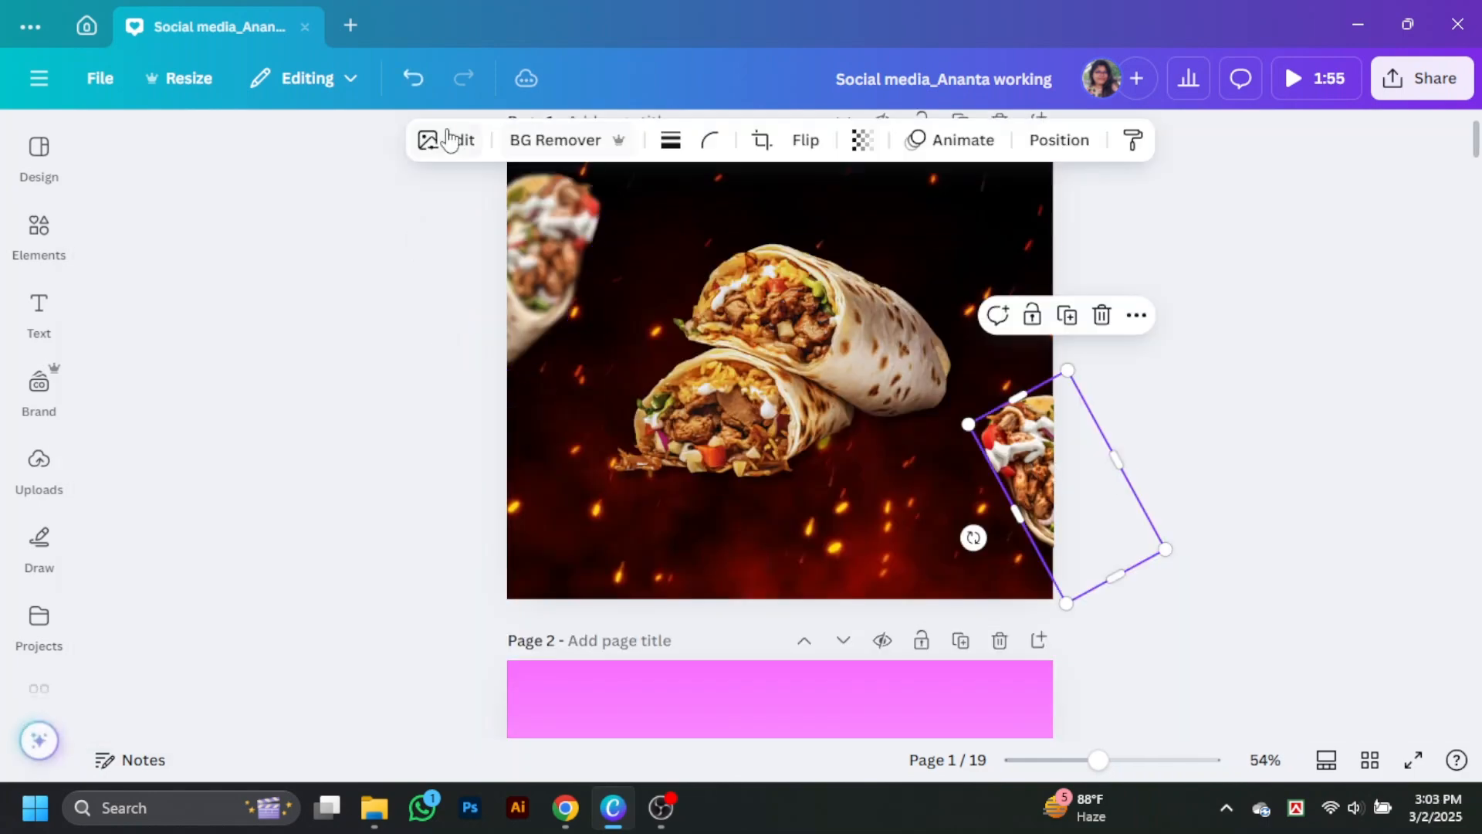
left_click(448, 139)
scroll(298, 586, "down", 3)
left_click(142, 563)
Step: Apply a whole-image Blur effect to the right shawarma wrap, similar in intensity to the left one
left_click(1028, 479)
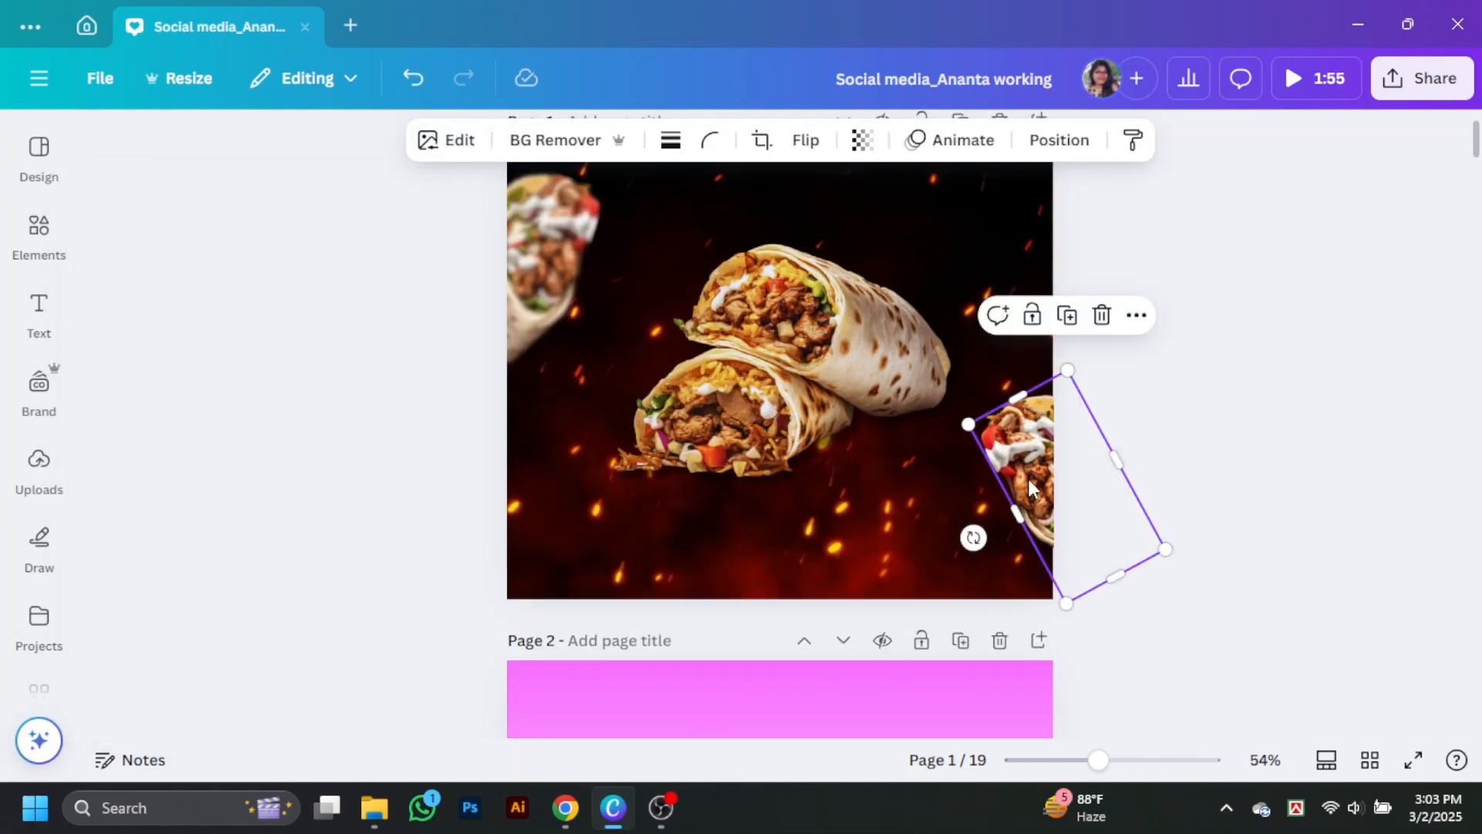
left_click(454, 143)
left_click(343, 421)
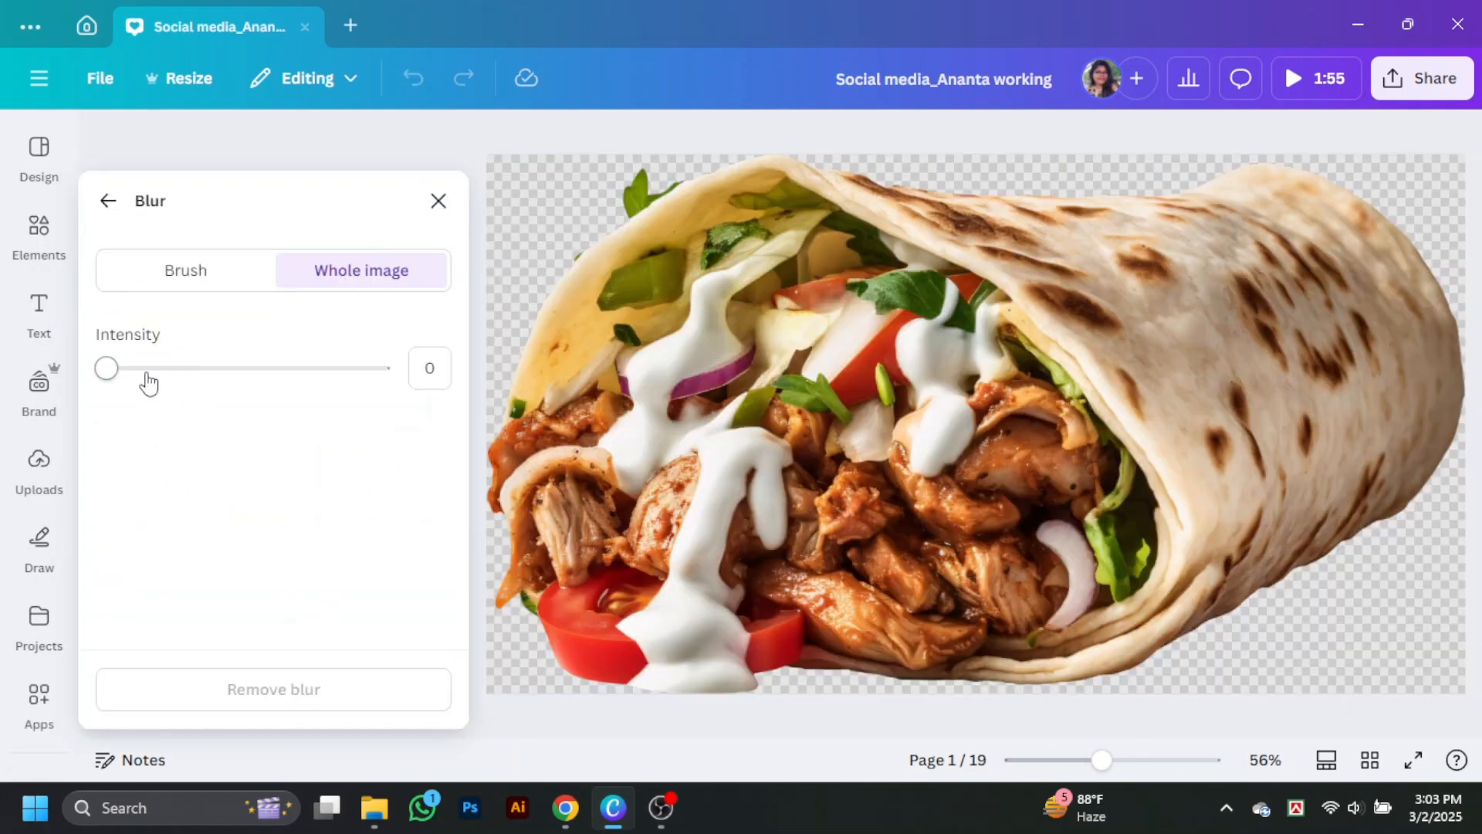
left_click_drag(148, 382, 258, 369)
left_click(439, 200)
left_click(1259, 533)
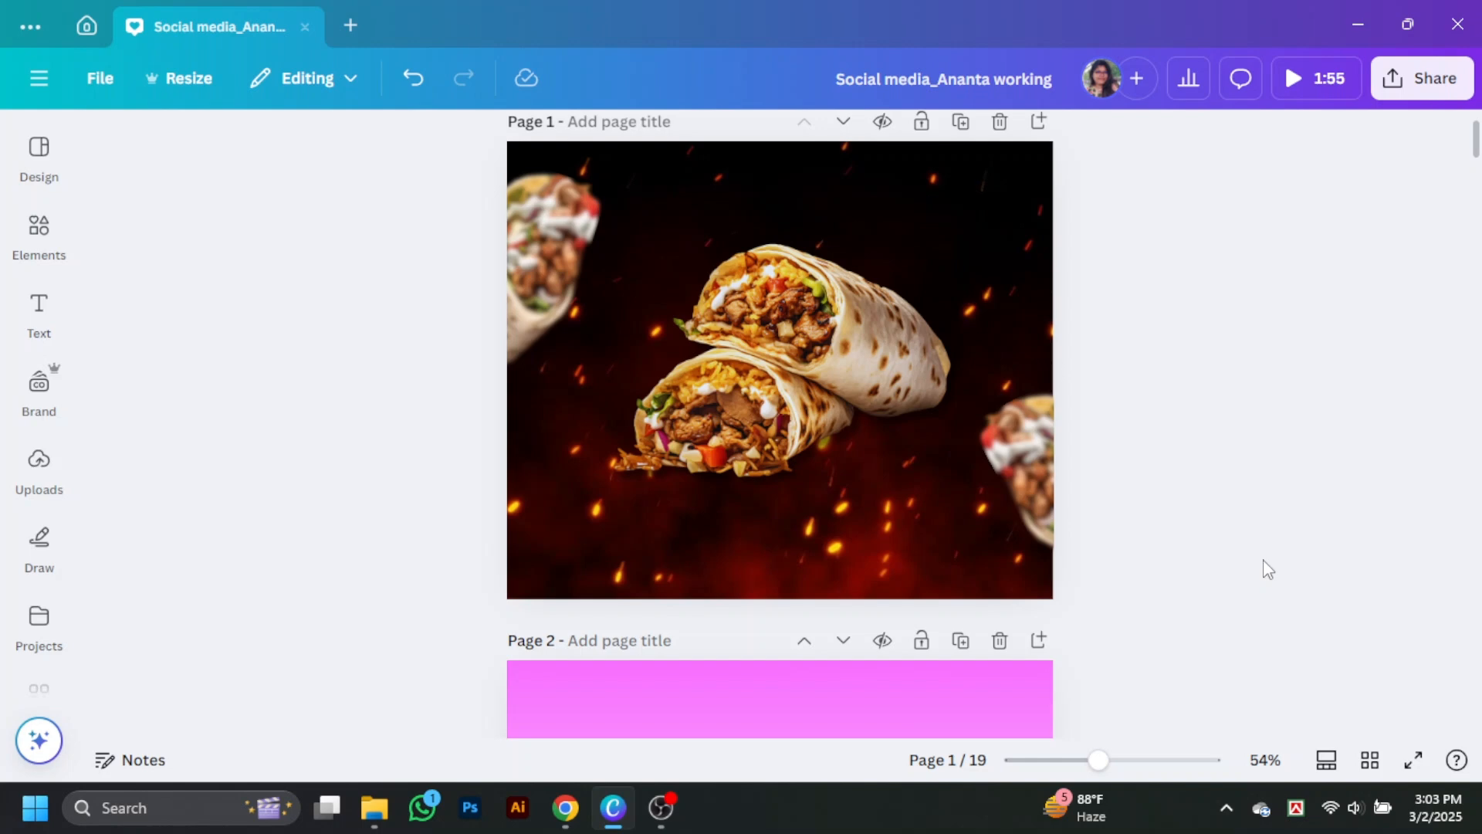
Step: Search the photo library for "onion slice" and browse the images
left_click(30, 238)
left_click_drag(247, 152, 60, 162)
type("onion")
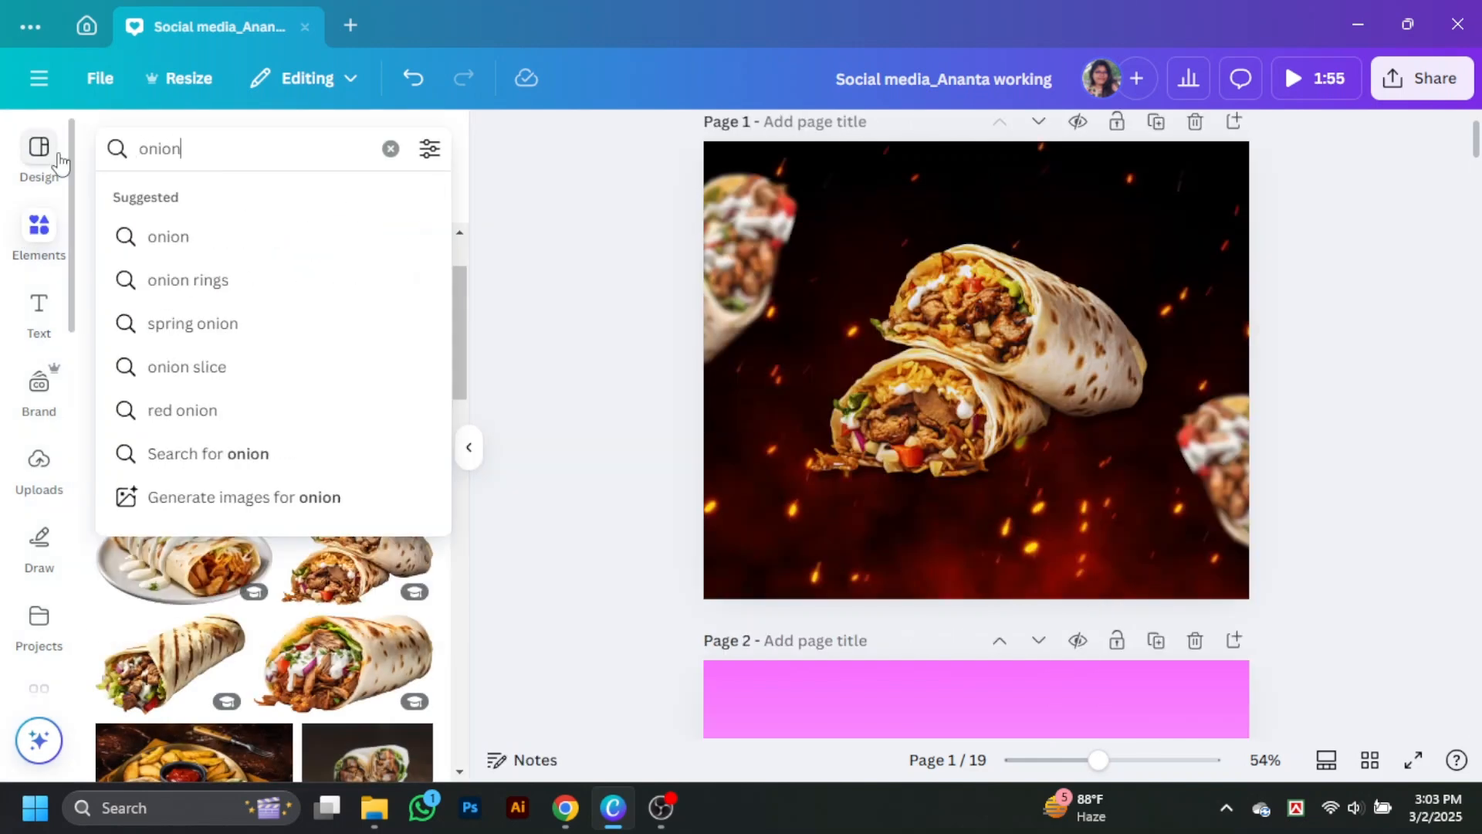
type(" slic")
key("BackSpace")
type("slice")
key("Return")
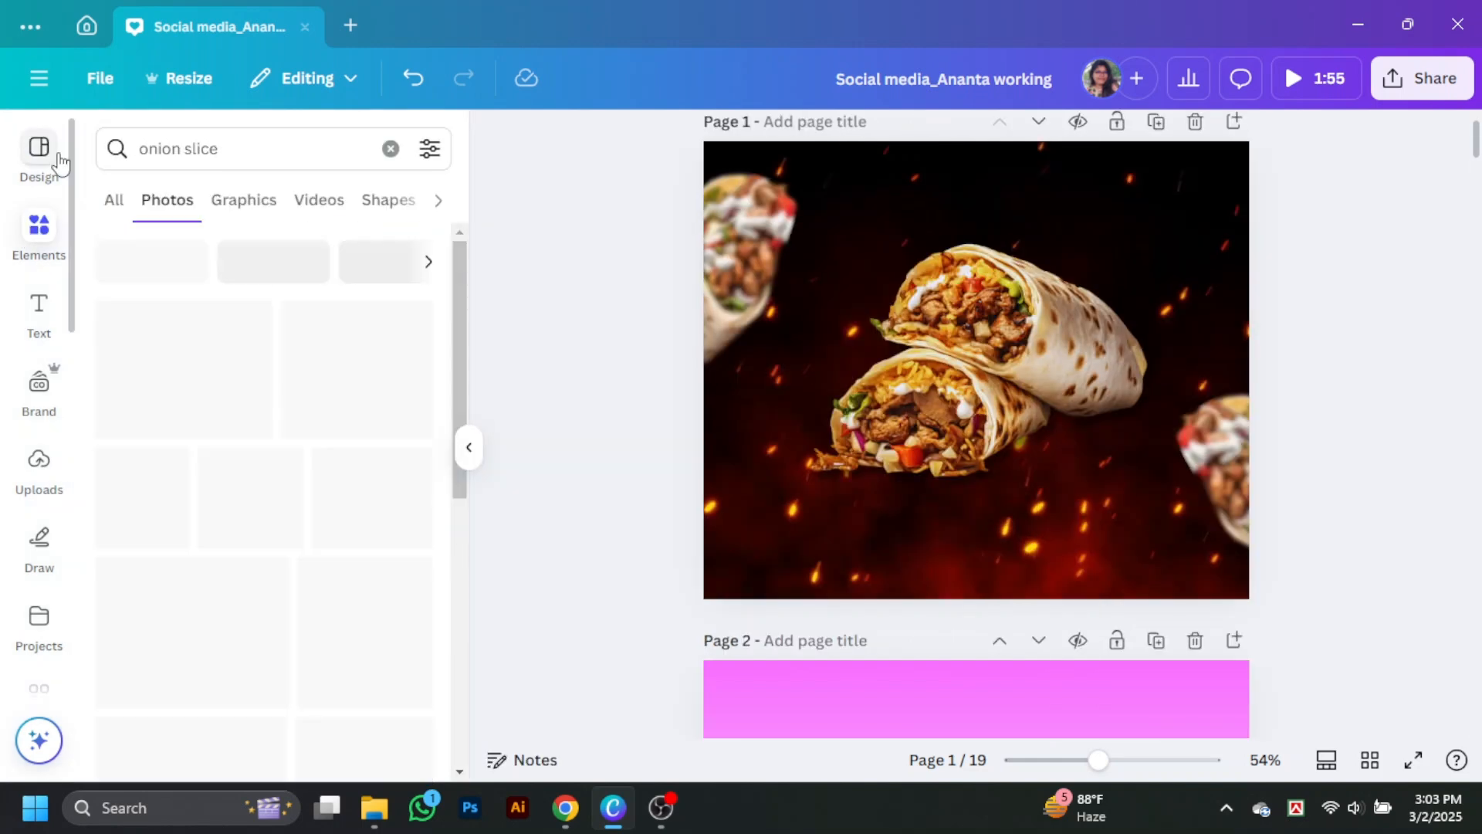
scroll(185, 371, "down", 2)
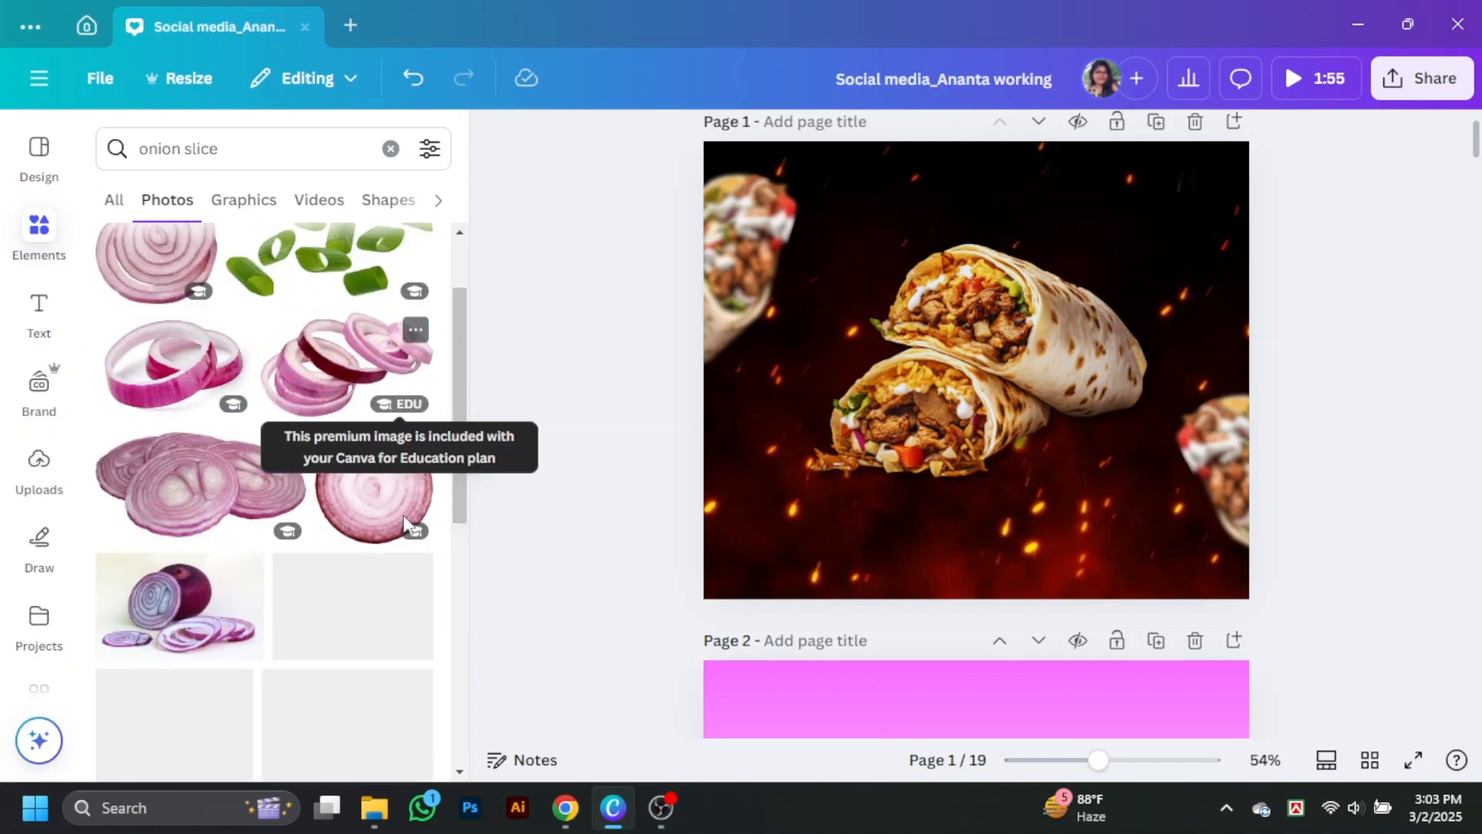
Step: Add the interlocking red onion rings photo at the design's upper right, remove its background and browse for another onion photo
left_click(186, 370)
scroll(328, 463, "down", 5)
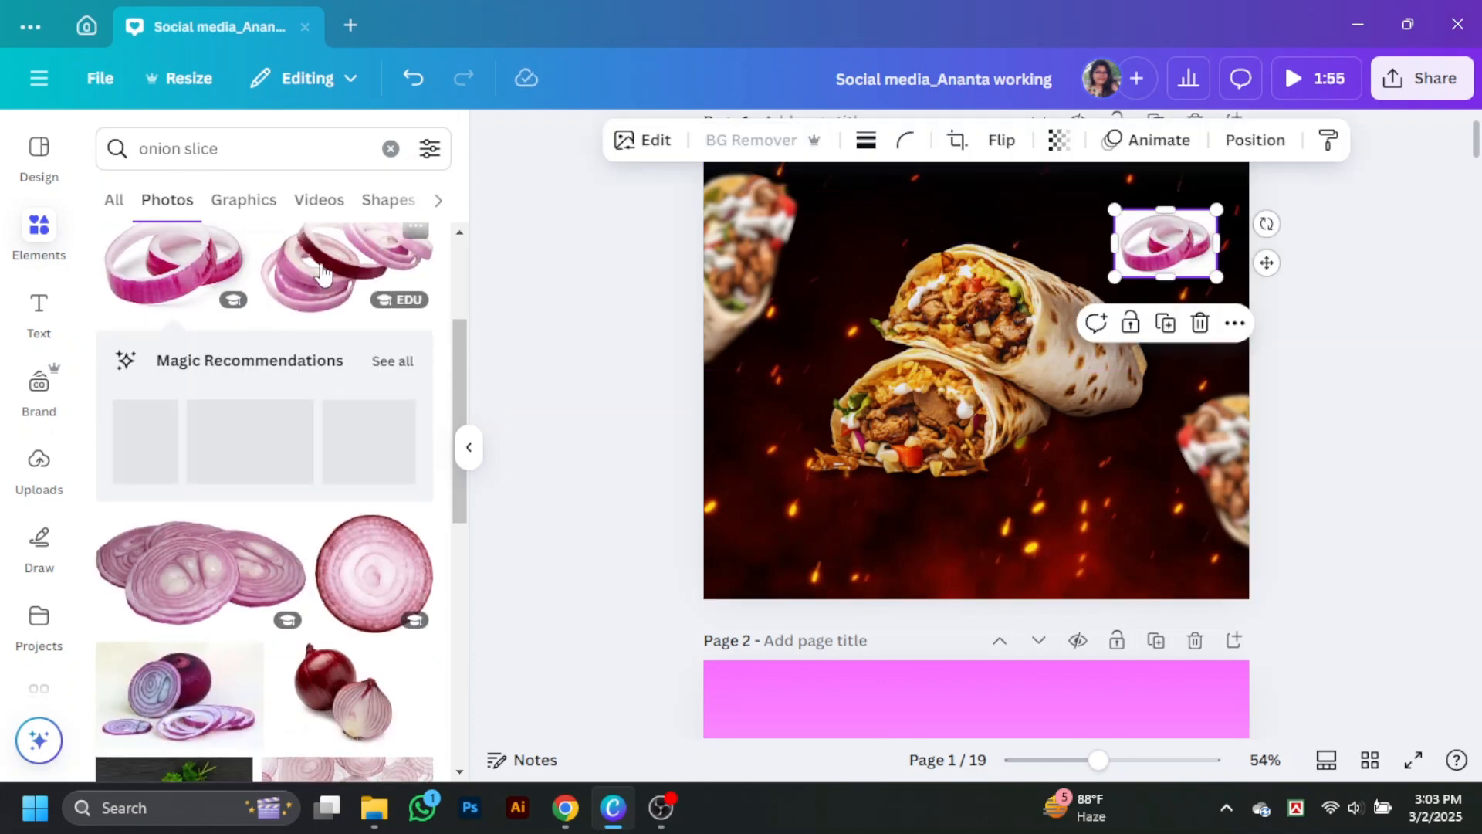
scroll(293, 587, "down", 5)
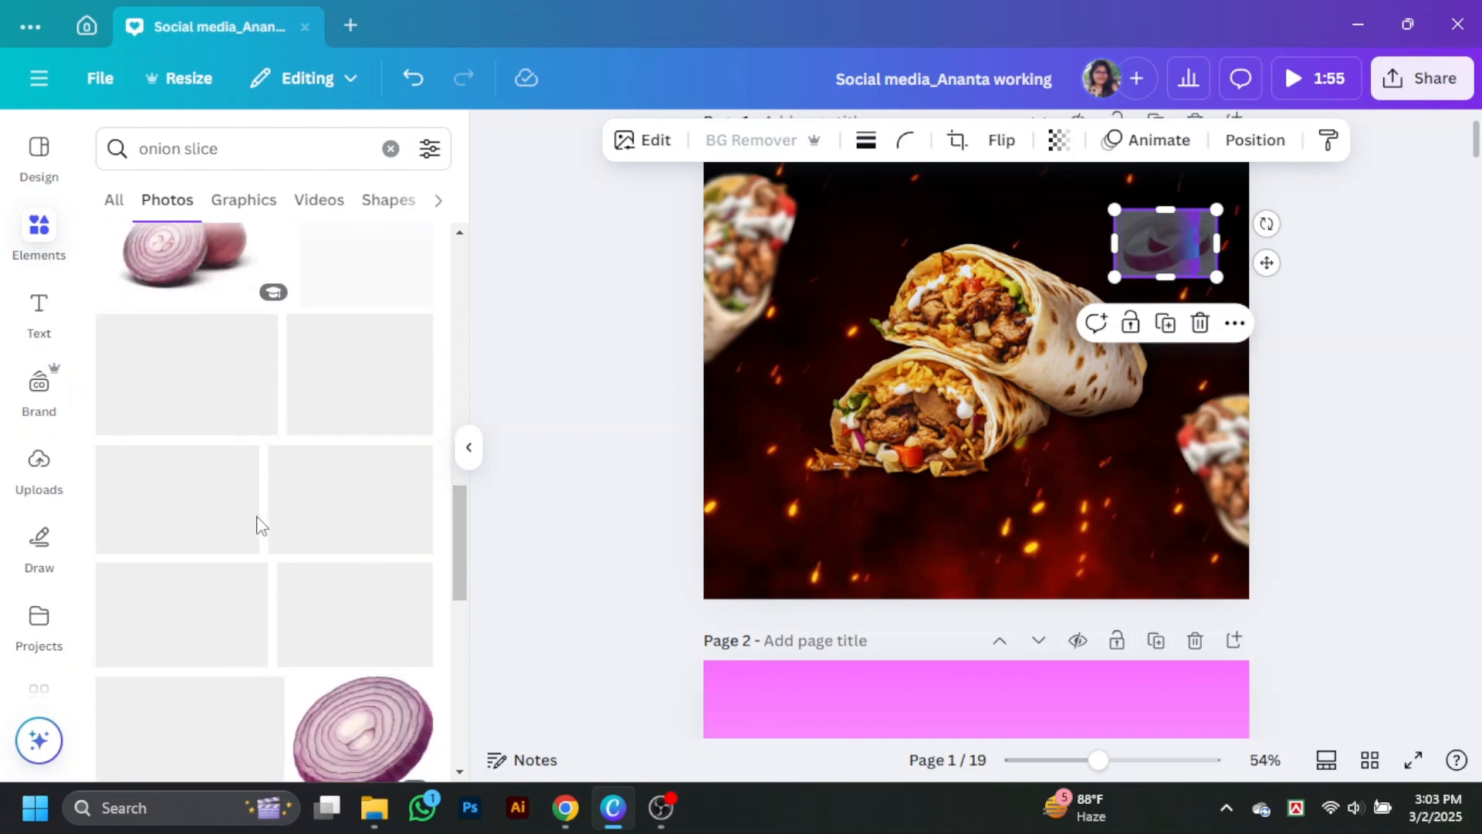
scroll(260, 531, "down", 8)
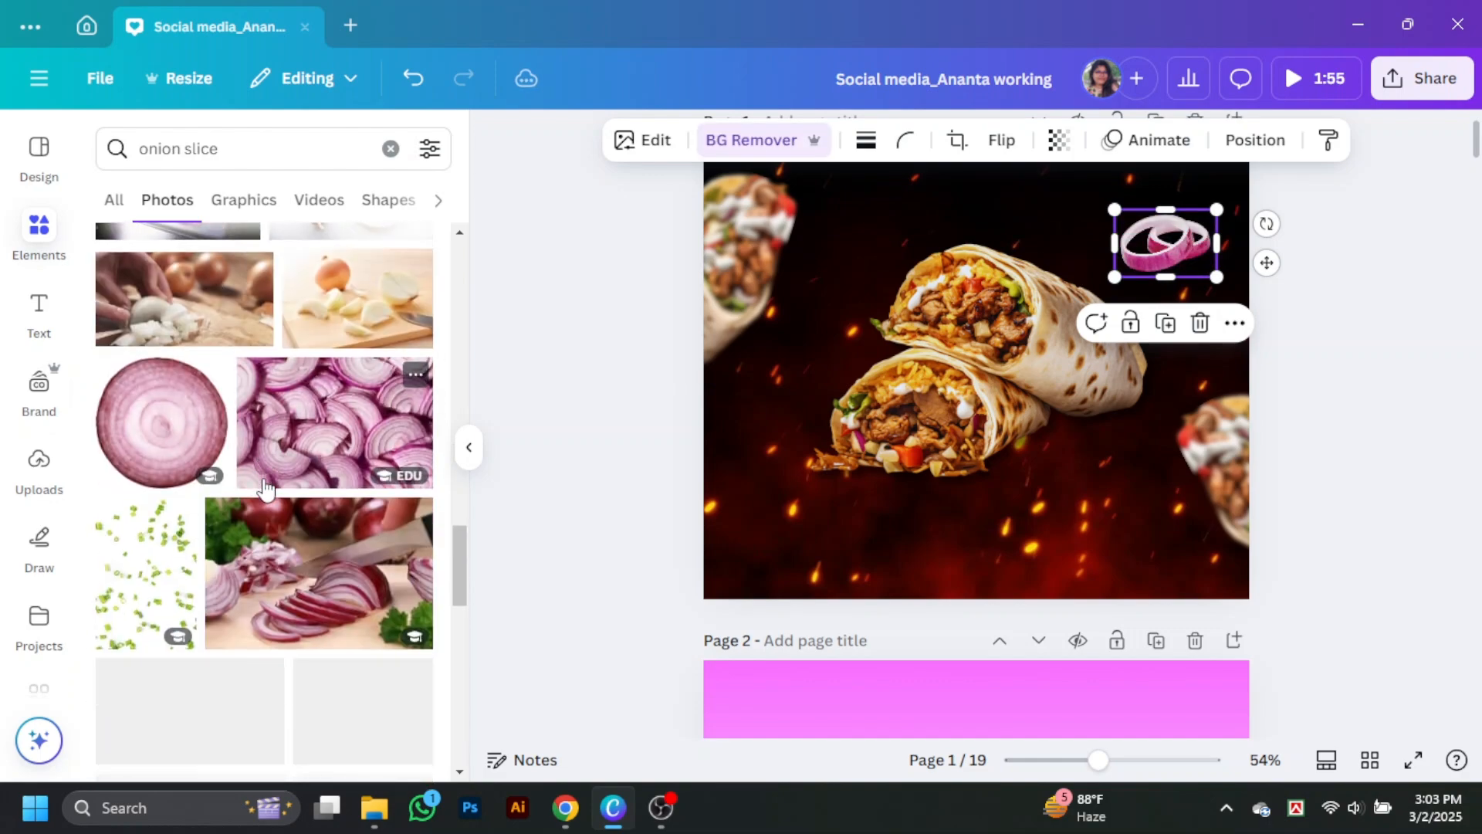
scroll(265, 489, "down", 10)
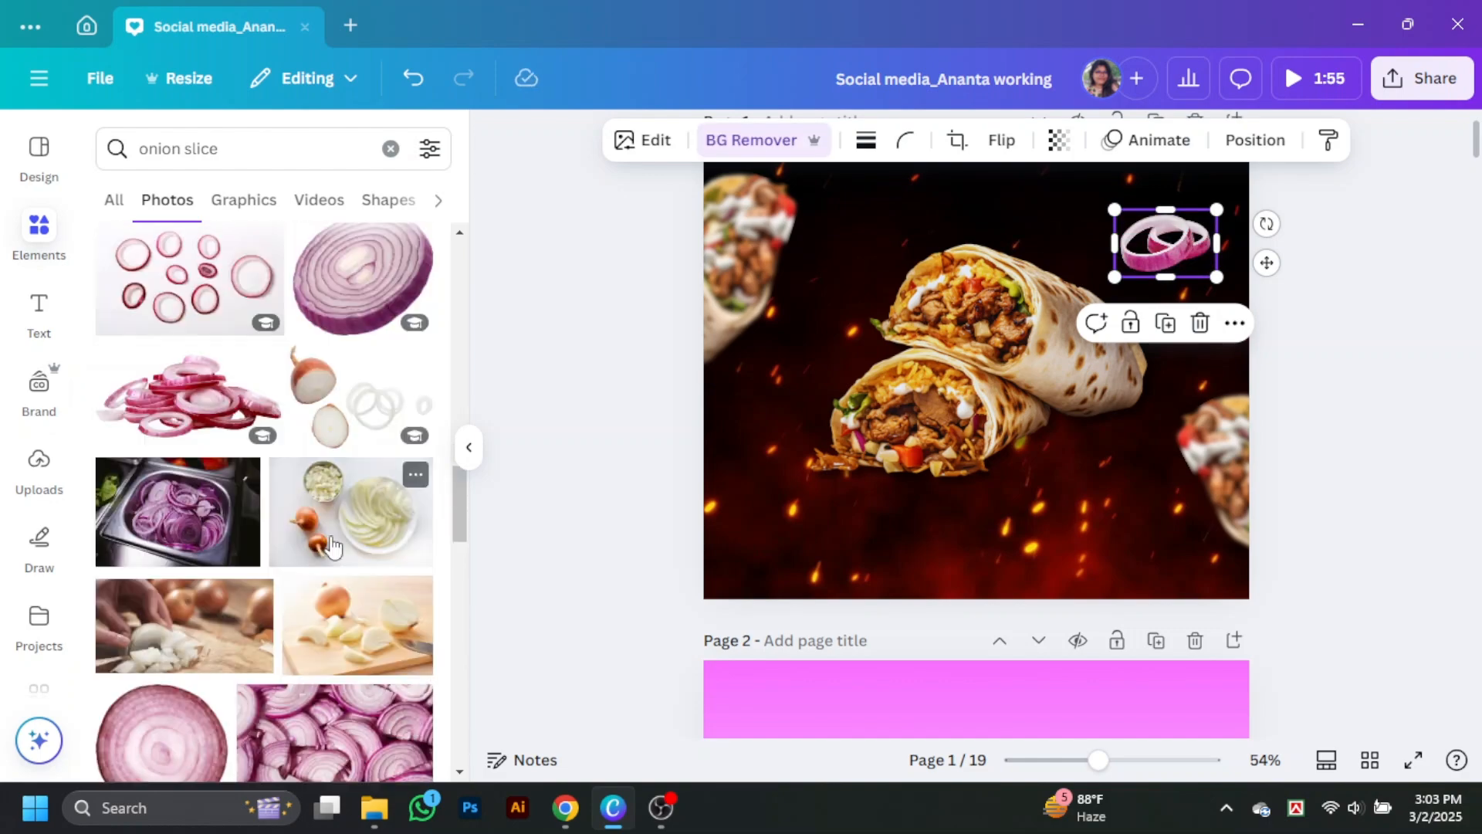
scroll(330, 534, "down", 5)
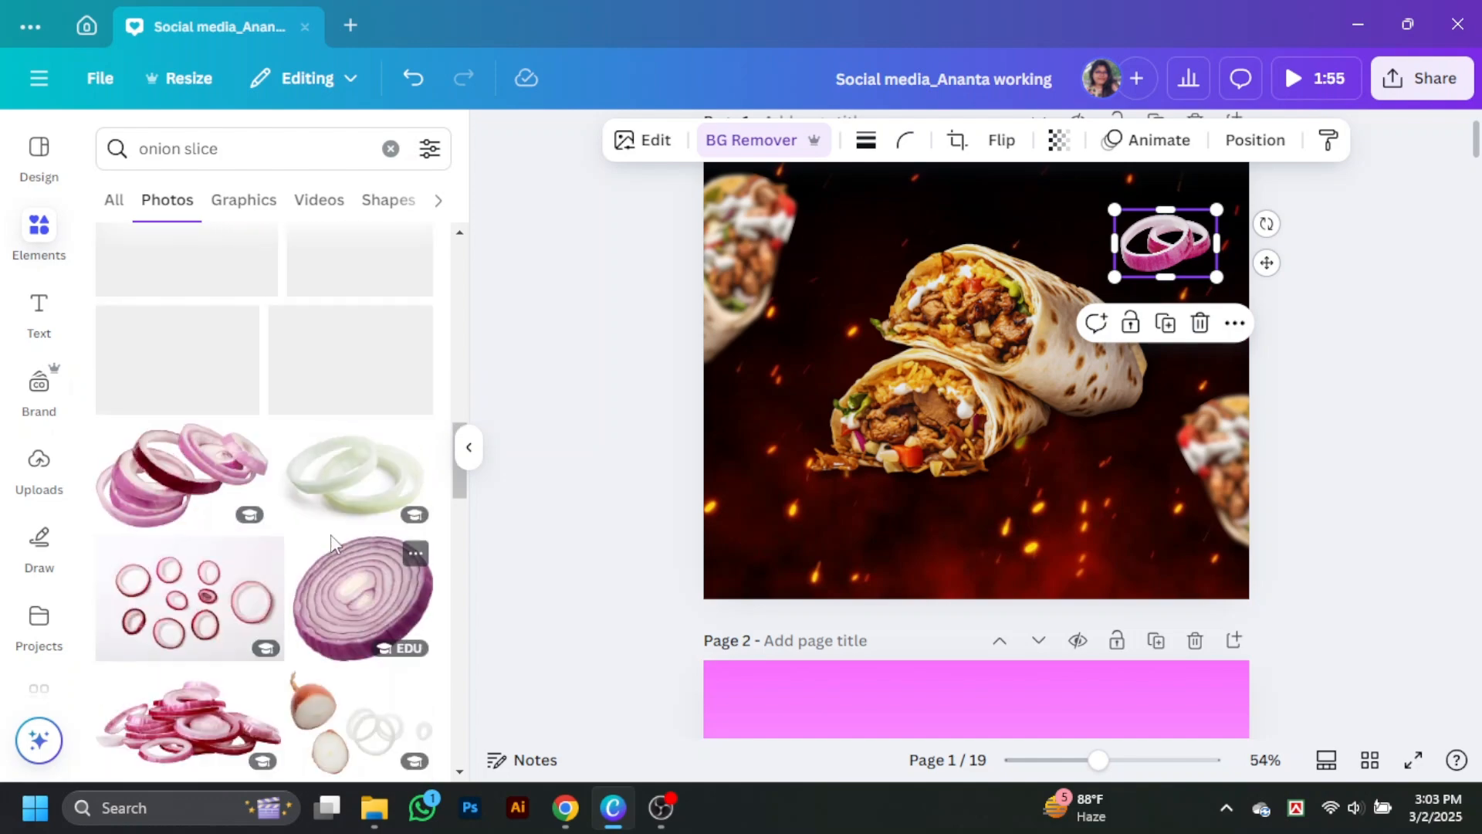
Step: Add the stacked red onion rings photo, shrink it and place it partly off the design's left edge below the blurred wrap
left_click_drag(185, 579, 562, 554)
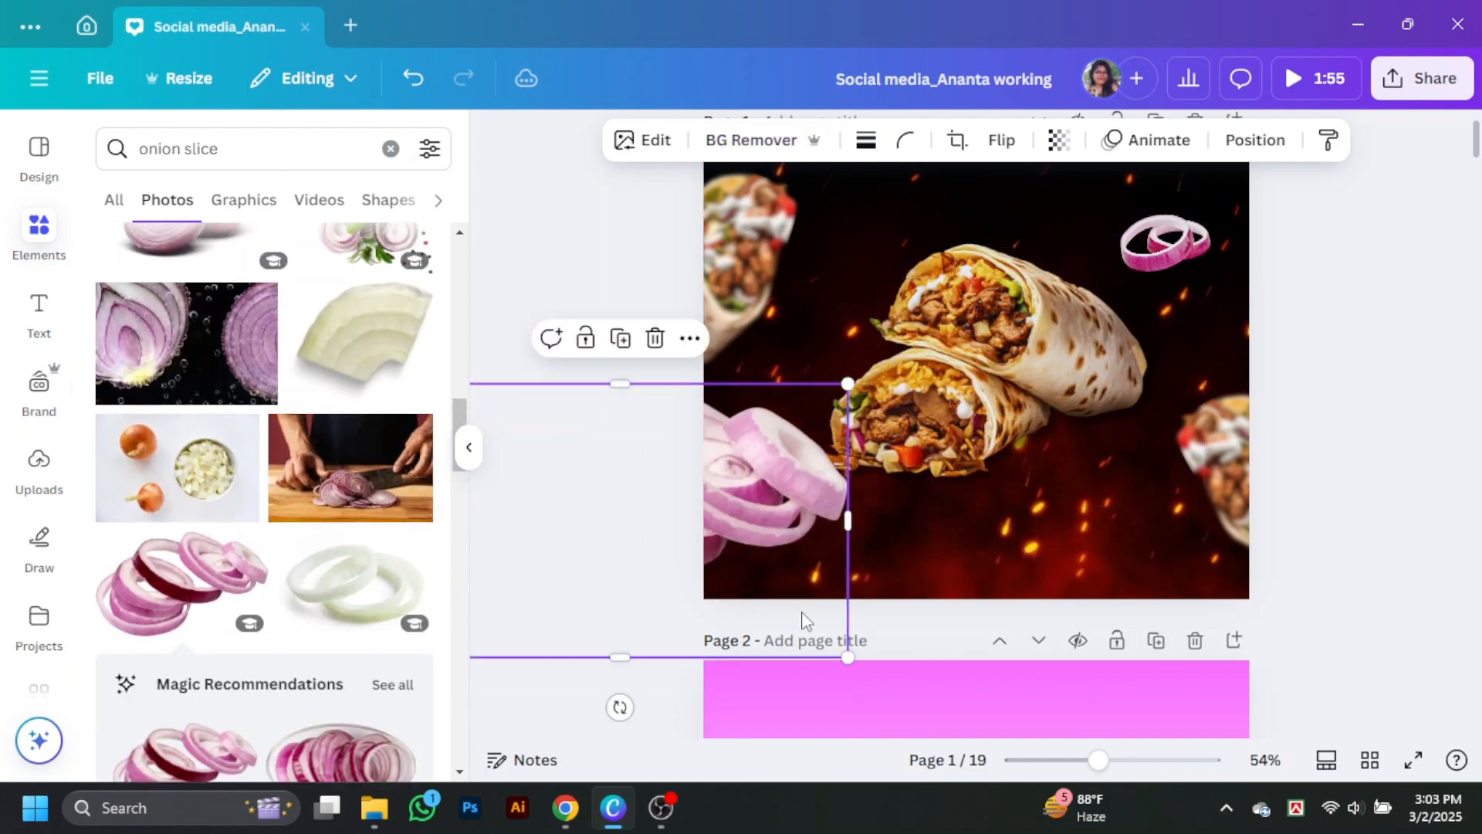
left_click_drag(804, 618, 761, 465)
left_click_drag(751, 422, 739, 461)
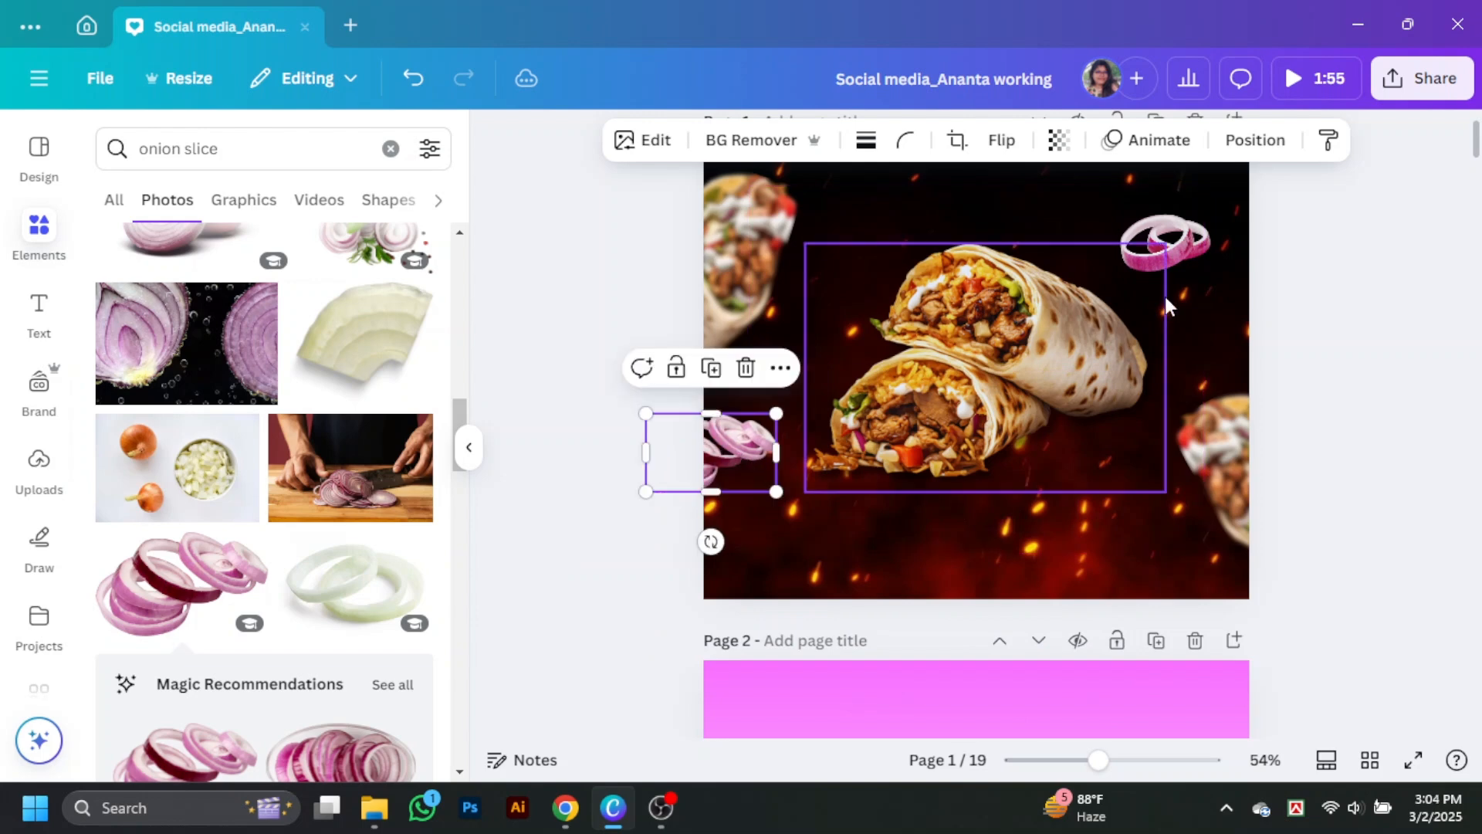
Step: Place a smaller copy of the interlocking onion rings below the left onion stack and clear the onion search
left_click_drag(1201, 239, 801, 529, "alt")
left_click(273, 154)
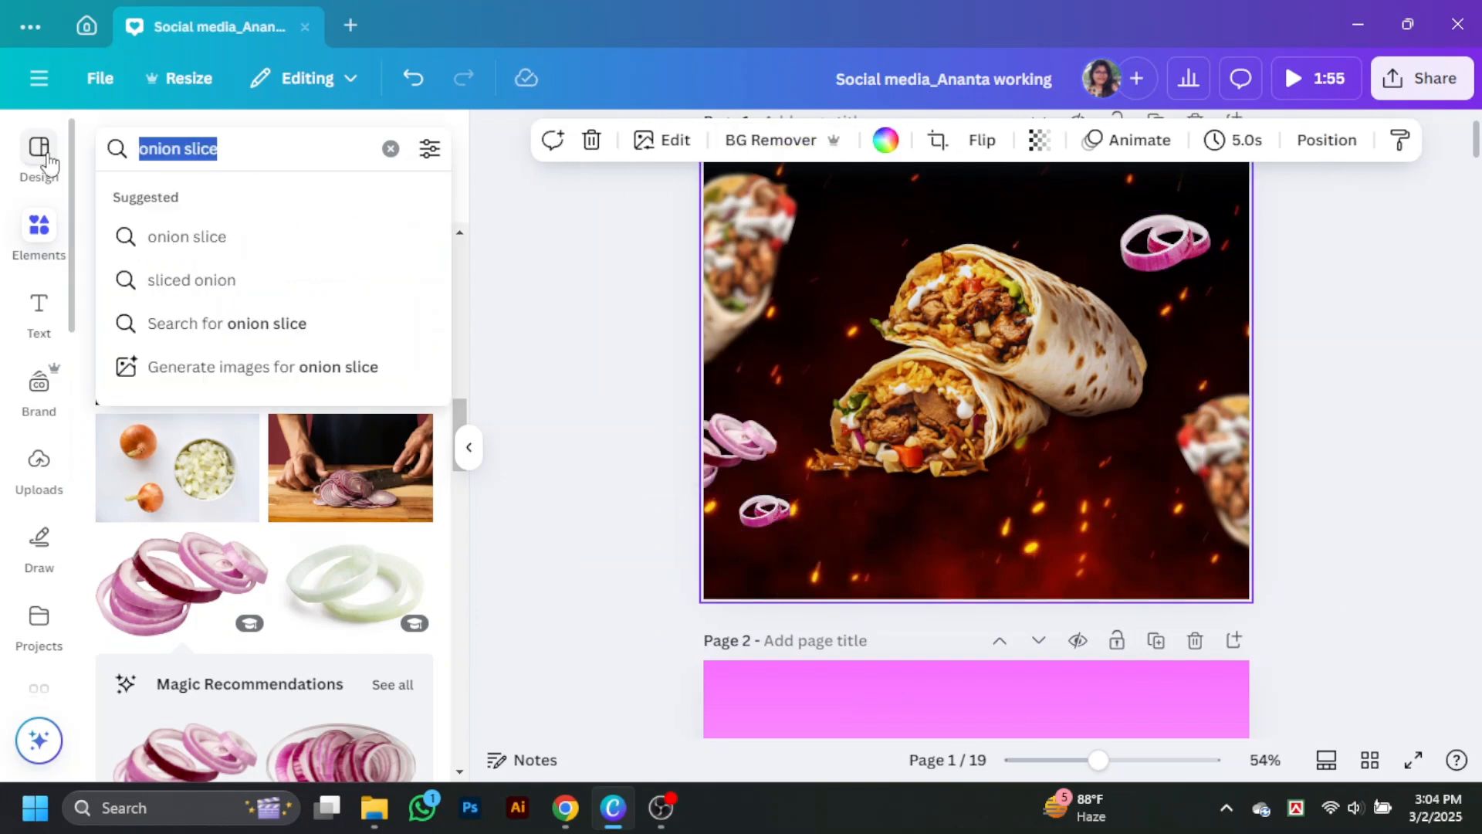
key("BackSpace")
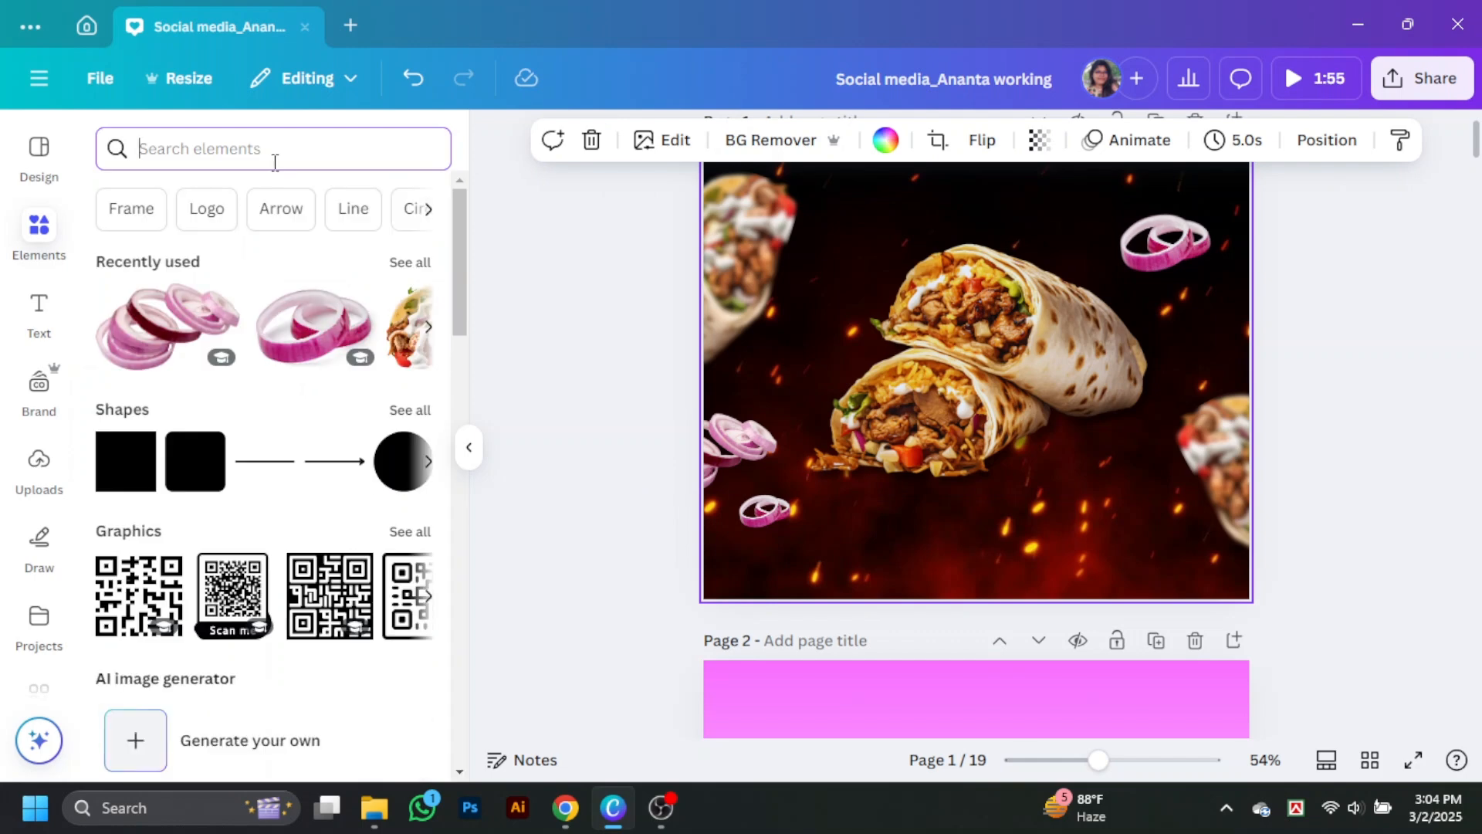
left_click(1273, 363)
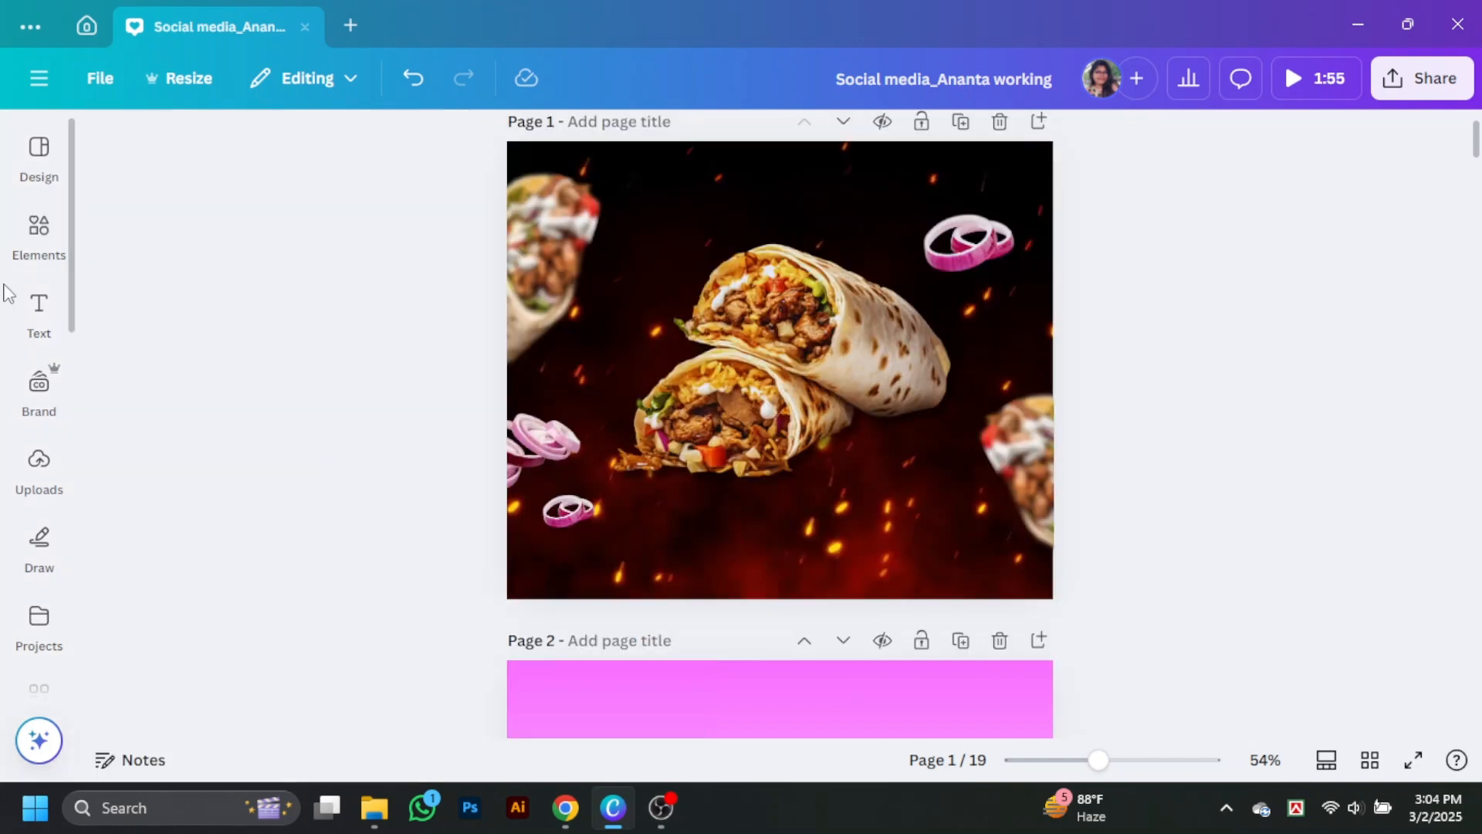
Step: Add a heading over the upper part of the central wrap that reads "Shawarma"
left_click(39, 312)
left_click(207, 387)
left_click_drag(823, 363, 847, 255)
double_click(849, 257)
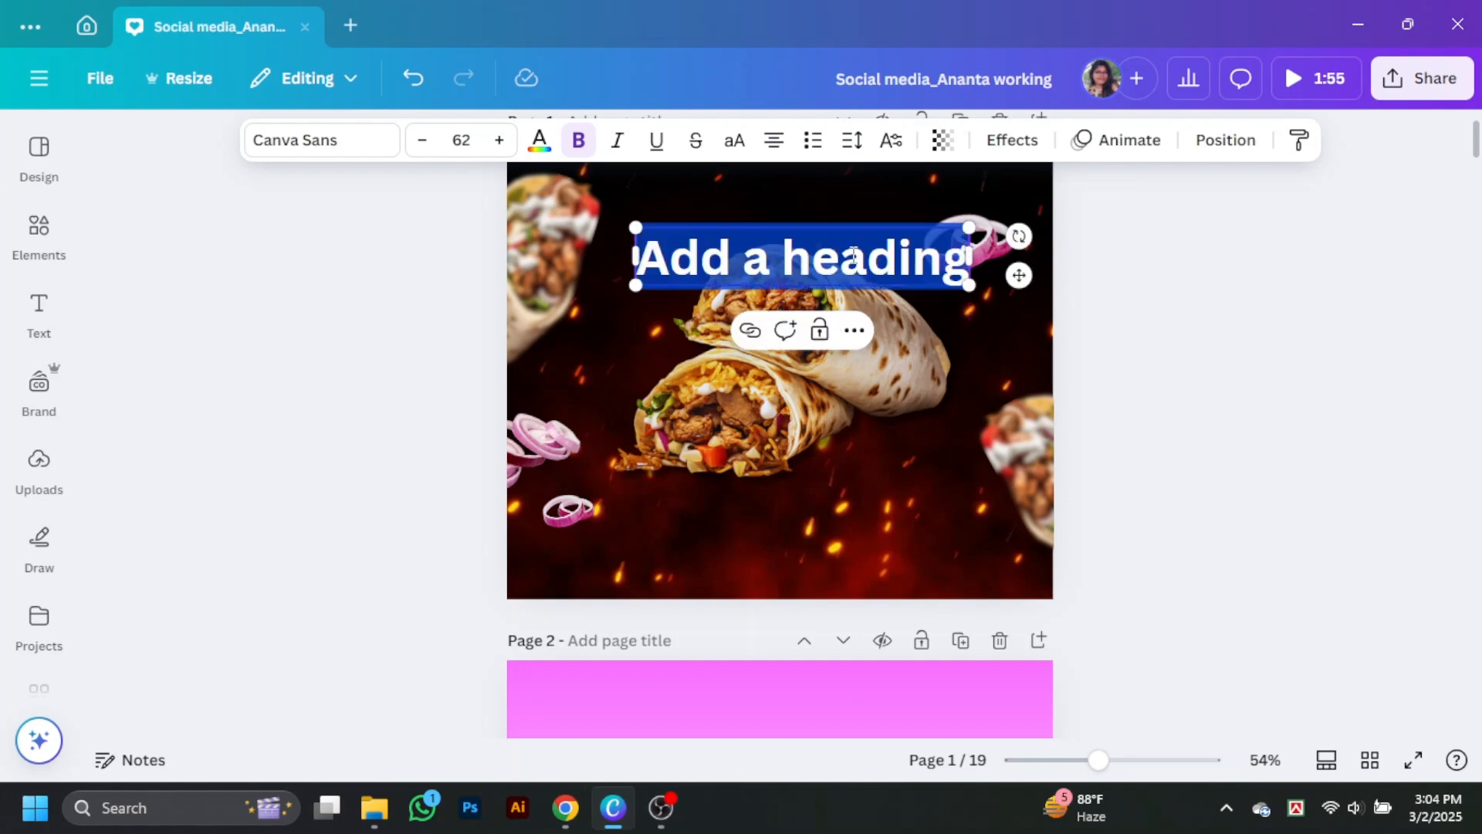
type("Shawarm")
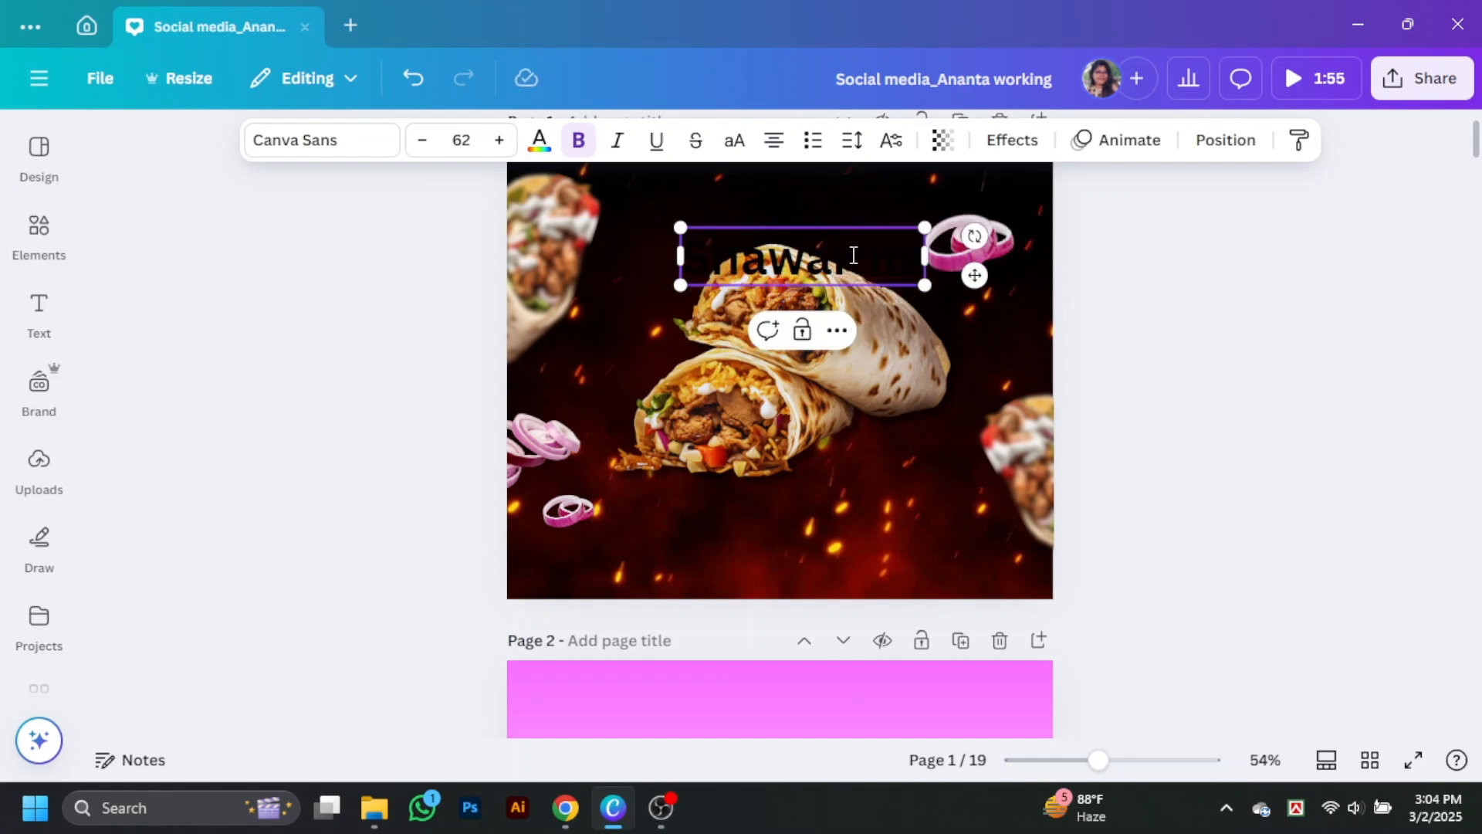
double_click(853, 256)
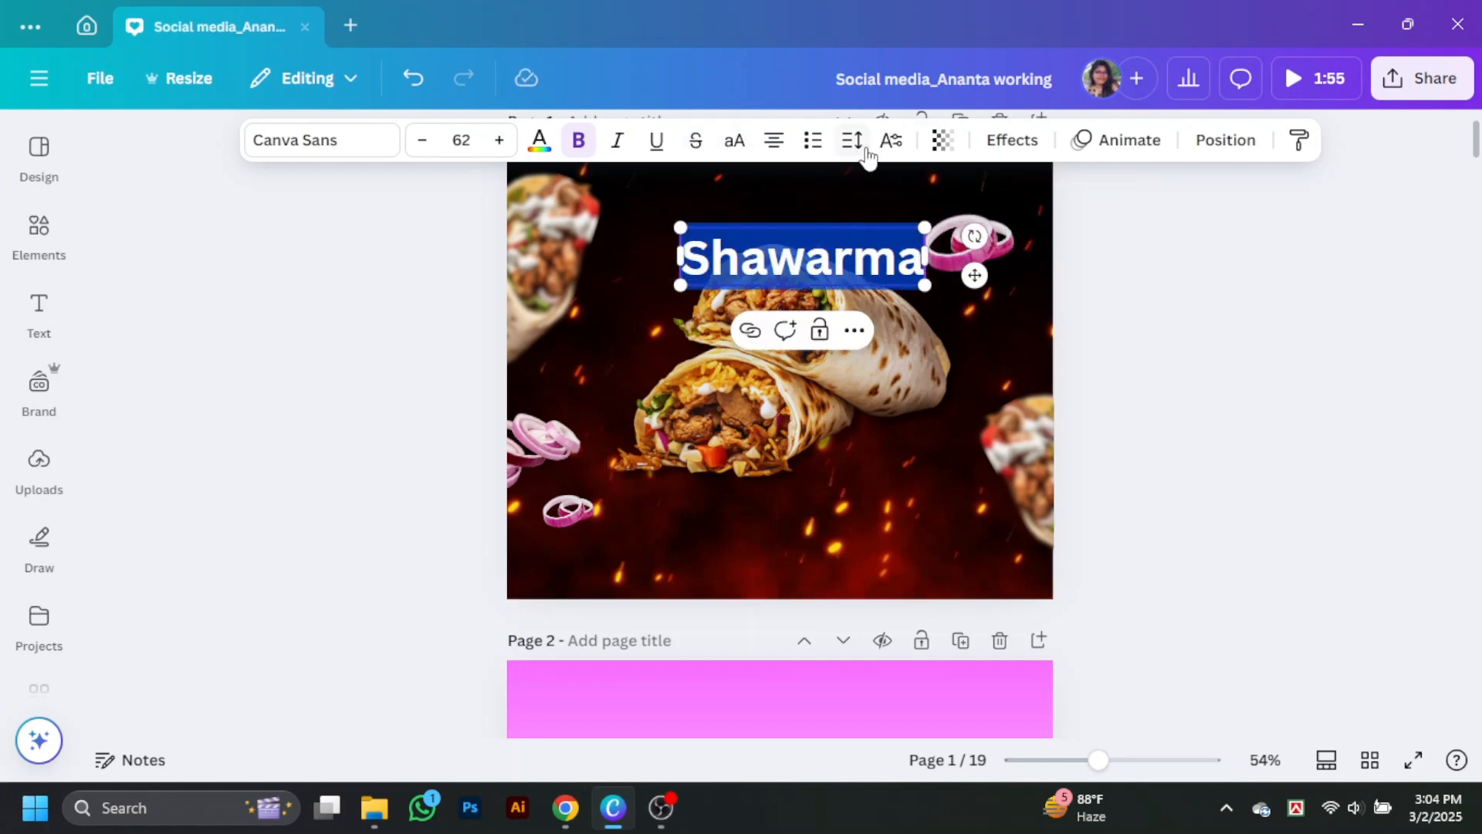
Step: Change the heading to uppercase and set its font to Gagalin
scroll(866, 329, "up", 1)
left_click(332, 143)
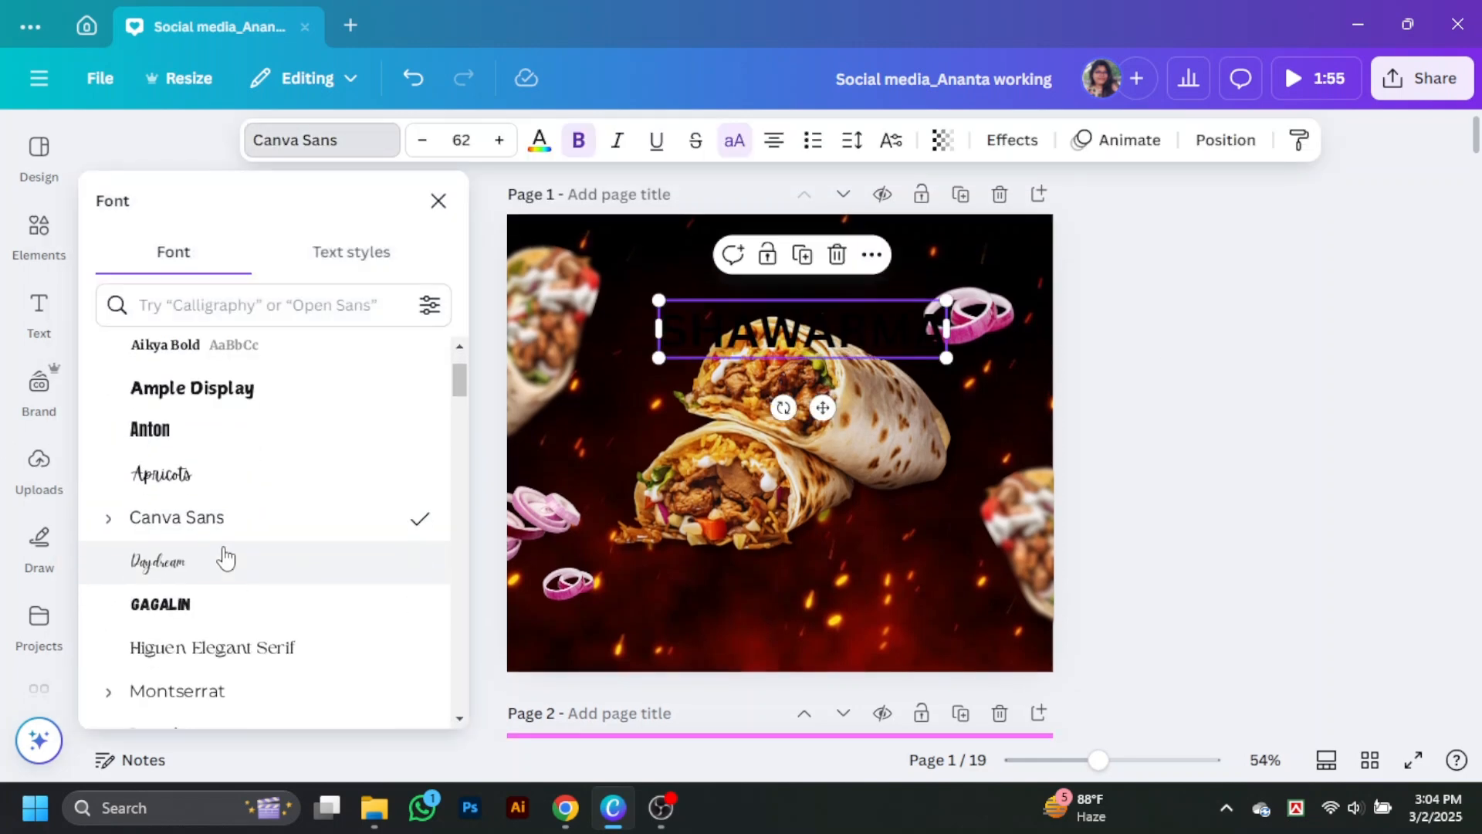
left_click(202, 444)
scroll(189, 478, "down", 3)
left_click(193, 400)
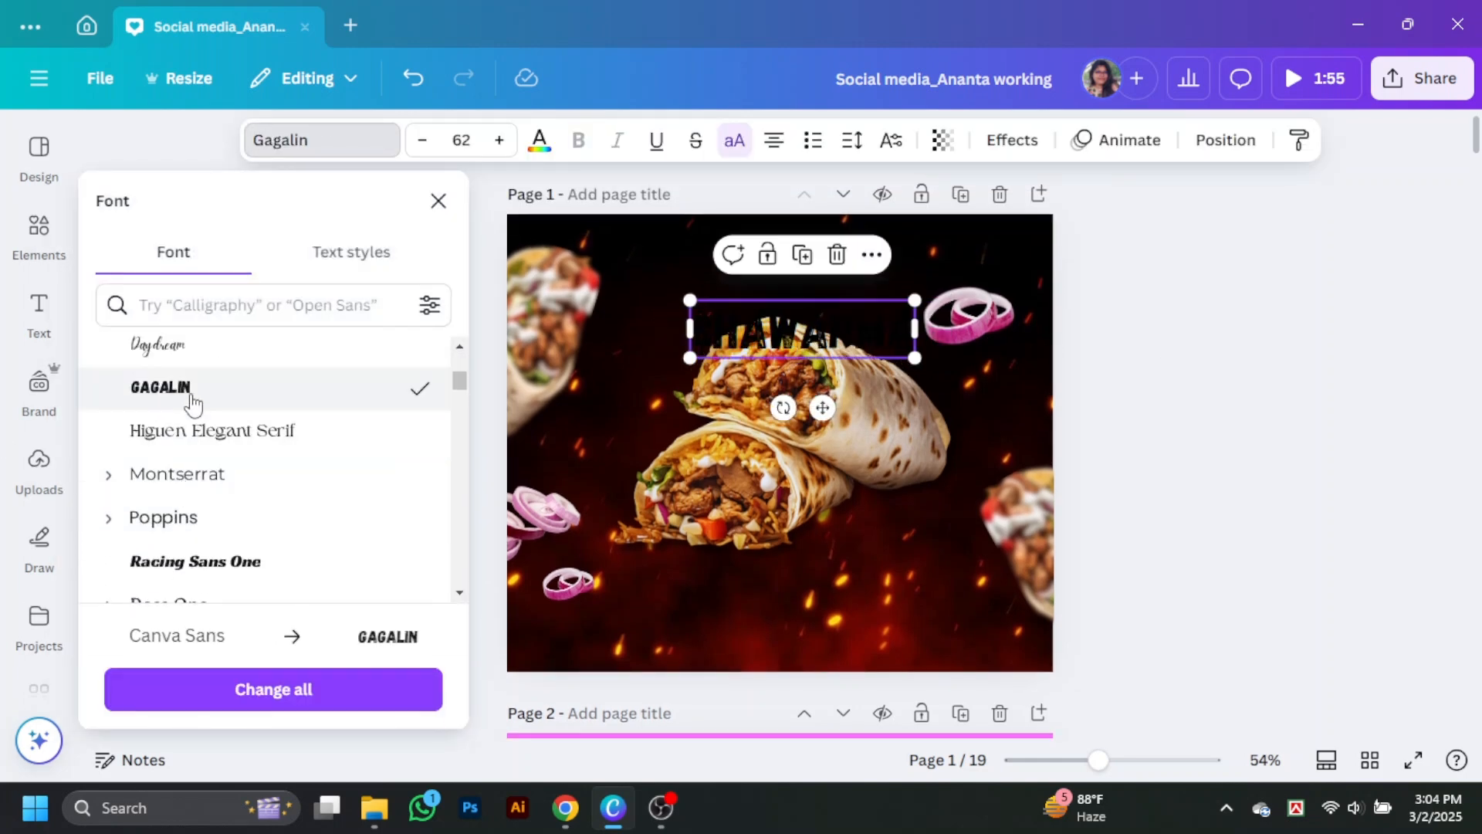
Step: Colour the heading orange-yellow and enlarge it to about size 99.9, moving the central wrap slightly lower beneath it
left_click(540, 140)
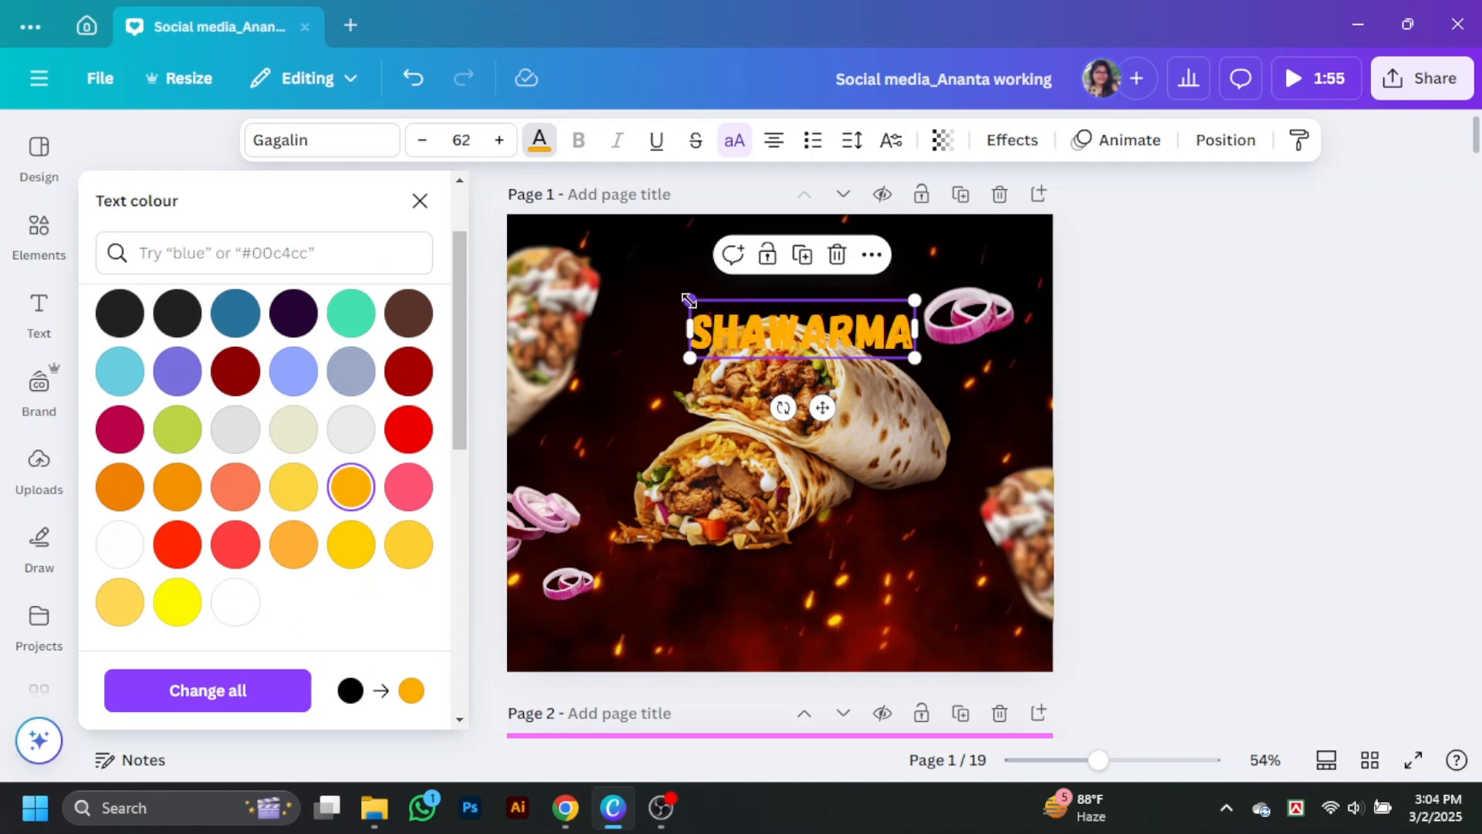
left_click_drag(689, 301, 555, 265)
left_click_drag(815, 311, 867, 331)
left_click_drag(869, 469, 870, 503)
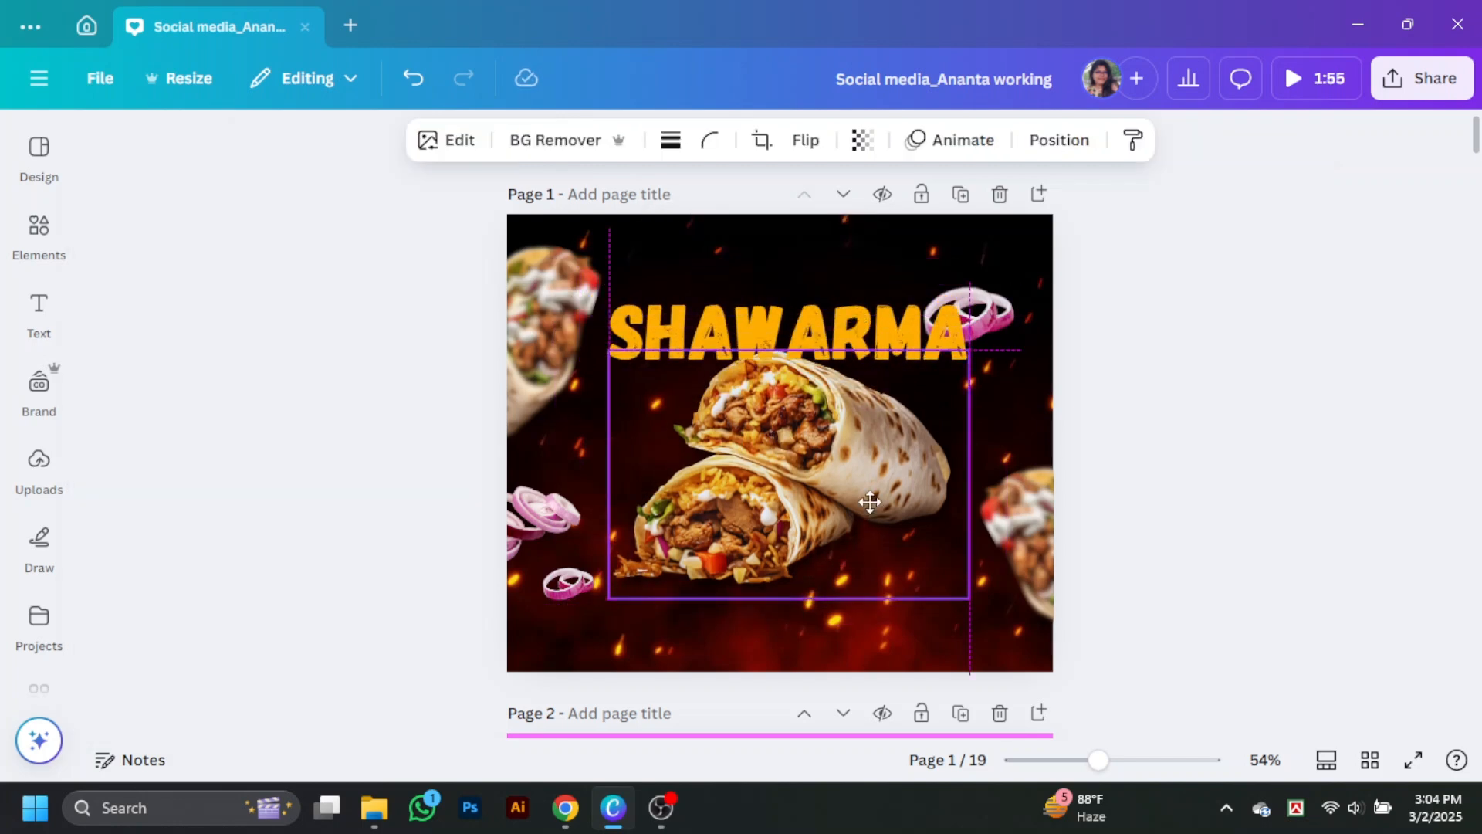
Step: Try the Racing Sans One and Higuen Elegant Serif fonts on the SHAWARMA heading
left_click(926, 336)
left_click(321, 140)
left_click(199, 450)
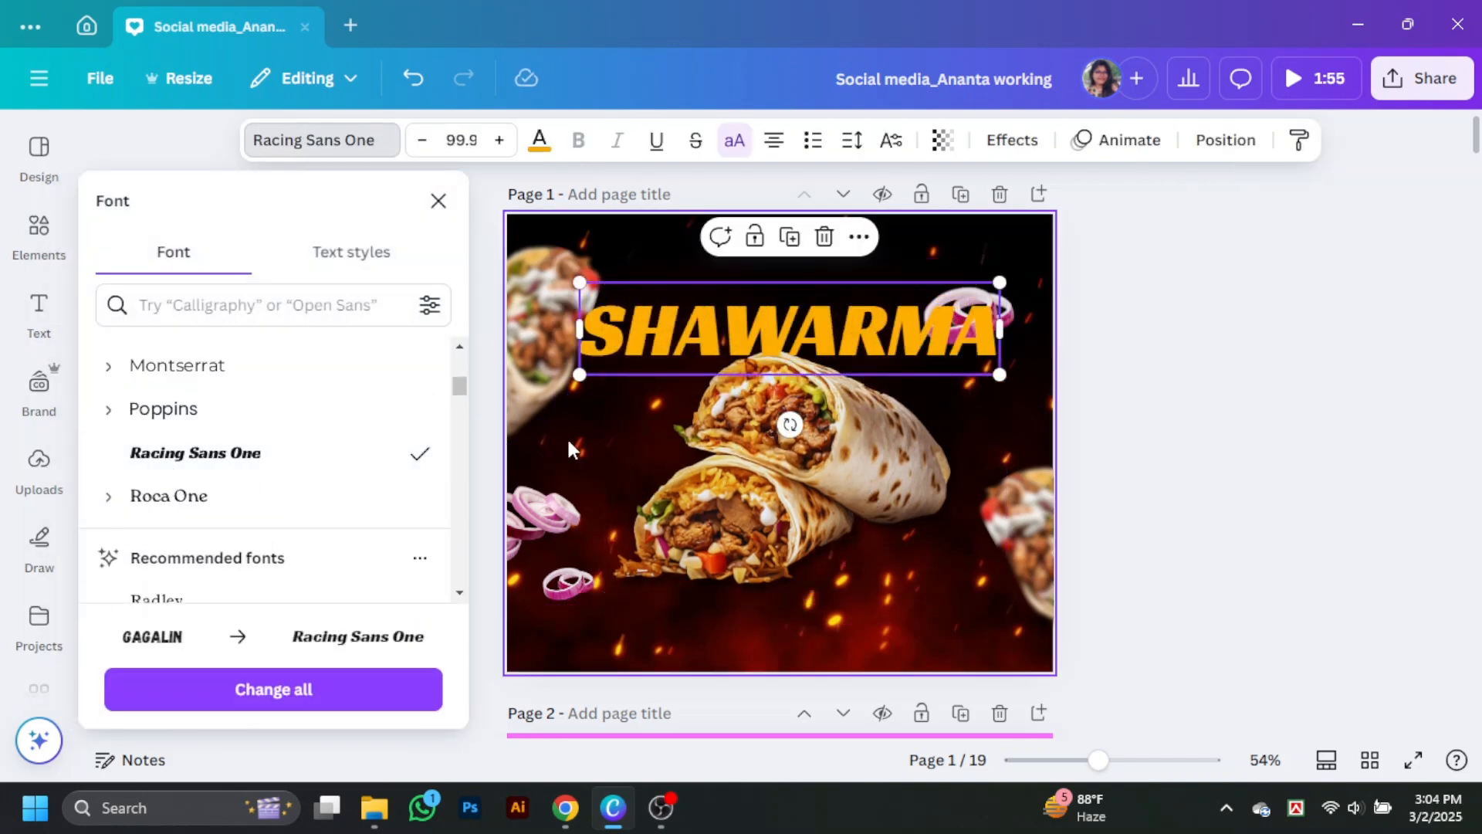
scroll(224, 490, "up", 2)
scroll(224, 491, "up", 2)
scroll(244, 461, "down", 1)
left_click(255, 484)
scroll(265, 458, "down", 1)
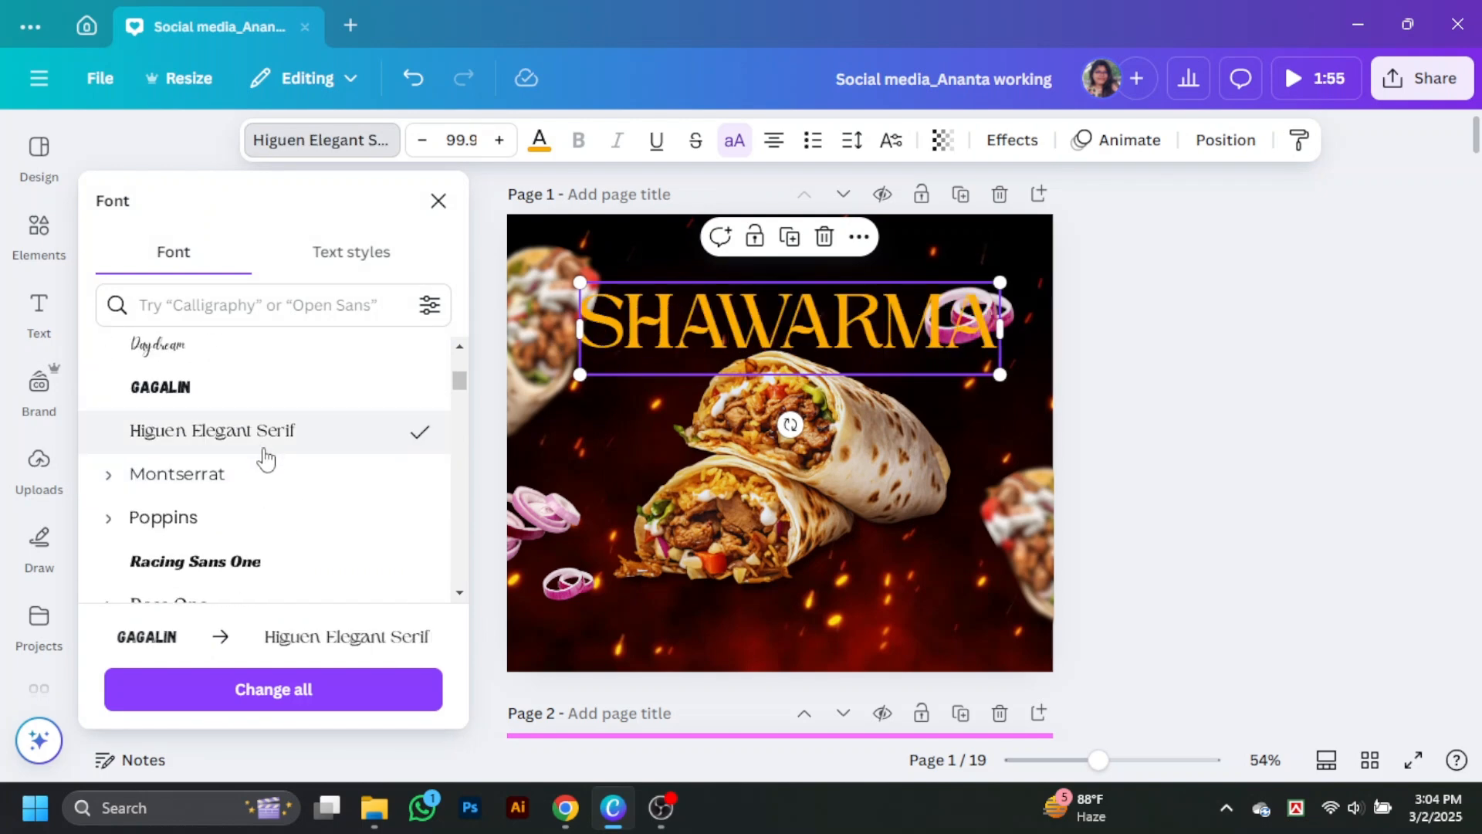
Step: Try Poppins in Medium and SemiBold on the heading and shrink it to about size 80, centred above the wrap
scroll(265, 458, "down", 2)
left_click(231, 431)
left_click(160, 417)
scroll(224, 478, "down", 1)
left_click(222, 552)
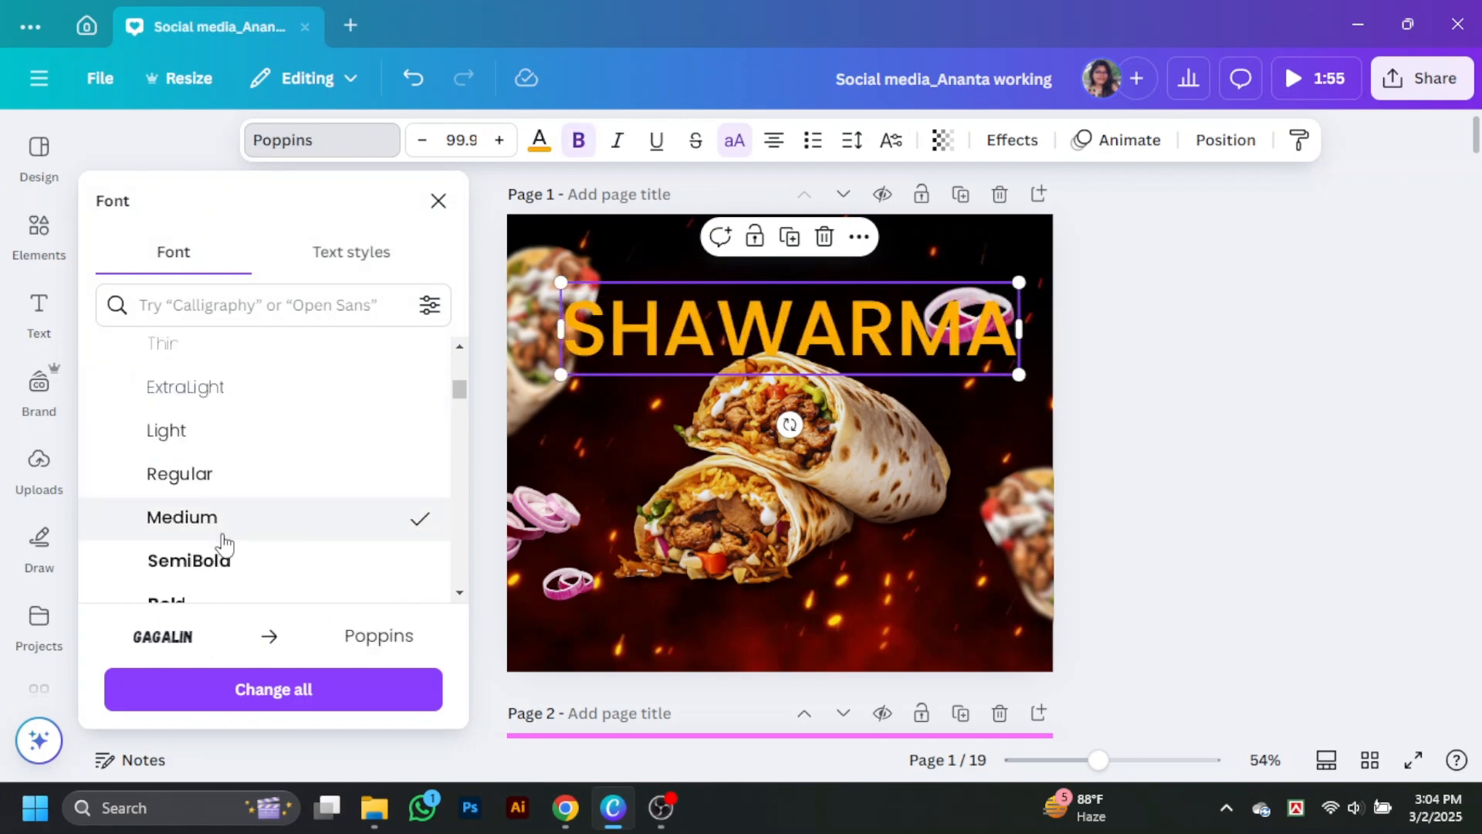
left_click_drag(1024, 375, 930, 355)
left_click_drag(827, 324, 863, 335)
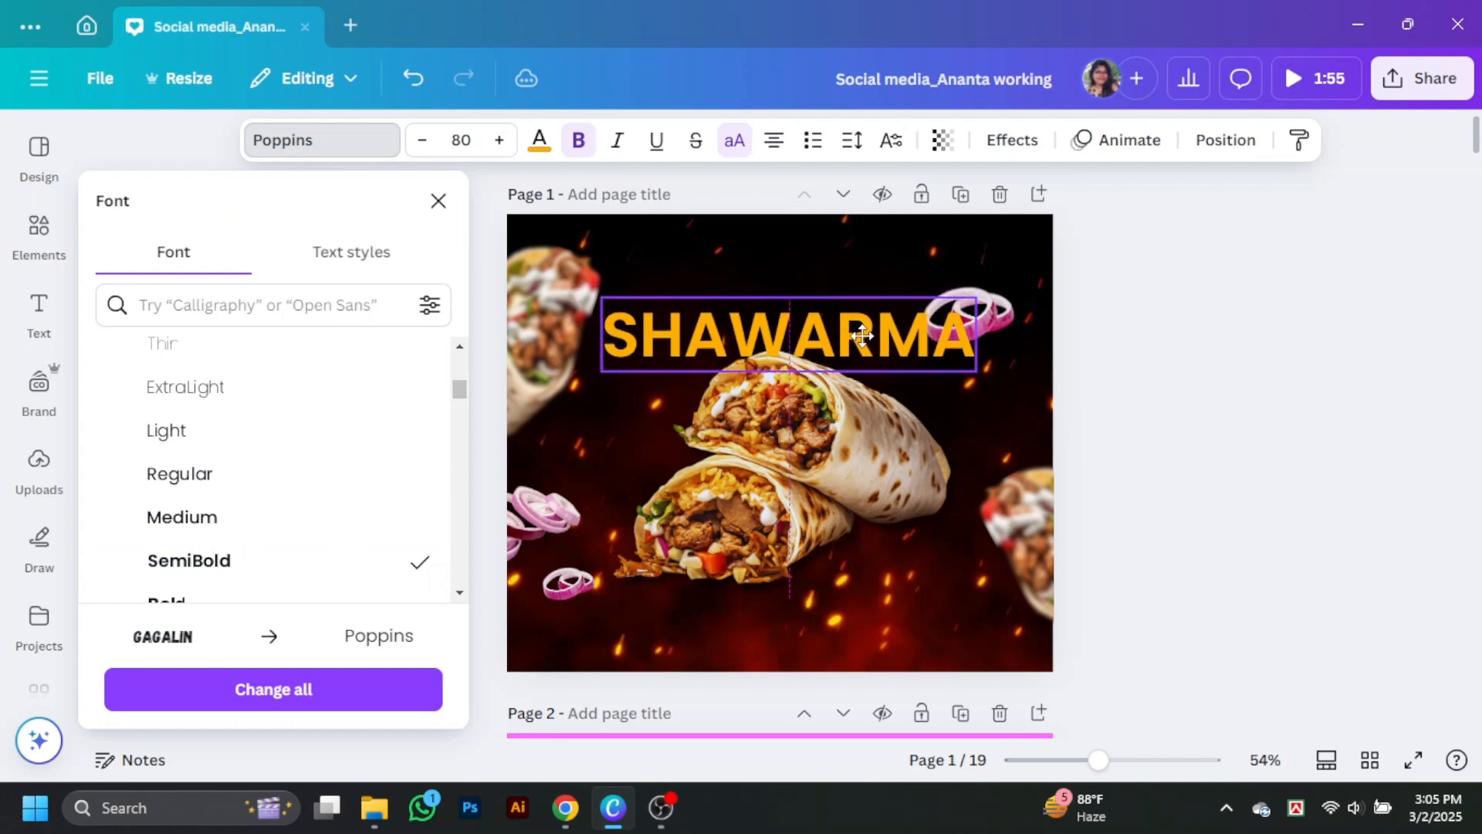
scroll(278, 503, "down", 1)
Step: Try the Anton, Bobby Jones and Cubao Narrow fonts on the heading
left_click(308, 150)
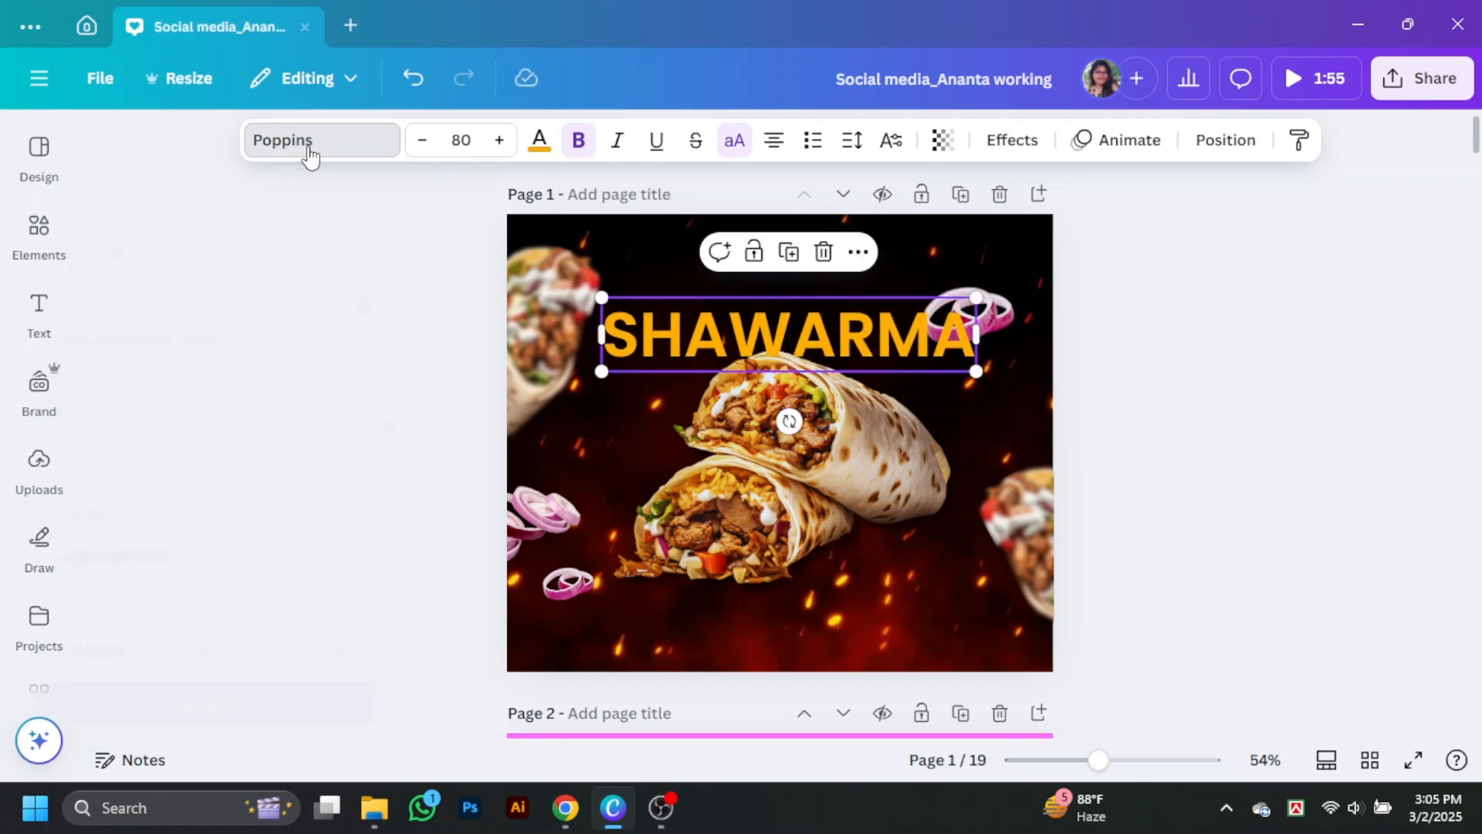
left_click(308, 151)
scroll(263, 452, "up", 8)
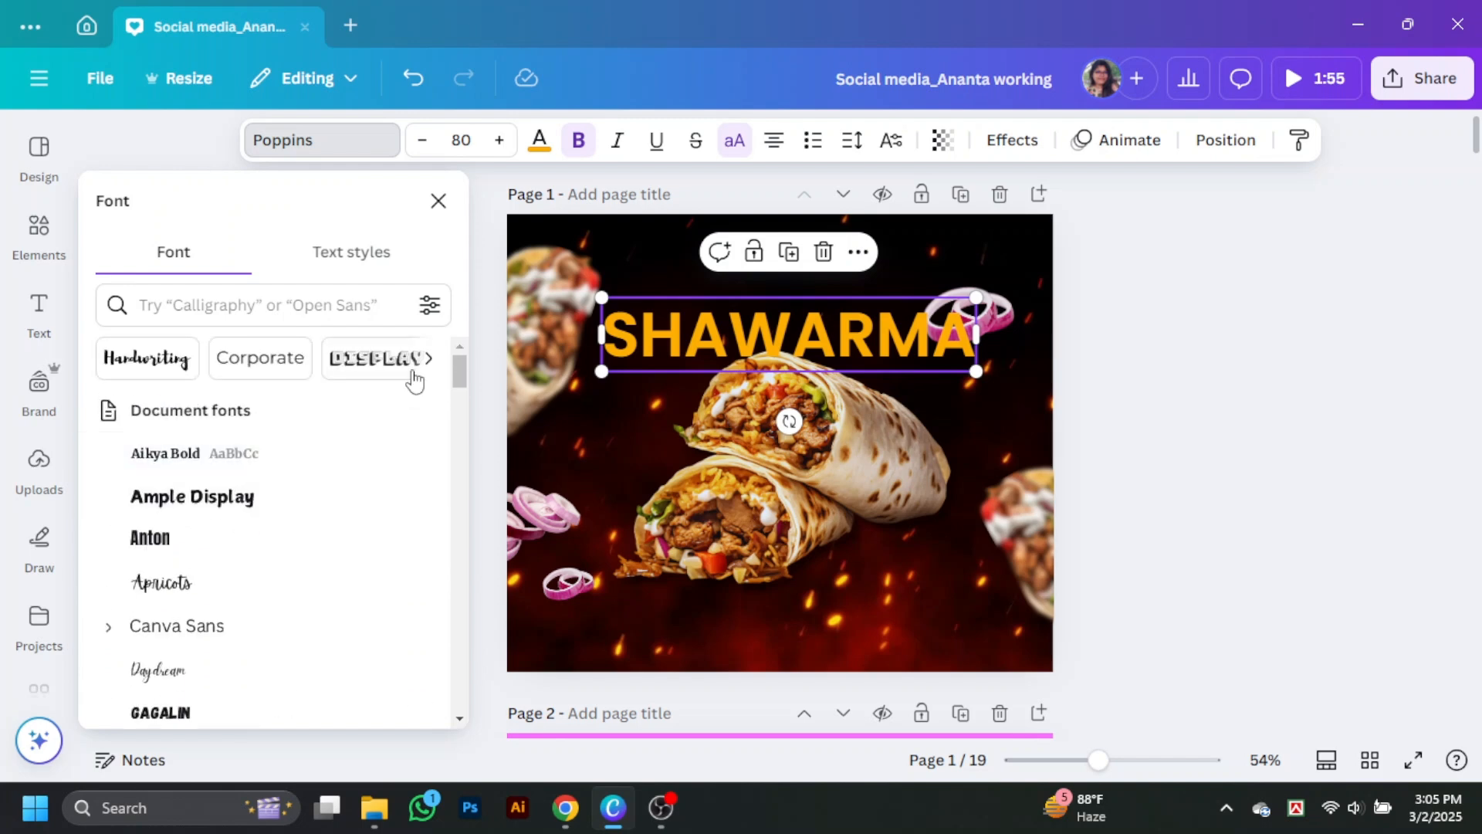
left_click(198, 540)
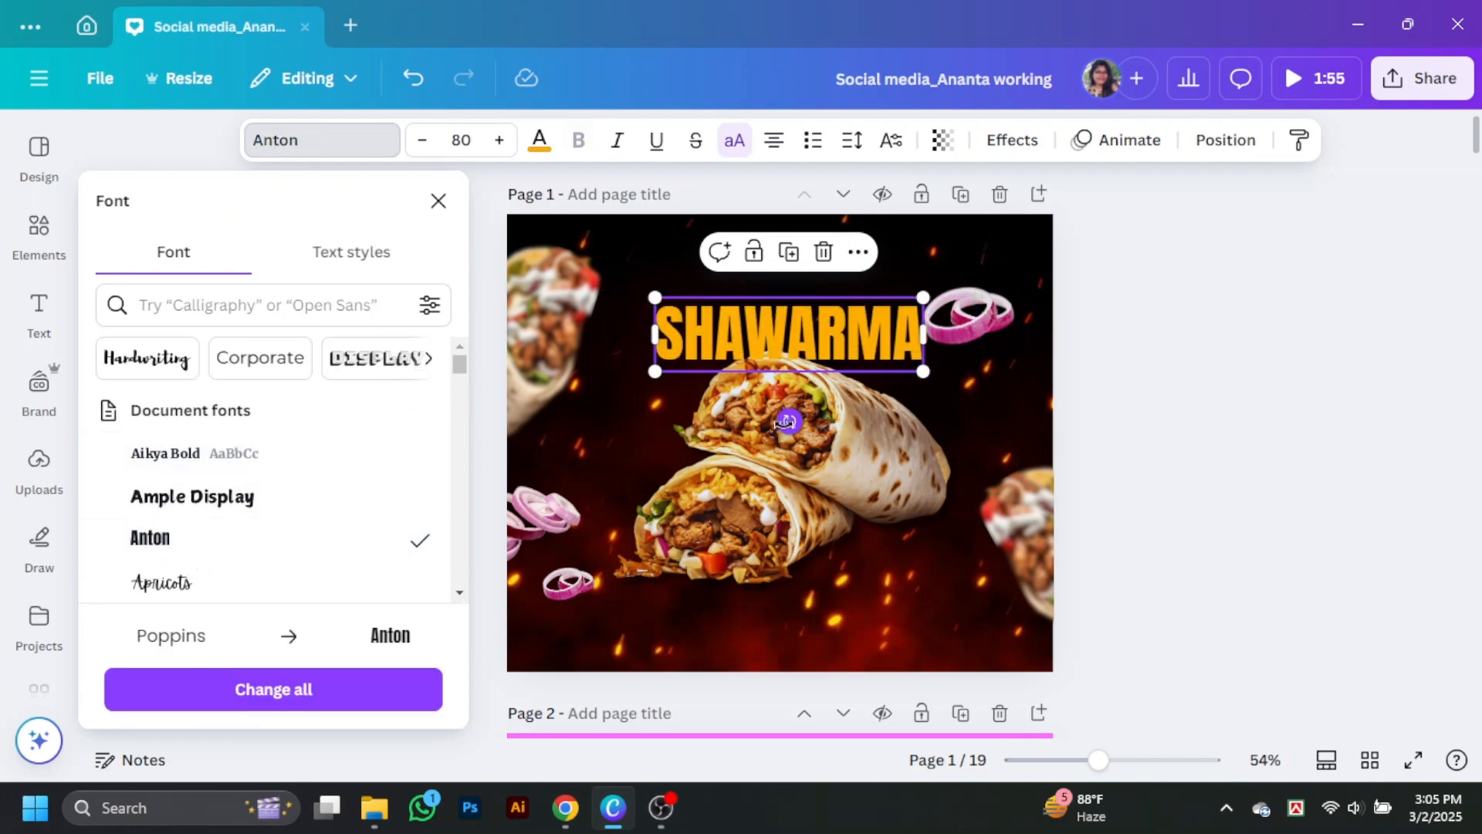
scroll(278, 497, "down", 4)
scroll(251, 430, "down", 5)
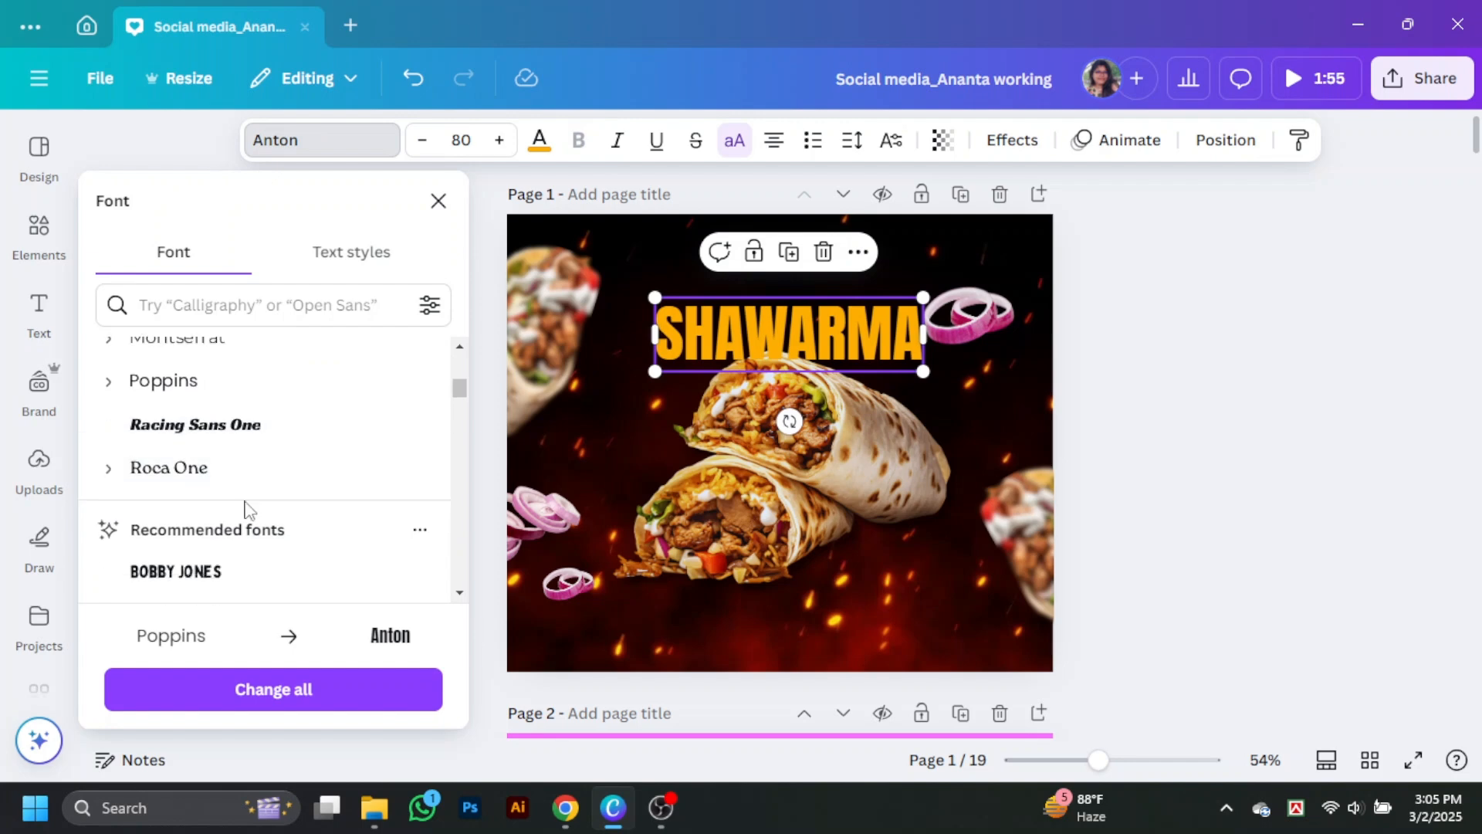
left_click(232, 388)
scroll(293, 423, "down", 2)
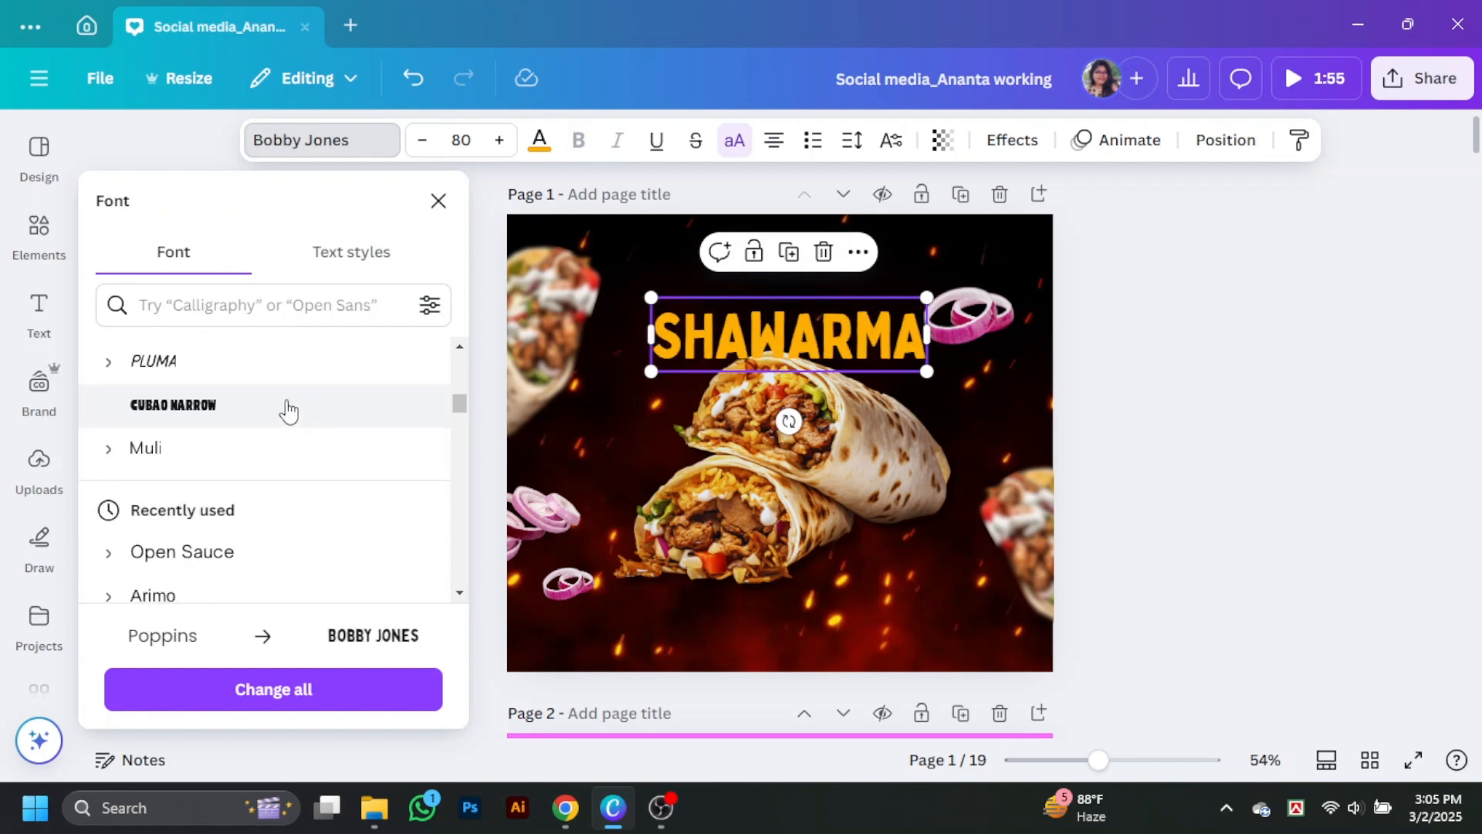
left_click(283, 407)
Step: Set the heading's font to League Spartan
scroll(278, 423, "down", 3)
scroll(304, 432, "down", 10)
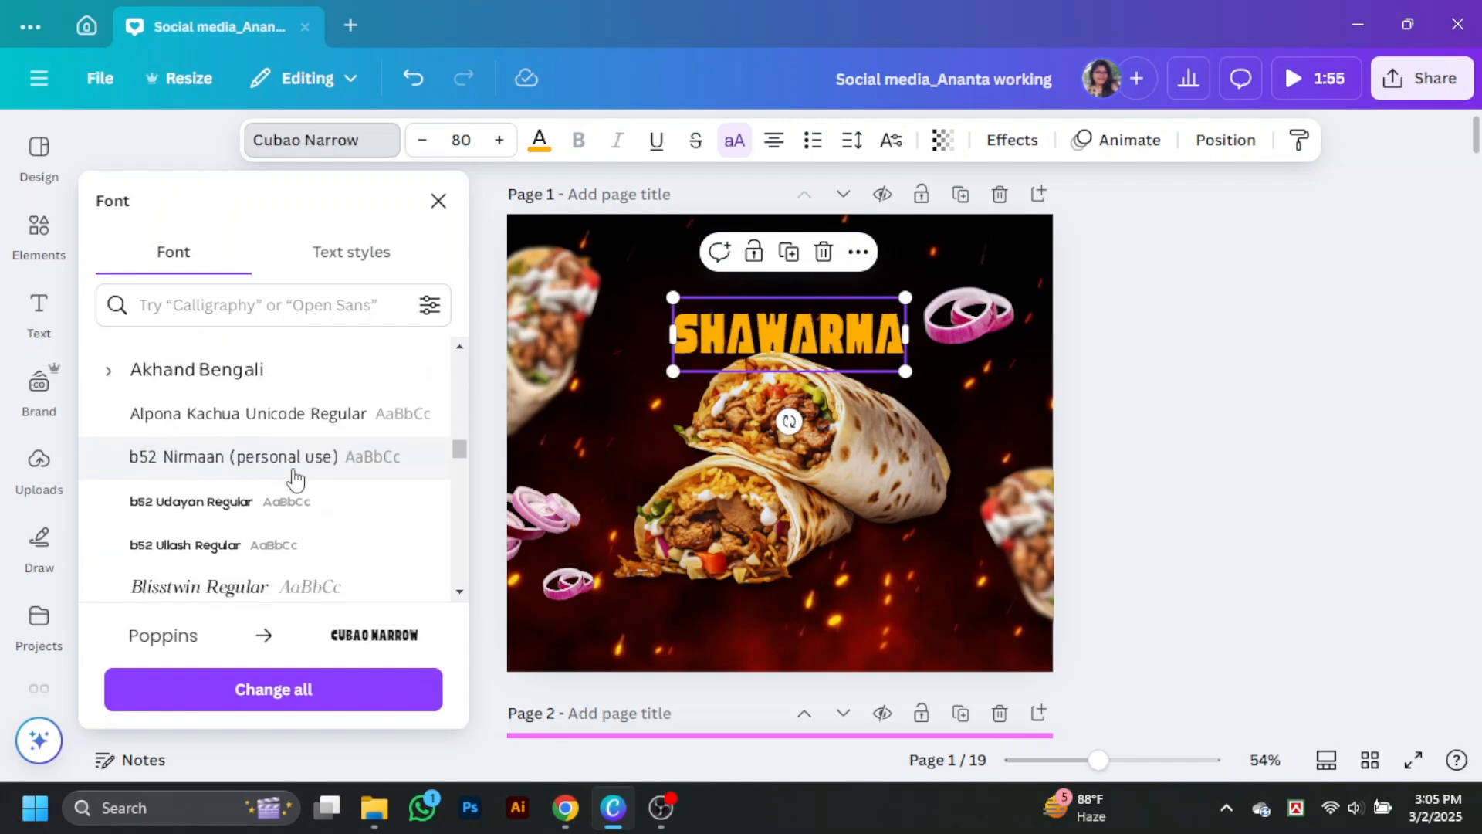
scroll(303, 483, "down", 10)
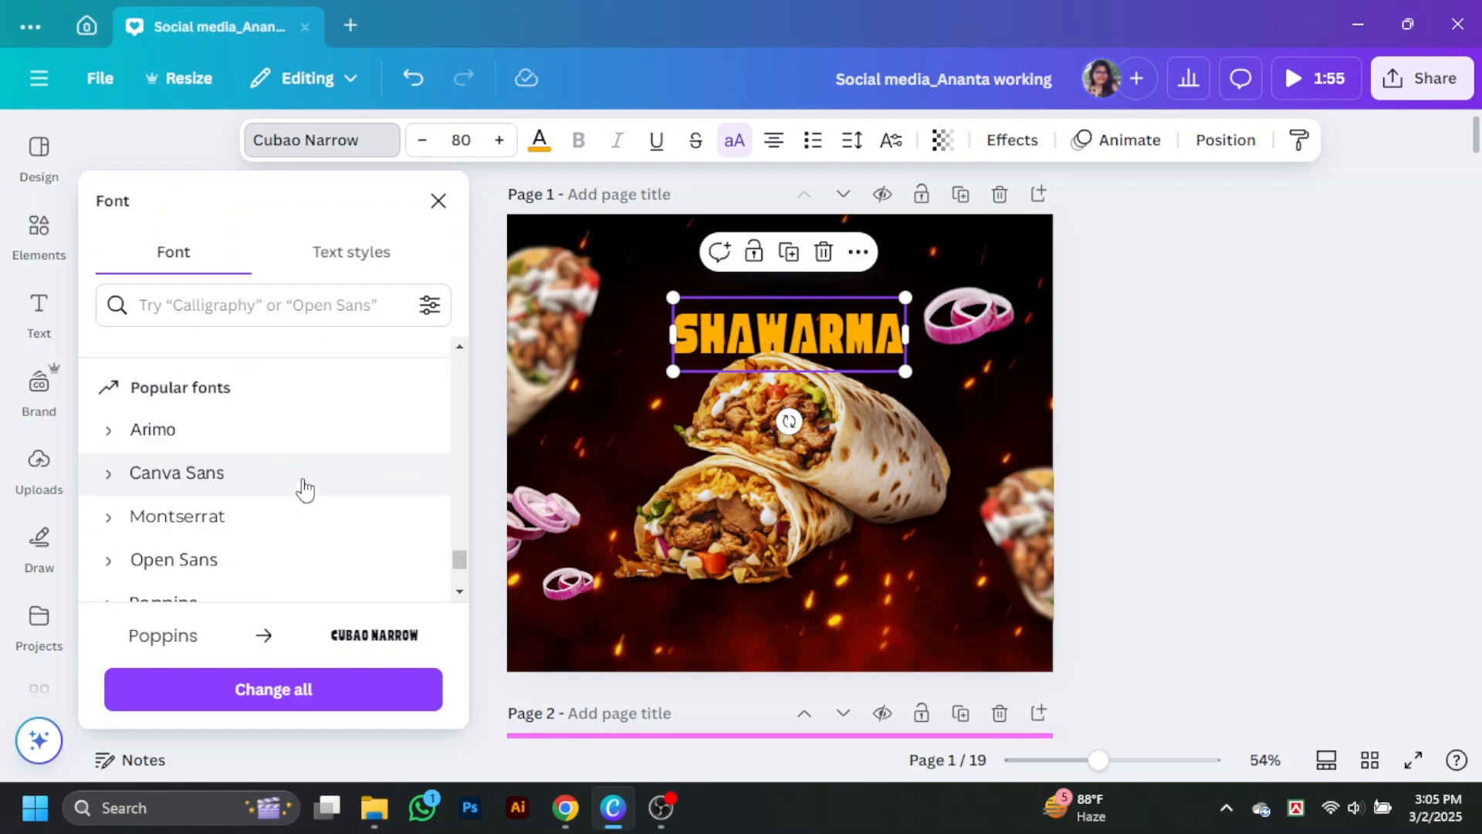
left_click(297, 423)
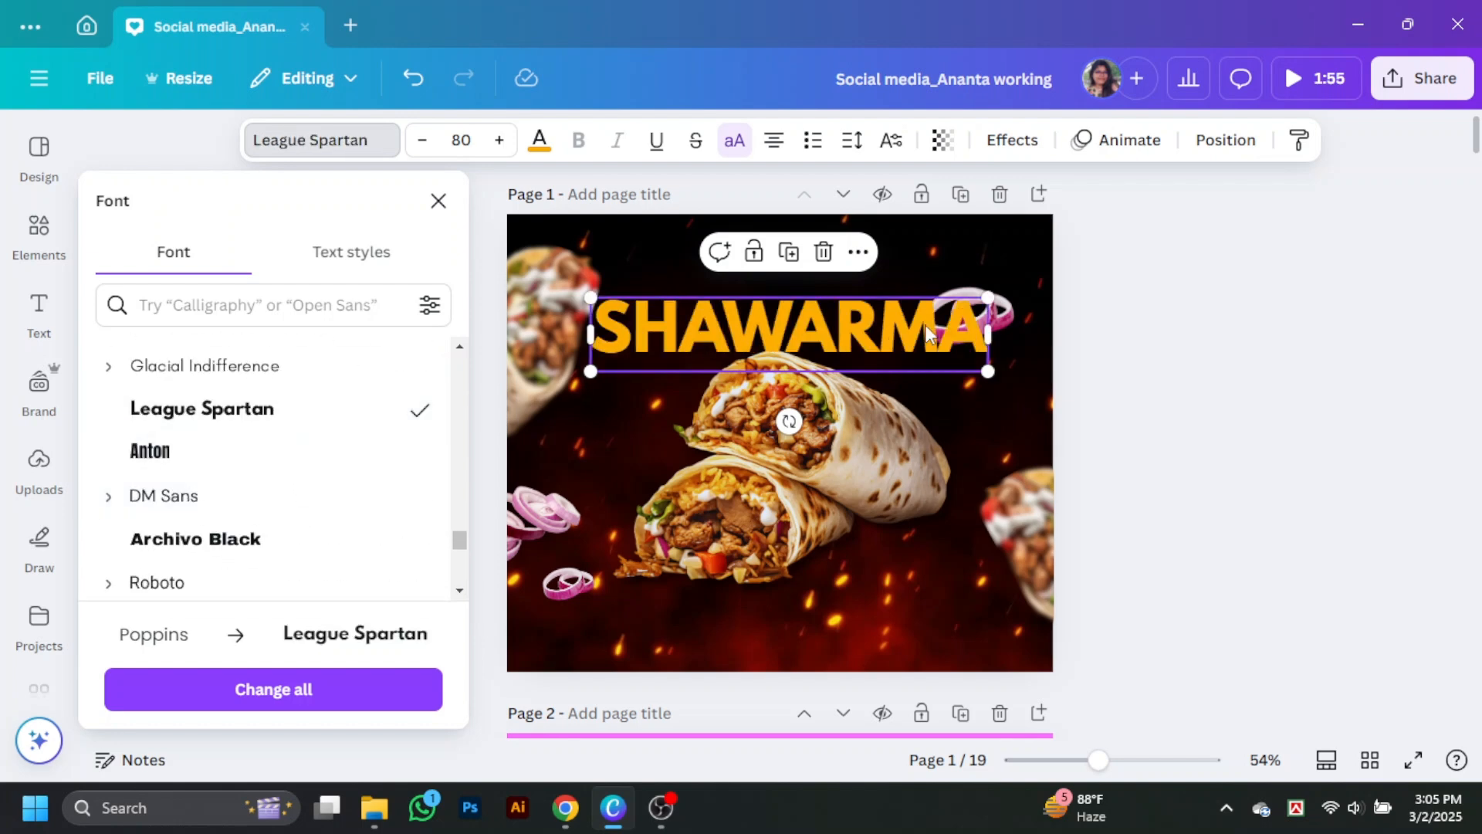
Step: Move the upper onion rings to the design's right edge and shrink the heading to about size 72.7 above the wrap
left_click(1029, 311)
left_click_drag(1027, 309, 1082, 310)
left_click_drag(950, 328, 970, 366)
left_click_drag(888, 326, 896, 335)
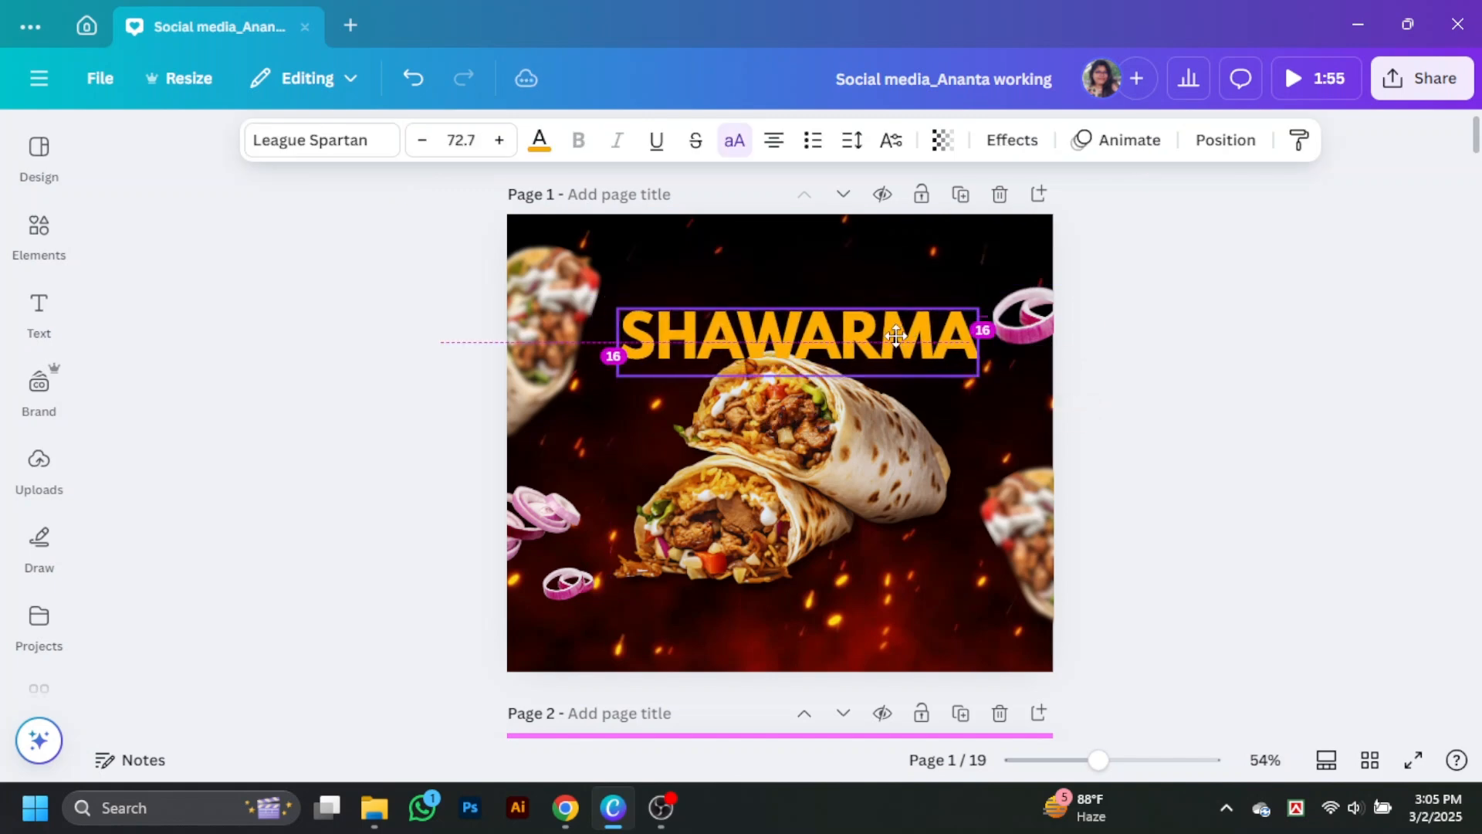
Step: Layer the central wrap in front of the heading and align the heading horizontally with the wrap photo
right_click(891, 440)
mouse_move(945, 321)
left_click(726, 371)
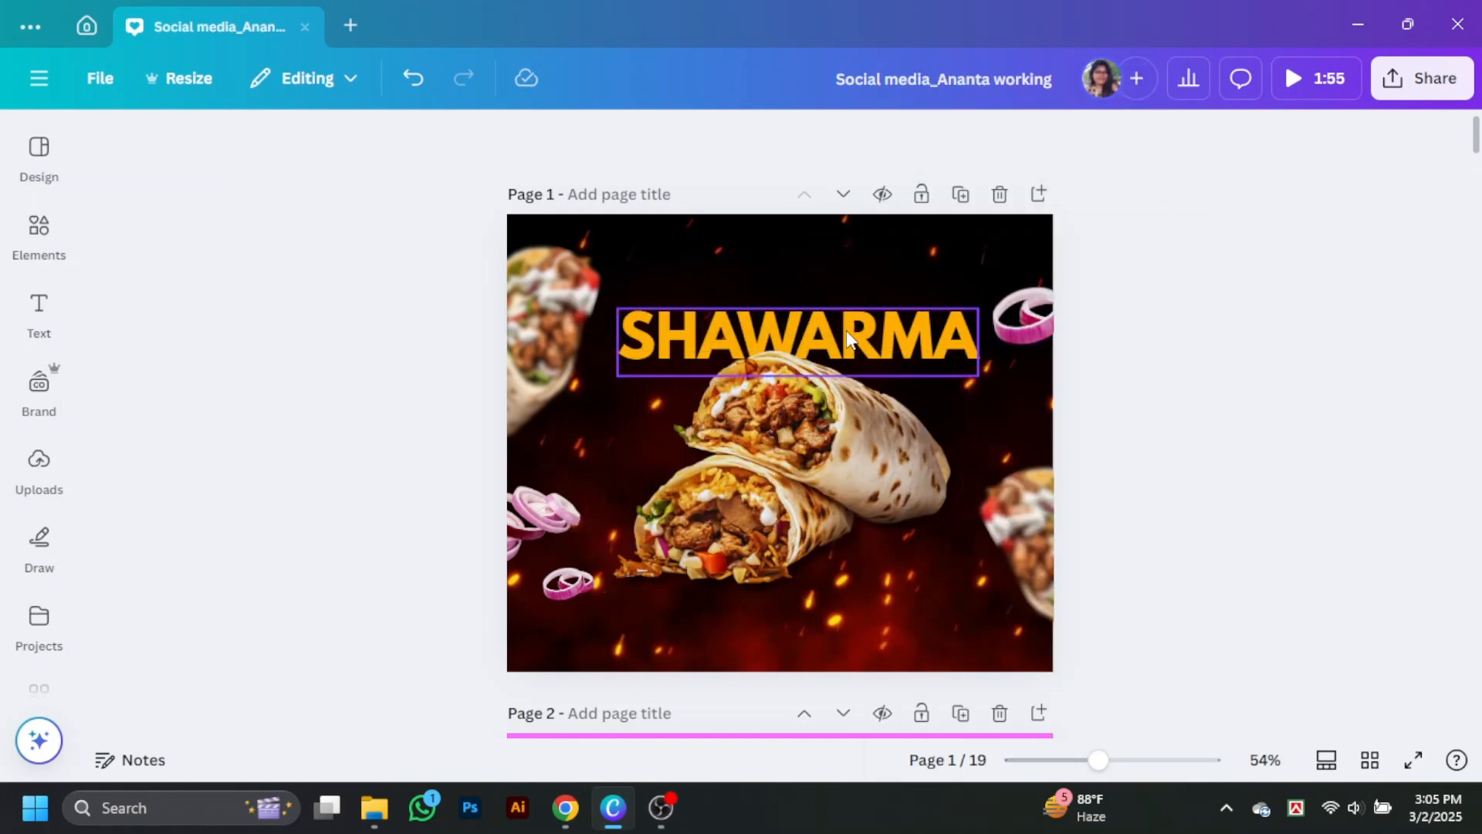
left_click(882, 341)
left_click(1328, 367)
left_click_drag(895, 345, 885, 349)
left_click(869, 327)
Step: Apply the Outline text effect to the SHAWARMA heading and try black as its outline colour
left_click(1012, 140)
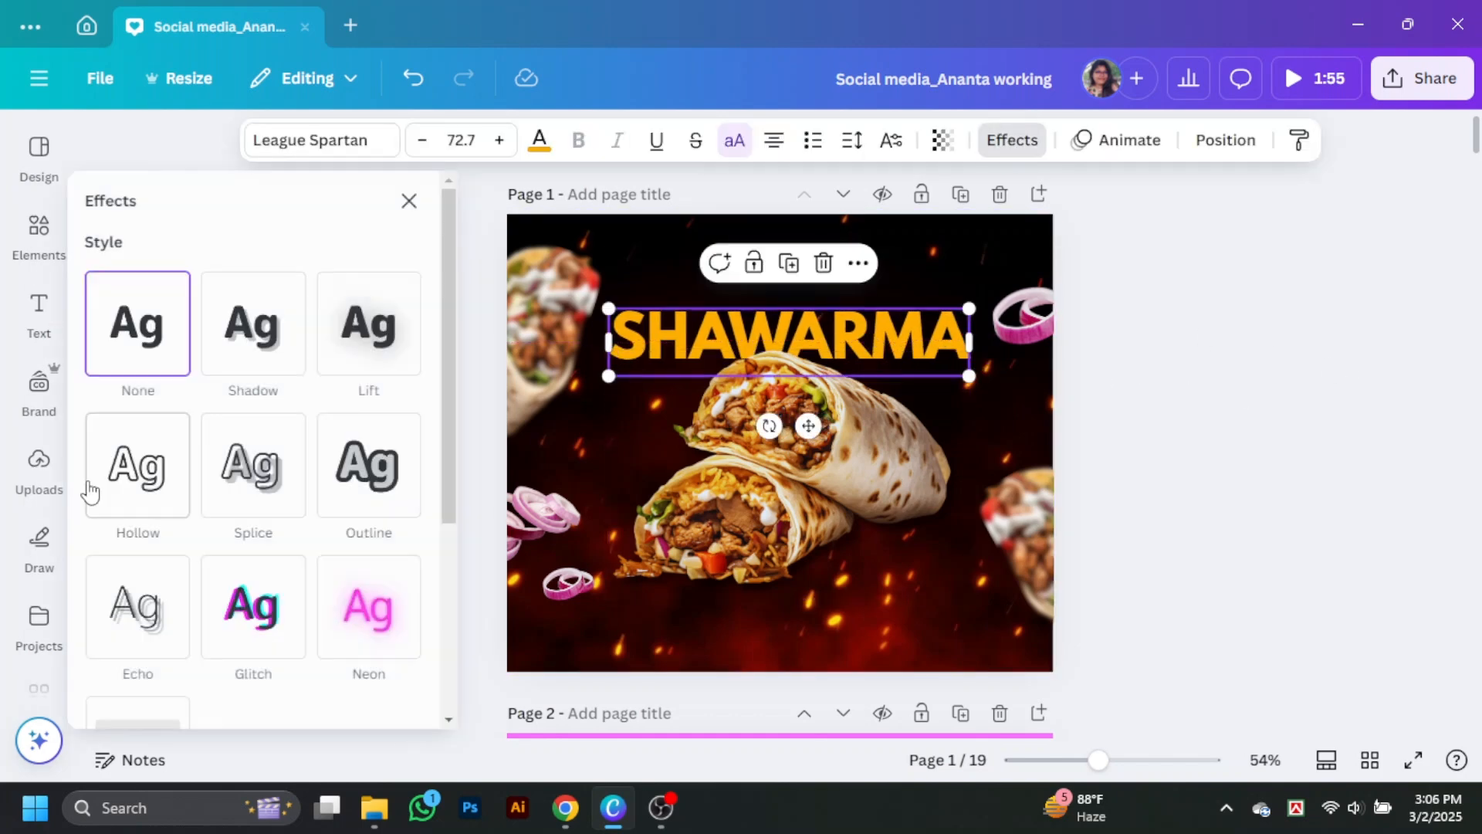
left_click(369, 465)
left_click(416, 655)
scroll(308, 442, "down", 4)
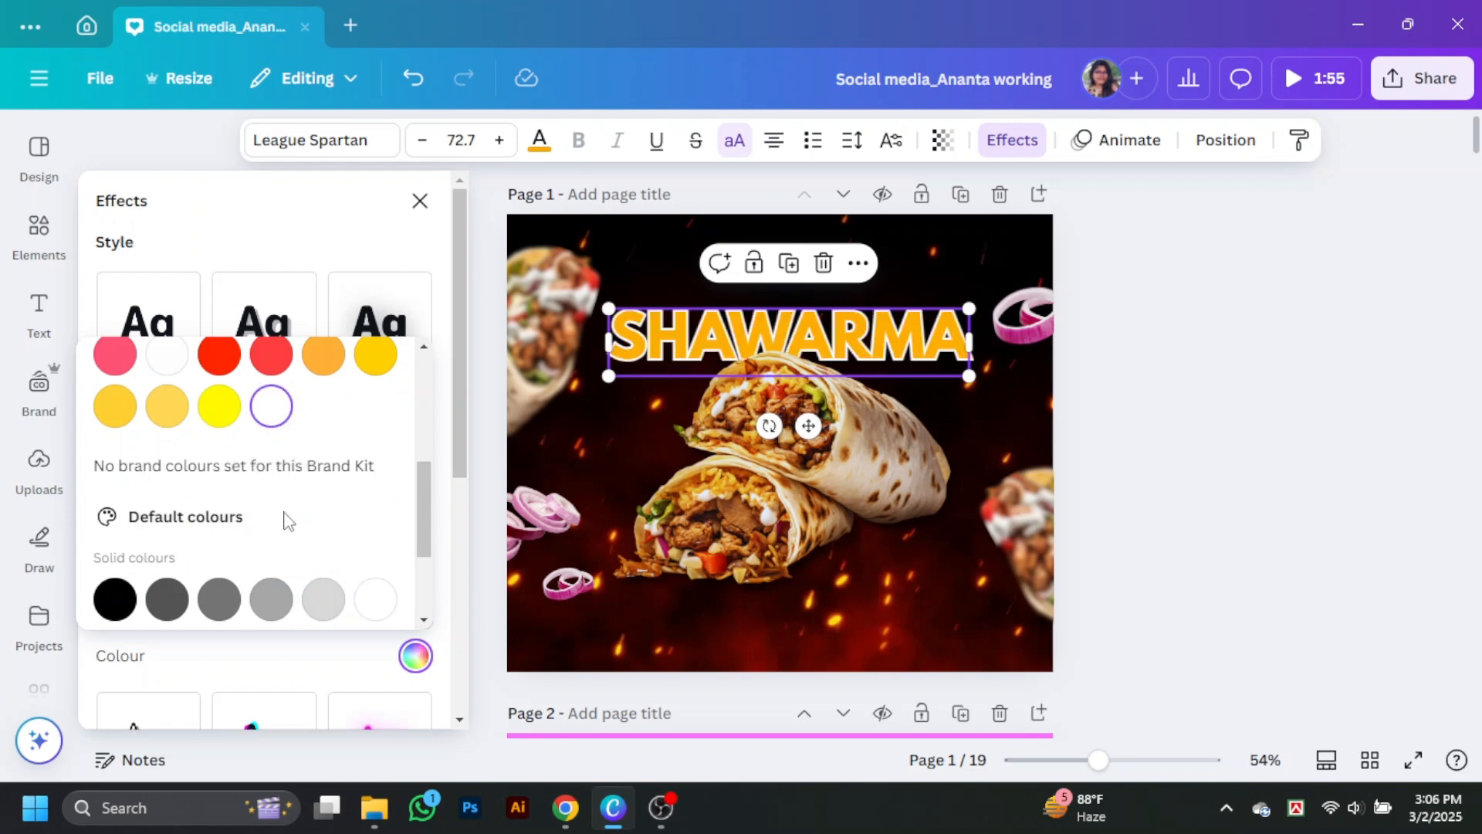
scroll(348, 456, "up", 5)
left_click(167, 429)
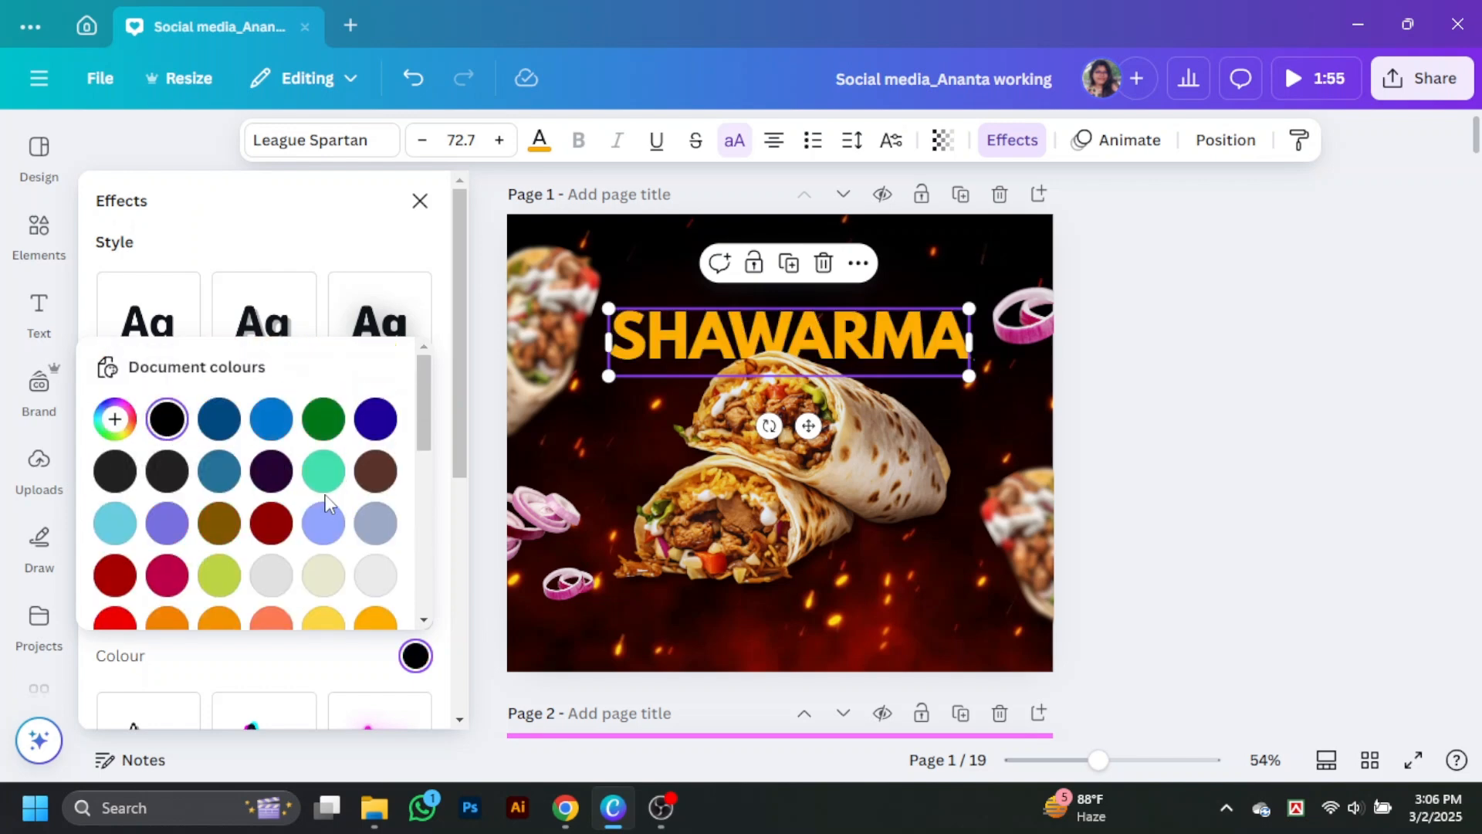
Step: Set the SHAWARMA heading's outline colour to white
left_click(362, 256)
left_click(402, 664)
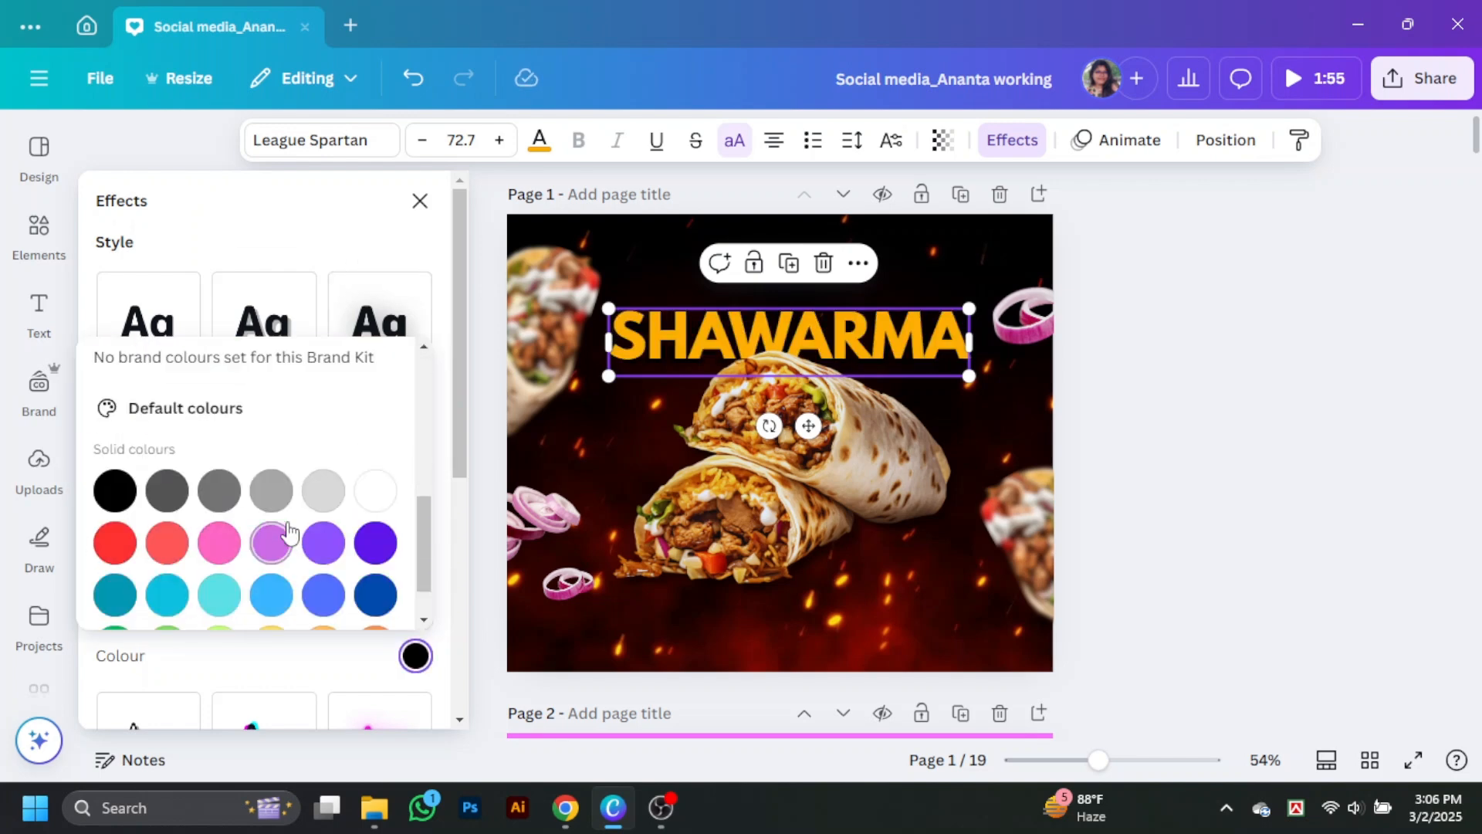
scroll(219, 437, "up", 2)
scroll(308, 456, "up", 3)
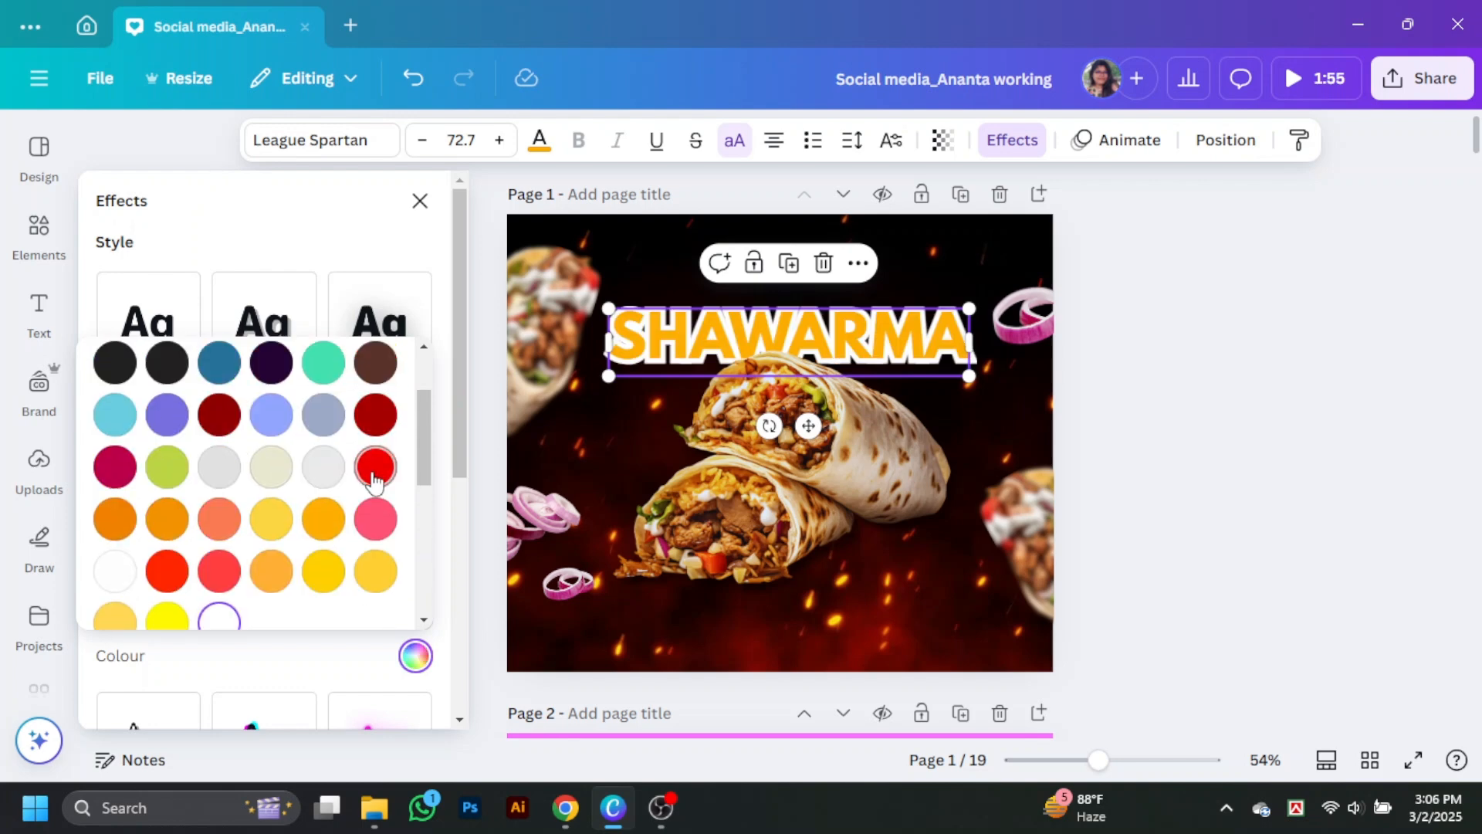
left_click(337, 575)
scroll(270, 541, "down", 2)
left_click(220, 515)
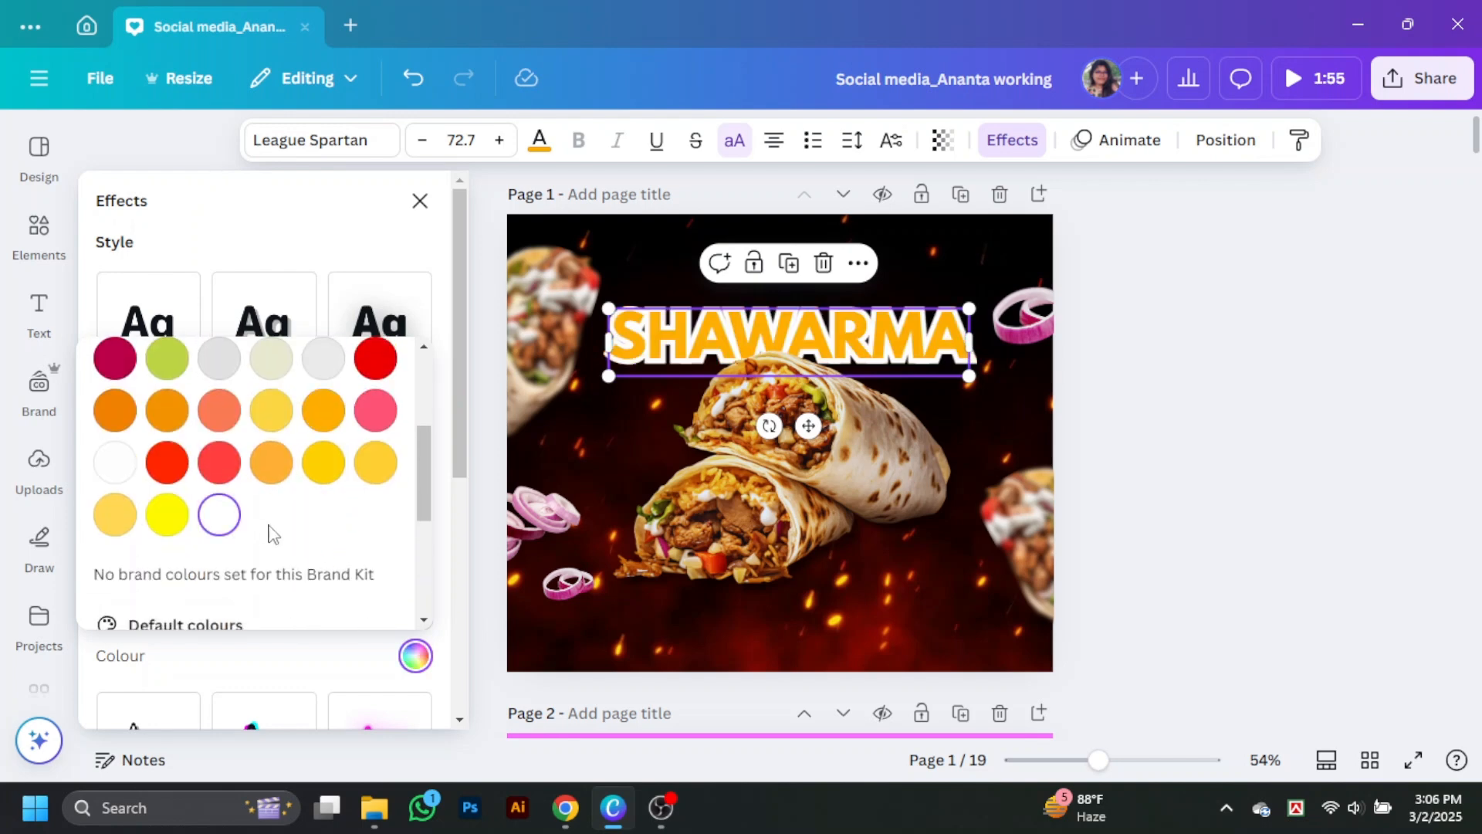
left_click(270, 285)
left_click(1196, 423)
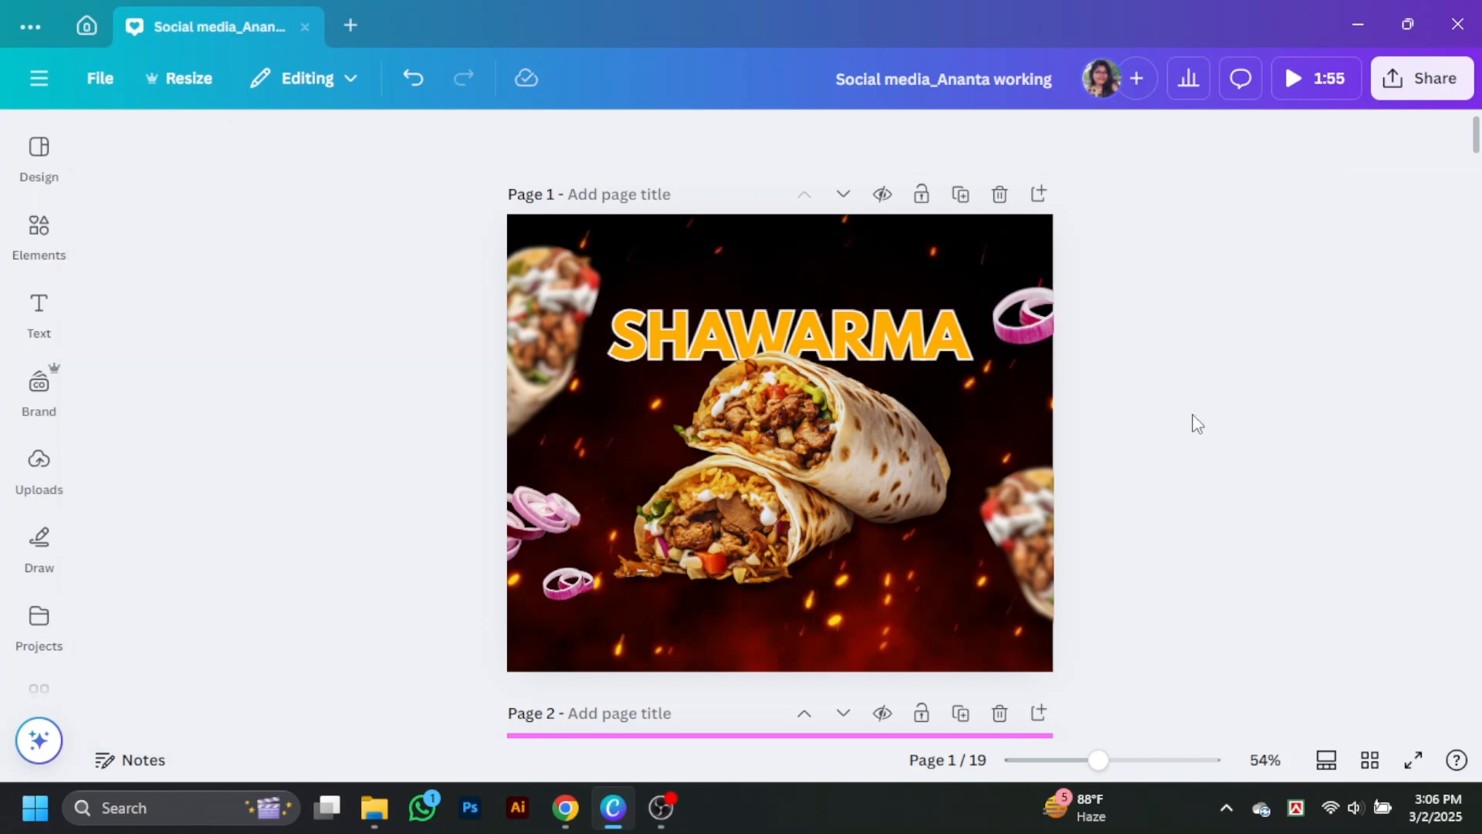
Step: Place a copy of the heading above the original at about size 27.7, with its text effect set to None
left_click_drag(896, 343, 903, 285)
left_click_drag(978, 317, 840, 286)
left_click(152, 331)
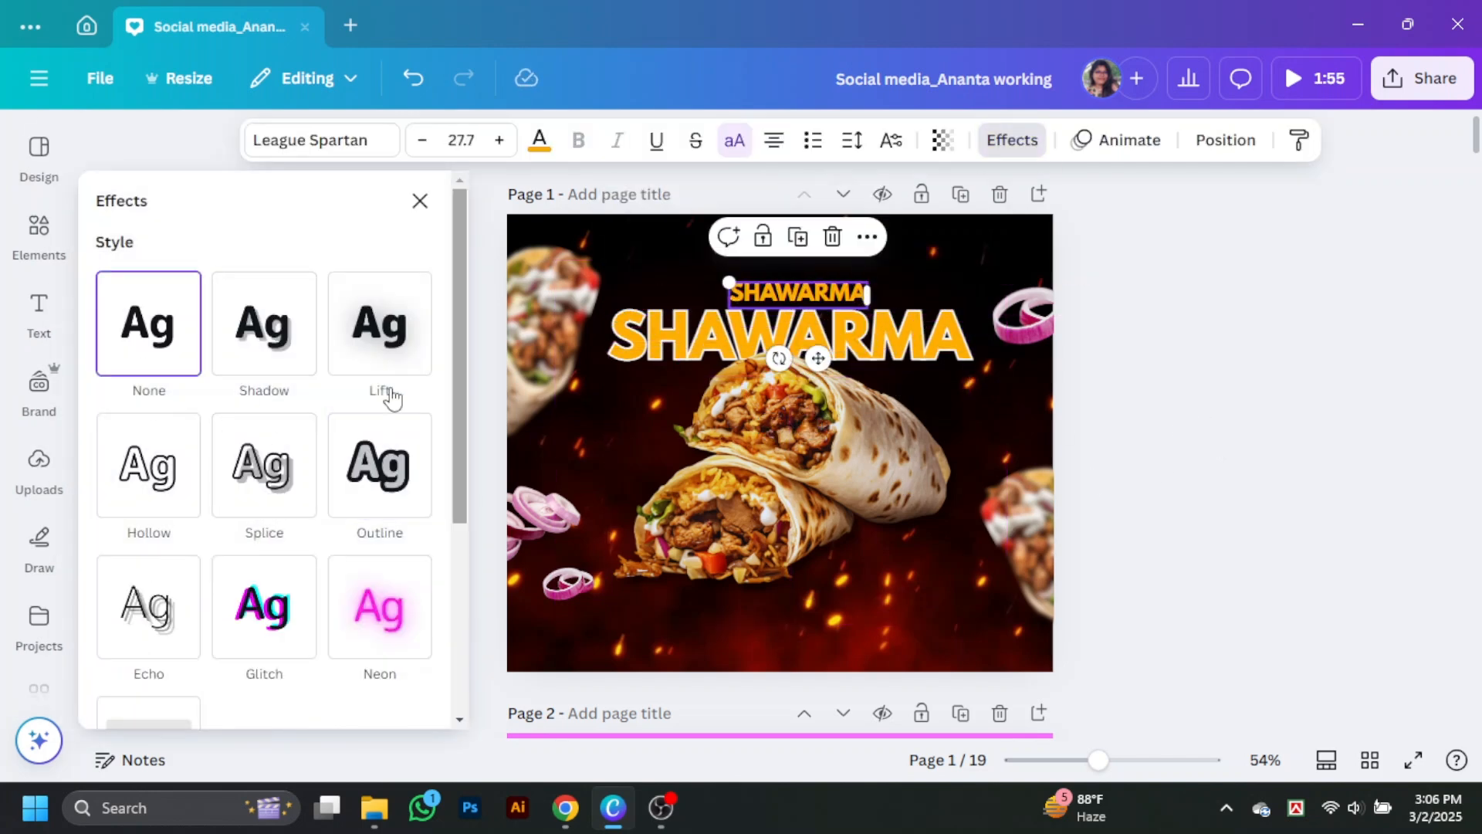
Step: Turn the small heading copy into "Hot & Spicy" in the Apricots font at about size 41.9
left_click(323, 140)
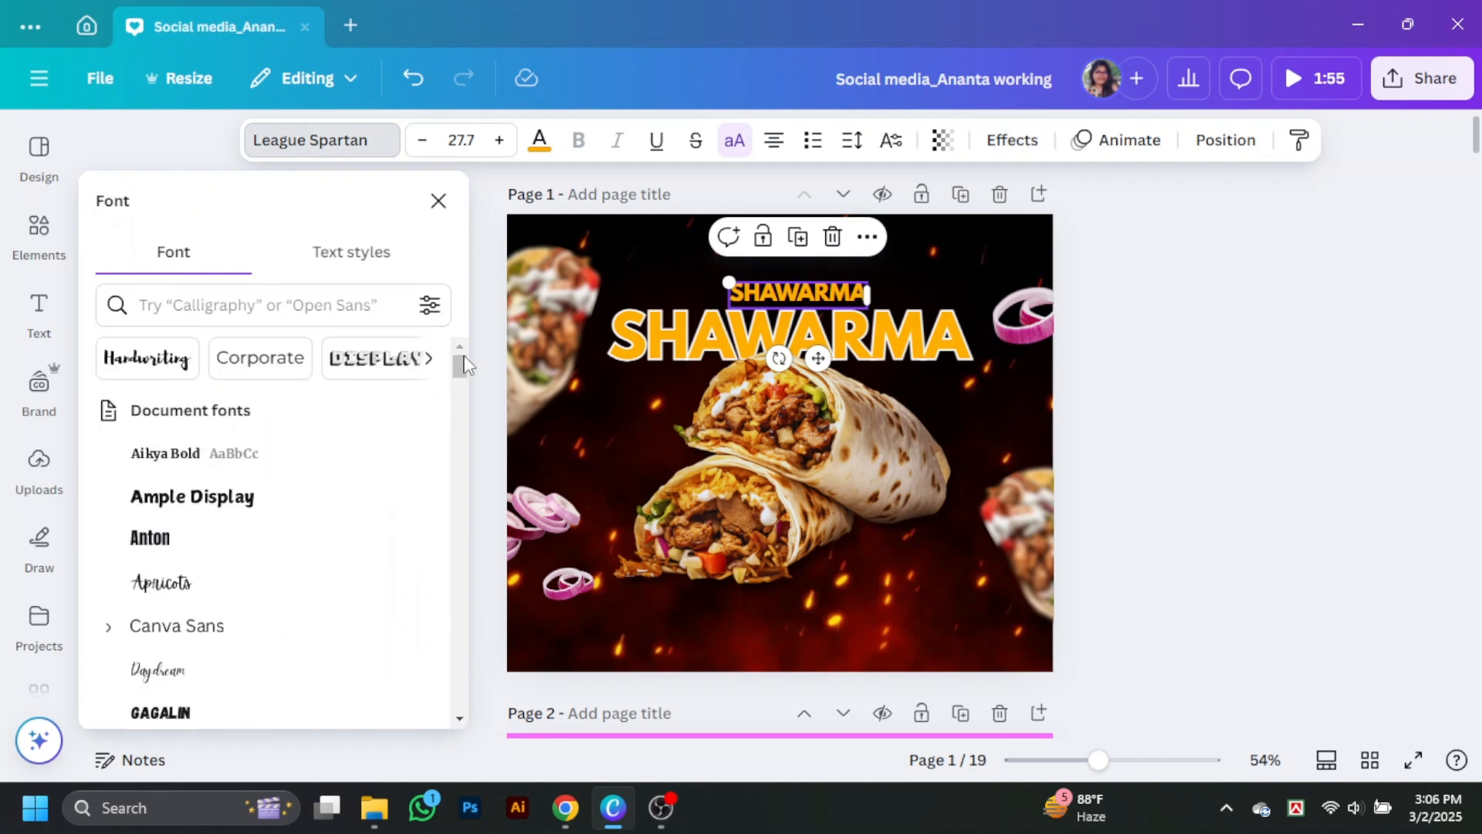
left_click(161, 582)
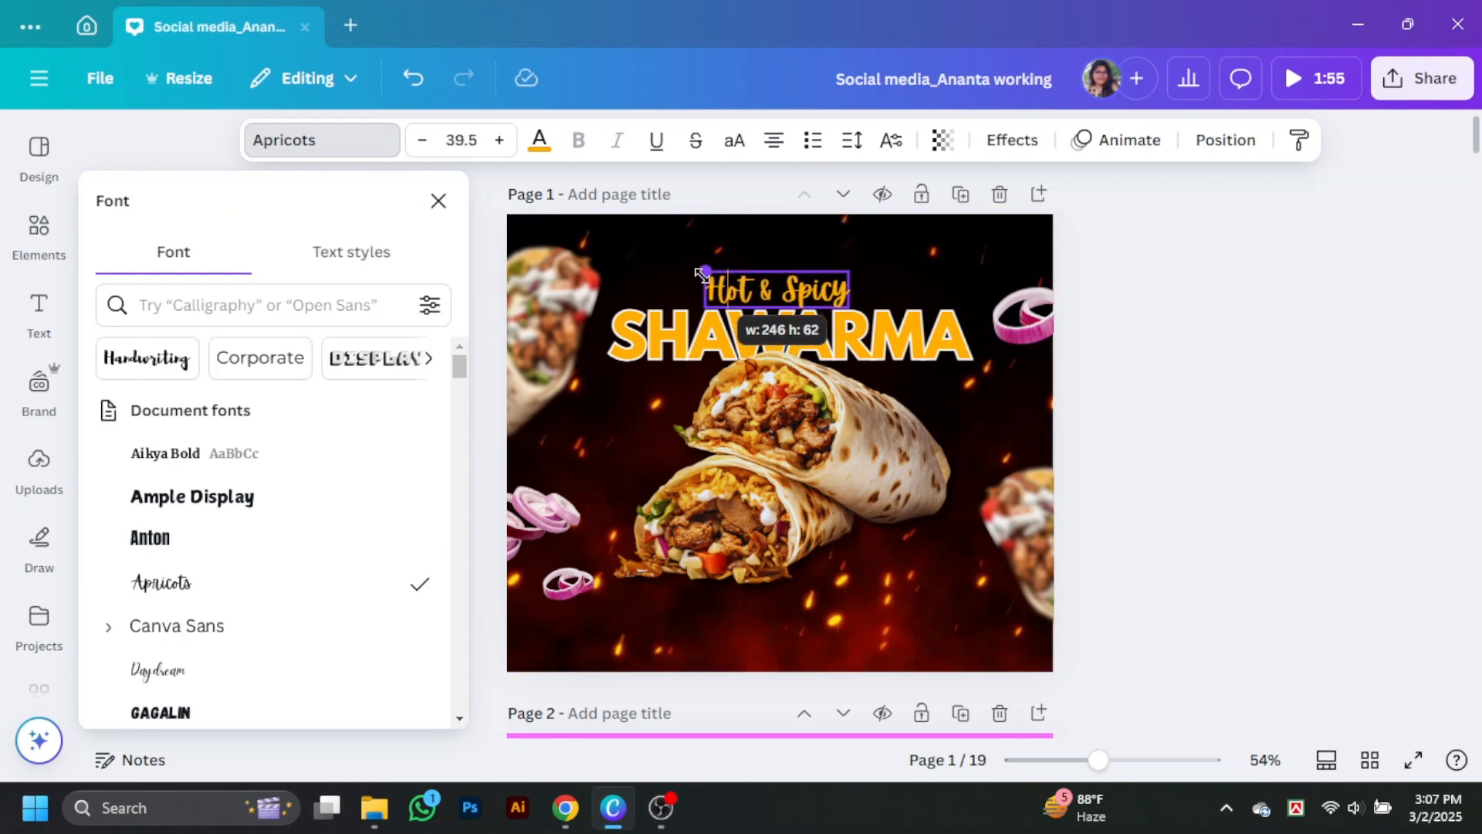
left_click(670, 253)
left_click_drag(702, 276, 789, 292)
Step: Colour the "Hot & Spicy" text white
left_click(539, 141)
scroll(201, 425, "down", 2)
left_click(235, 493)
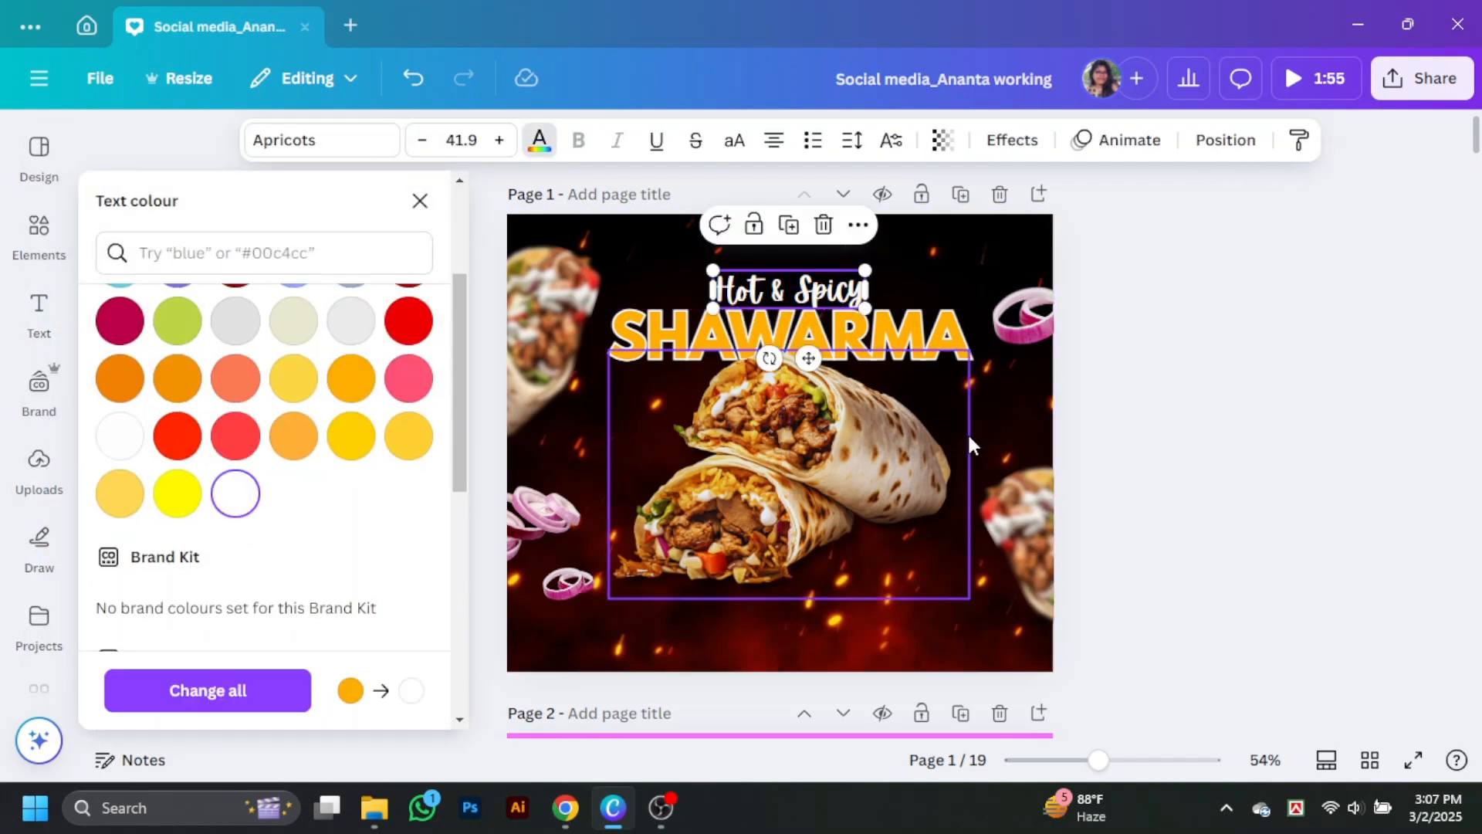
left_click(1070, 357)
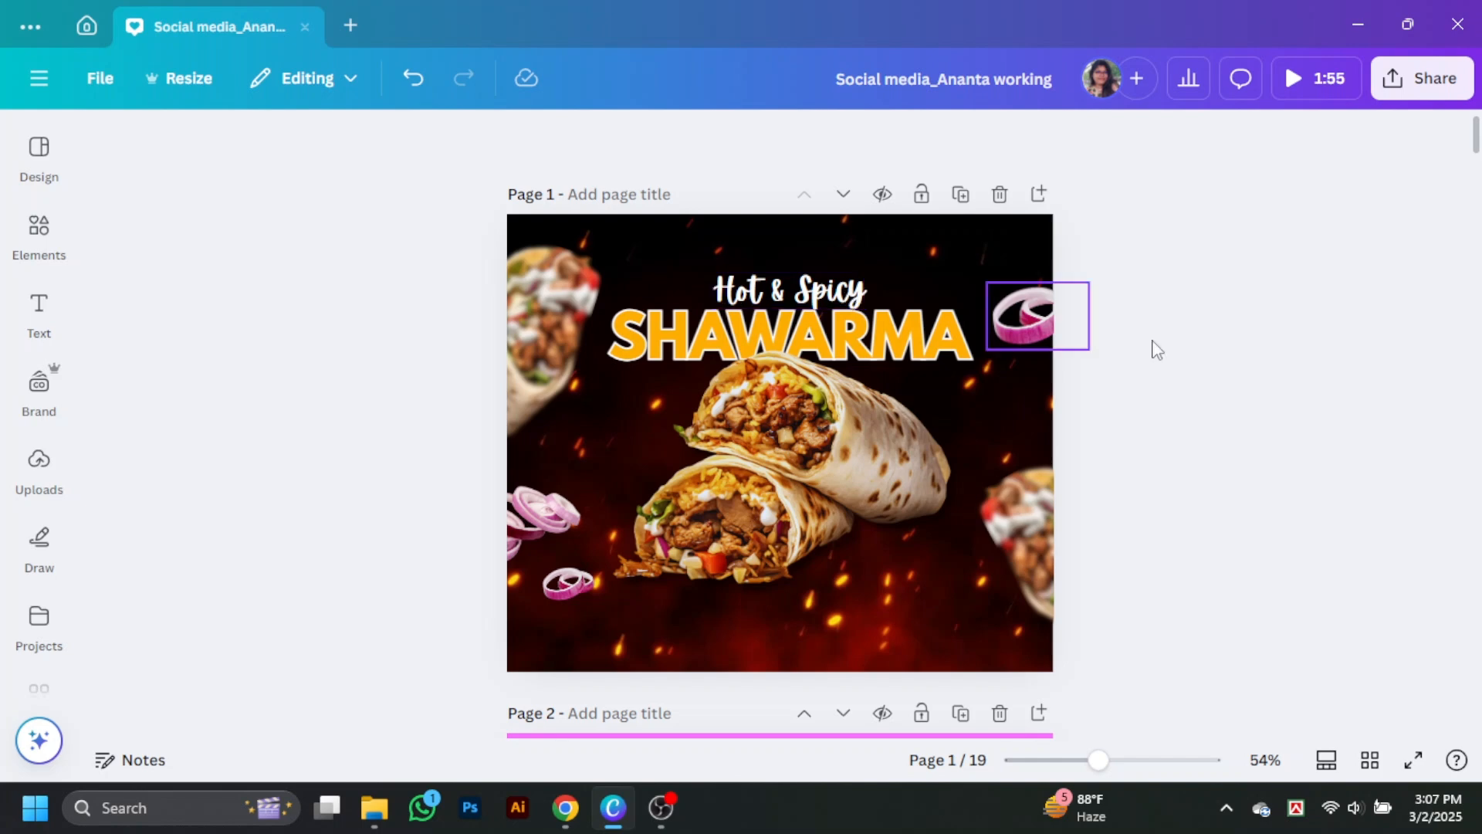
Step: Apply a whole-image blur to the large onion slices at the design's left edge
left_click(533, 523)
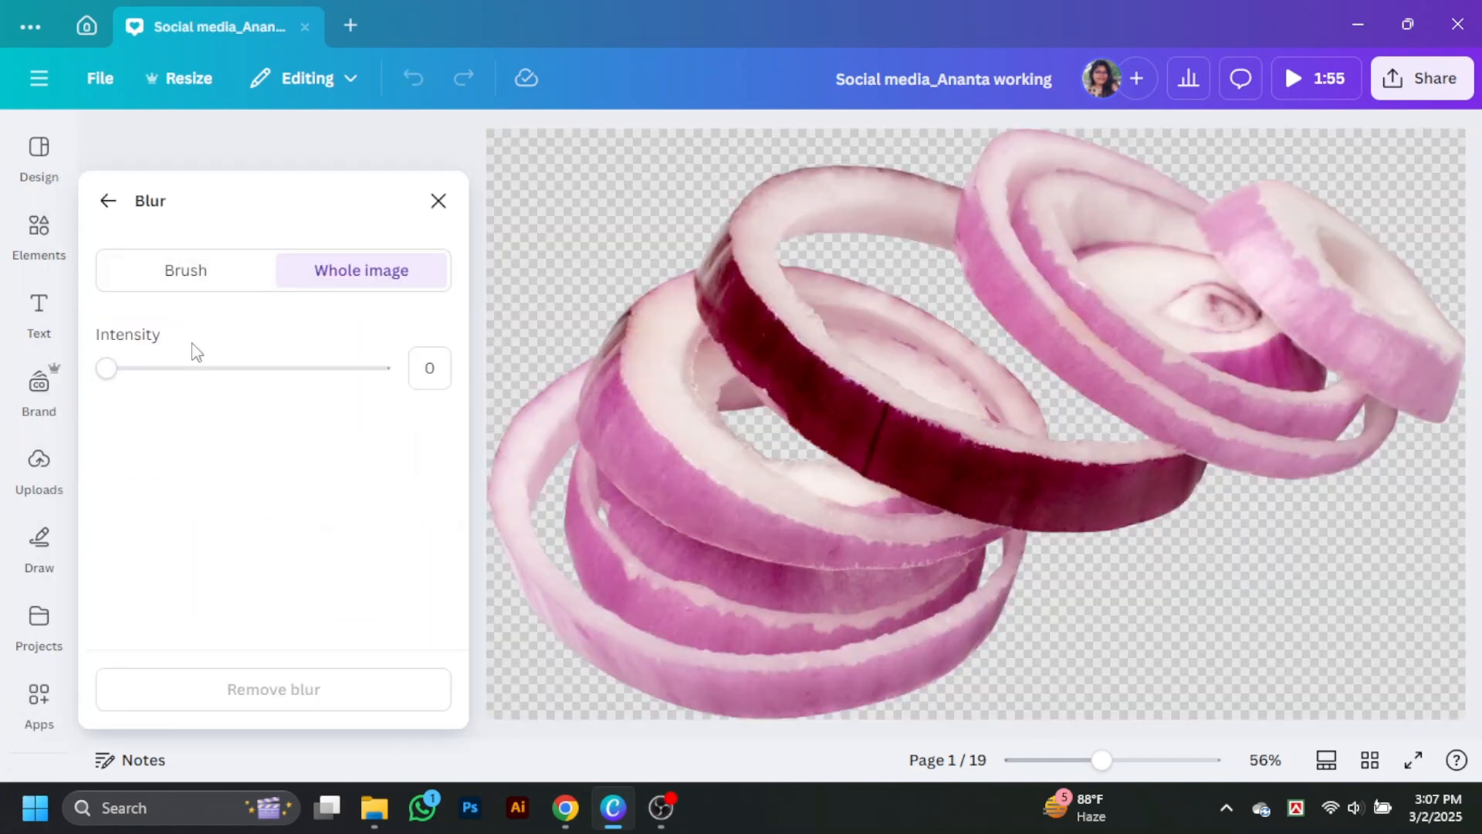
left_click_drag(106, 367, 206, 364)
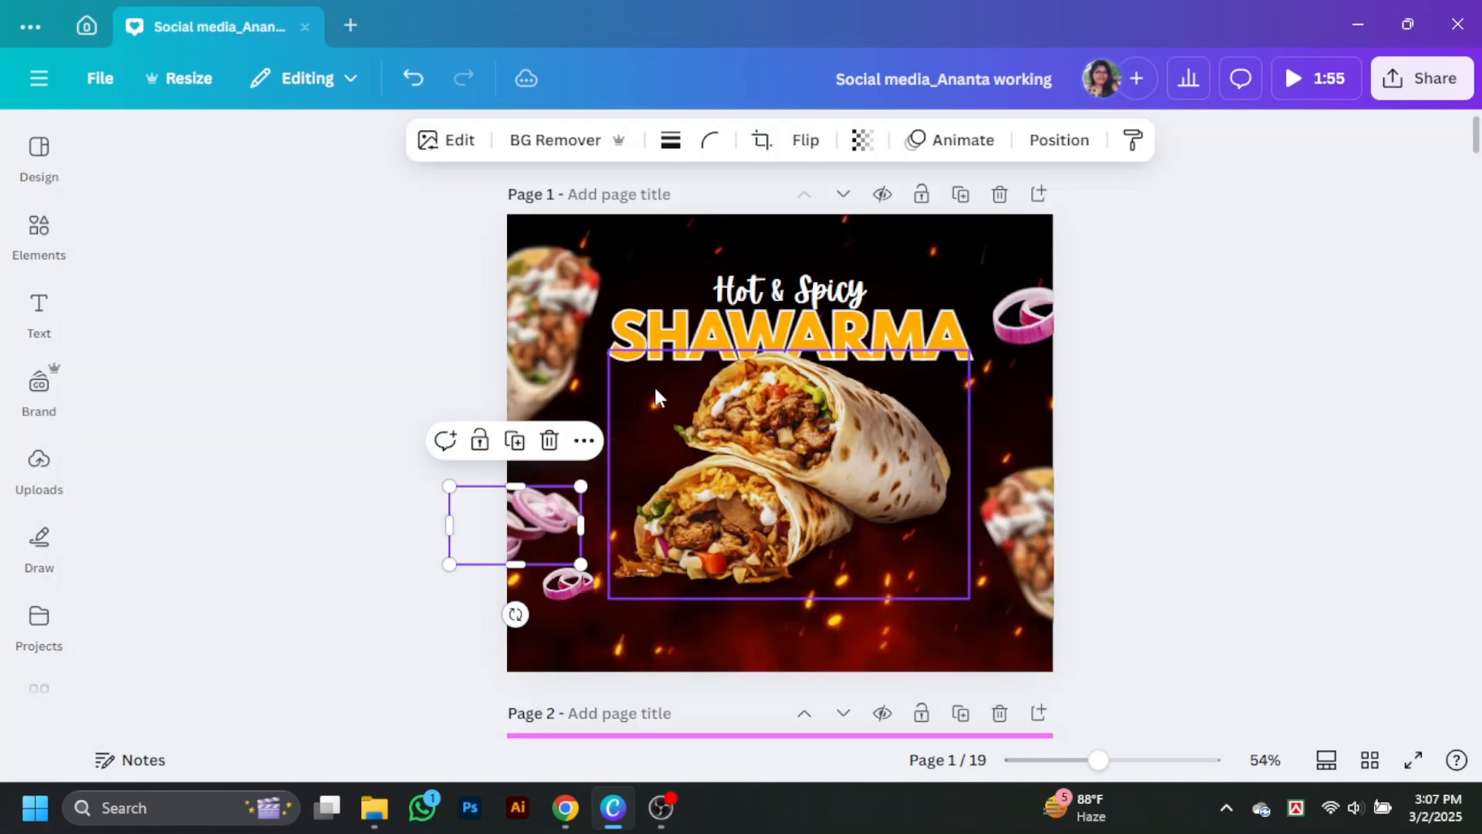
scroll(656, 398, "down", 1)
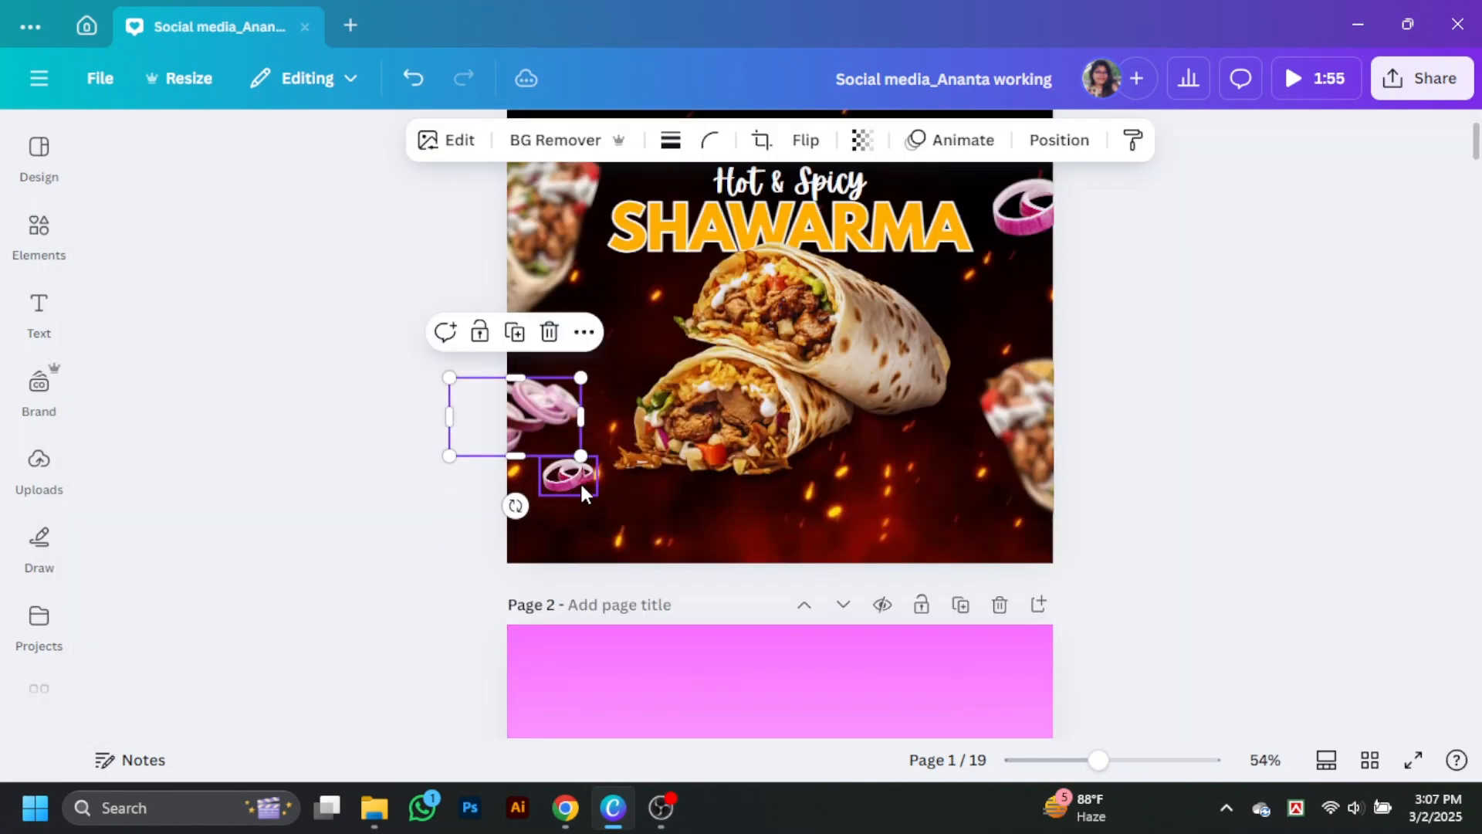
Step: Apply a whole-image blur to the small onion ring in the design's lower-left area
left_click(581, 482)
left_click(448, 141)
scroll(255, 495, "down", 3)
left_click(351, 457)
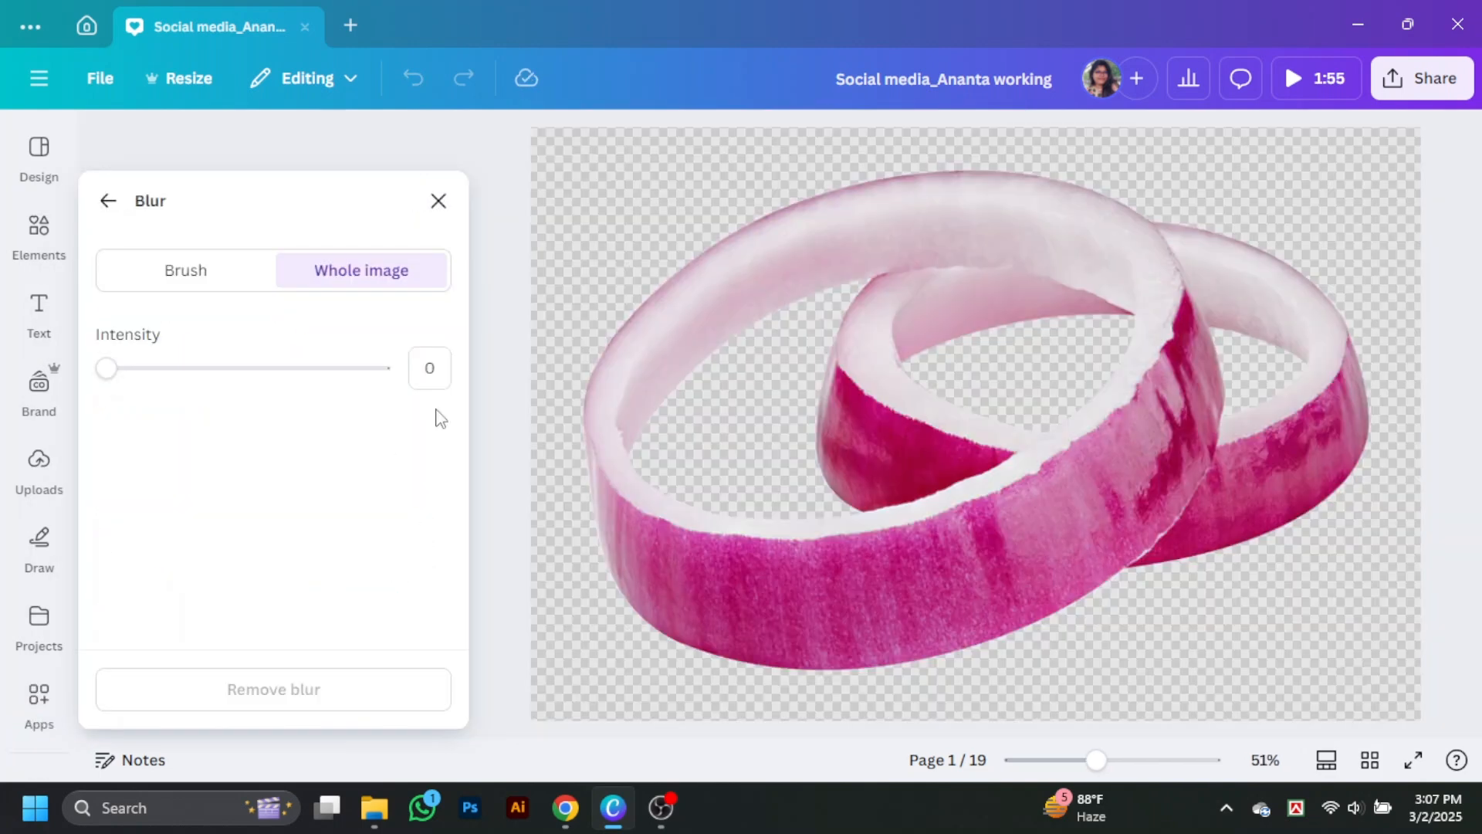
left_click_drag(106, 367, 317, 368)
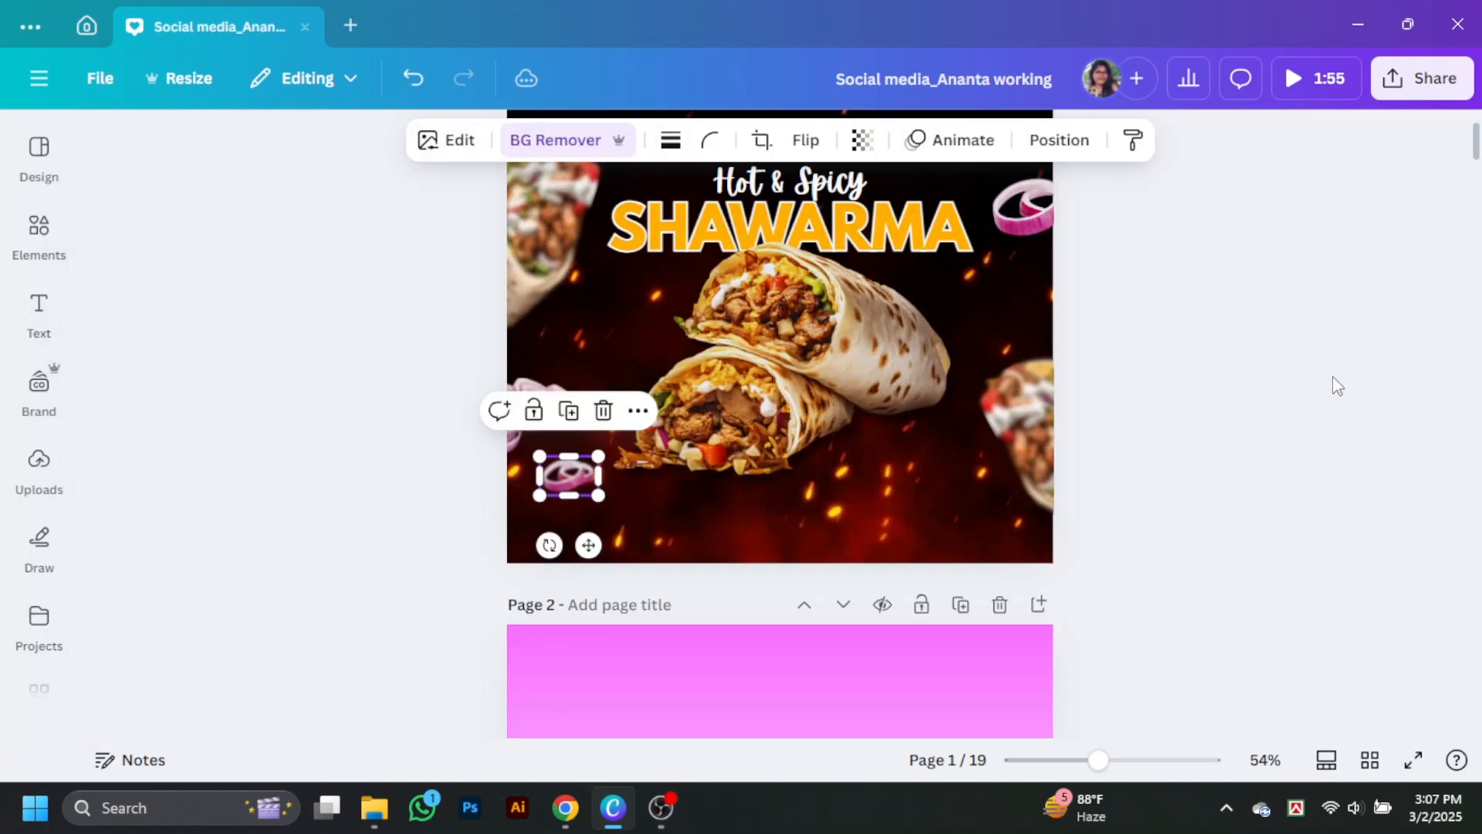
left_click(1338, 385)
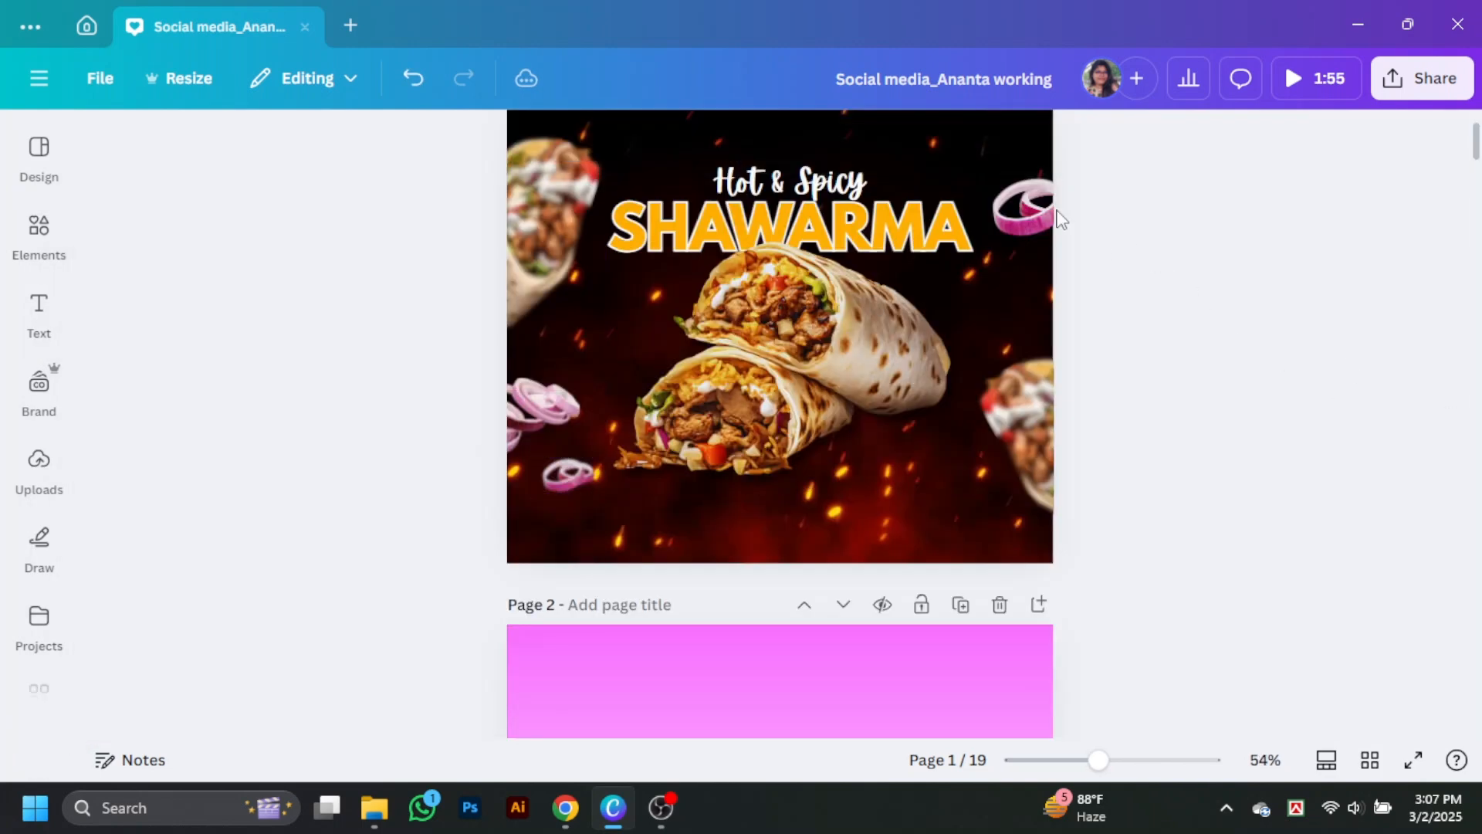
Step: Apply a whole-image blur to the onion rings beside the heading at the design's right edge
left_click(1031, 207)
left_click(448, 140)
left_click(342, 494)
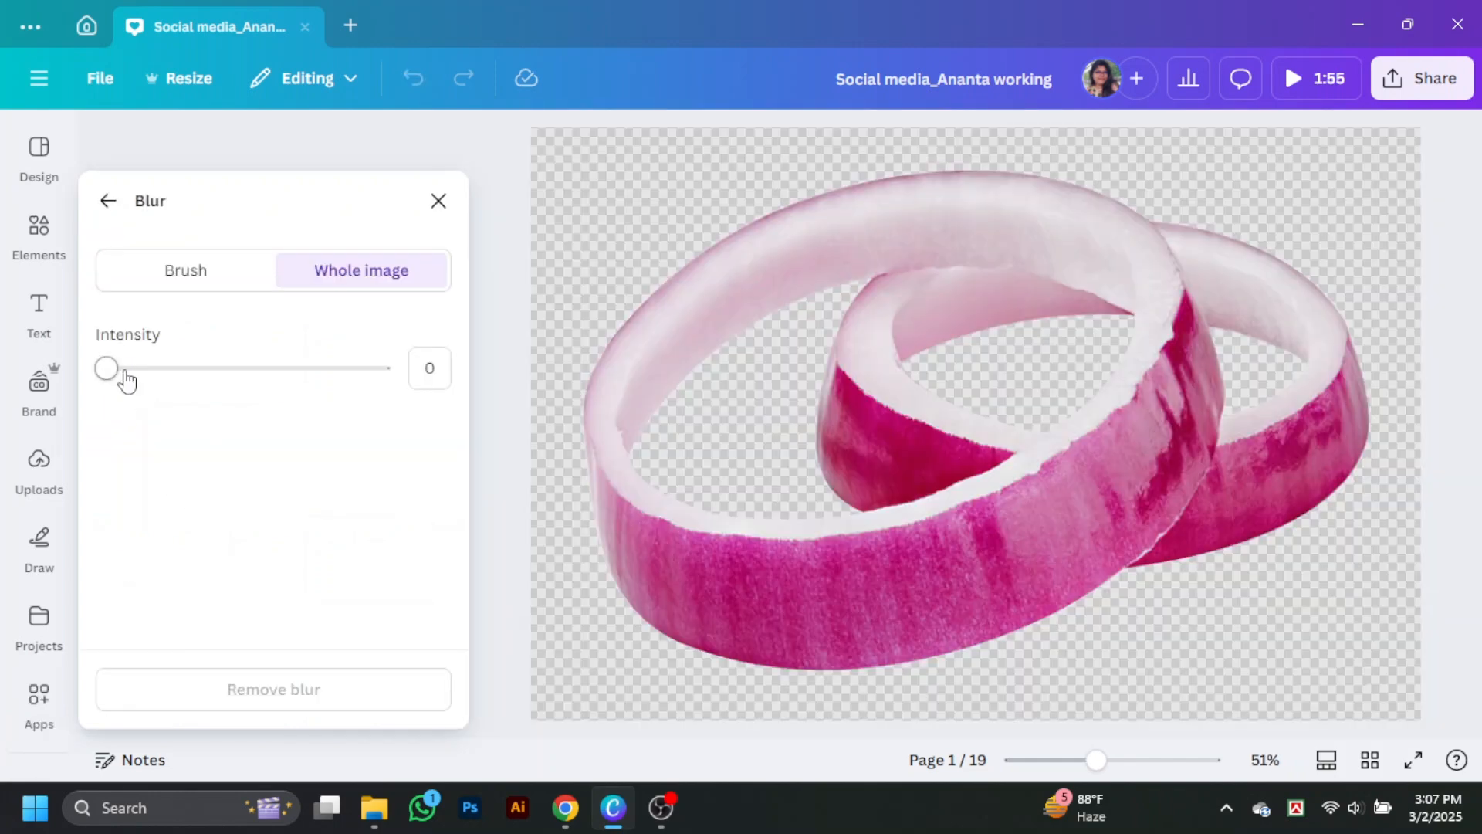
left_click_drag(112, 369, 342, 369)
left_click(438, 201)
left_click(1374, 619)
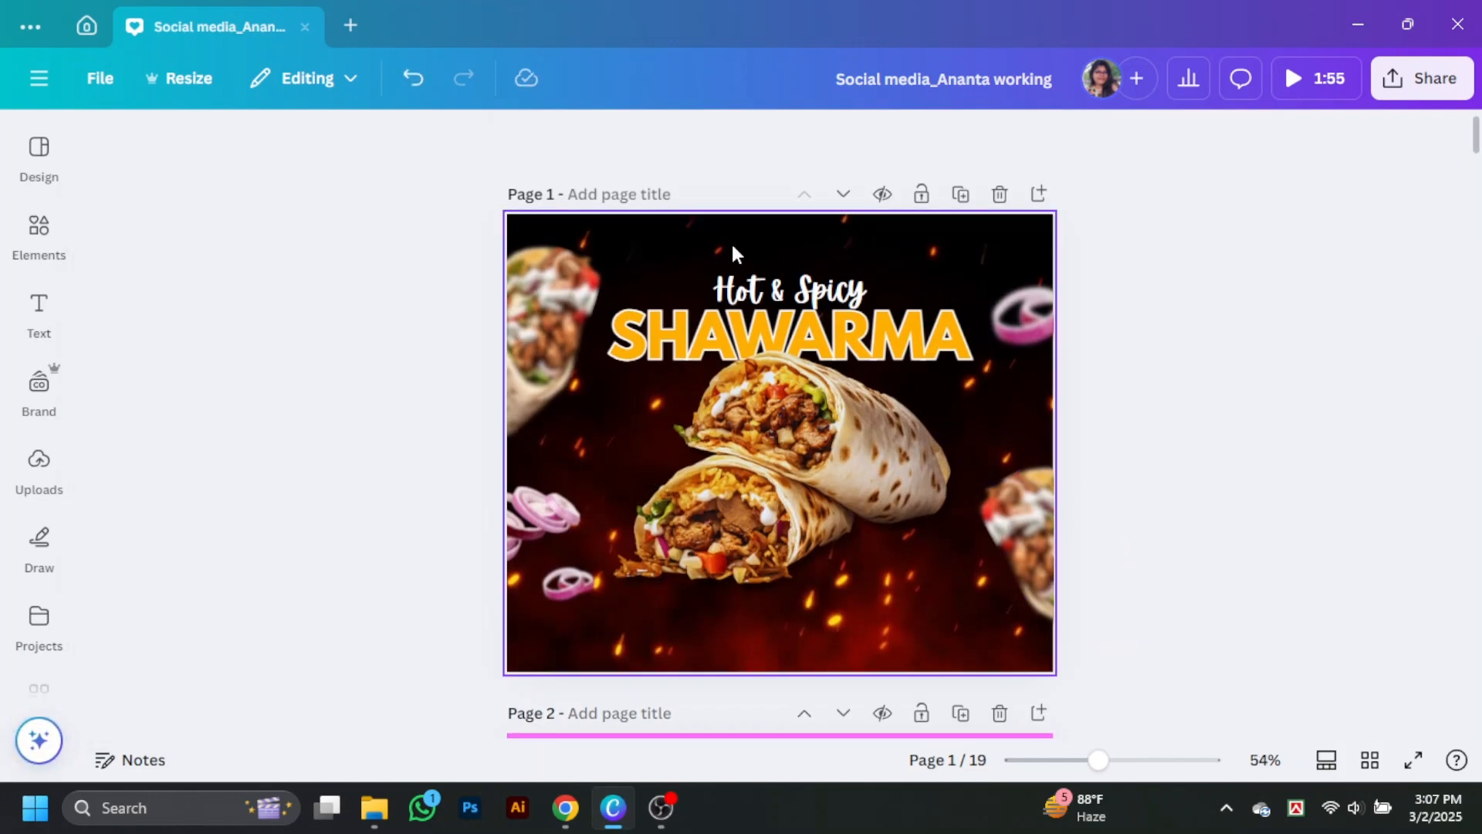
Step: Search the elements for "lettuce leaf", add the curly lettuce photo and place it enlarged, partly off the design's lower-left edge
left_click(38, 231)
left_click(224, 148)
type("le")
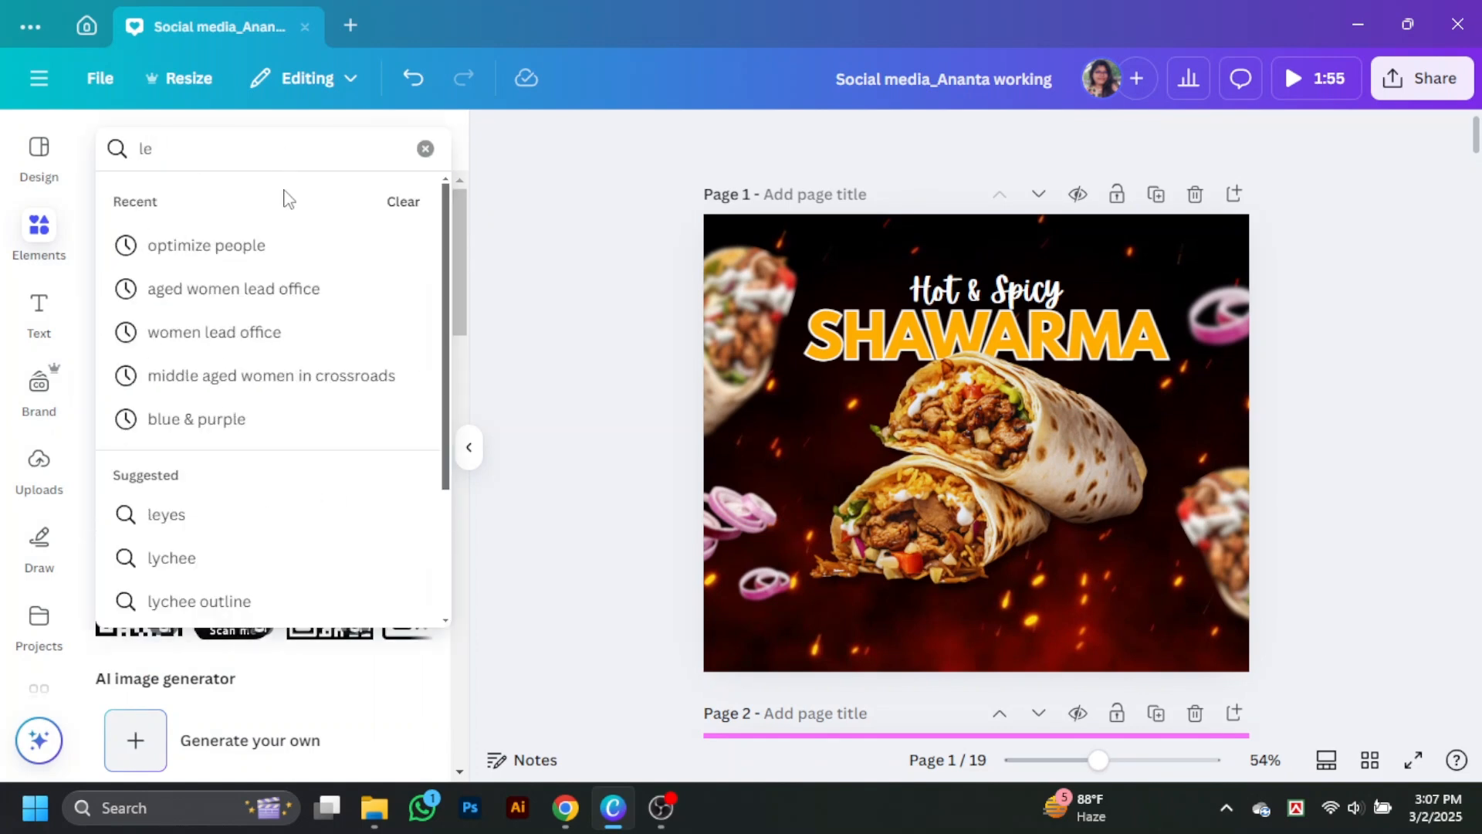
type("tu")
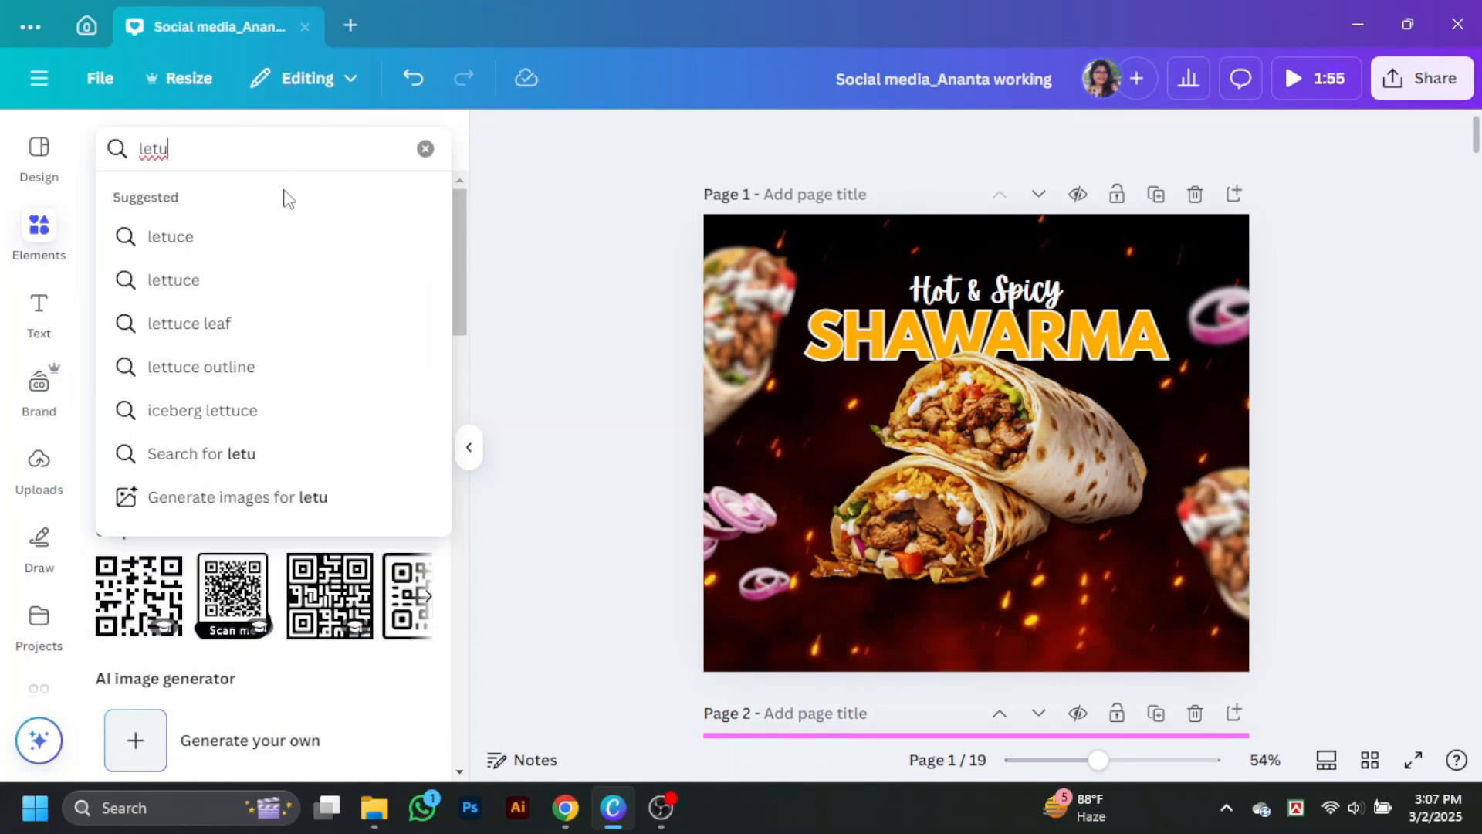
left_click(291, 328)
left_click(280, 519)
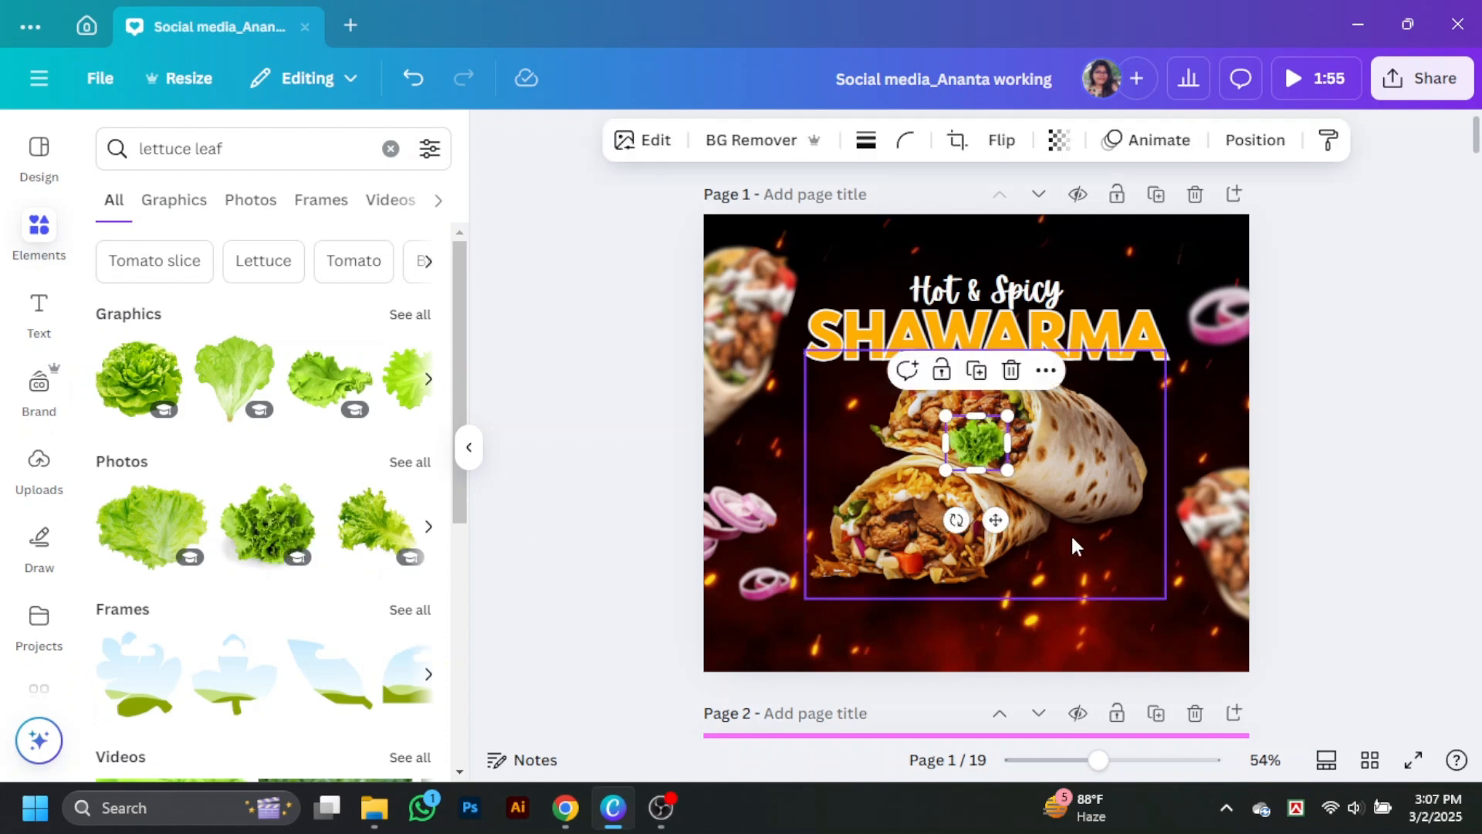
left_click_drag(982, 447, 1352, 536)
left_click_drag(1269, 507, 710, 590)
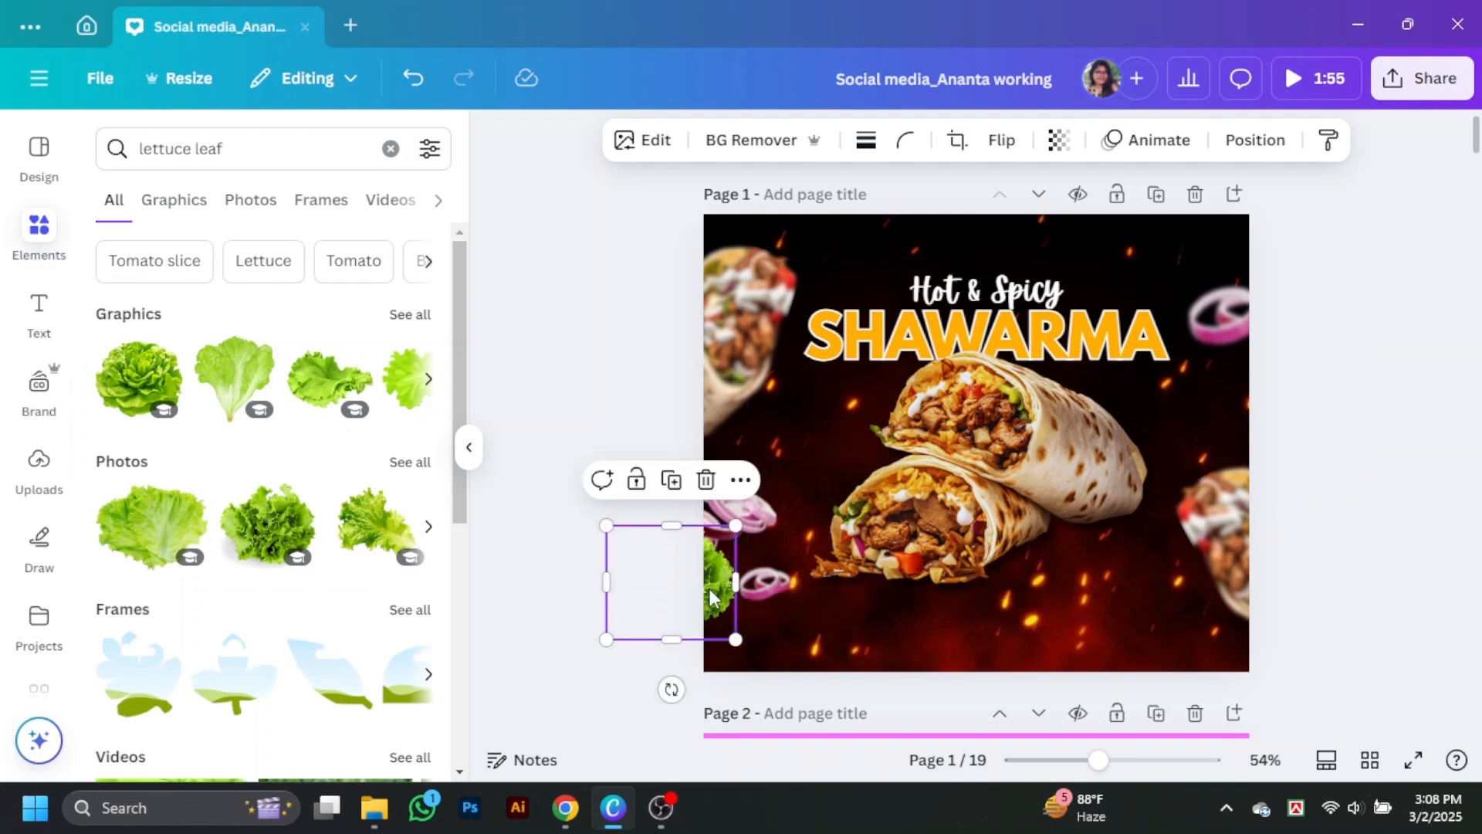
Step: Look through the Tomato slice and Parsley elements and add the scattered parsley leaves graphic over the wraps
left_click(189, 268)
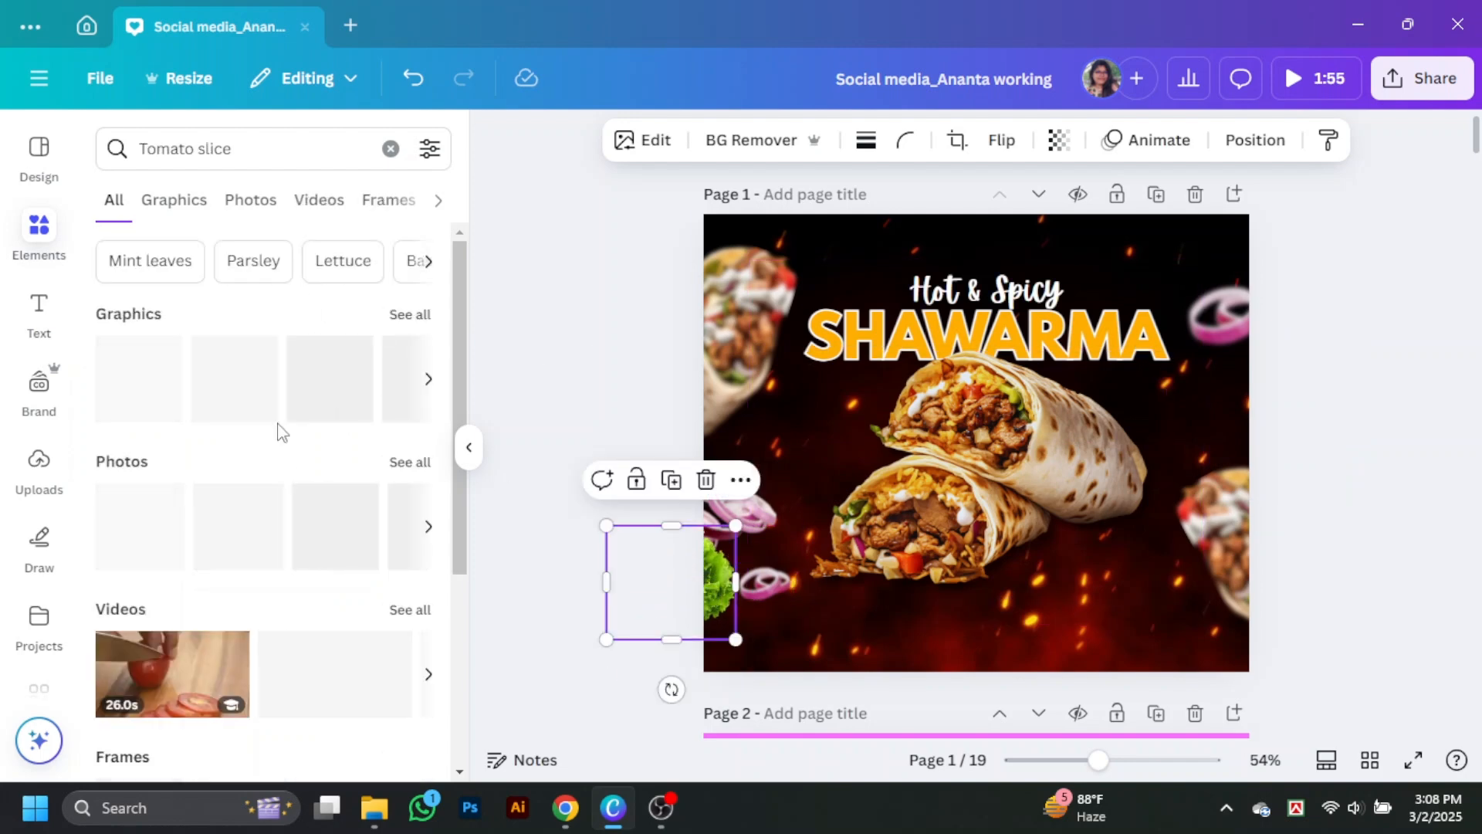
scroll(308, 347, "down", 5)
scroll(282, 282, "up", 5)
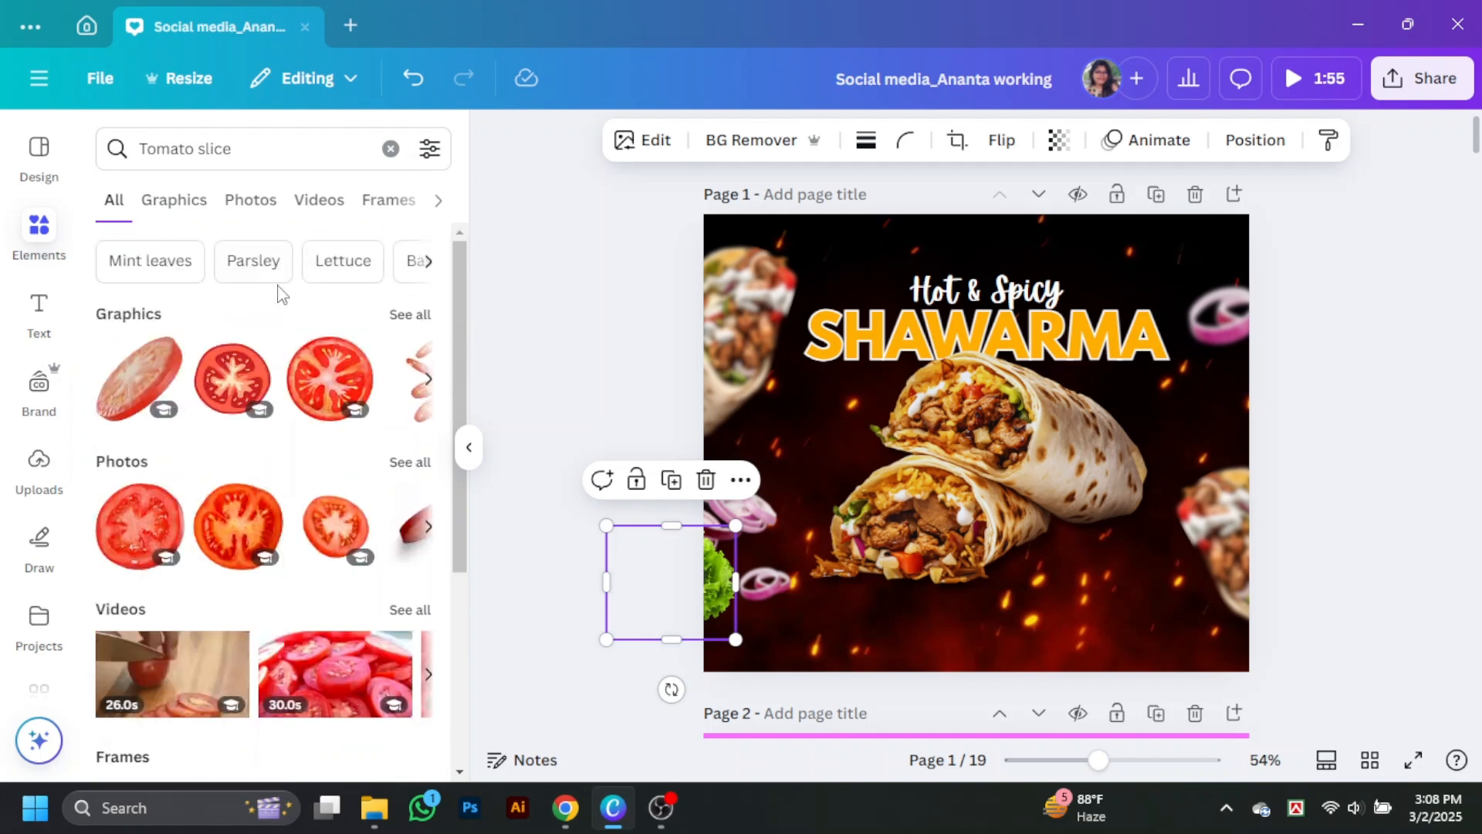
left_click(253, 259)
left_click(235, 379)
left_click_drag(1062, 484, 1048, 494)
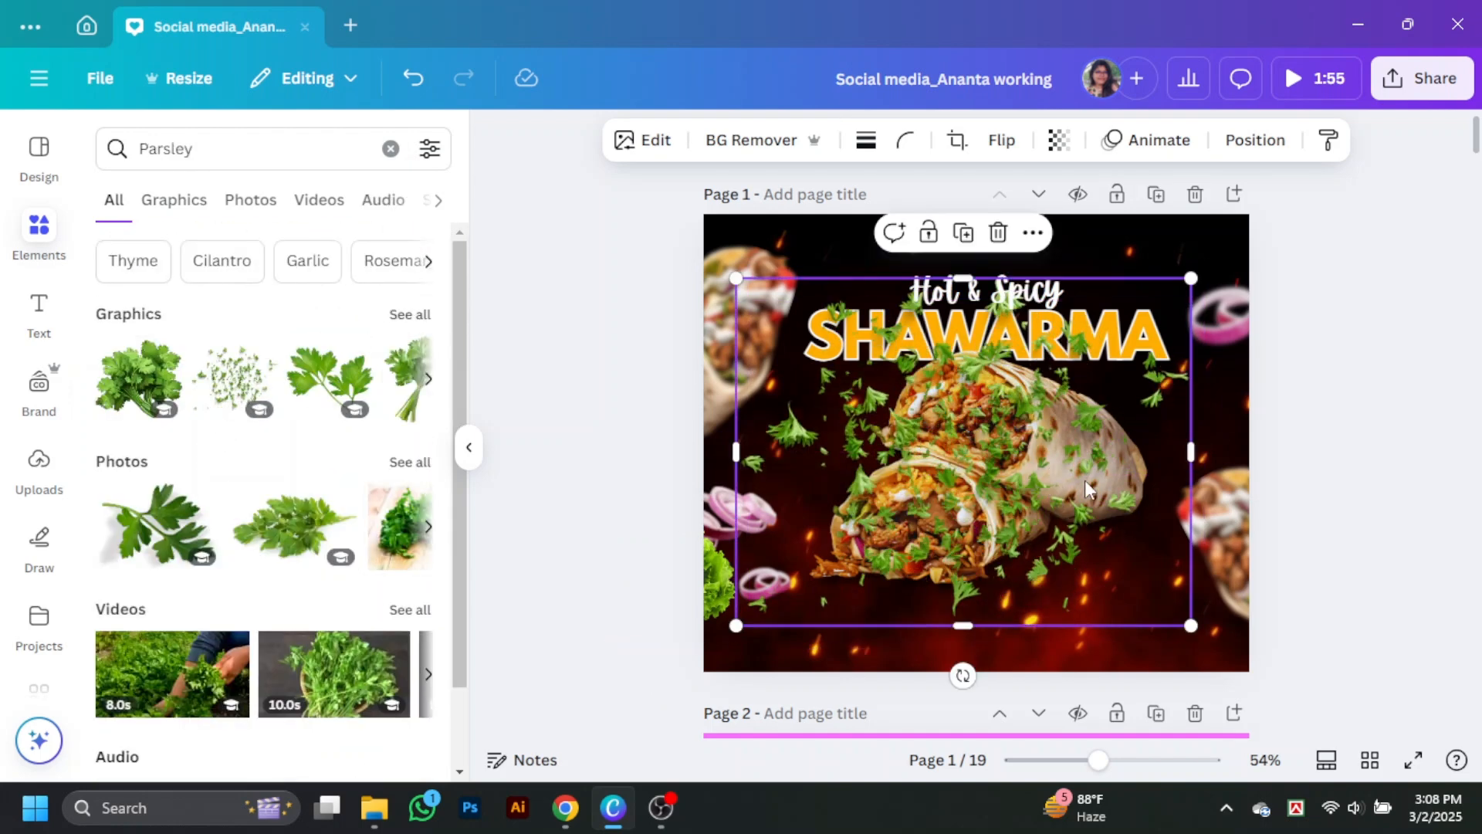
Step: Apply the Fresco filter and a whole-image blur of intensity 48 to the scattered parsley
left_click(643, 140)
left_click(270, 533)
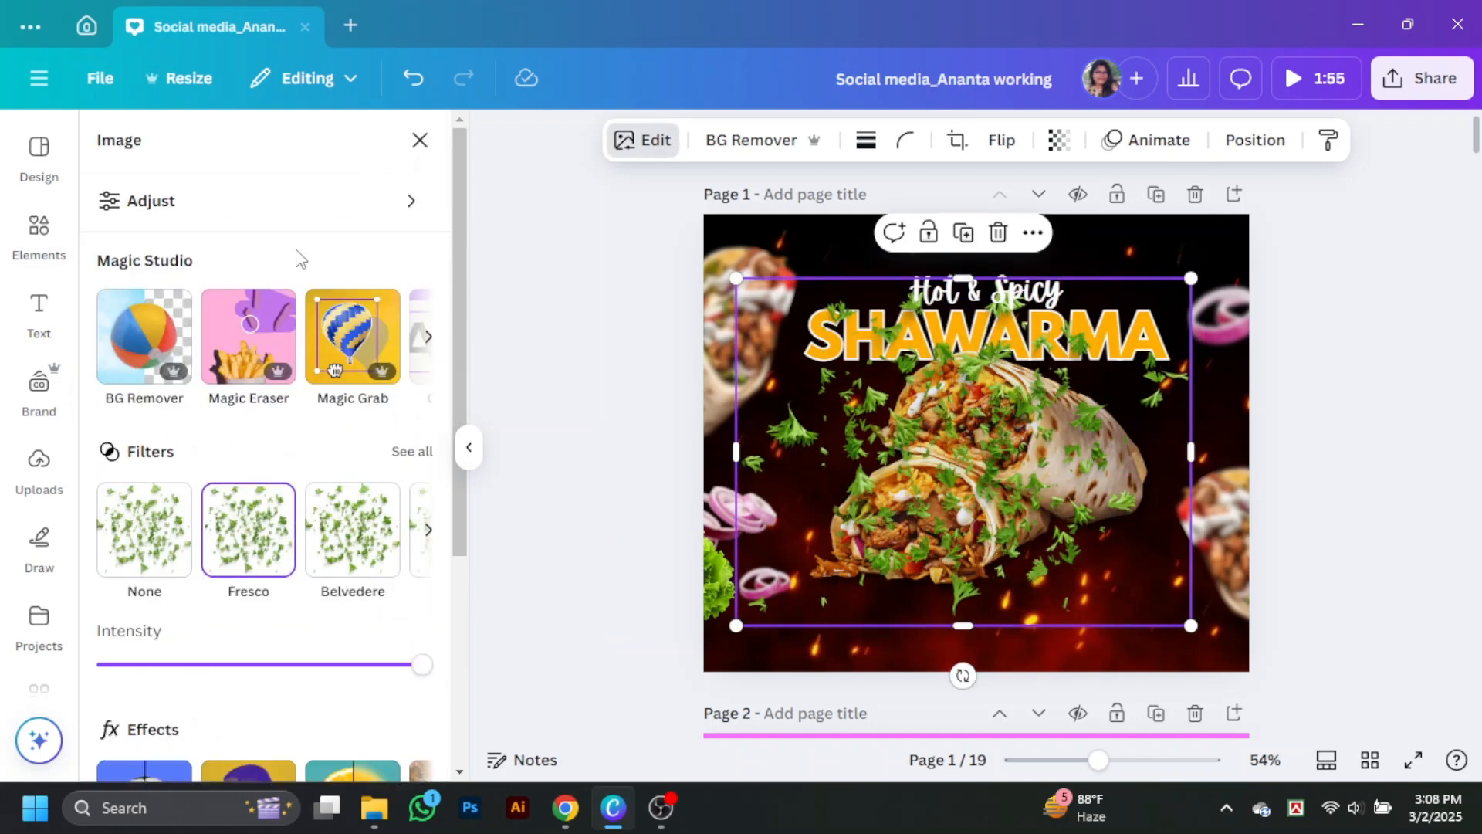
scroll(324, 463, "down", 3)
left_click(351, 668)
left_click_drag(108, 307, 237, 307)
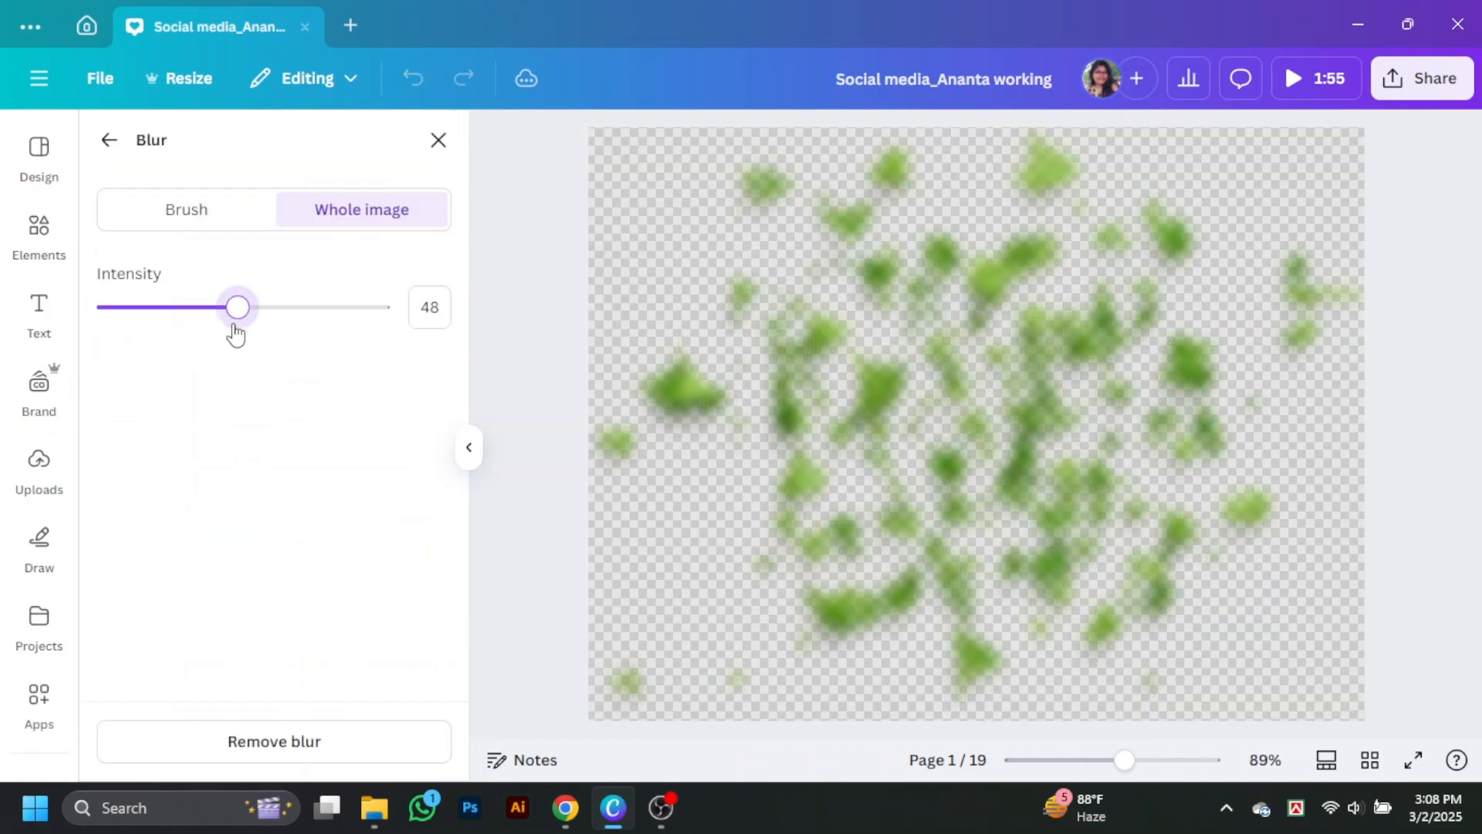
left_click(438, 139)
Step: Layer the scattered parsley behind the central wraps and adjust its position slightly
right_click(1116, 409)
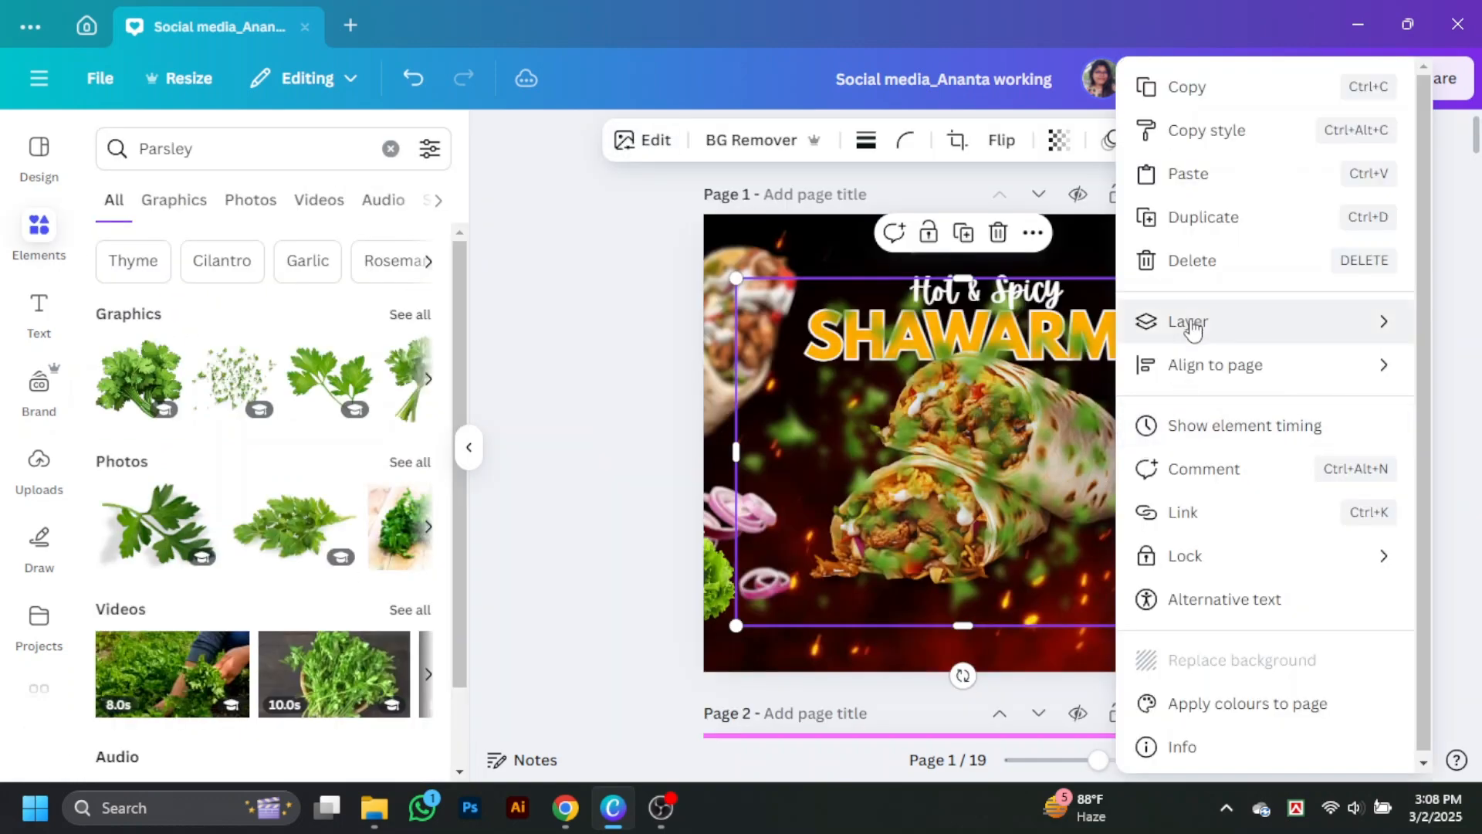
mouse_move(1189, 321)
left_click(896, 449)
left_click_drag(803, 431, 760, 437)
Step: Set the scattered parsley's whole-image blur intensity to 33
left_click(646, 141)
scroll(341, 533, "down", 3)
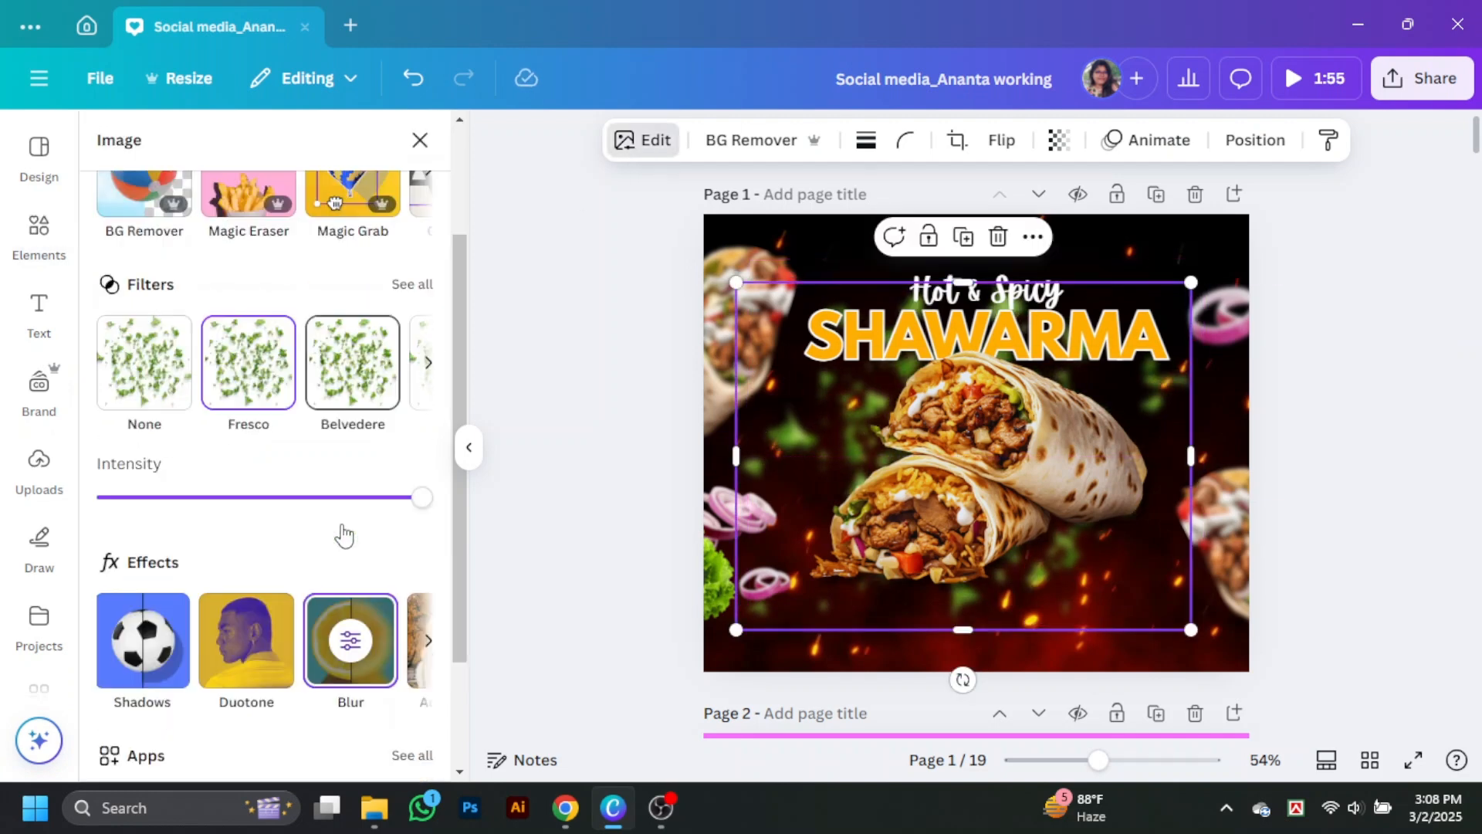
left_click(350, 587)
left_click_drag(232, 307, 198, 307)
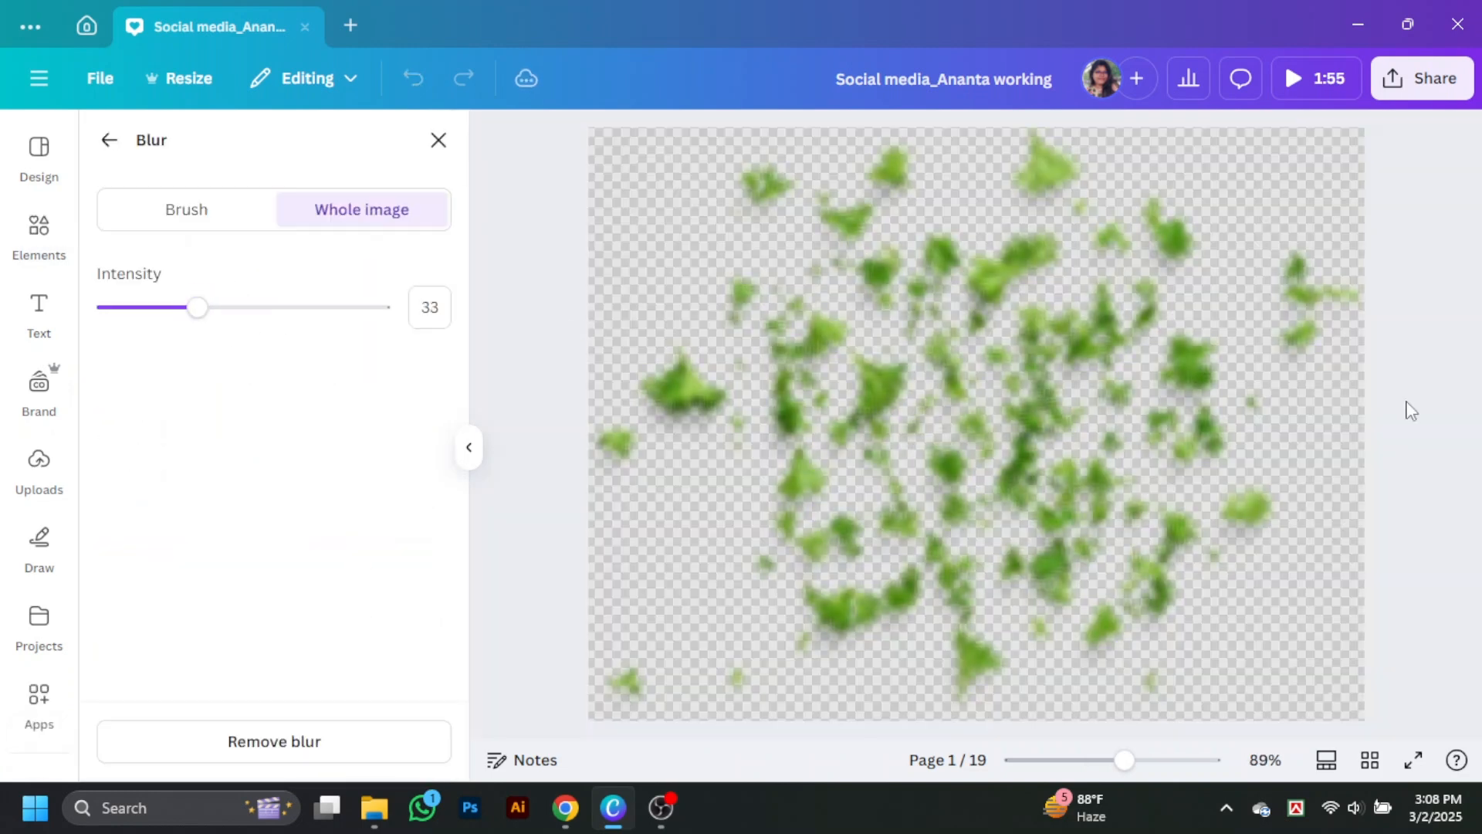
left_click(438, 139)
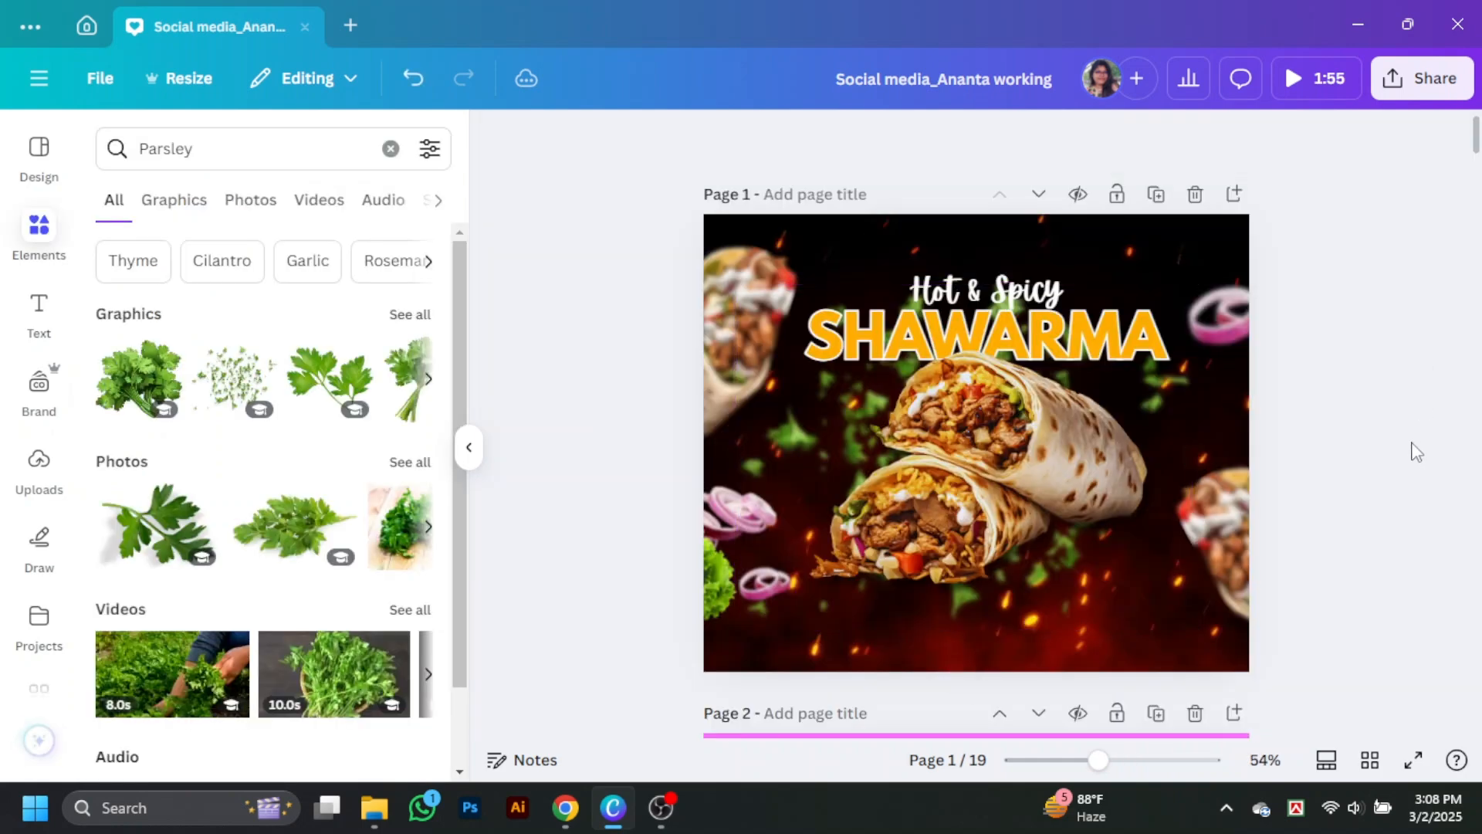
Step: Browse the Thyme and Oregano elements for another herb graphic
left_click(158, 280)
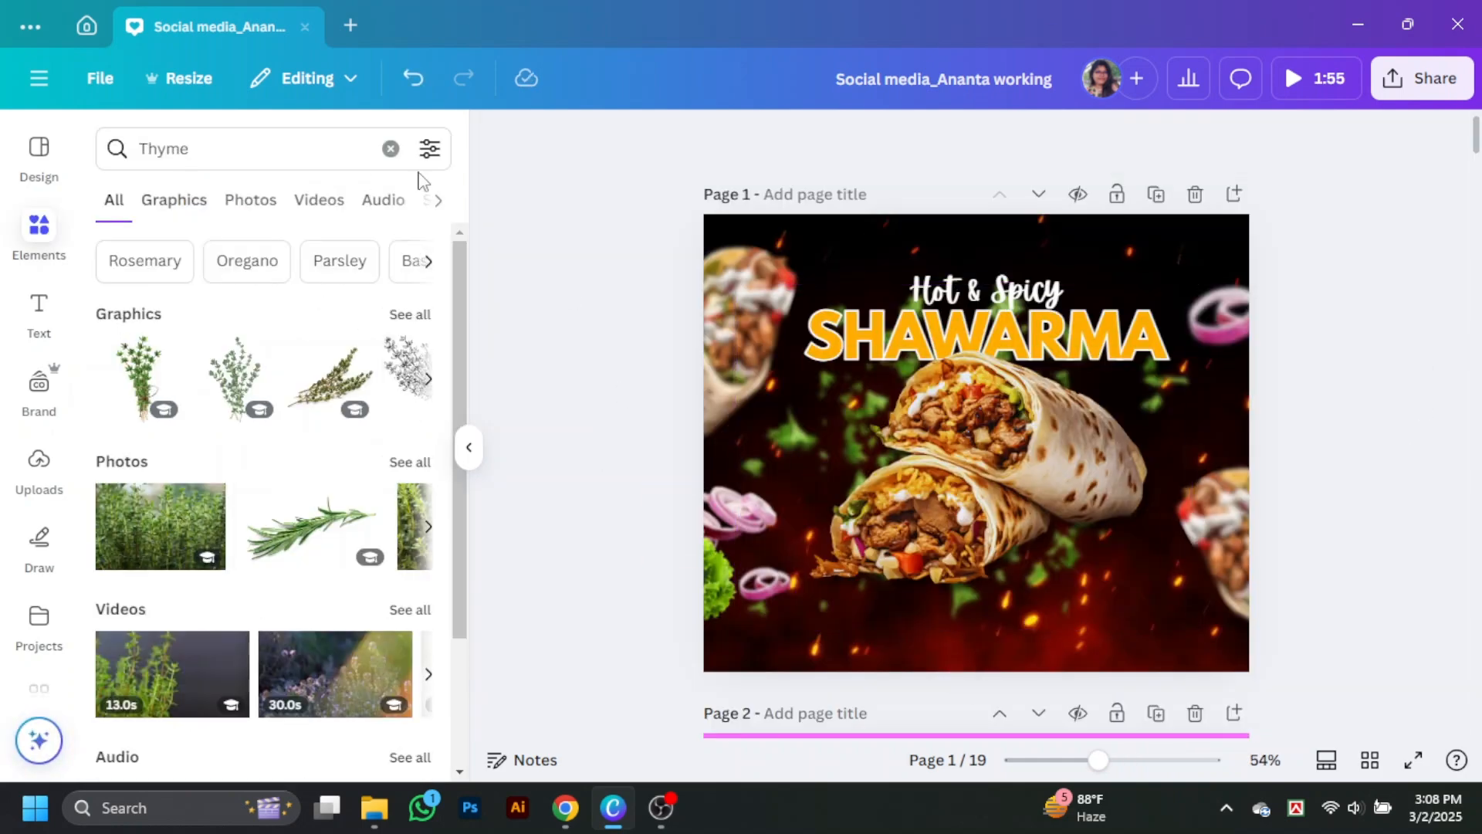
left_click(247, 260)
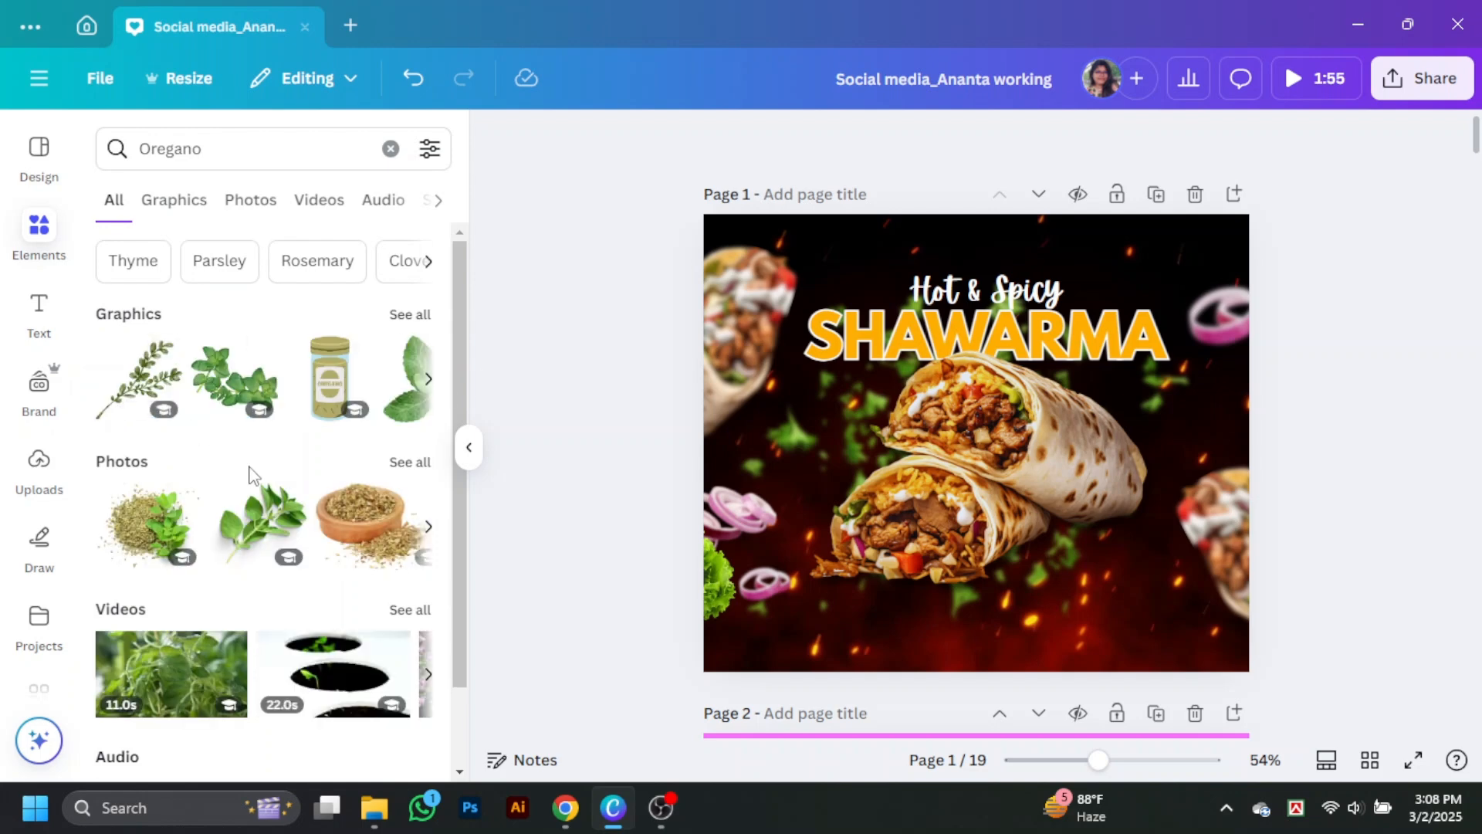
left_click(411, 317)
left_click(114, 200)
Step: Add the leafy parsley sprig from the Parsley graphics and place it at the design's right edge above the blurred wrap
left_click(220, 262)
left_click(411, 315)
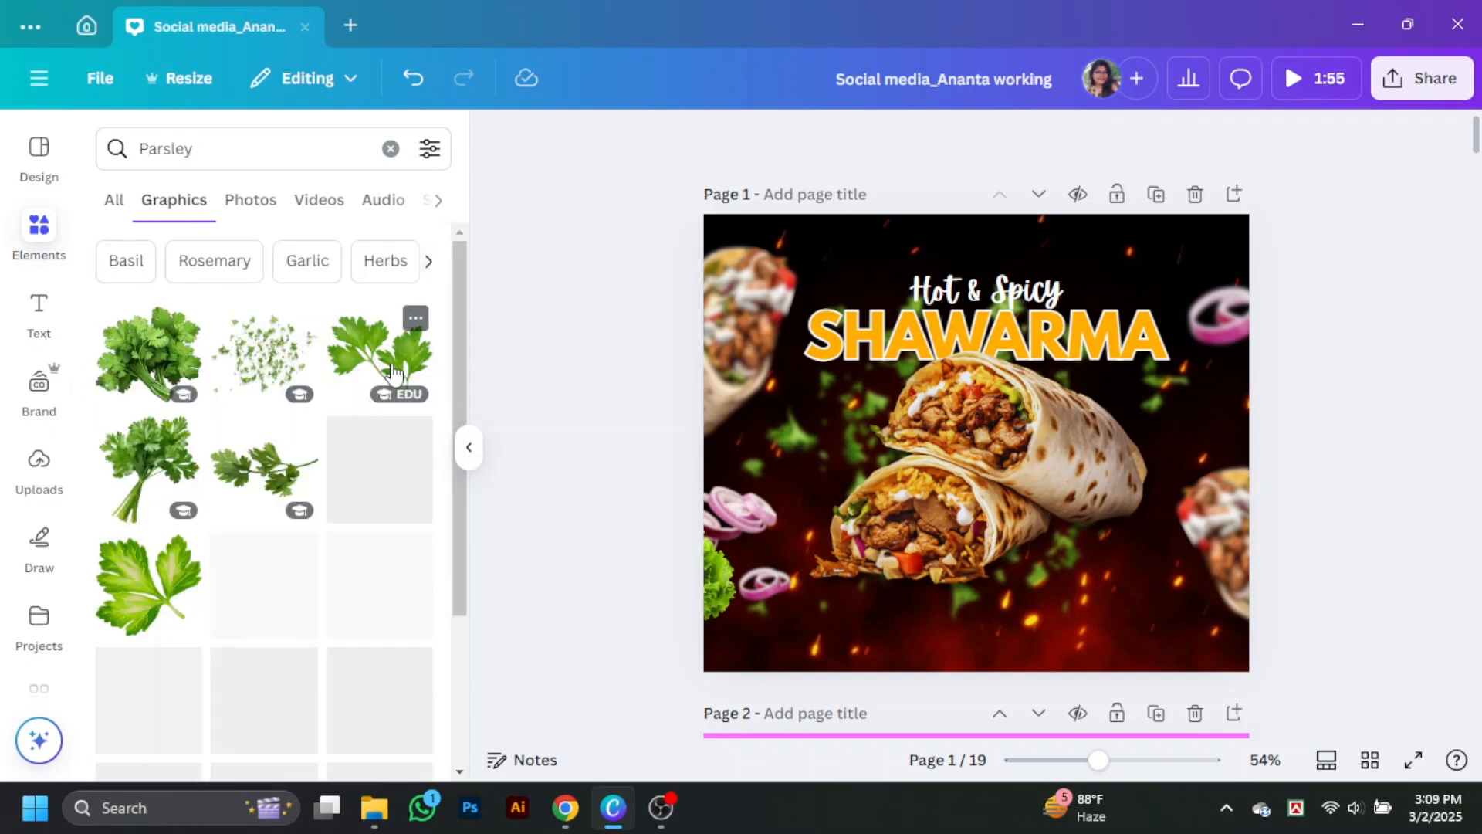
left_click(378, 351)
left_click_drag(1204, 607, 1283, 460)
left_click(1411, 432)
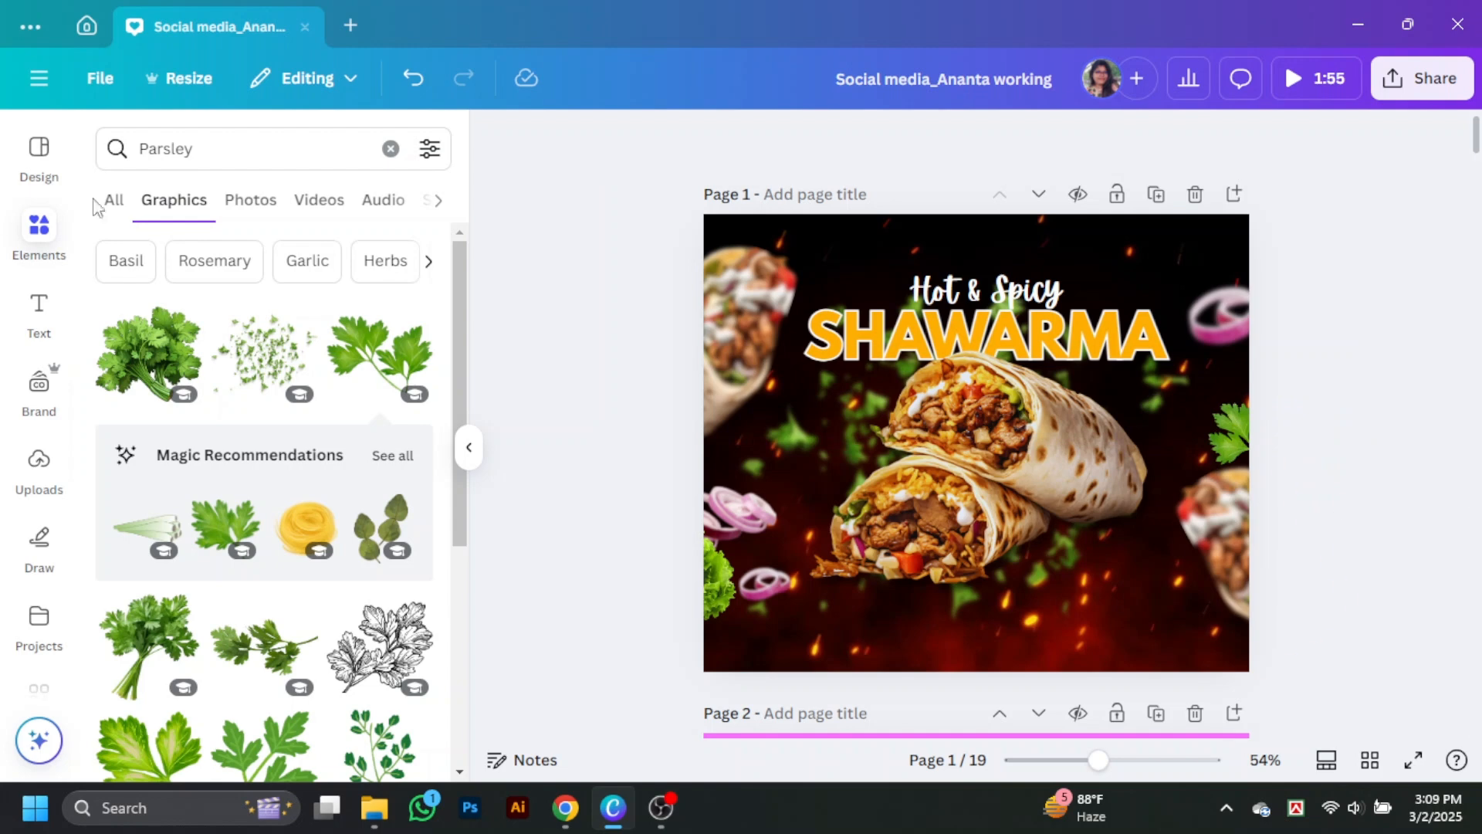
Step: Search the graphics for "spicy"
left_click(111, 152)
type("spicy")
key("Return")
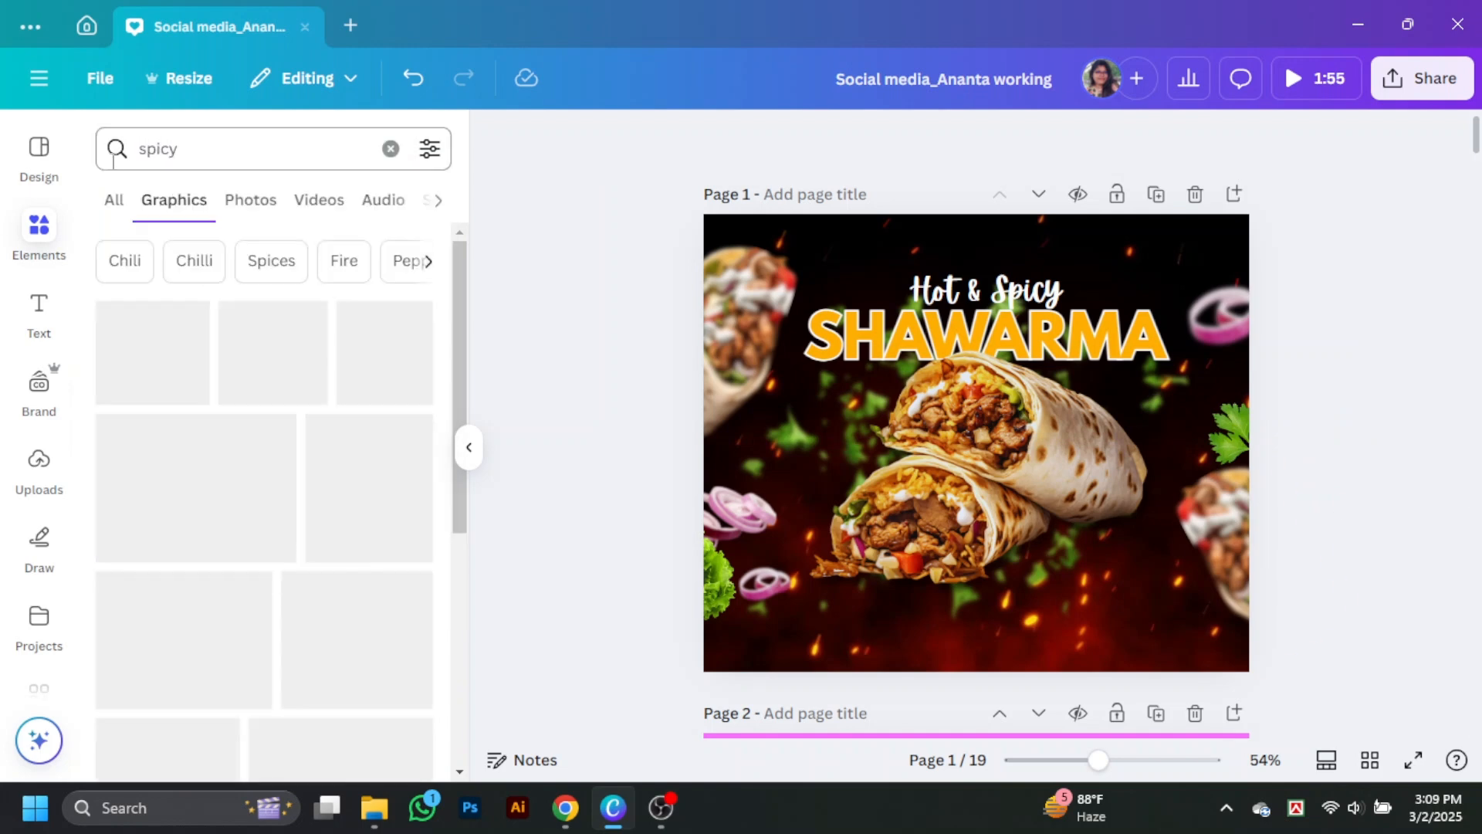
Step: Search the graphics for "smoke", add the white smoke graphic at the design's lower-right corner and send it behind the blurred wrap
left_click(196, 147)
type("smoke")
key("Return")
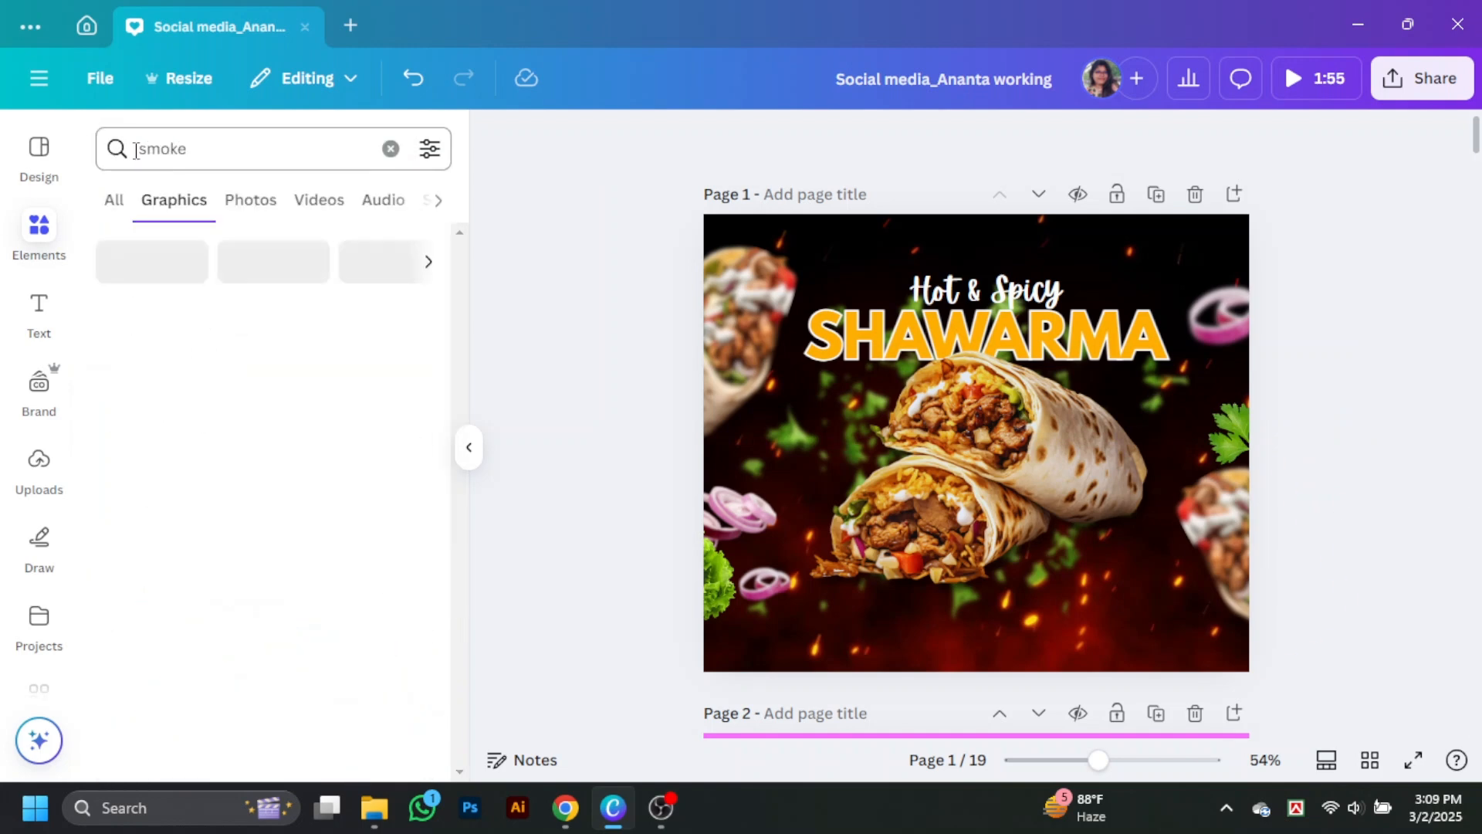
left_click(158, 356)
left_click_drag(999, 449, 1228, 610)
right_click(1228, 610)
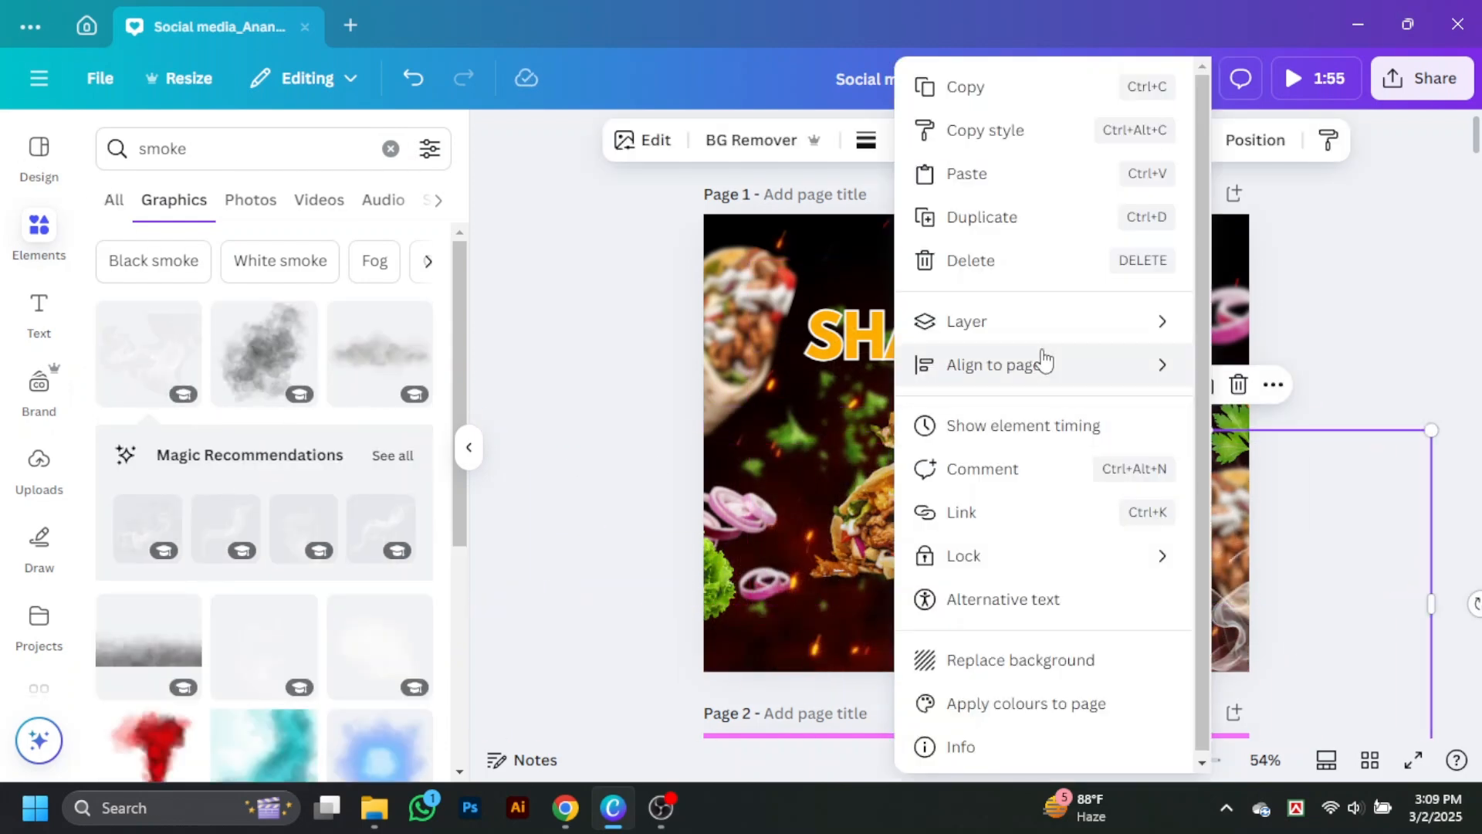
mouse_move(972, 318)
left_click(720, 446)
Step: Apply the Blur effect to the white smoke graphic
left_click(1285, 645)
left_click(1286, 645)
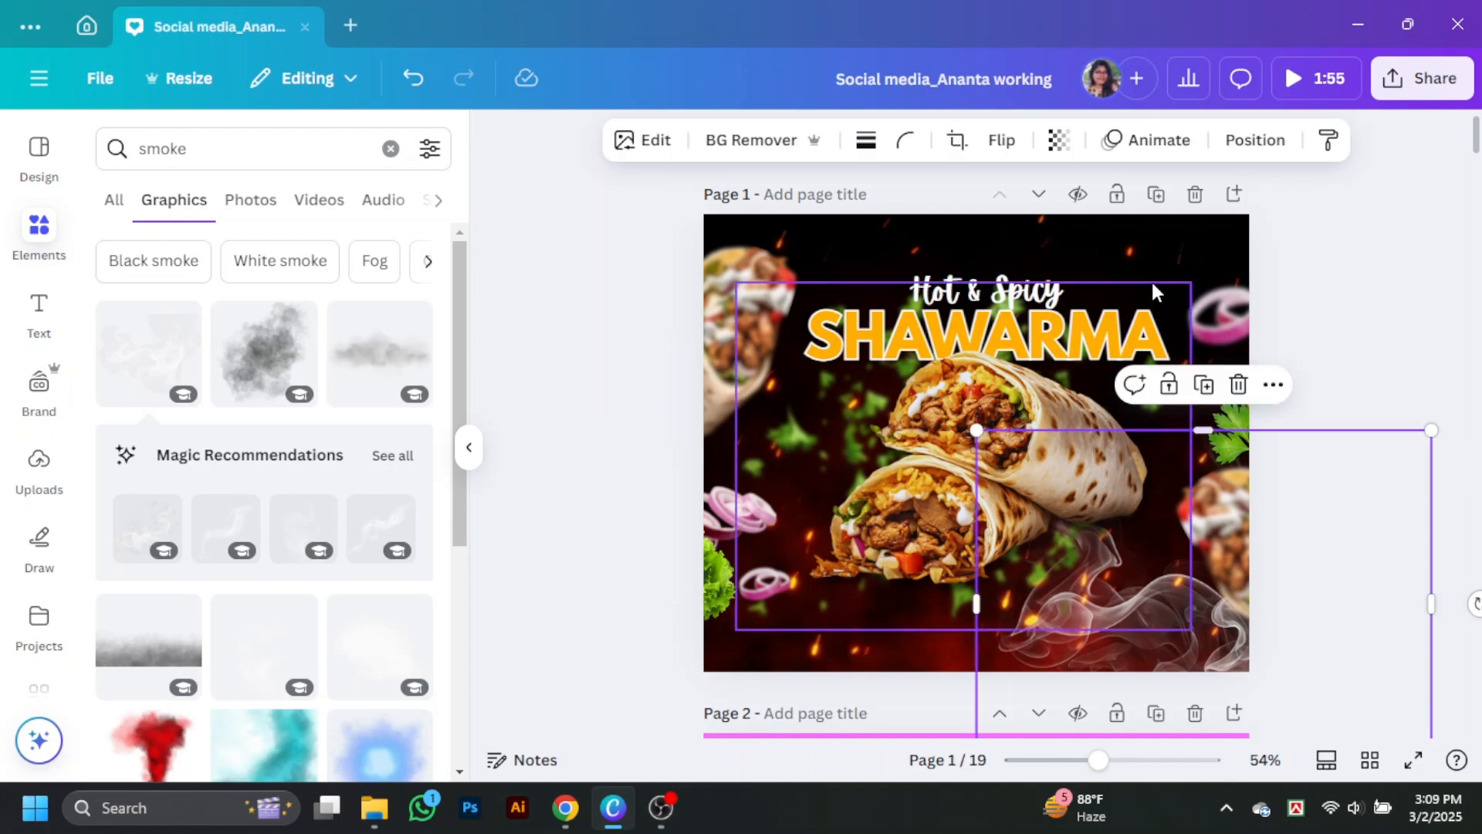
scroll(386, 464, "down", 2)
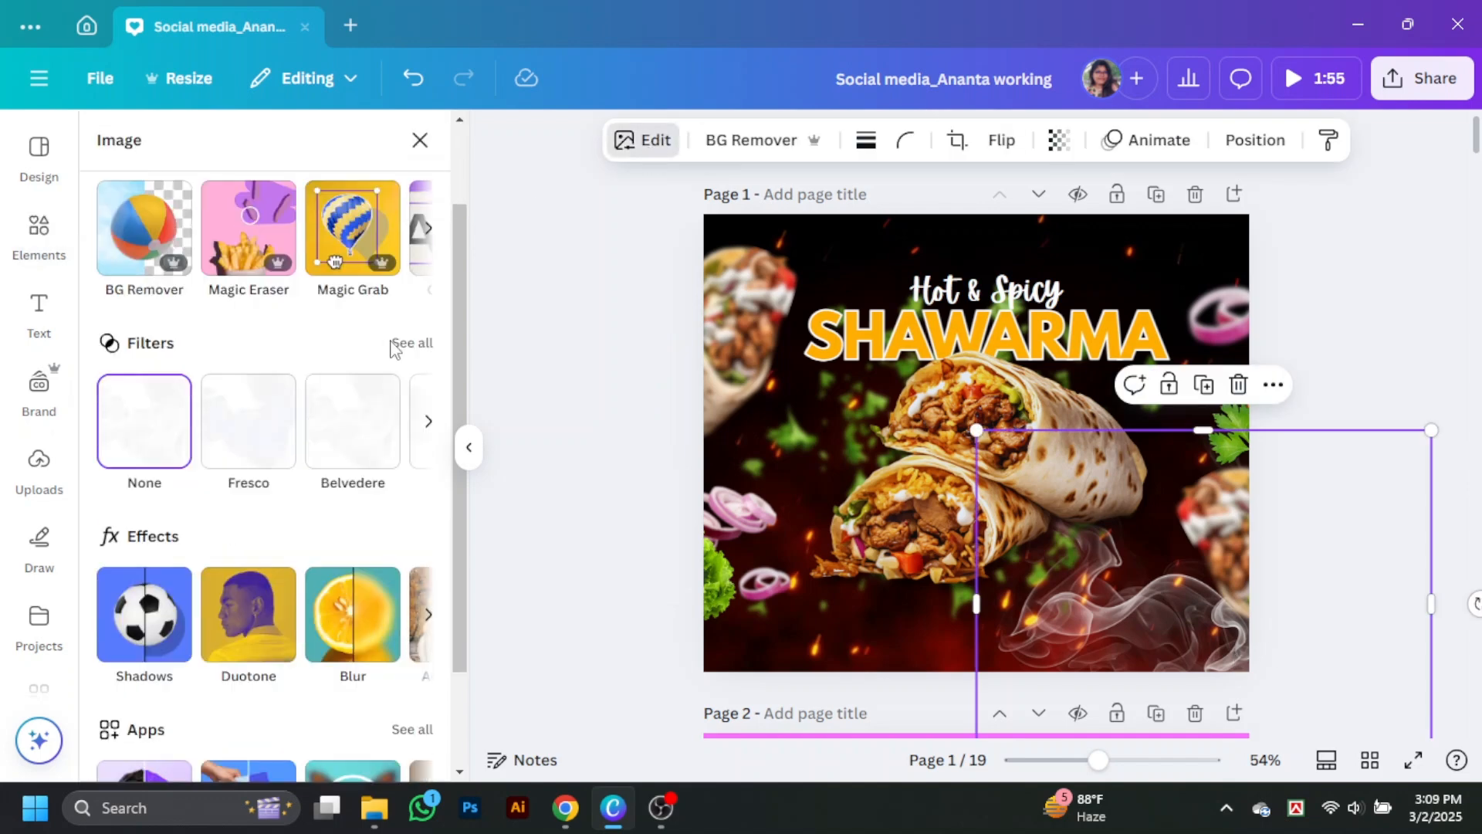
left_click(353, 636)
left_click(498, 196)
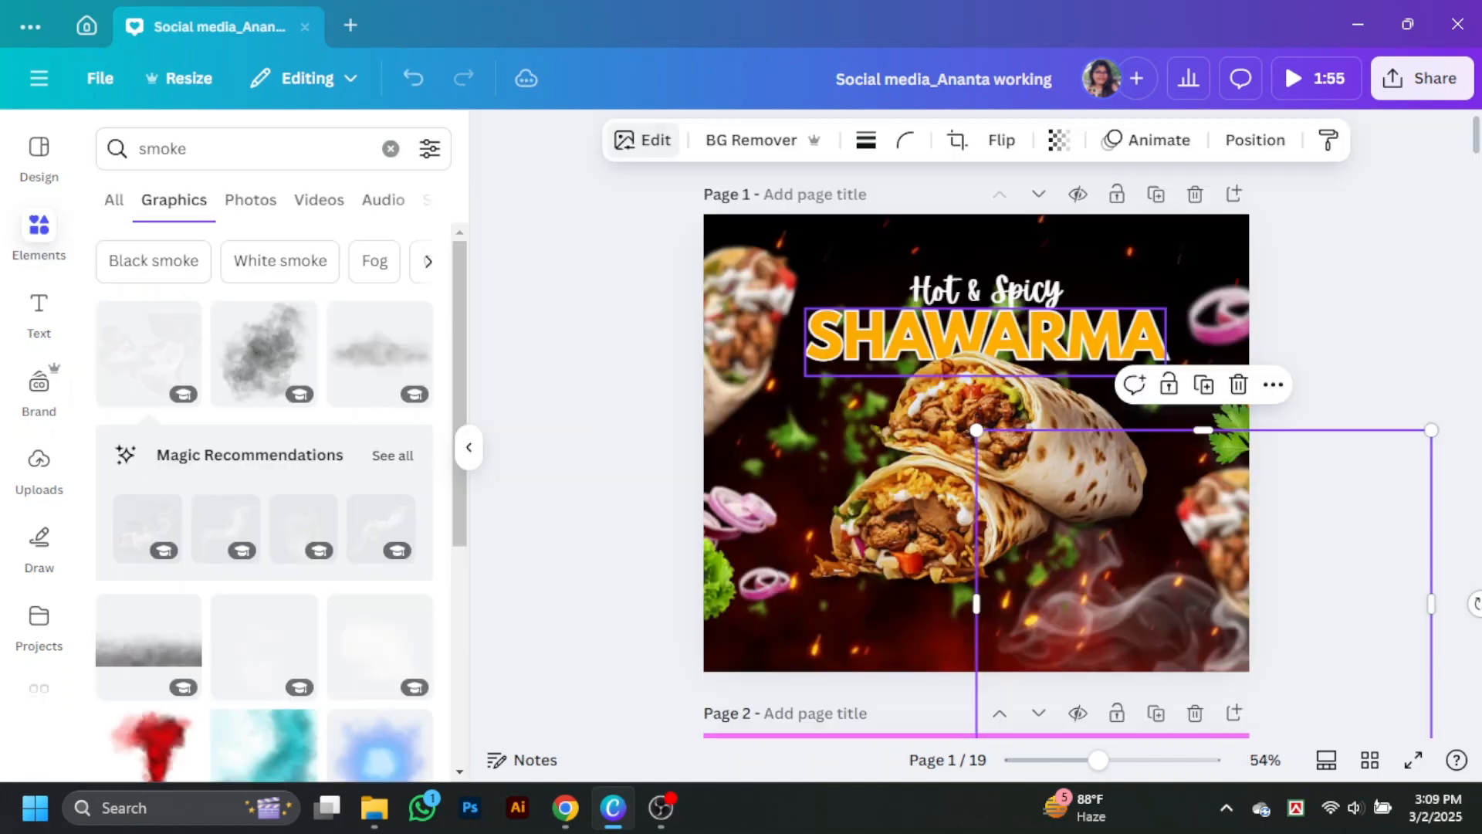
left_click(1337, 472)
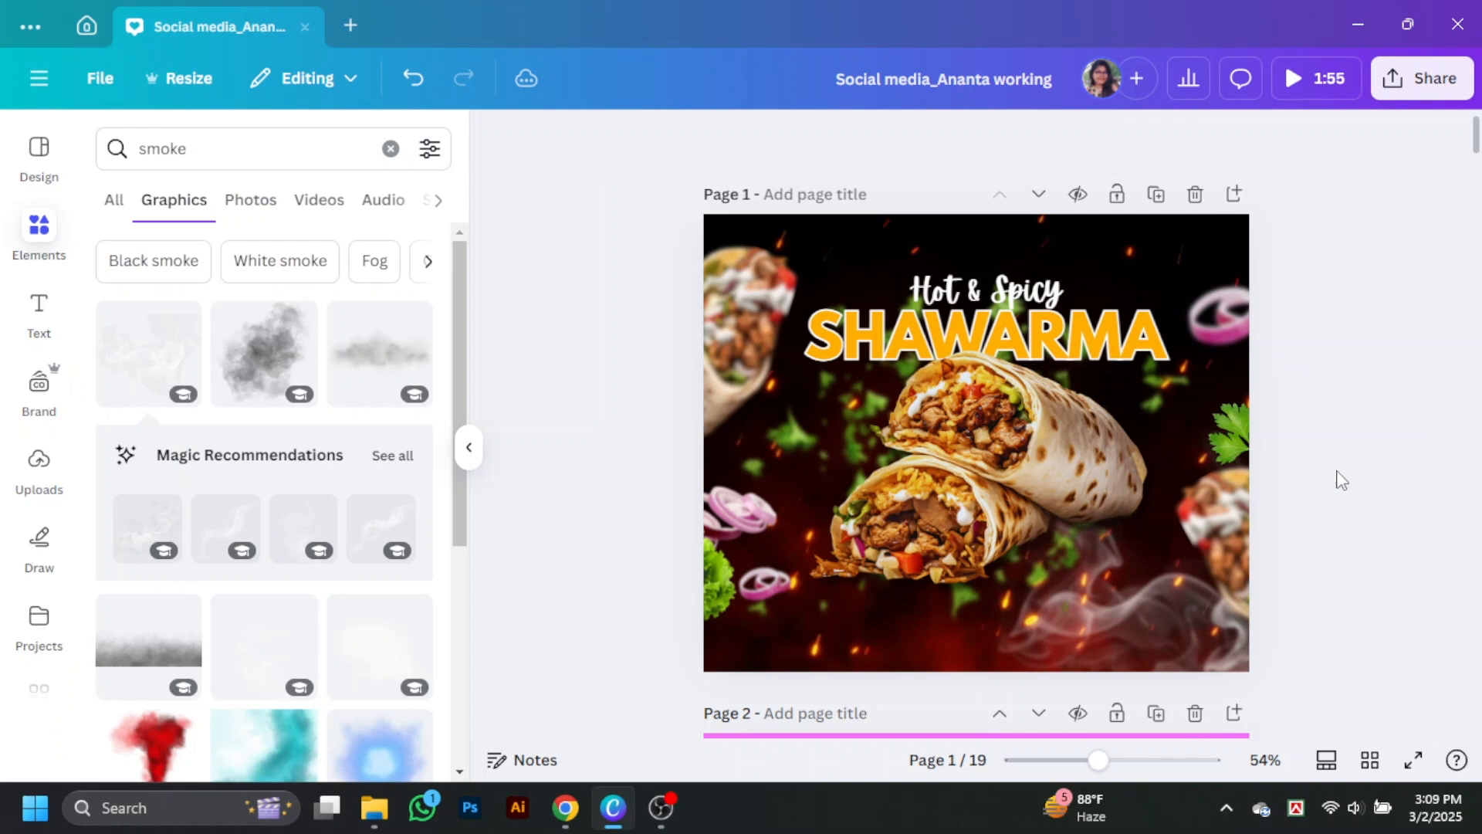
Step: Rotate the blurred wrap at the design's left edge slightly clockwise and move the right-edge wrap slightly inward and up
left_click(737, 287)
left_click_drag(620, 311, 617, 290)
left_click_drag(1238, 524, 1224, 513)
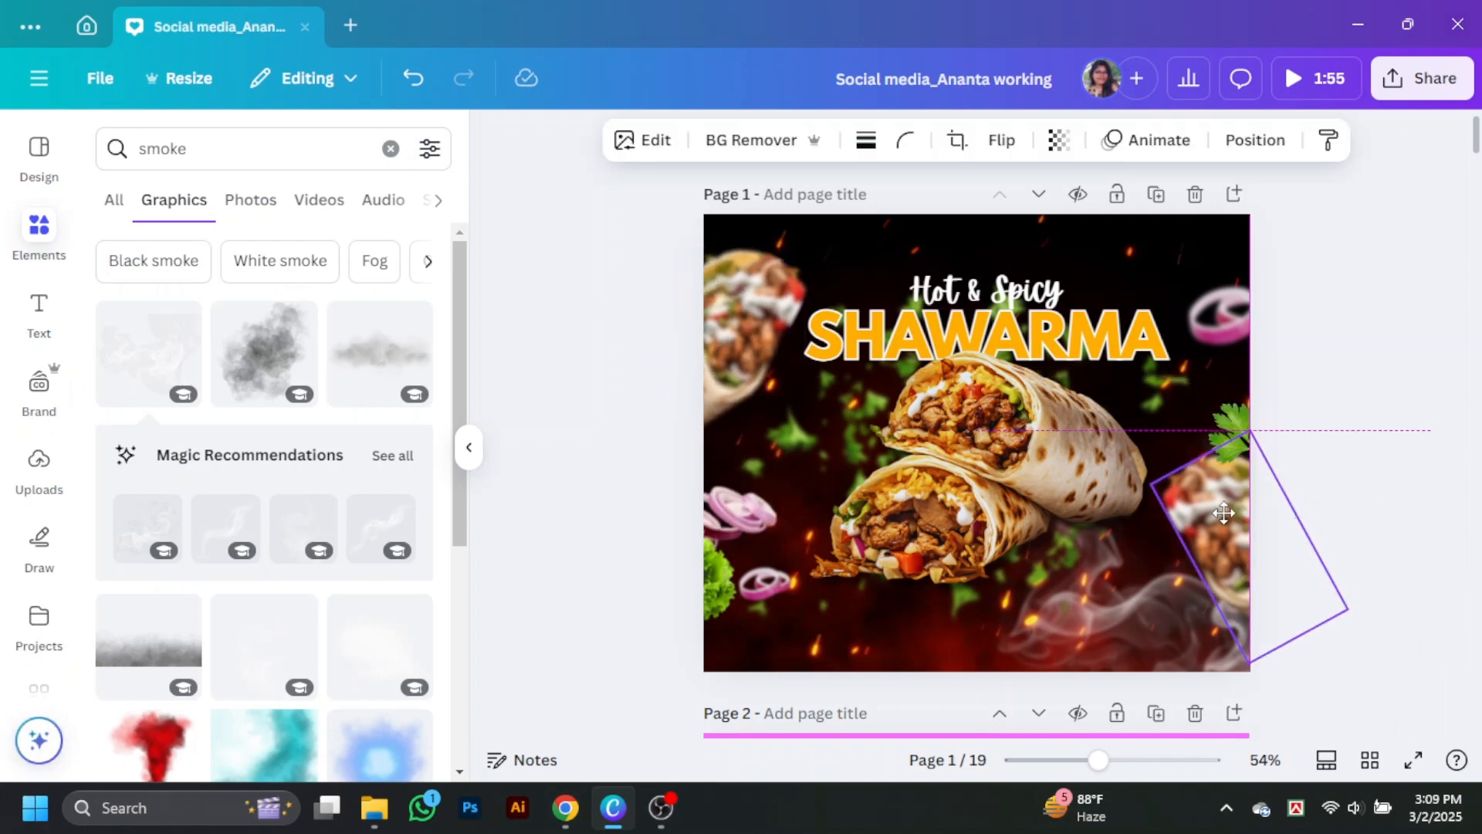
Step: Apply a whole-image blur to the parsley sprig at the design's right edge
left_click(1233, 428)
left_click(641, 140)
left_click(335, 461)
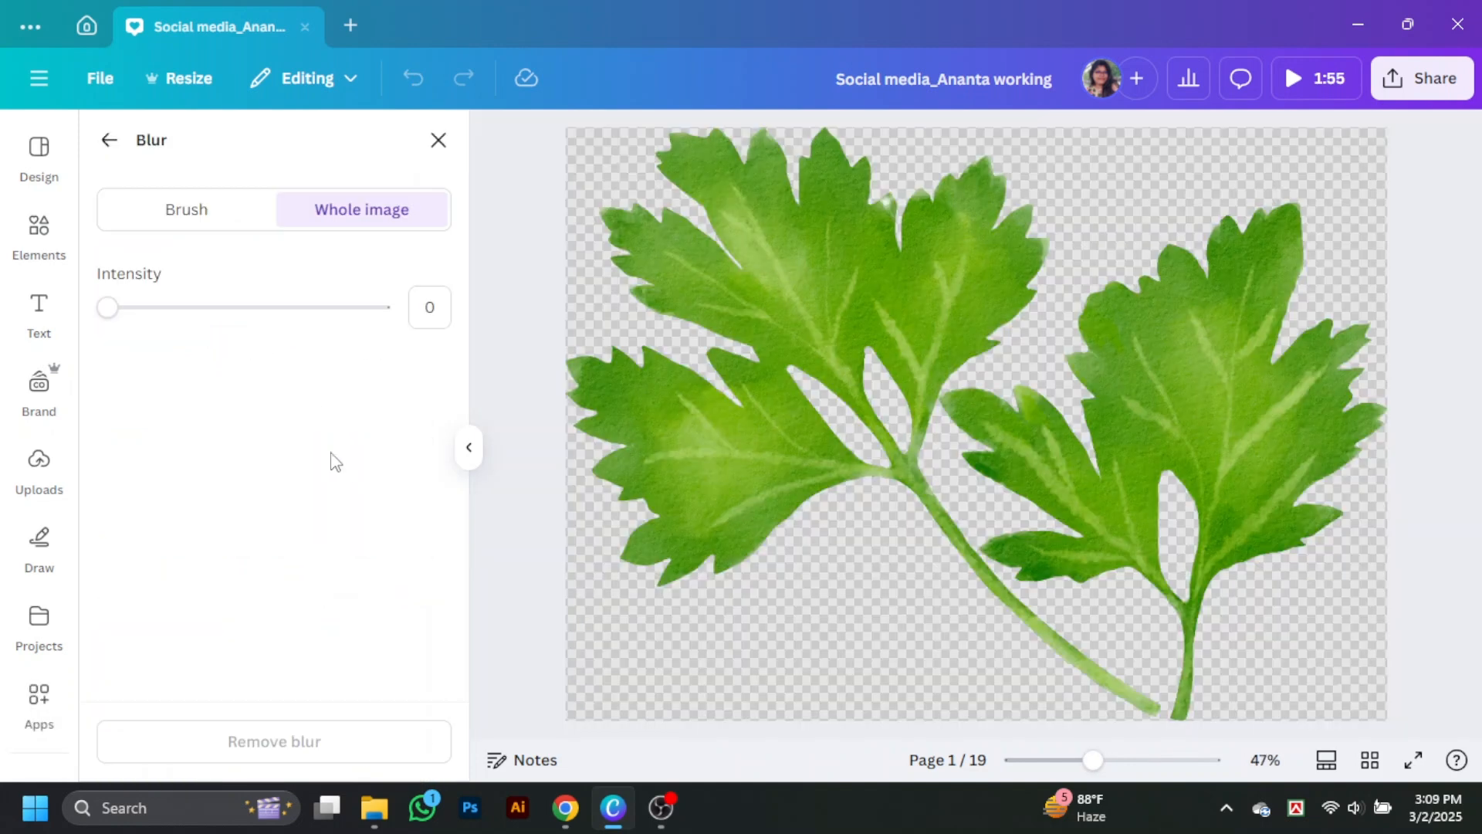
left_click_drag(107, 307, 165, 309)
left_click(439, 141)
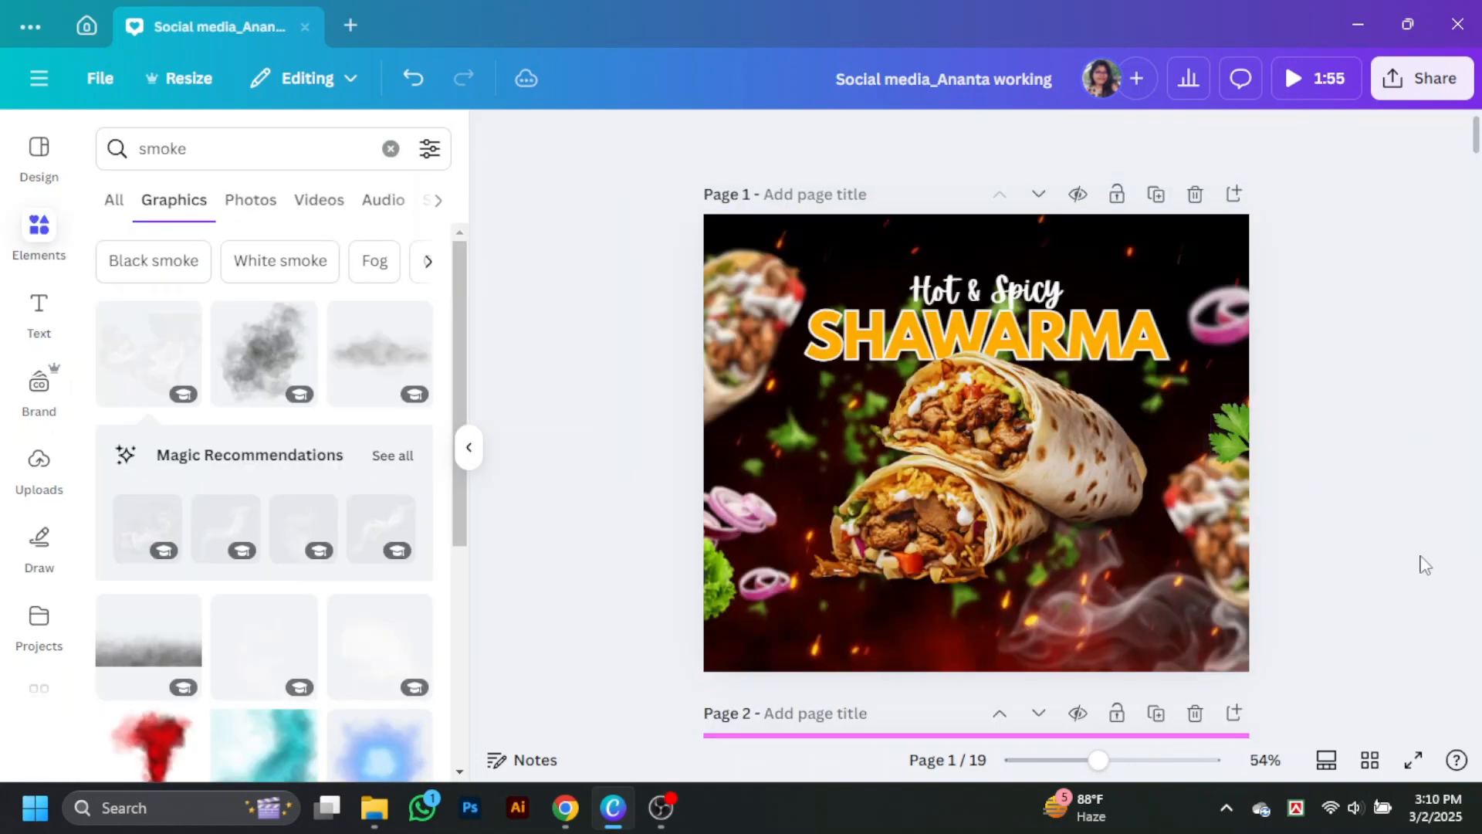
left_click(996, 291)
left_click(1371, 502)
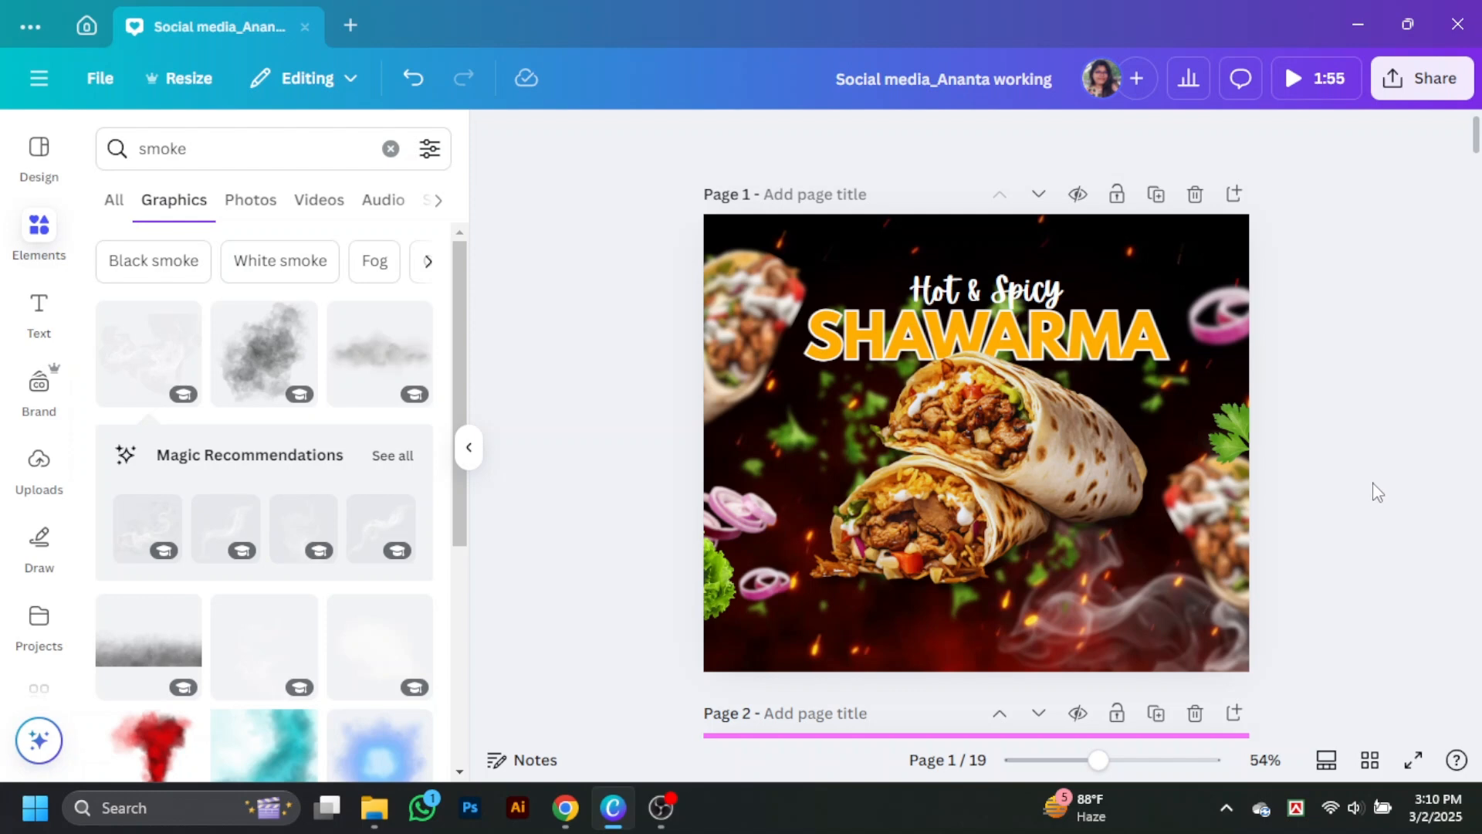
Step: Search the graphics for "order now" and add the round red scalloped ORDER NOW badge to the design
left_click(193, 148)
key("BackSpace")
key("BackSpace")
key("BackSpace")
key("BackSpace")
key("BackSpace")
type("order")
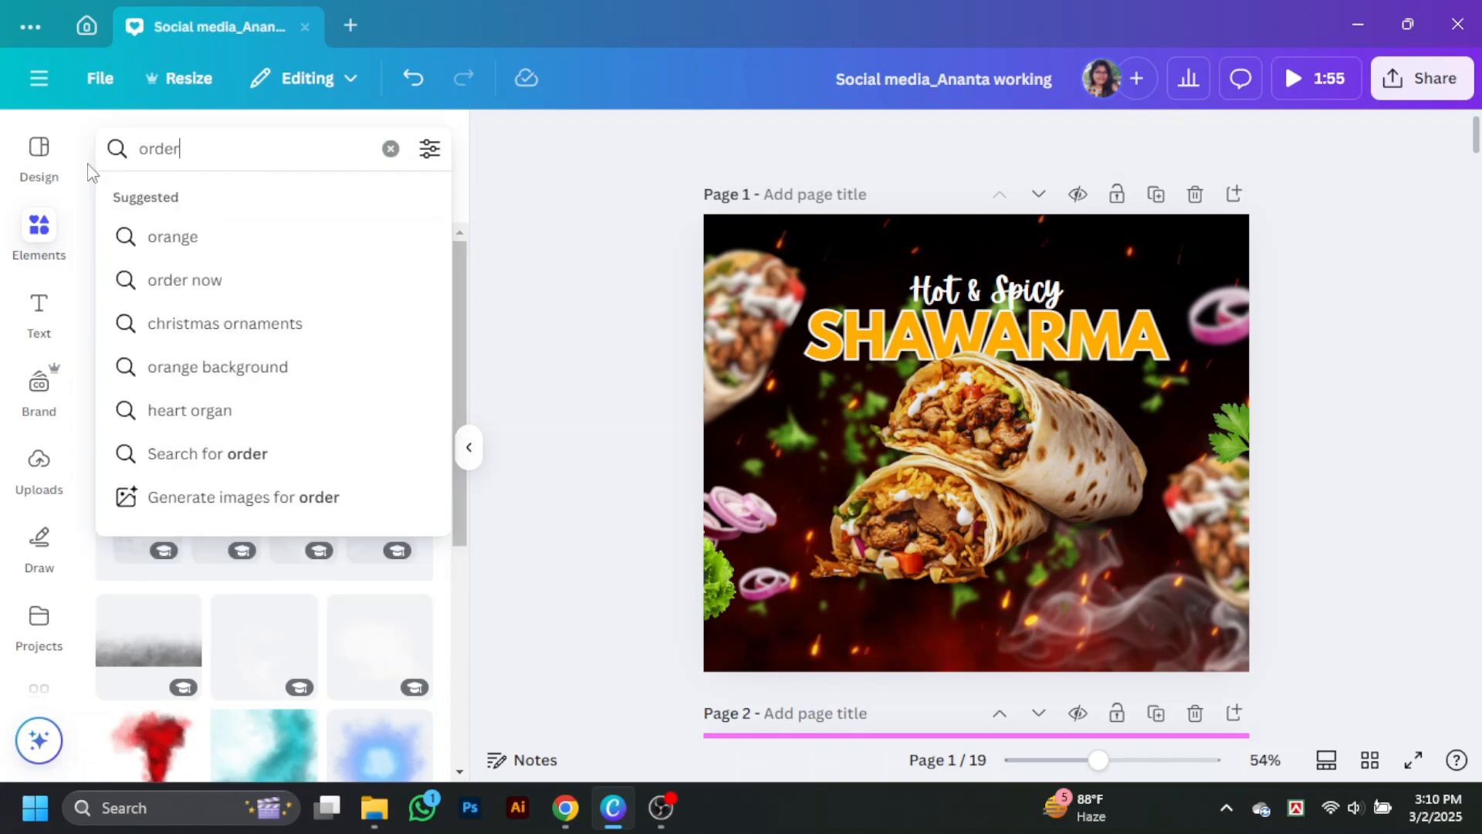
left_click(184, 236)
scroll(263, 486, "down", 4)
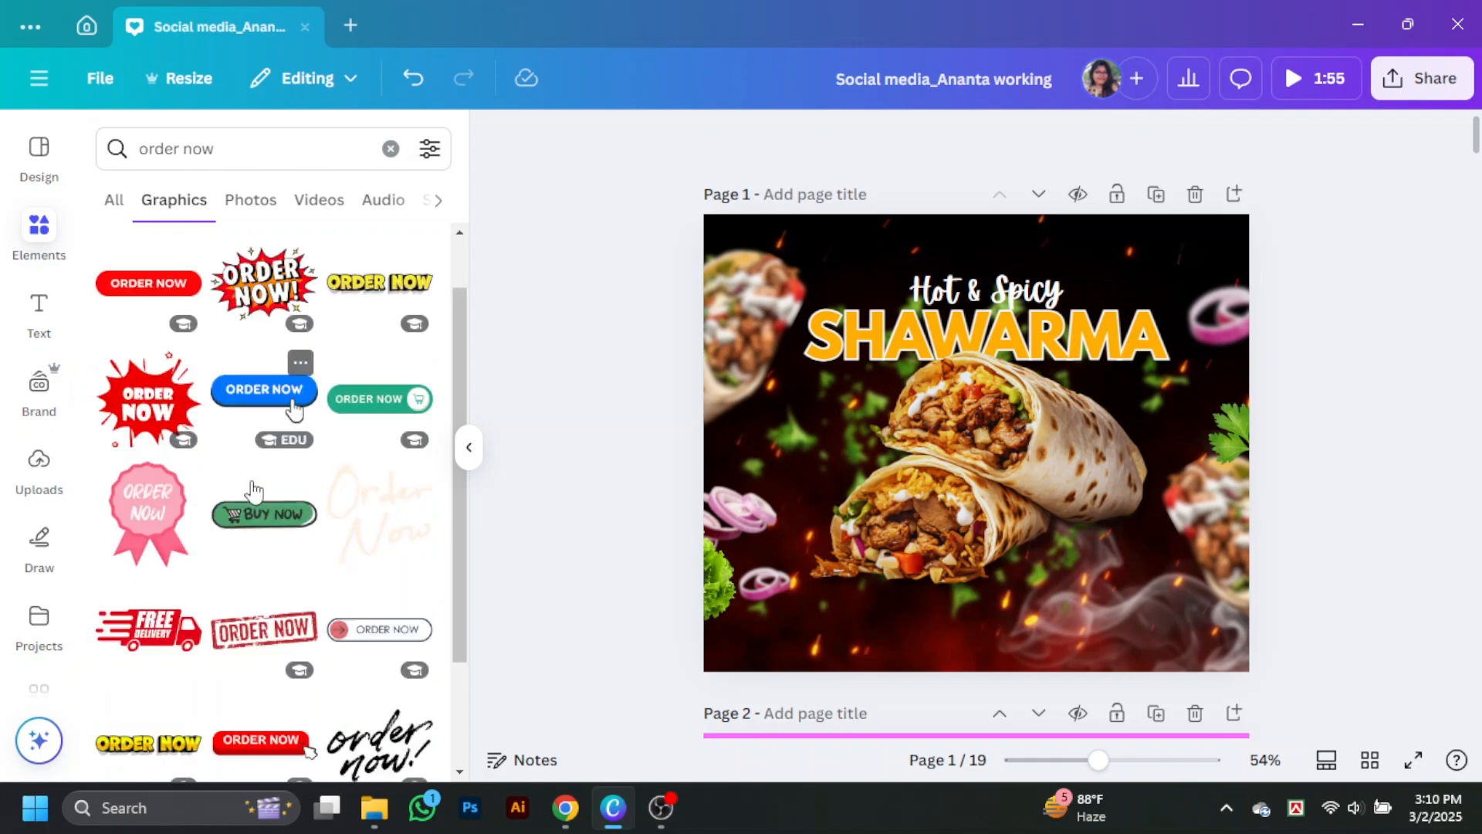
scroll(282, 510, "down", 5)
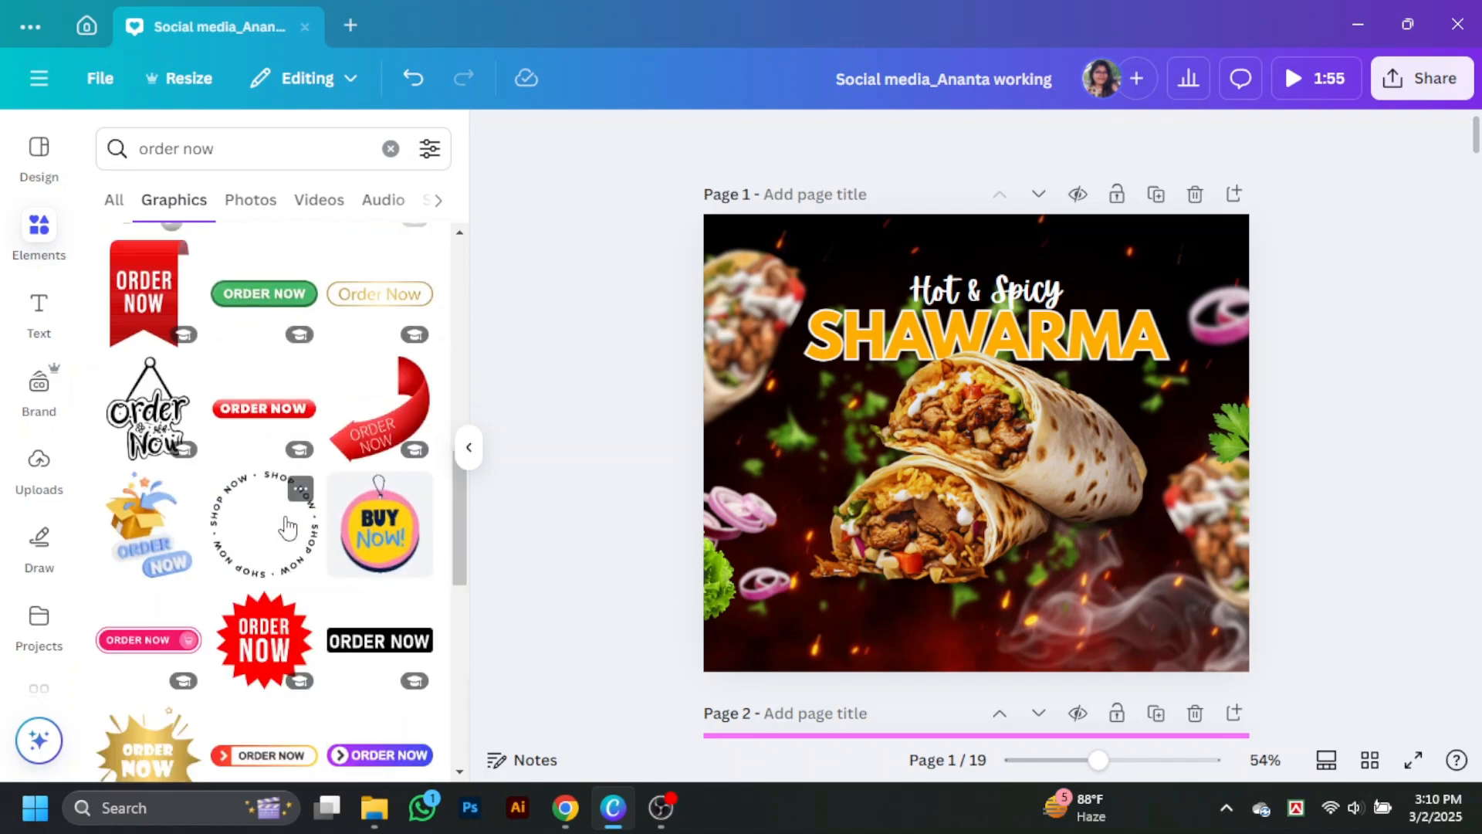
scroll(287, 527, "down", 10)
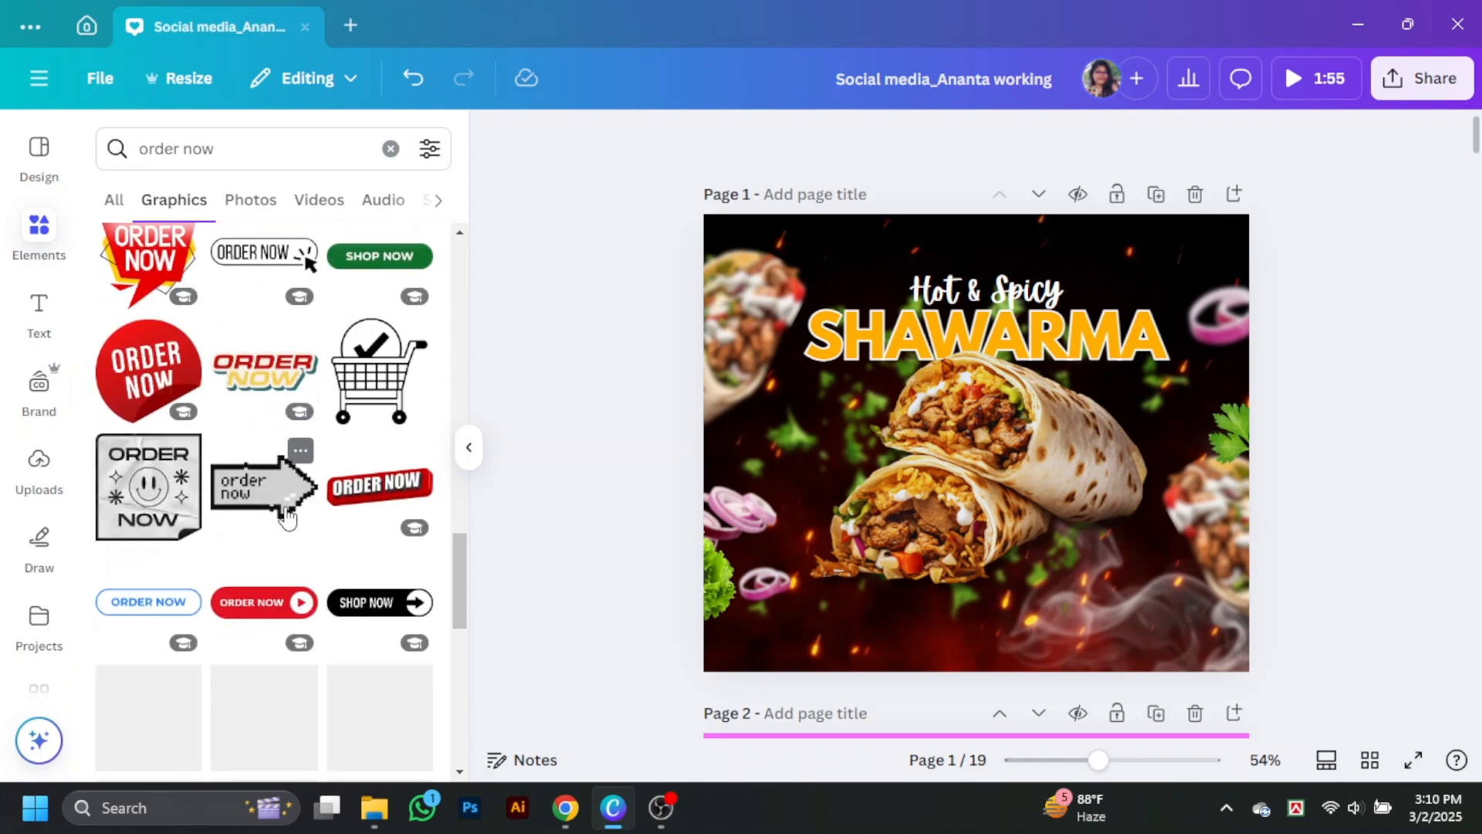
scroll(324, 417, "down", 10)
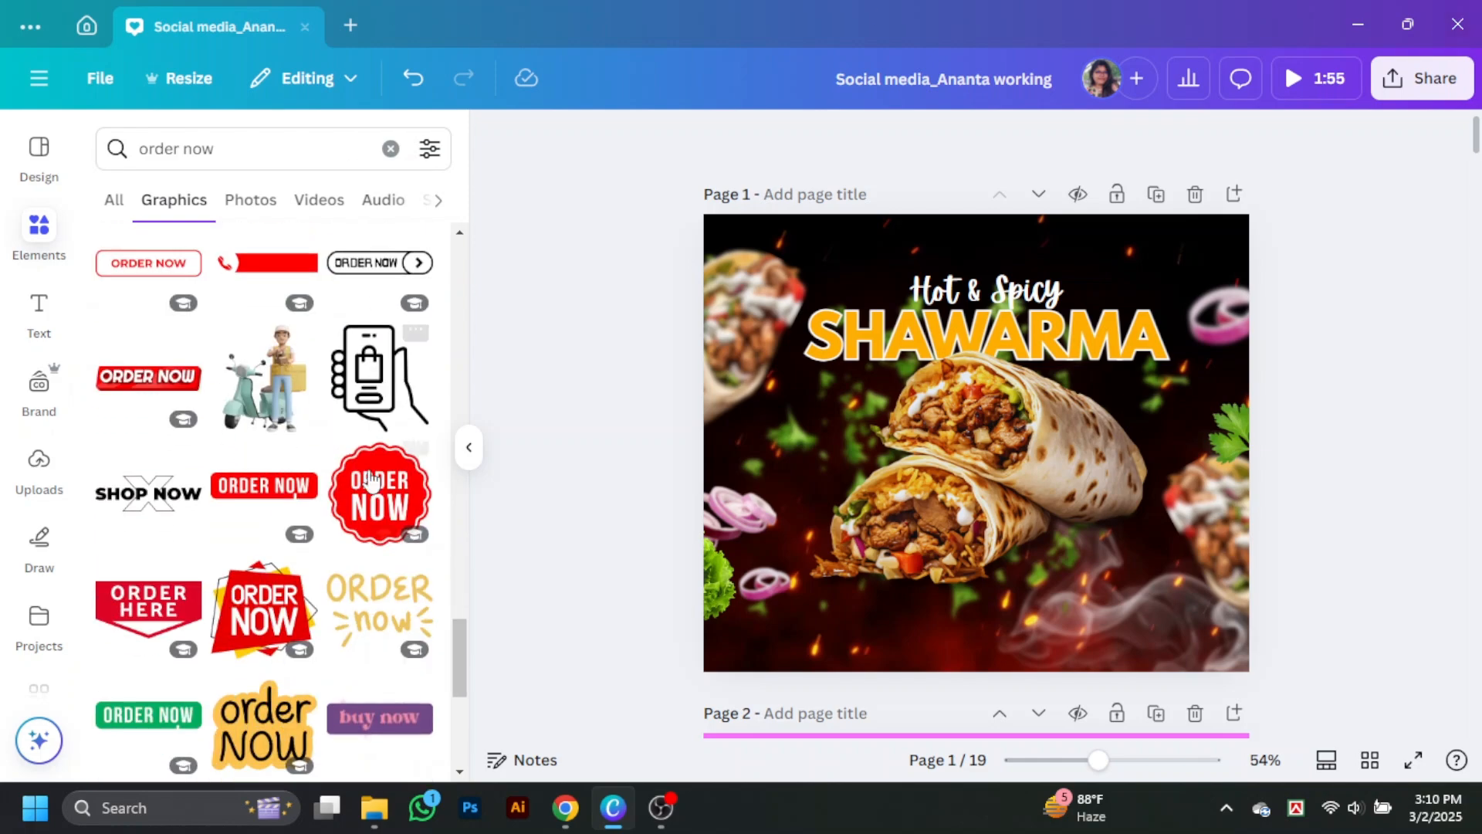
left_click(377, 505)
scroll(377, 506, "down", 10)
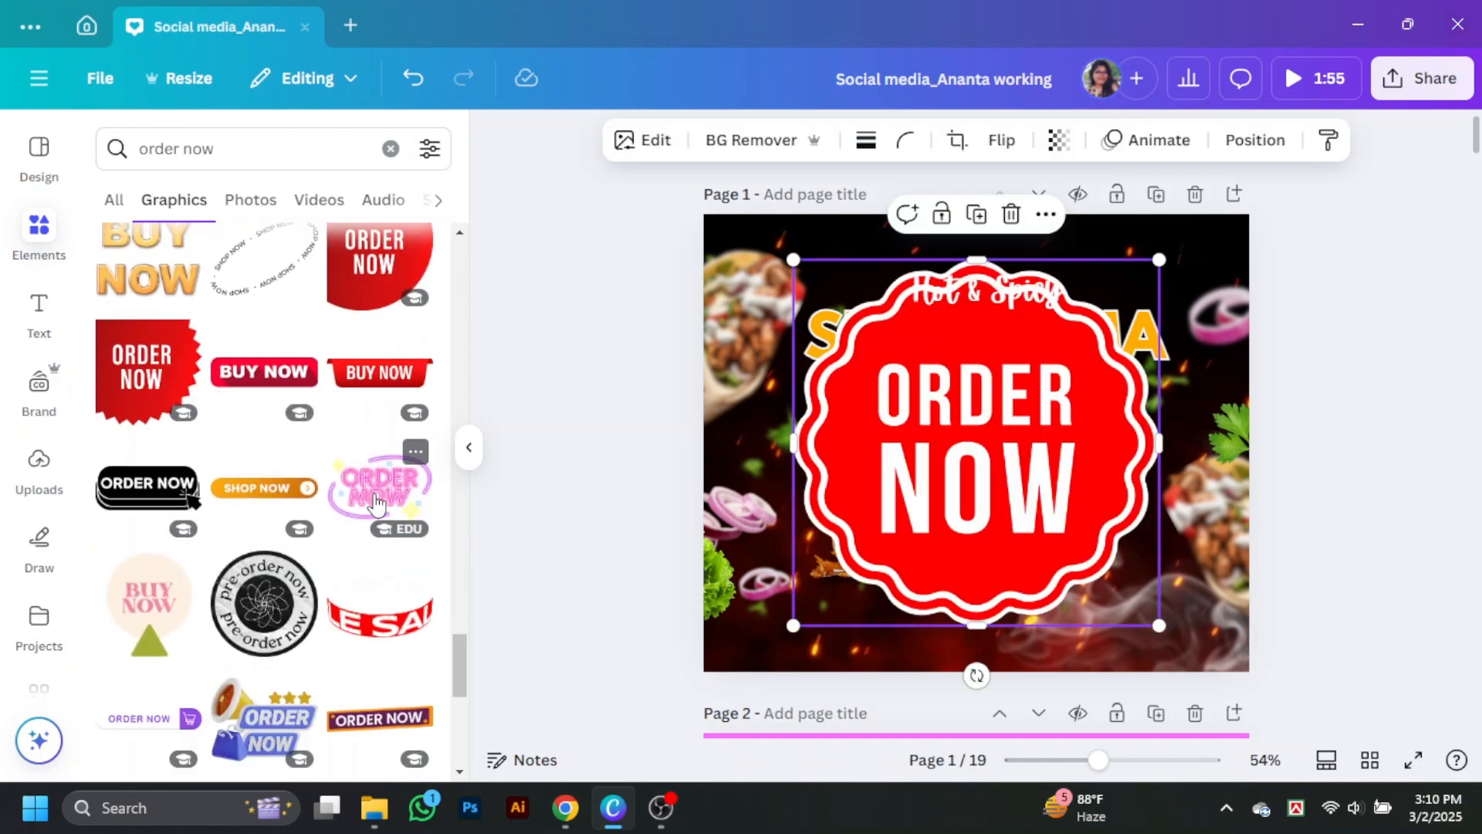
scroll(377, 506, "down", 3)
left_click(469, 447)
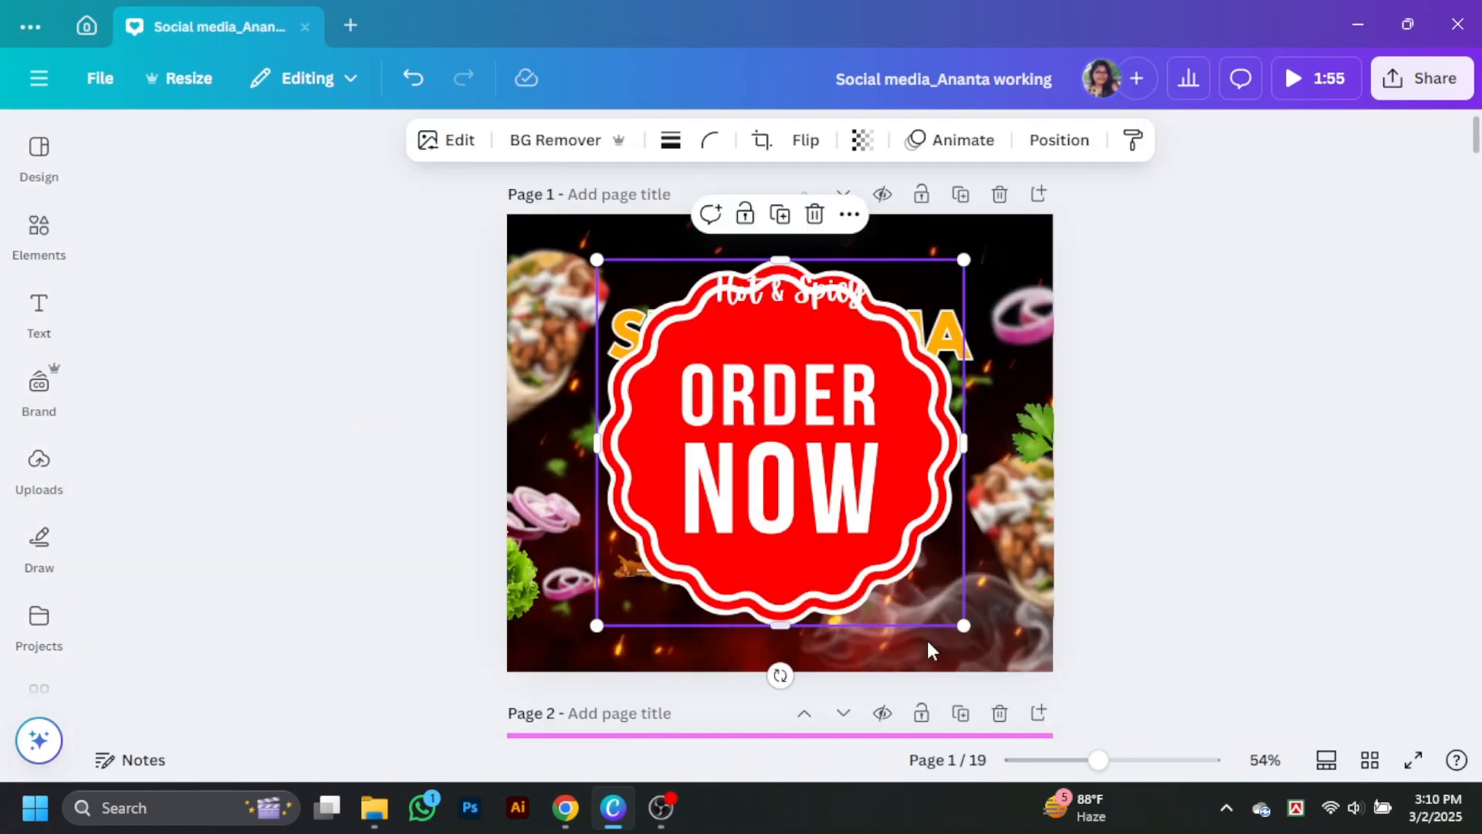
Step: Shrink the ORDER NOW badge and place it over the lower-right side of the central wraps
left_click_drag(966, 625, 695, 352)
left_click_drag(651, 294, 917, 510)
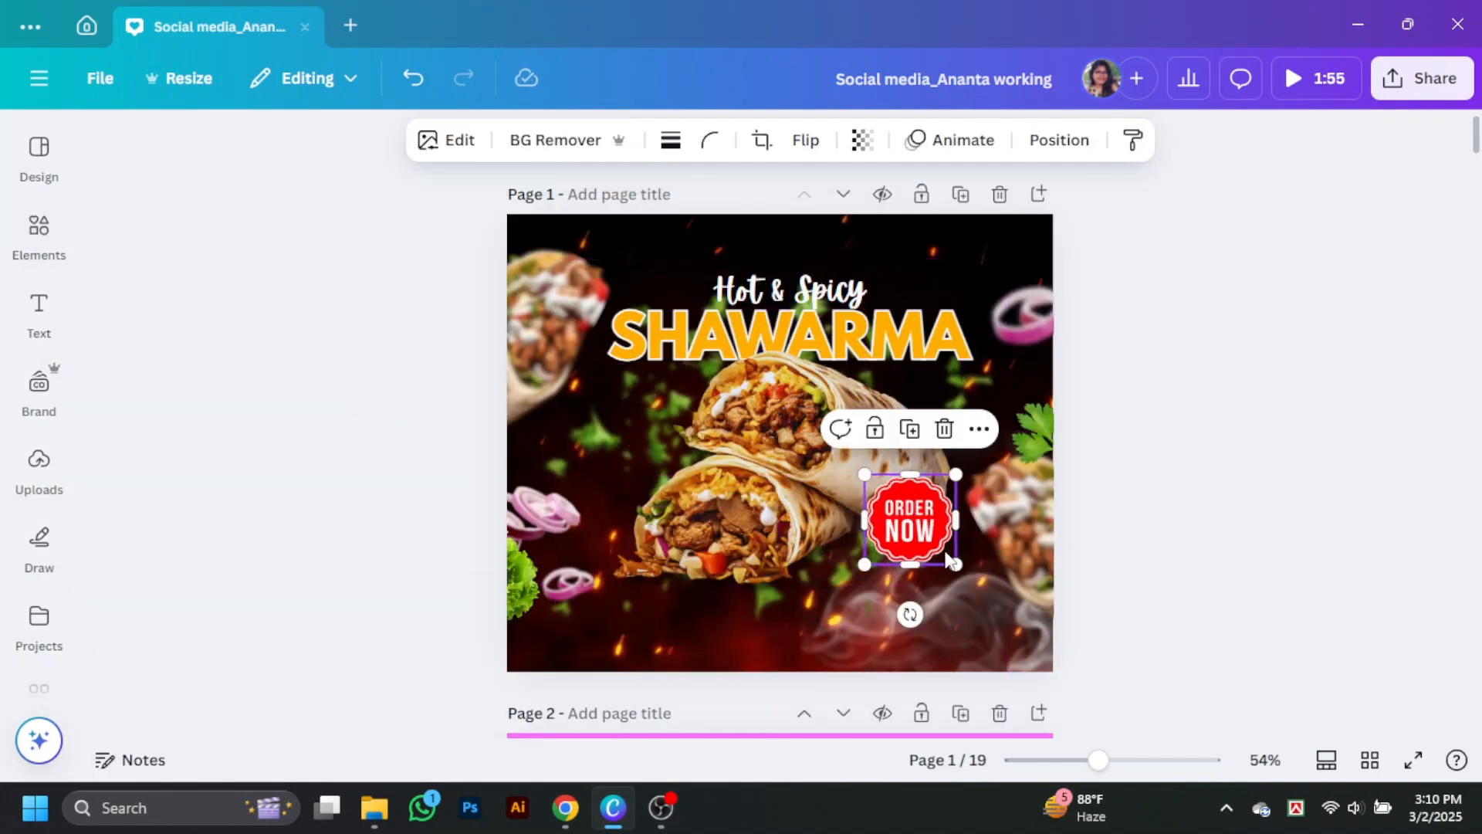
left_click_drag(955, 564, 923, 508)
left_click(378, 224)
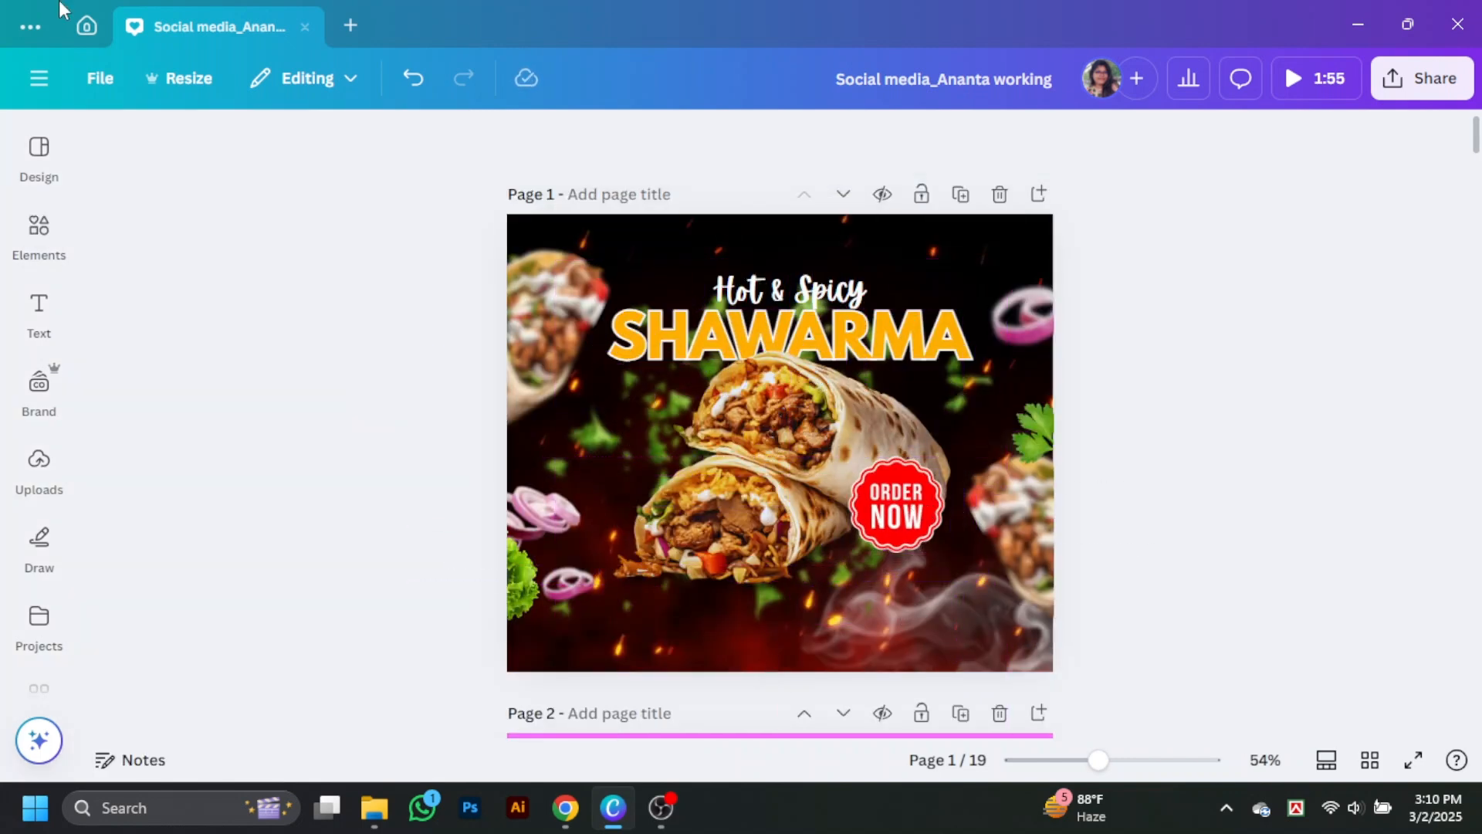
Step: Slightly adjust the size and position of the "Hot & Spicy" text and nudge the blurred left-edge wrap down
left_click(814, 295)
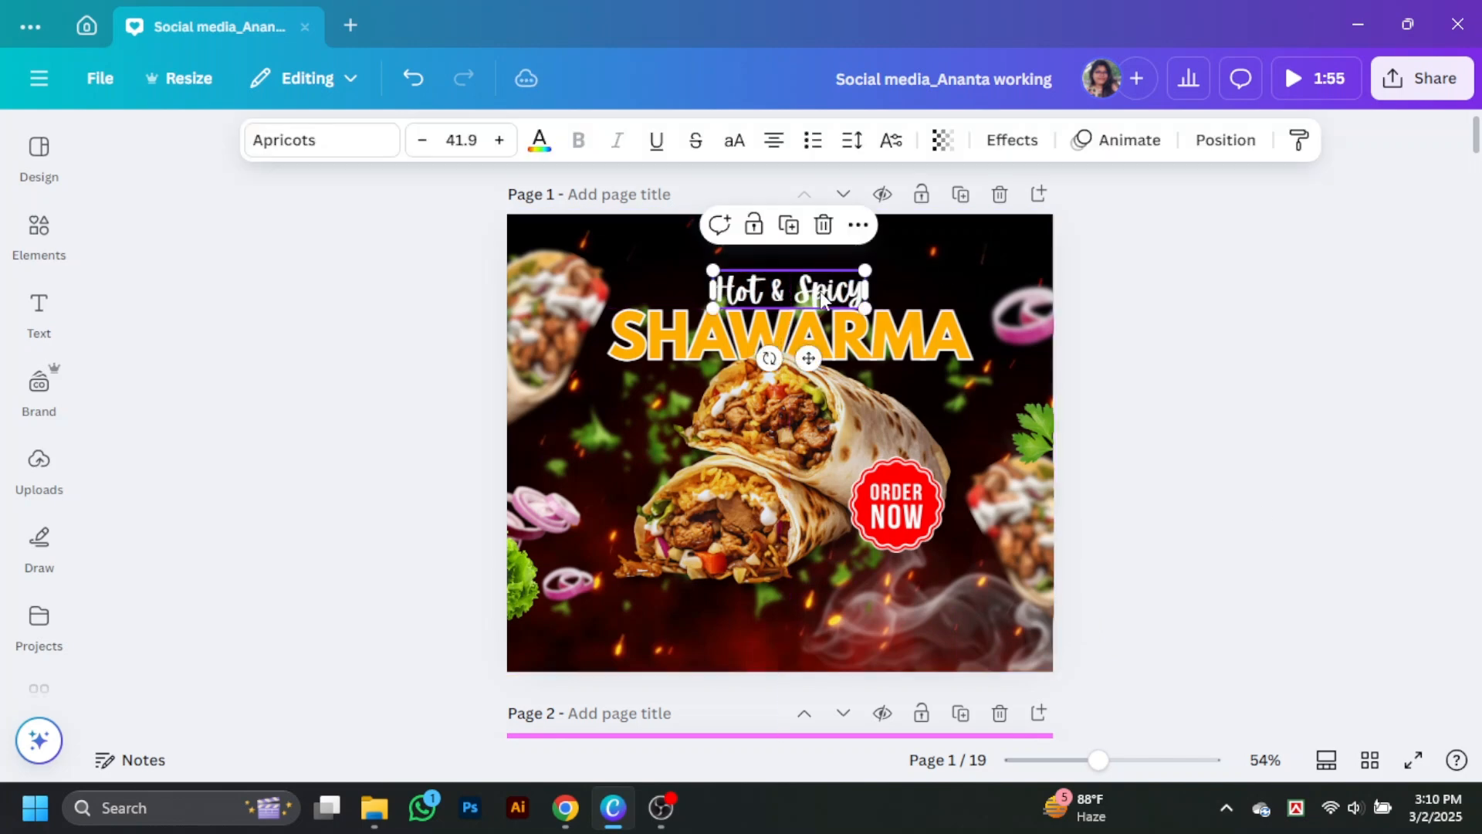
left_click_drag(866, 308, 832, 289)
left_click(1290, 364)
left_click(553, 316)
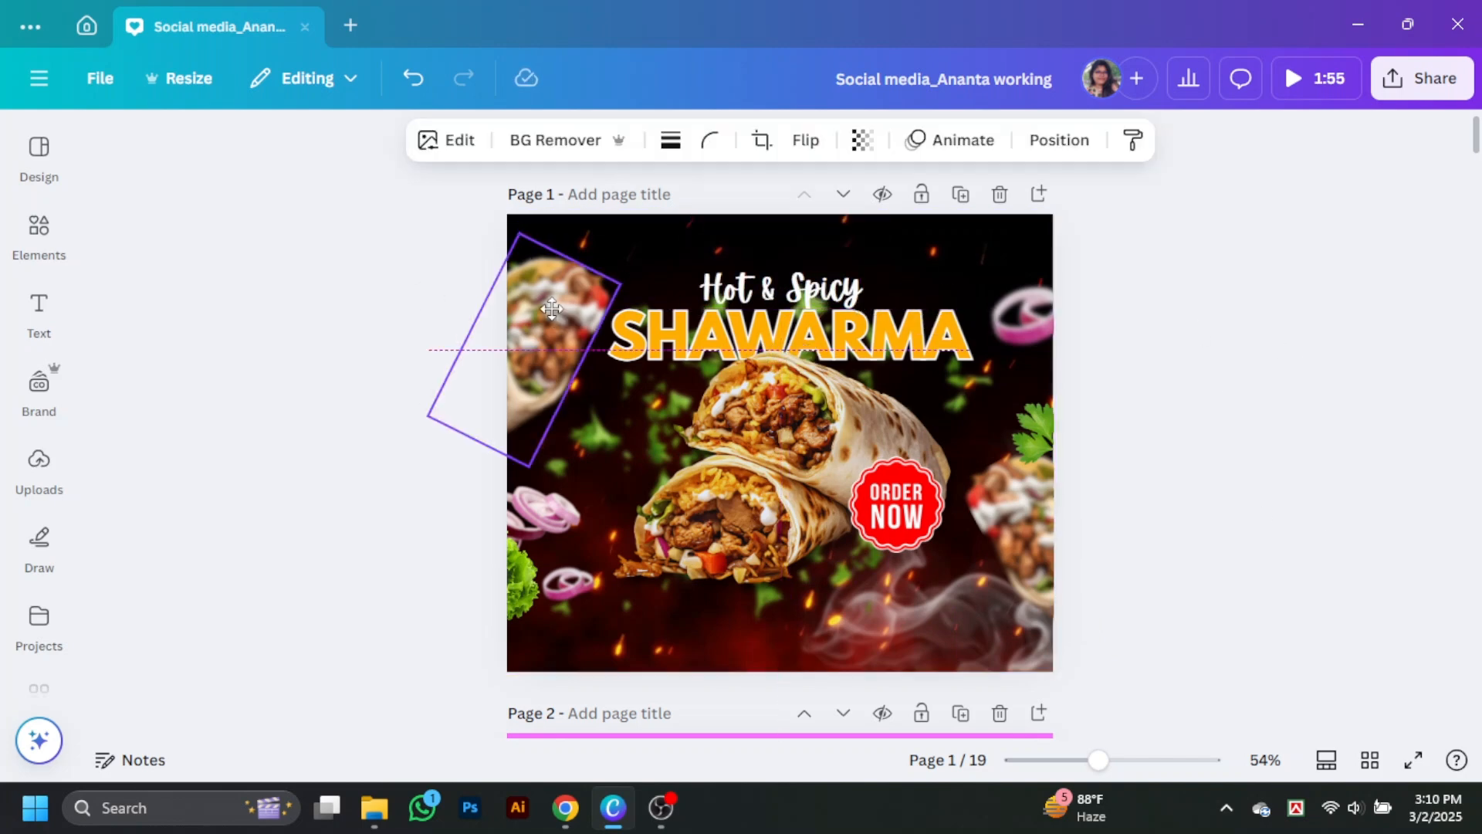
left_click(1254, 359)
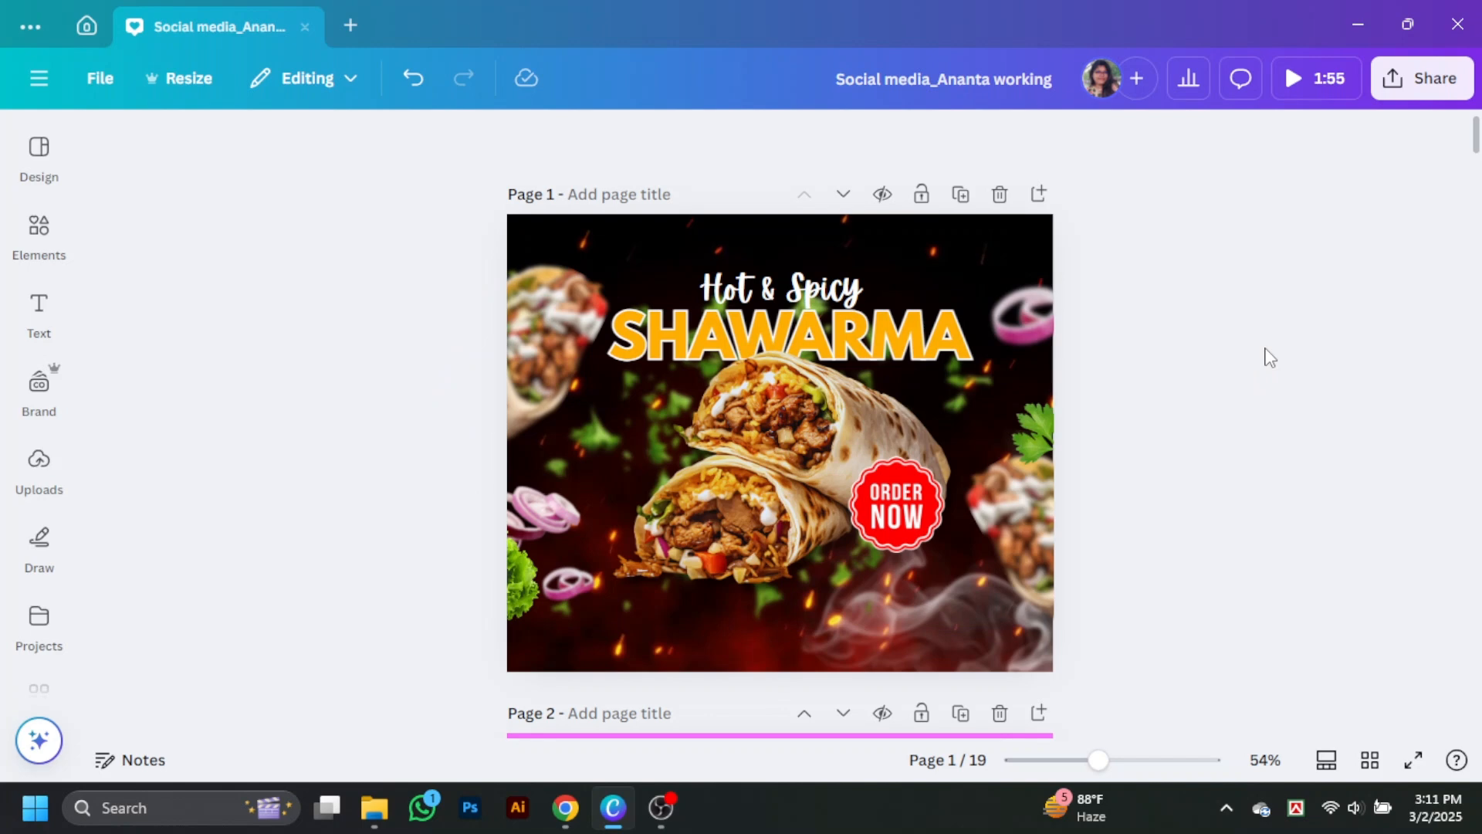
Step: Search the graphics for "phone"
left_click(50, 257)
scroll(340, 386, "down", 5)
left_click(469, 448)
left_click(44, 238)
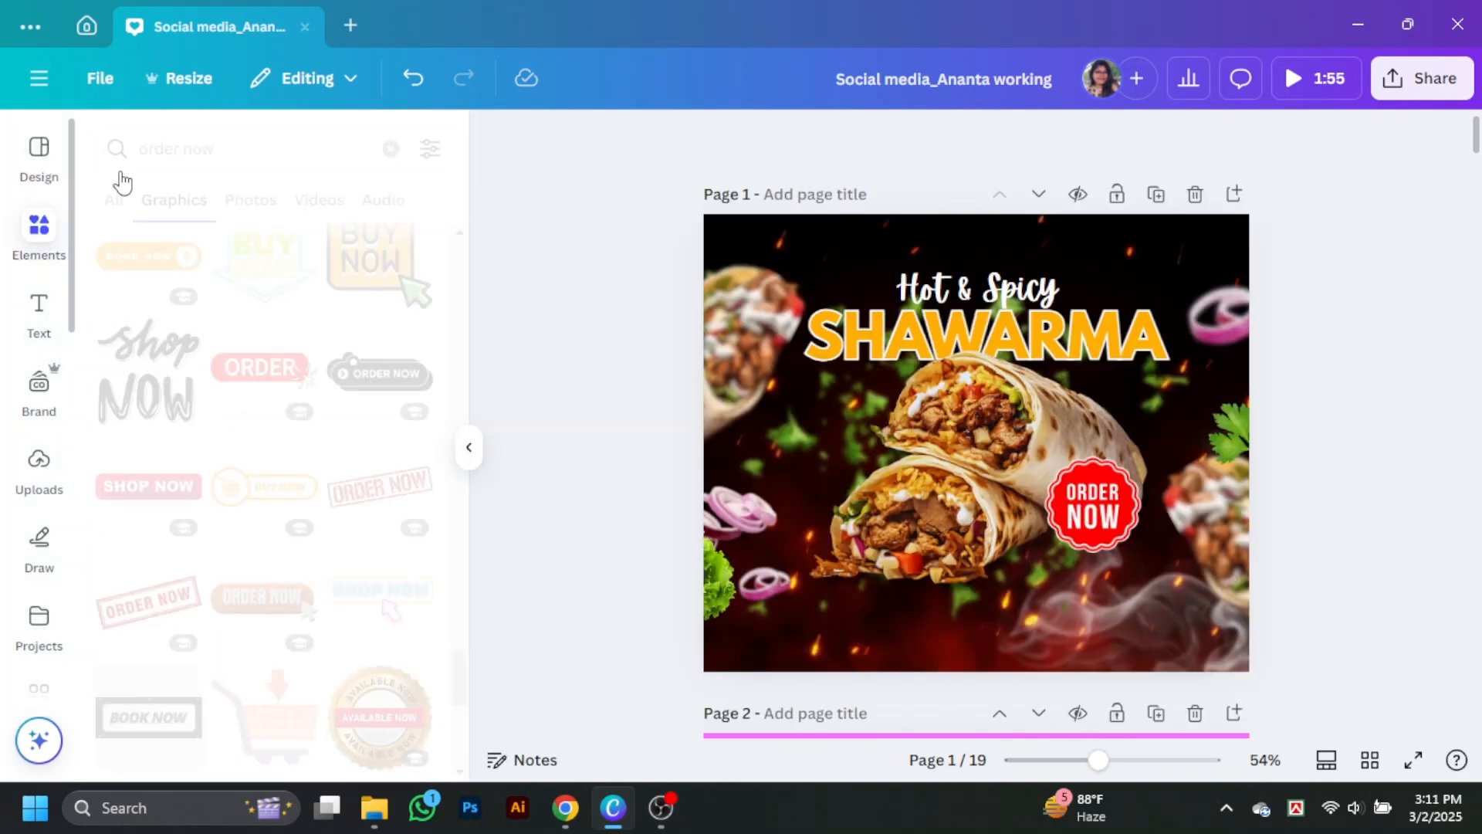
type("phone")
key("Return")
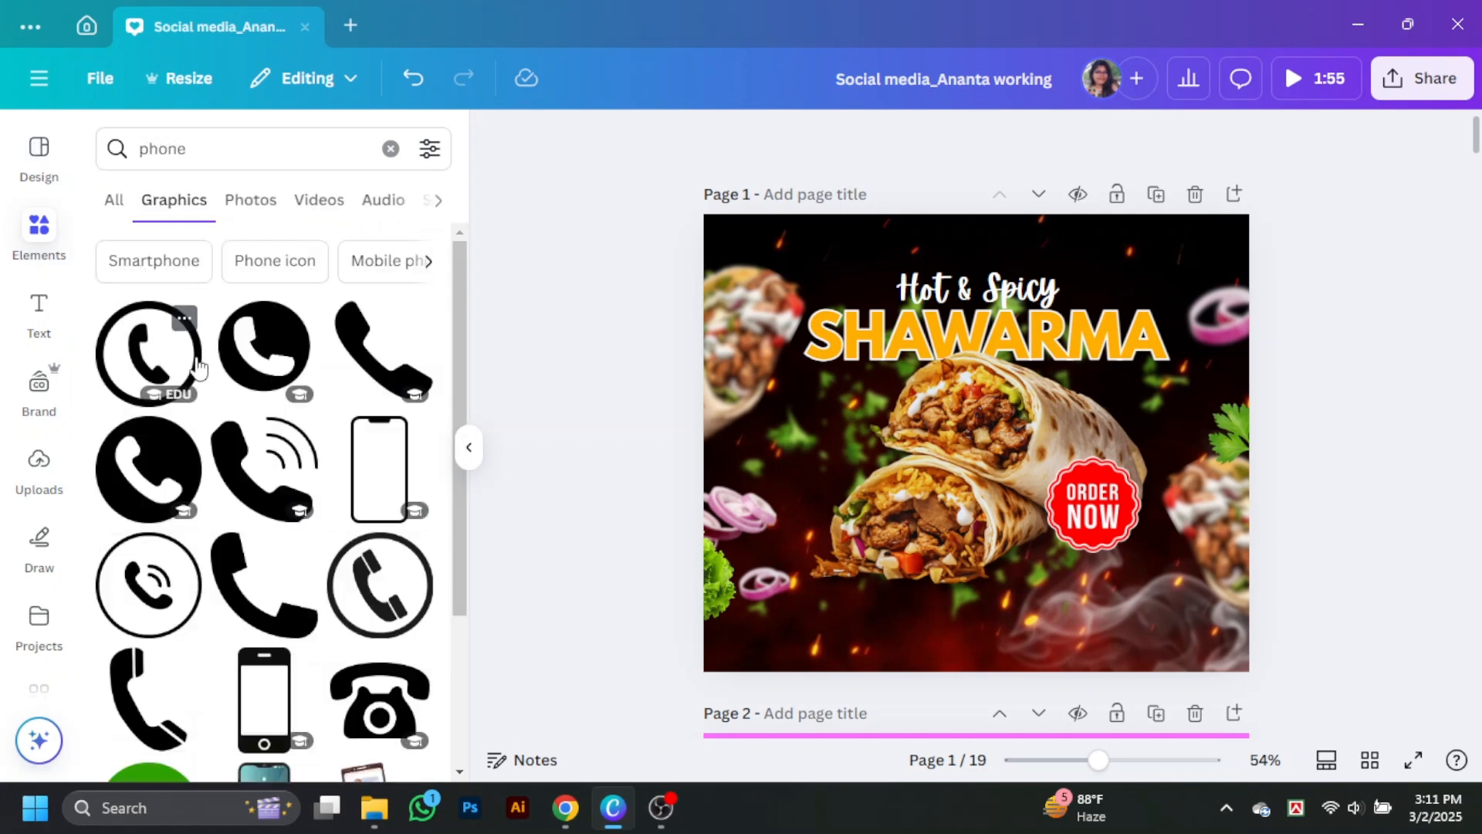
Step: Try the outlined circular phone icon in orange at a small size near the design's bottom, and delete it
left_click(172, 378)
left_click(769, 141)
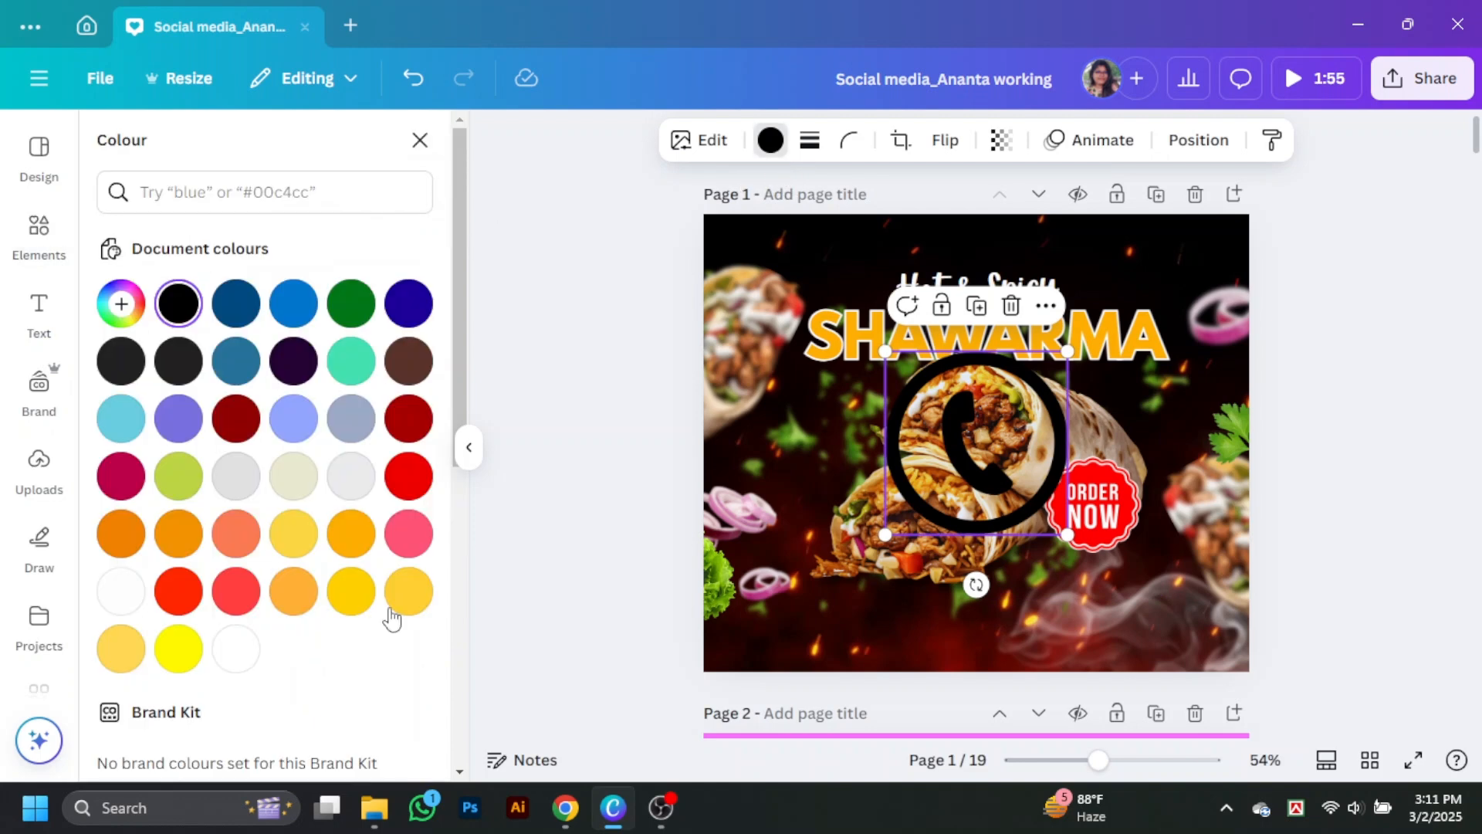
left_click(351, 533)
left_click_drag(1023, 491, 848, 550)
left_click_drag(807, 545, 915, 622)
left_click(932, 554)
Step: Add the solid round phone icon from the phone graphics and colour it orange
left_click(265, 340)
left_click(781, 140)
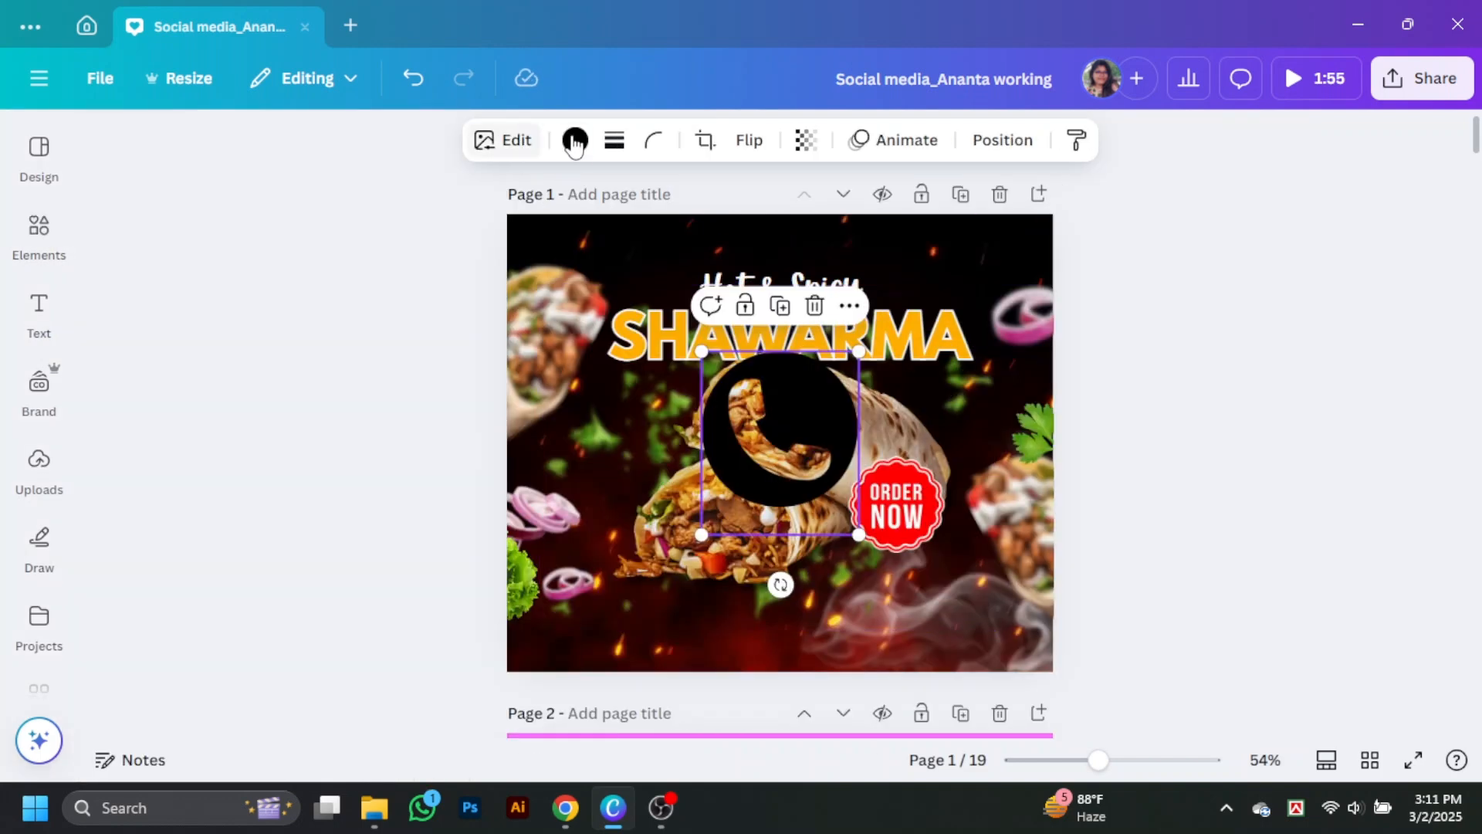
left_click(350, 600)
Step: Shrink the orange phone icon to a small contact symbol and place it below the central wraps, left of centre
left_click_drag(803, 424, 745, 602)
left_click_drag(801, 711, 689, 581)
left_click_drag(659, 550, 654, 626)
left_click(419, 201)
left_click_drag(1099, 761, 1155, 763)
scroll(1104, 576, "down", 6)
scroll(1104, 585, "up", 2)
left_click_drag(473, 486, 420, 427)
left_click_drag(374, 367, 433, 355)
Step: Search the graphics for "location" and add a black map pin icon with a base to the design
left_click(39, 231)
left_click(386, 156)
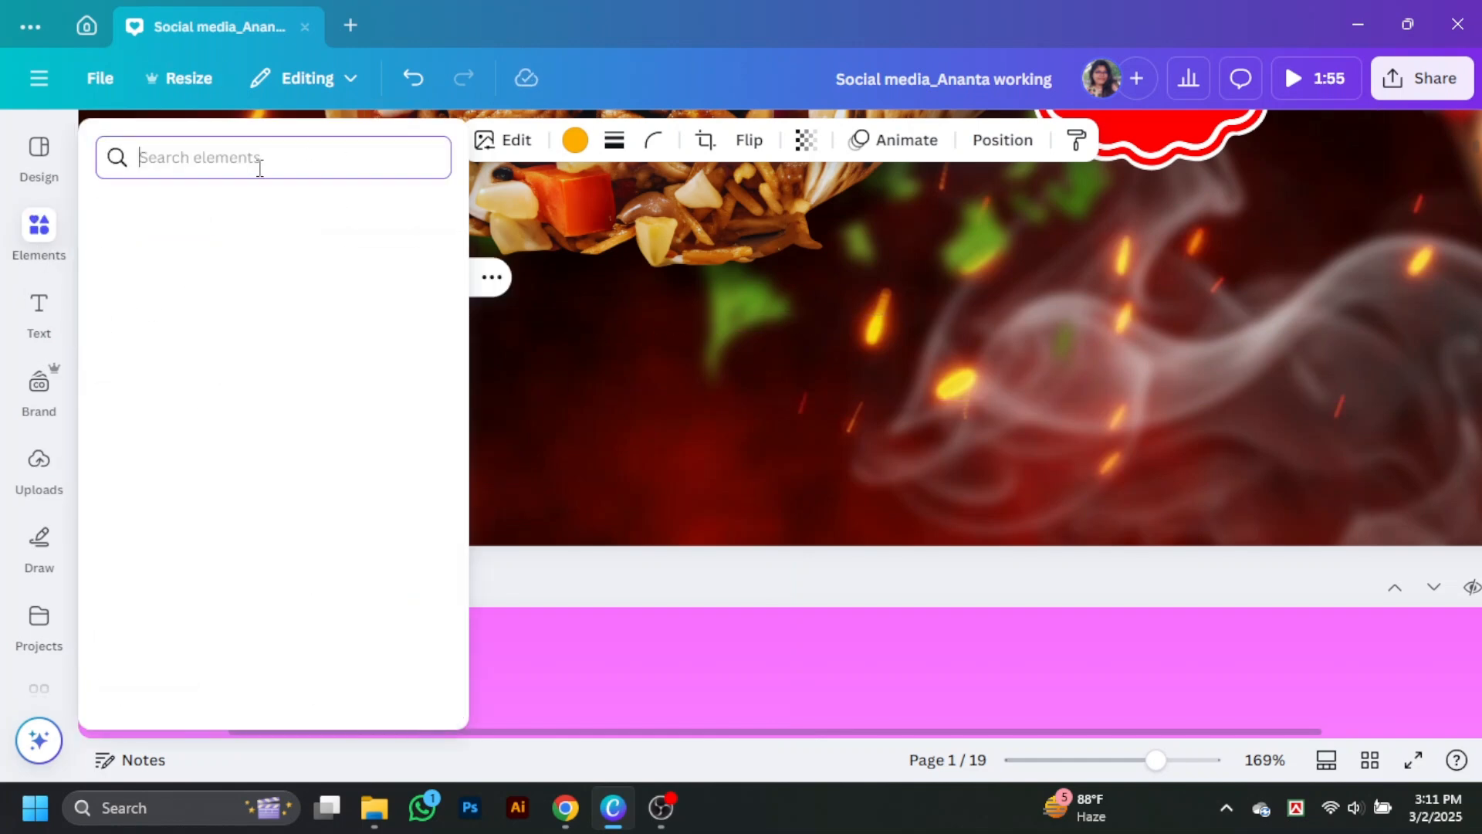
type("em")
key("BackSpace")
key("BackSpace")
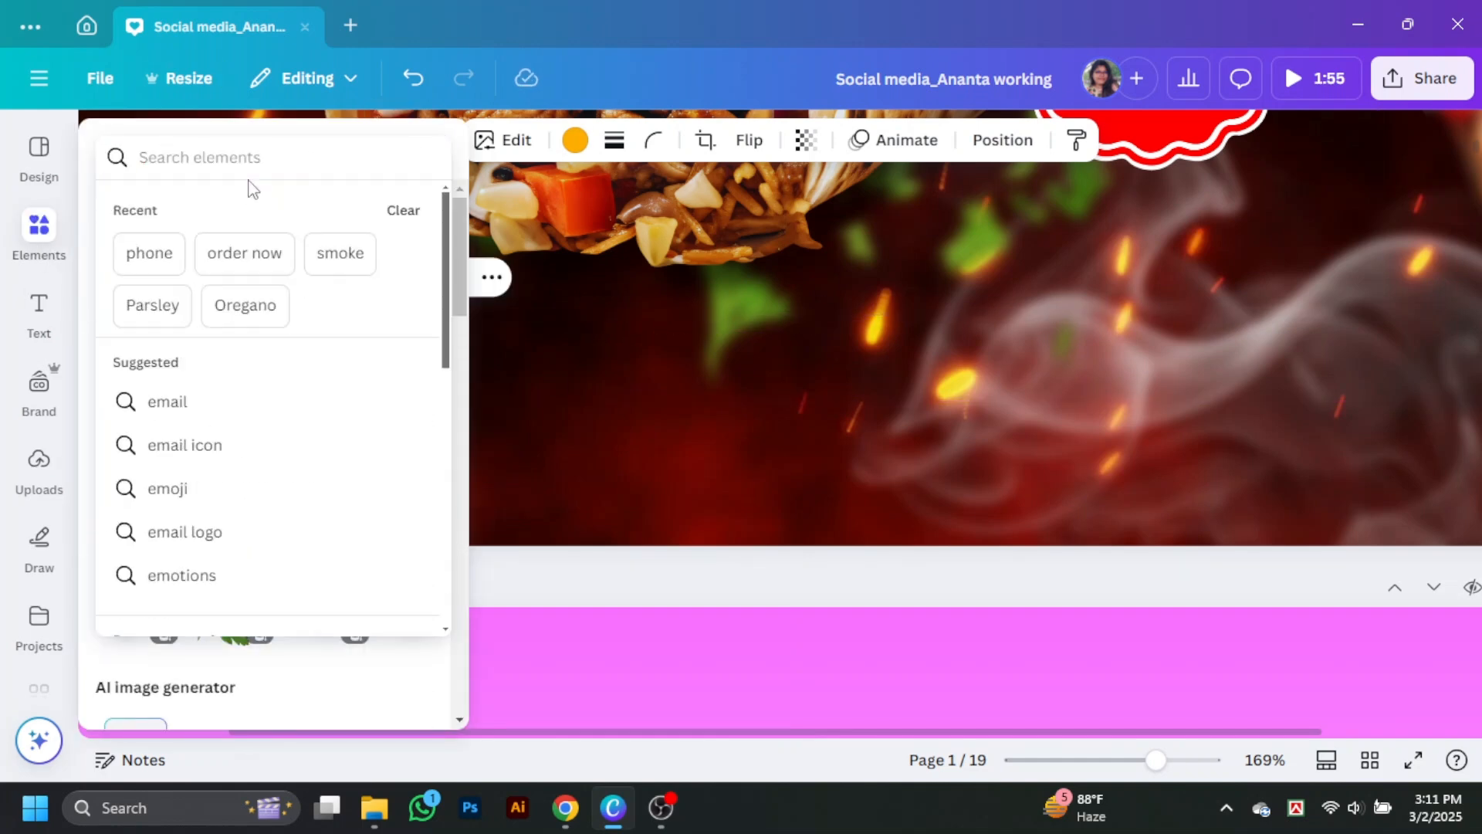
type("location")
key("Return")
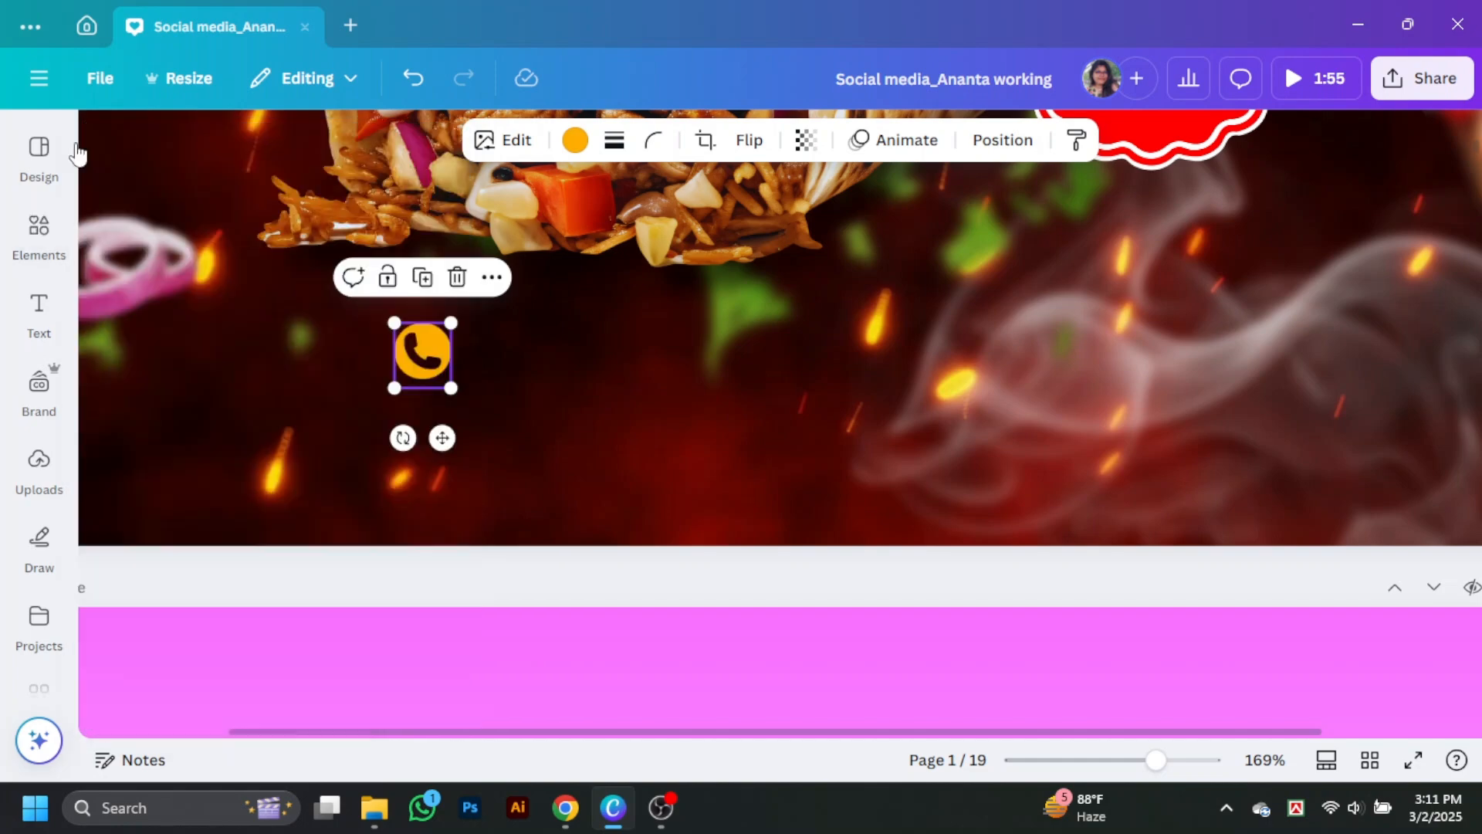
left_click(39, 230)
left_click(414, 445)
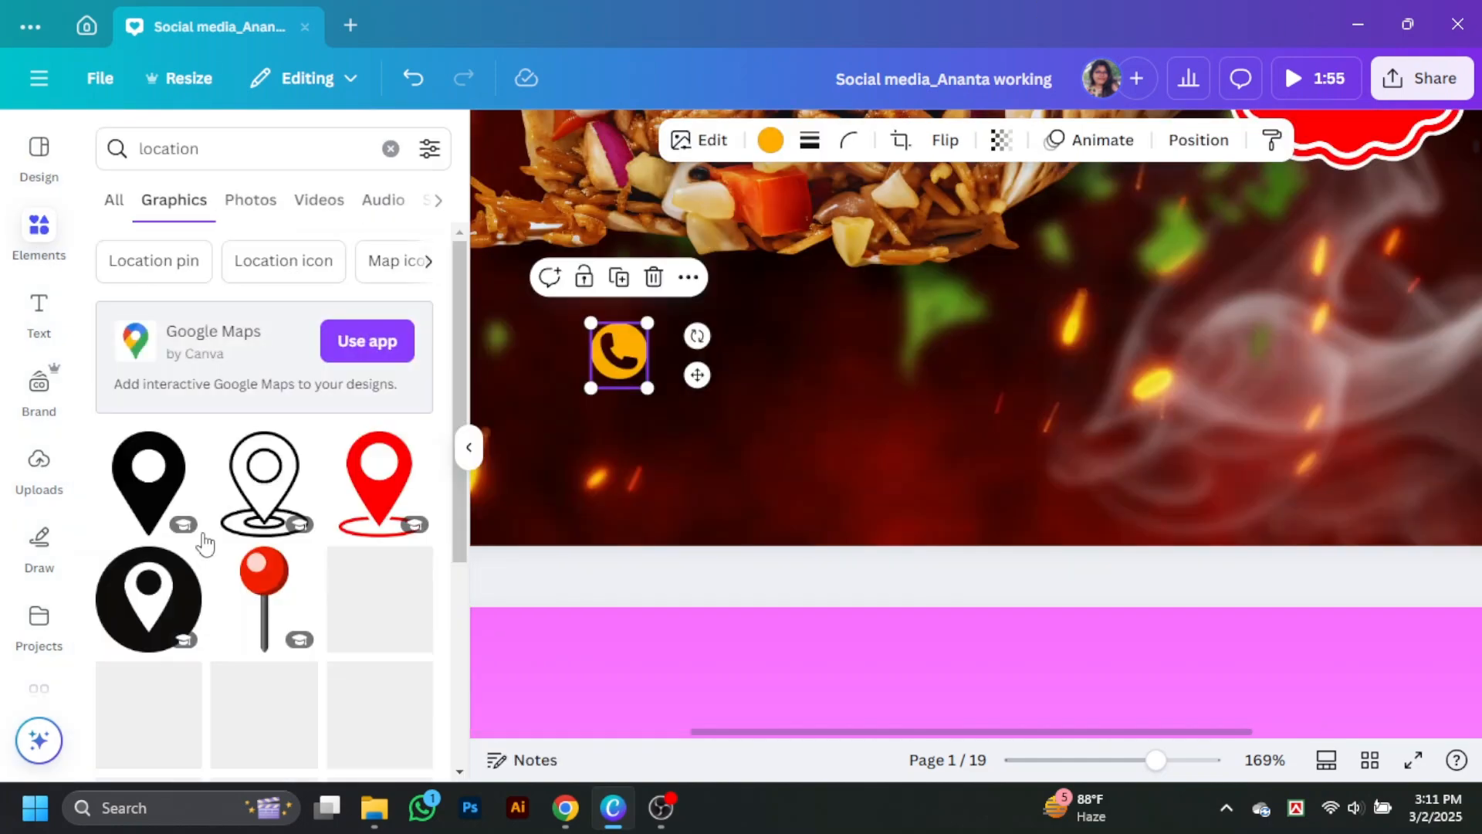
left_click_drag(371, 596, 804, 486)
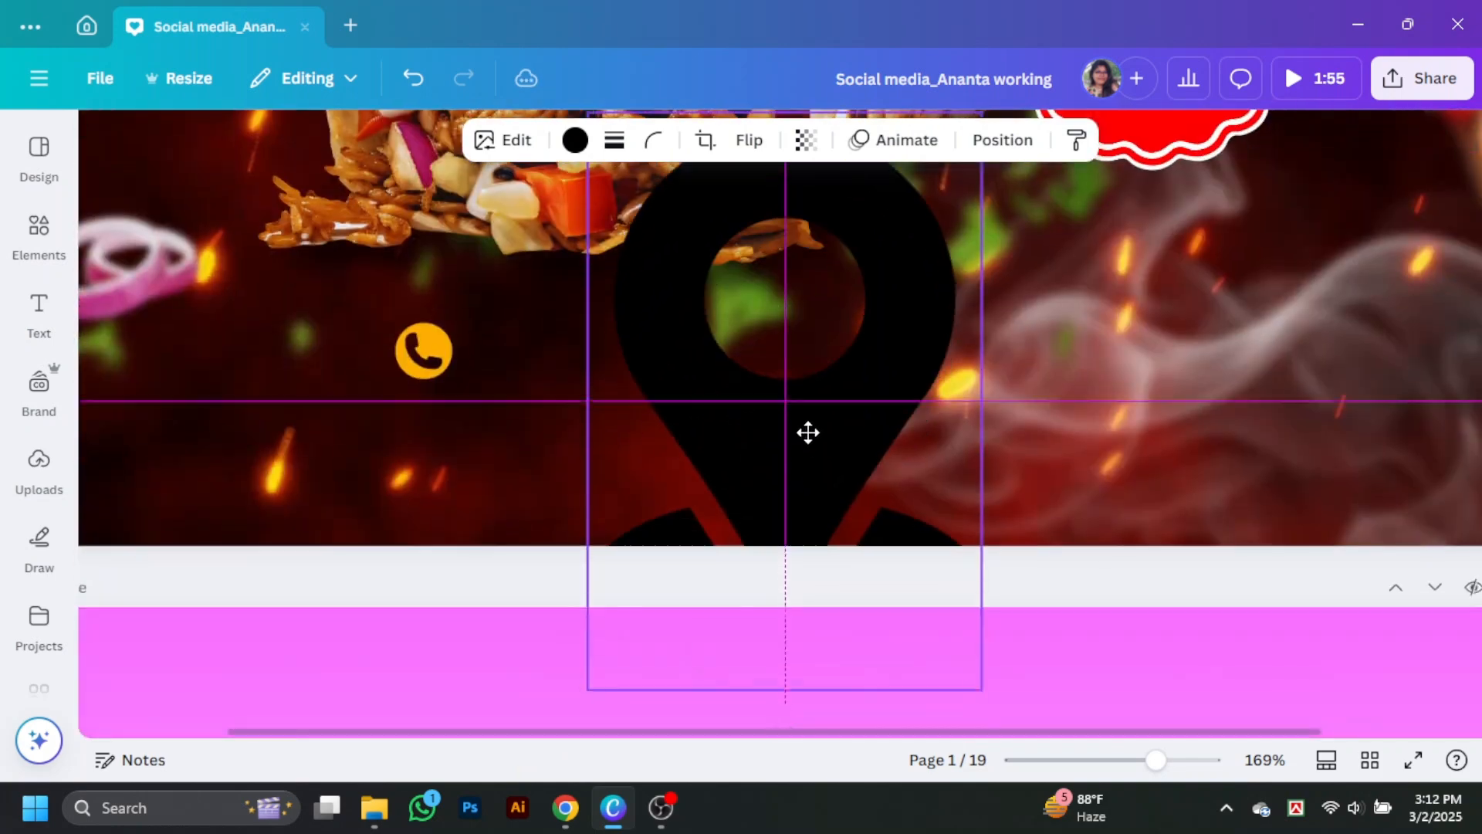
Step: Shrink the location pin, place it near the design's bottom edge, and move the phone icon directly above it
left_click_drag(981, 691, 744, 244)
left_click_drag(652, 224, 685, 445)
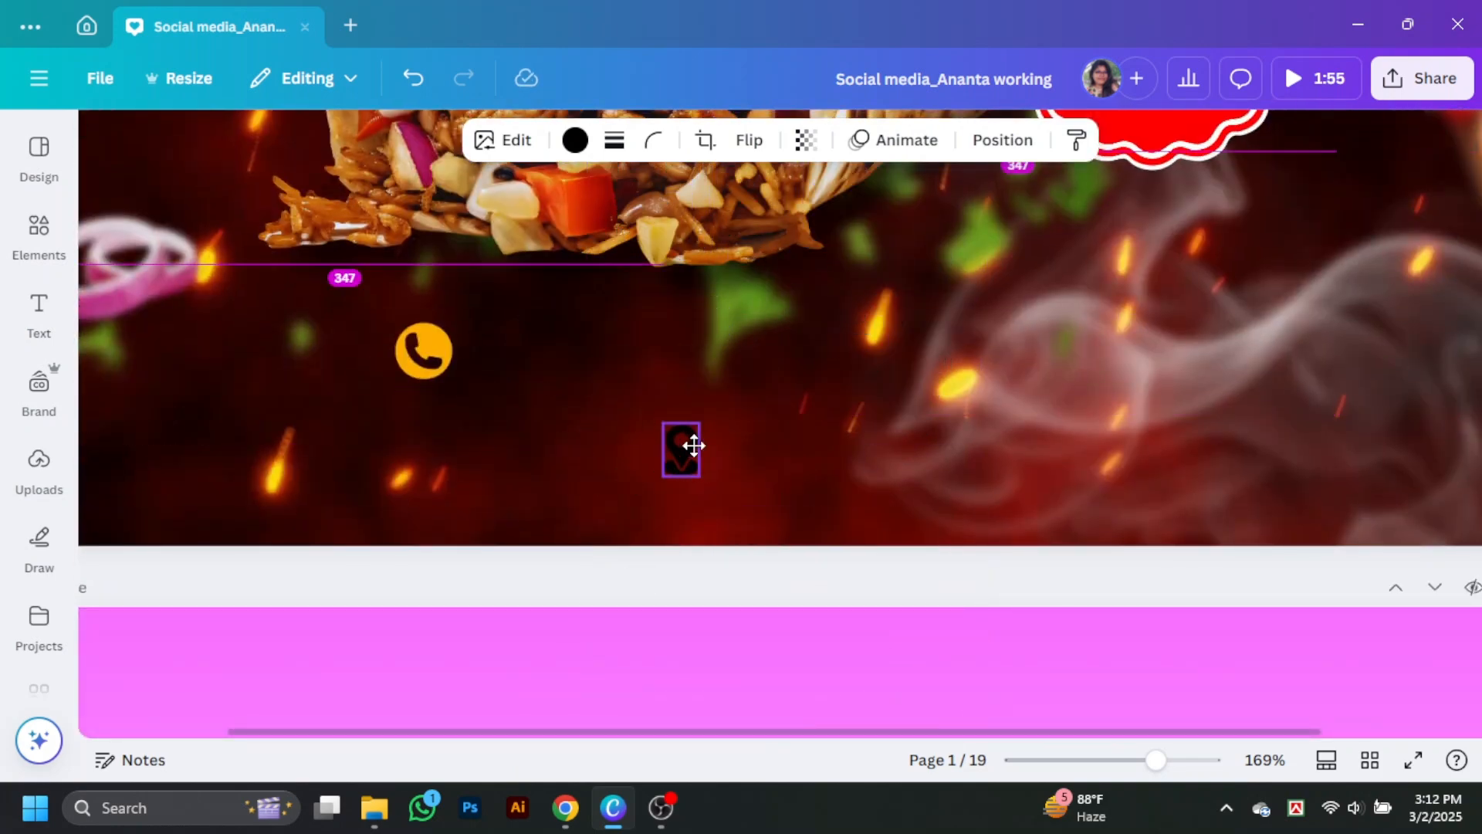
left_click_drag(427, 342, 632, 368)
Step: Colour the small location pin yellow
left_click(682, 450)
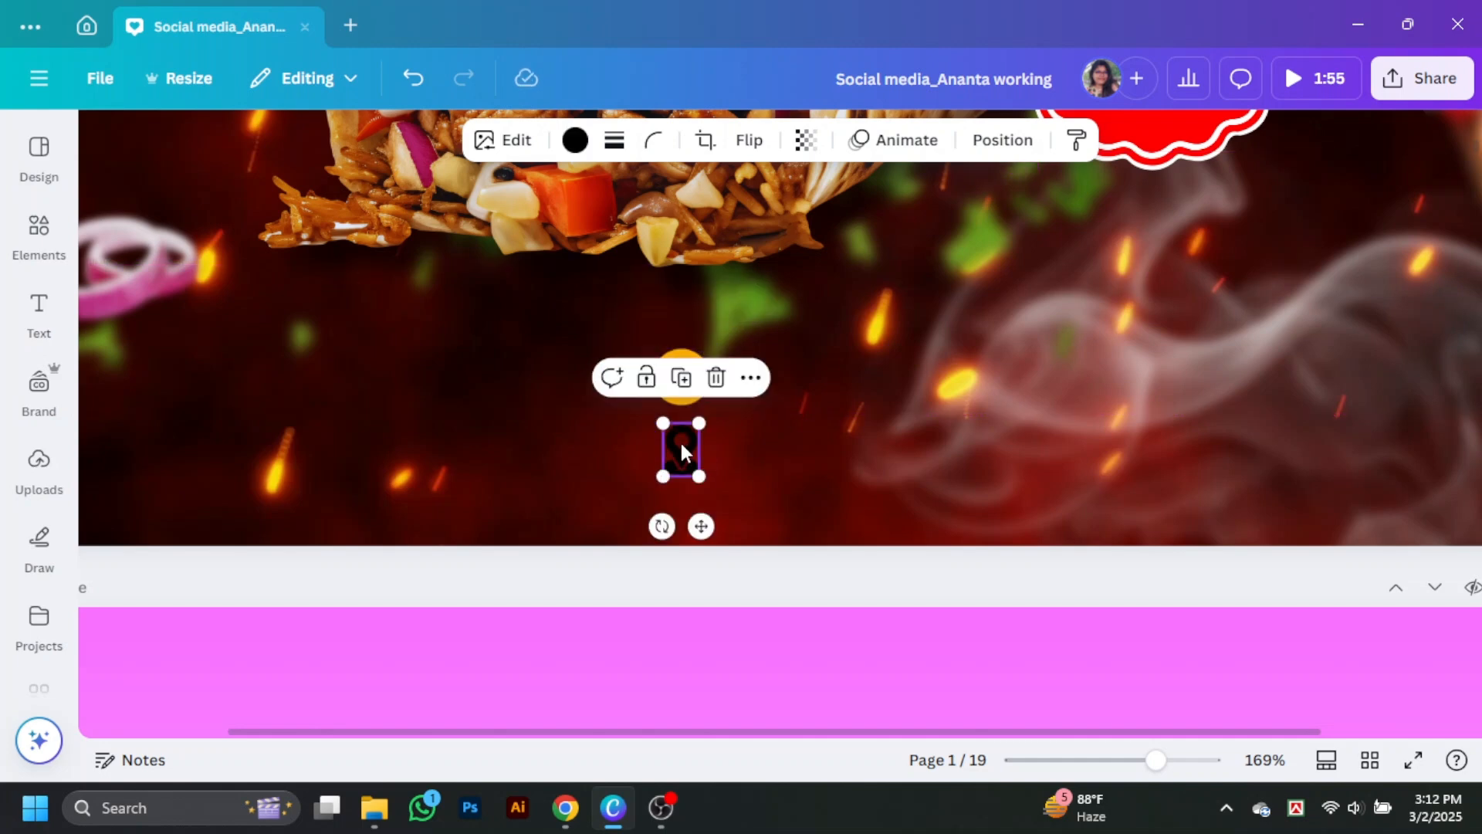
left_click(575, 141)
left_click(355, 653)
scroll(878, 443, "up", 2)
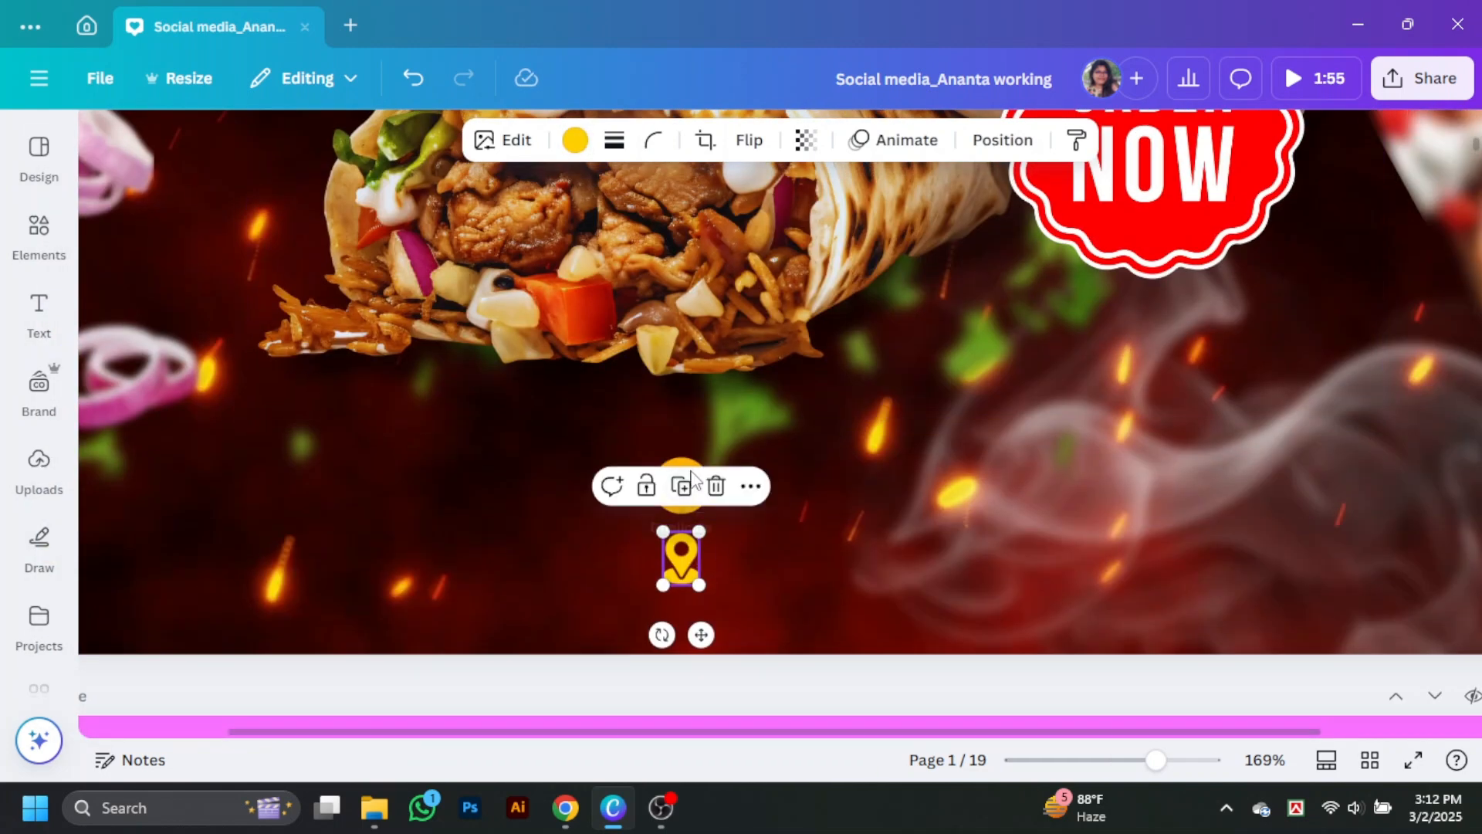
Step: Shift the phone icon and location pin slightly to the right and recolour the pin orange to match the phone icon
left_click_drag(686, 463, 720, 461)
left_click_drag(682, 551, 716, 550)
left_click(575, 141)
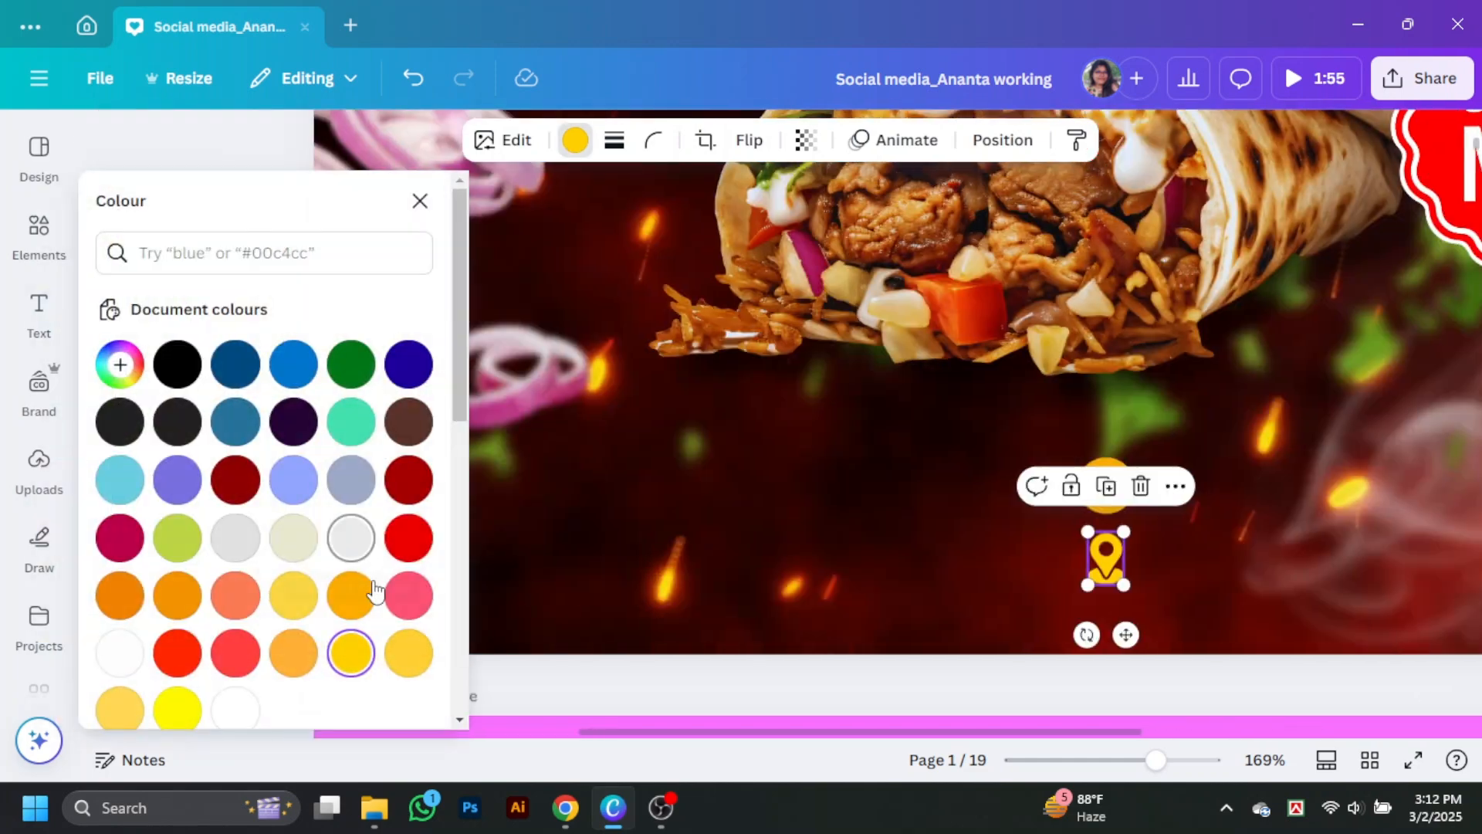
left_click(363, 590)
left_click(937, 400)
scroll(1143, 477, "up", 1)
scroll(1155, 484, "down", 1)
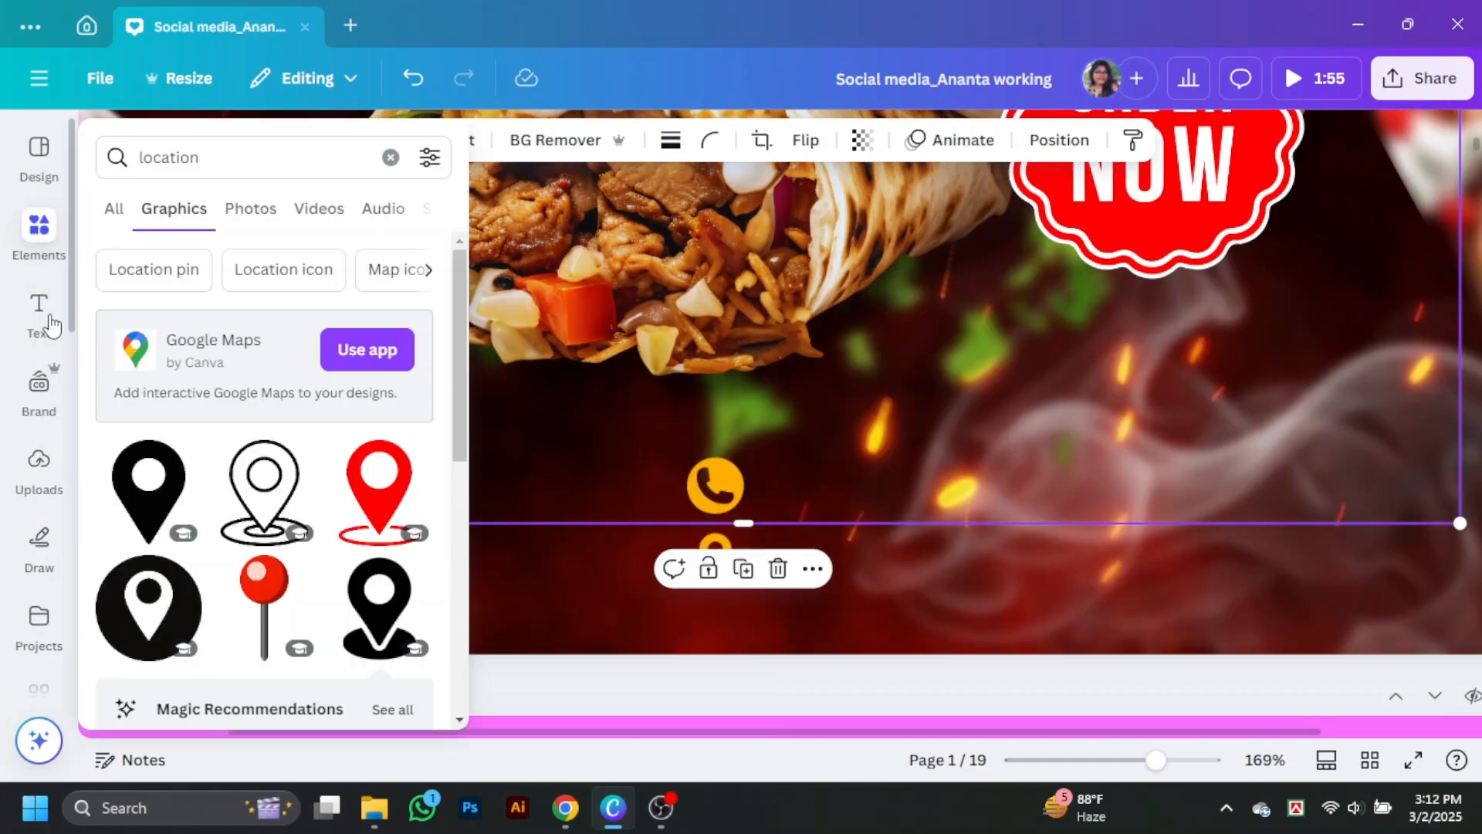
Step: Add a subheading text box, move it down near the contact icons and set its font size to 15
left_click(51, 322)
left_click(238, 456)
left_click(470, 446)
left_click_drag(600, 397, 914, 478)
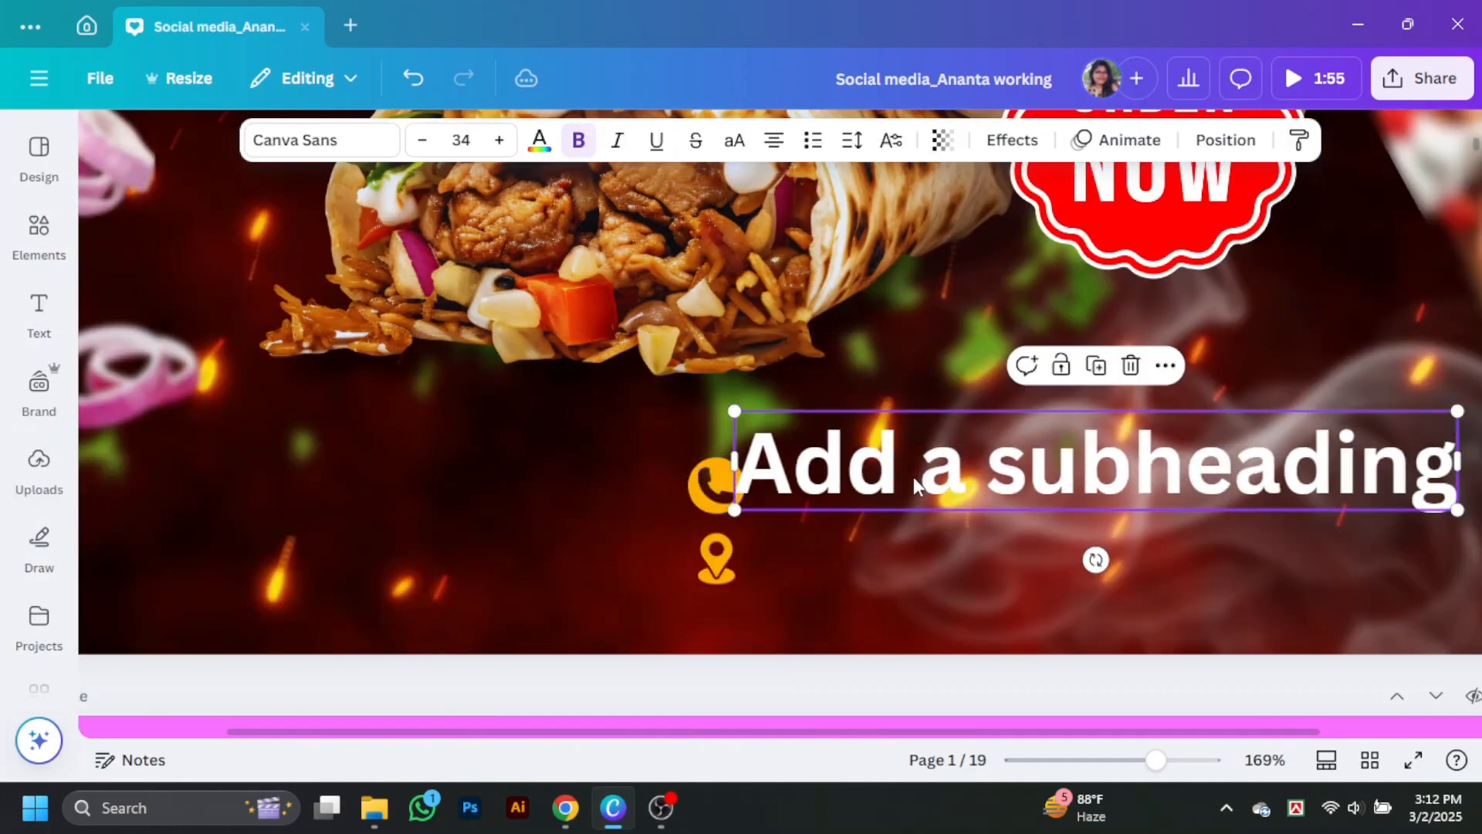
left_click(468, 144)
type("15")
key("Return")
left_click(443, 596)
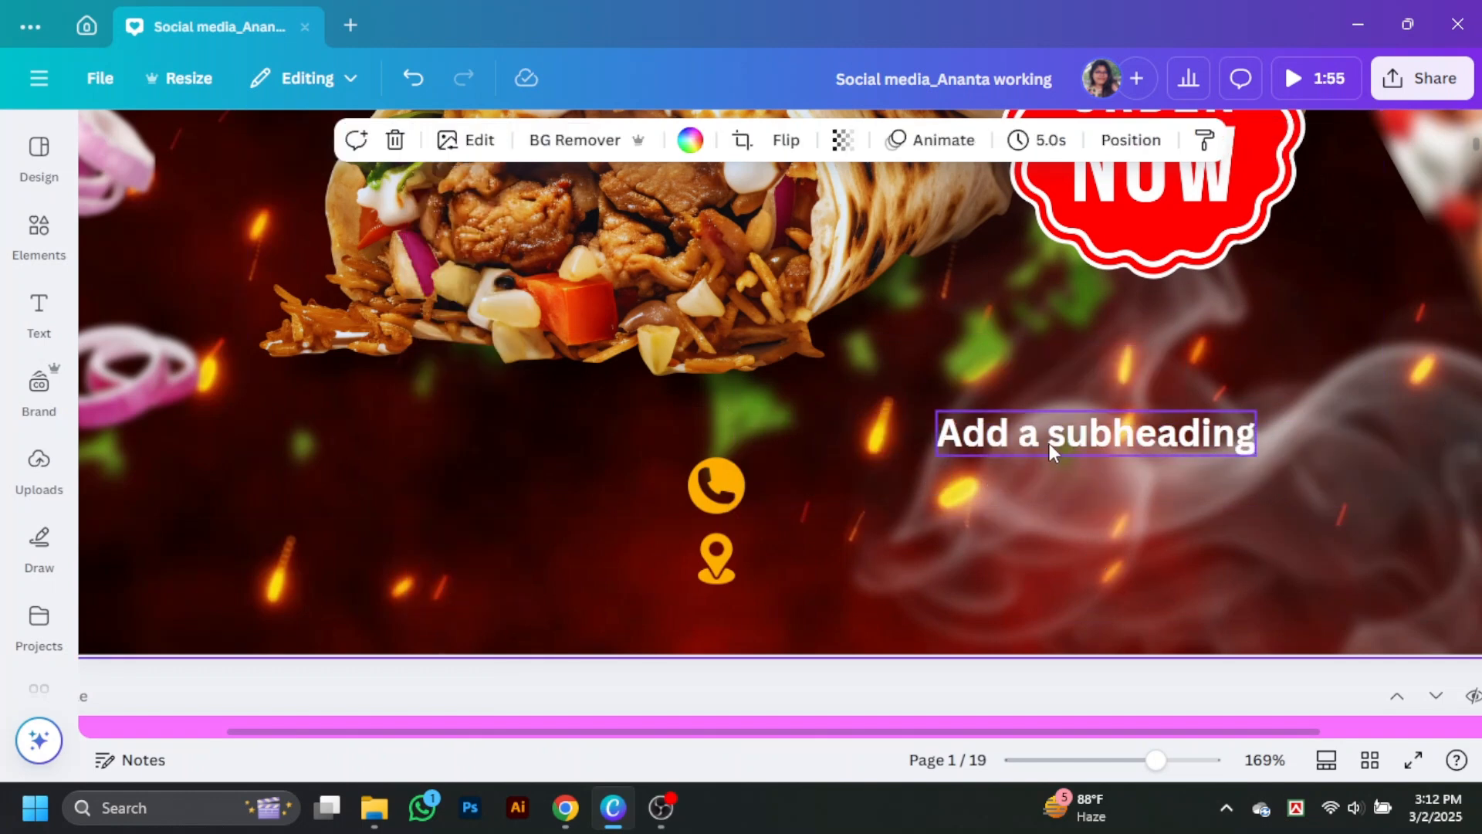
Step: Place the subheading beside the phone icon and replace its wording with the contact phone number
left_click_drag(1049, 445, 886, 491)
double_click(880, 492)
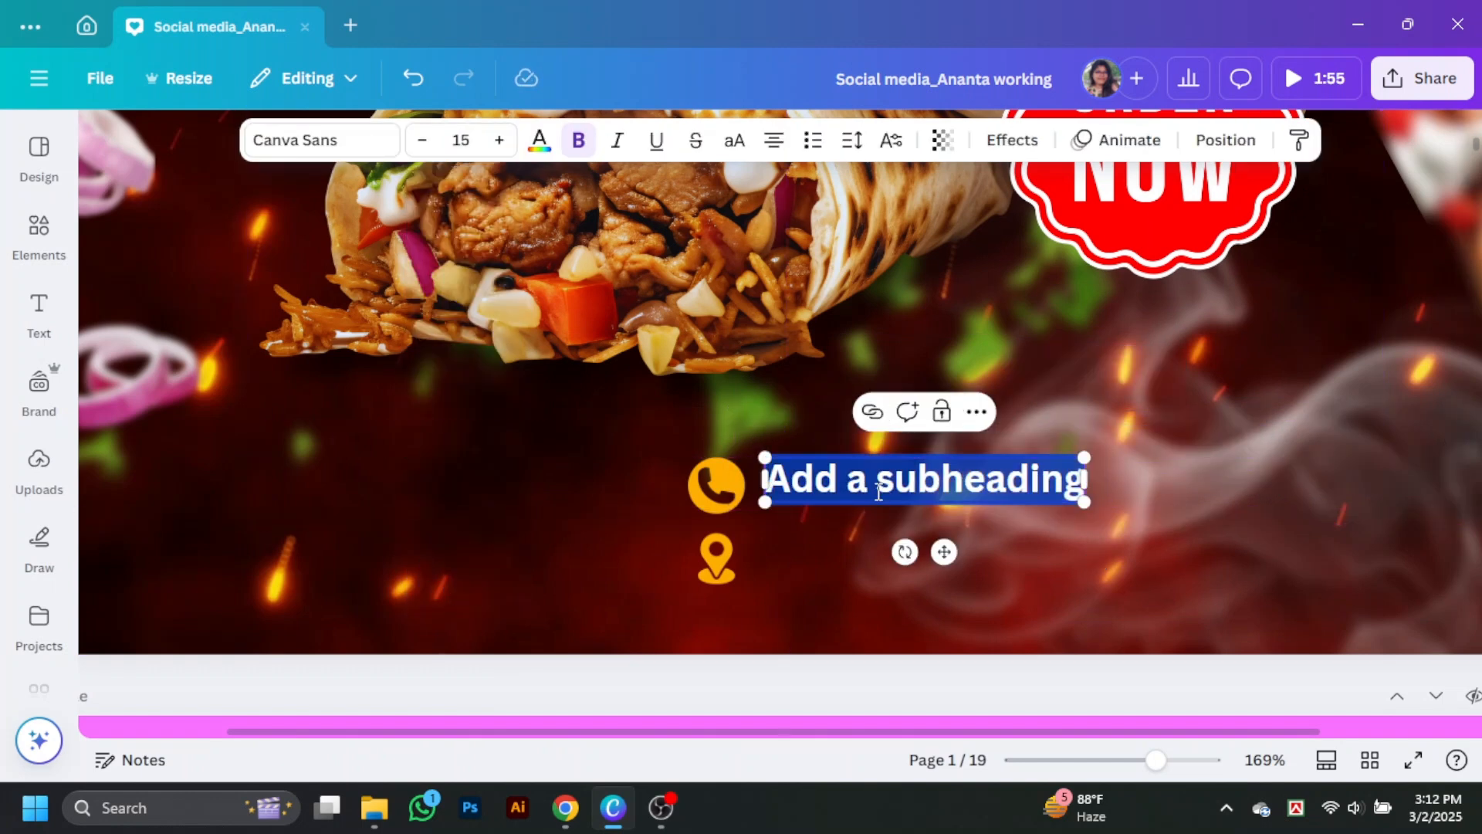
key("BackSpace")
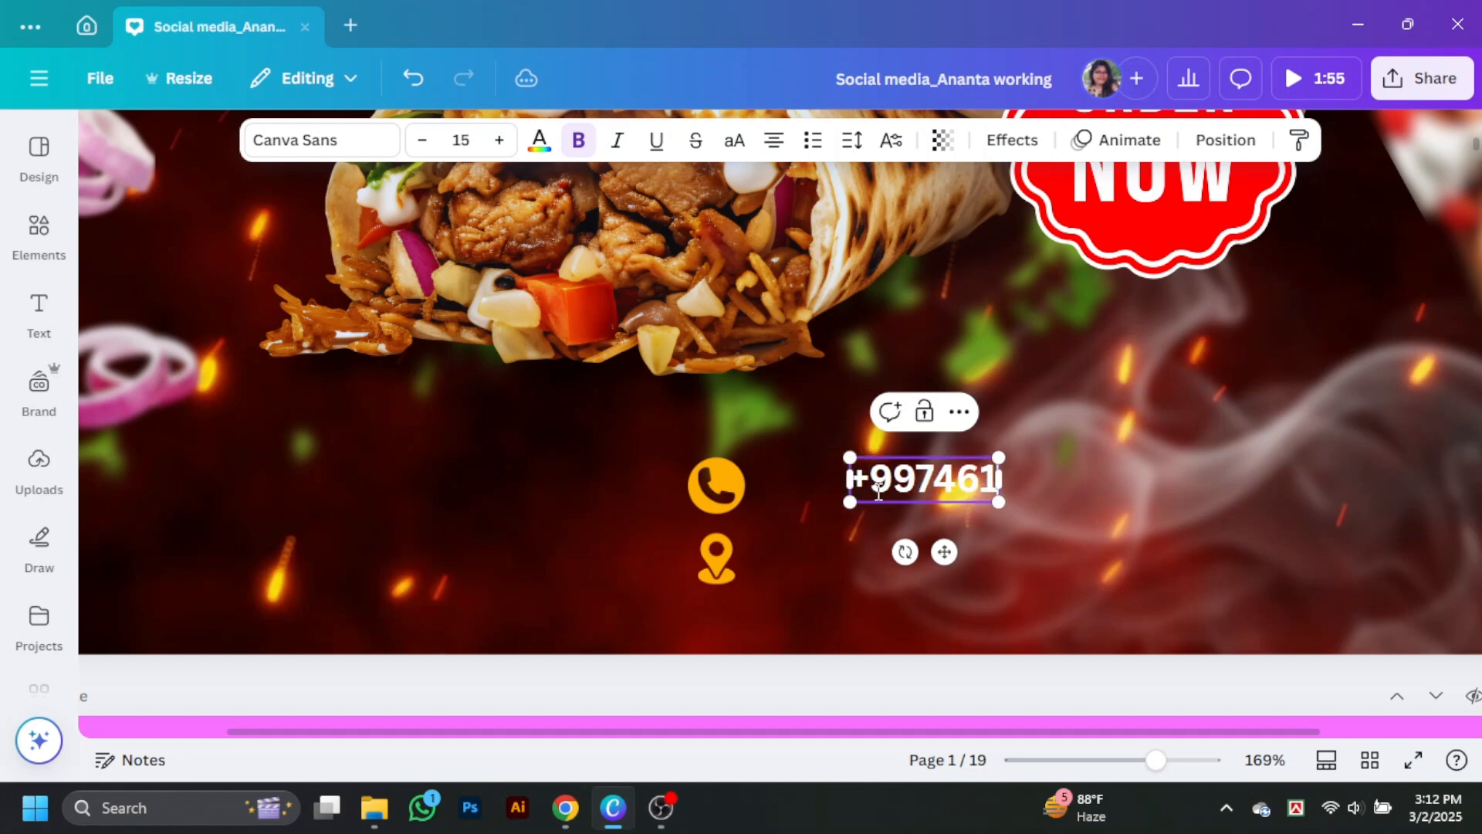
left_click(888, 516)
Step: Duplicate the phone number text beneath itself, replace the copy with the street address and align it beside the location pin
left_click_drag(951, 480, 919, 572)
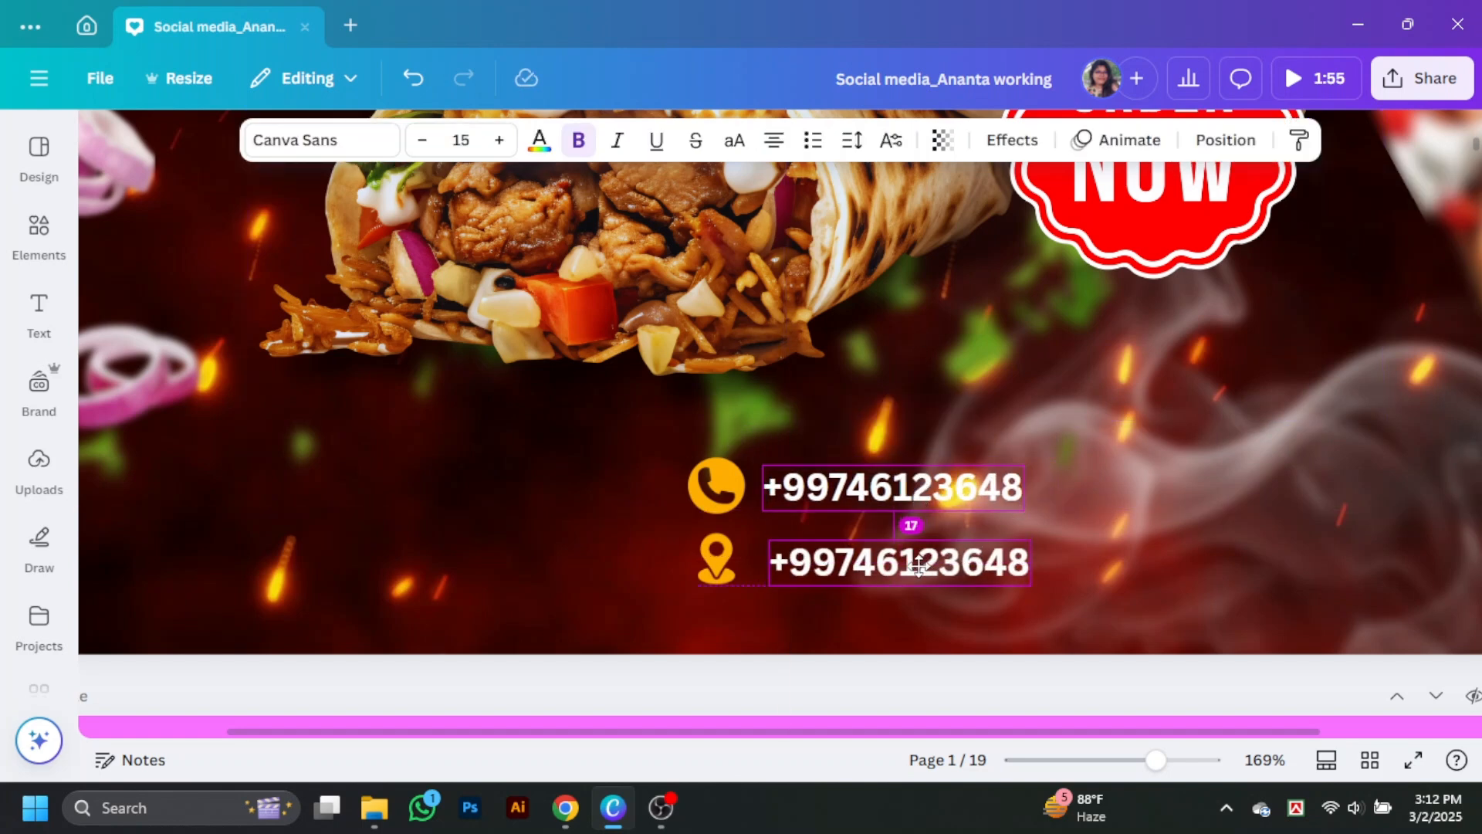
double_click(917, 557)
type("123,Street park, L")
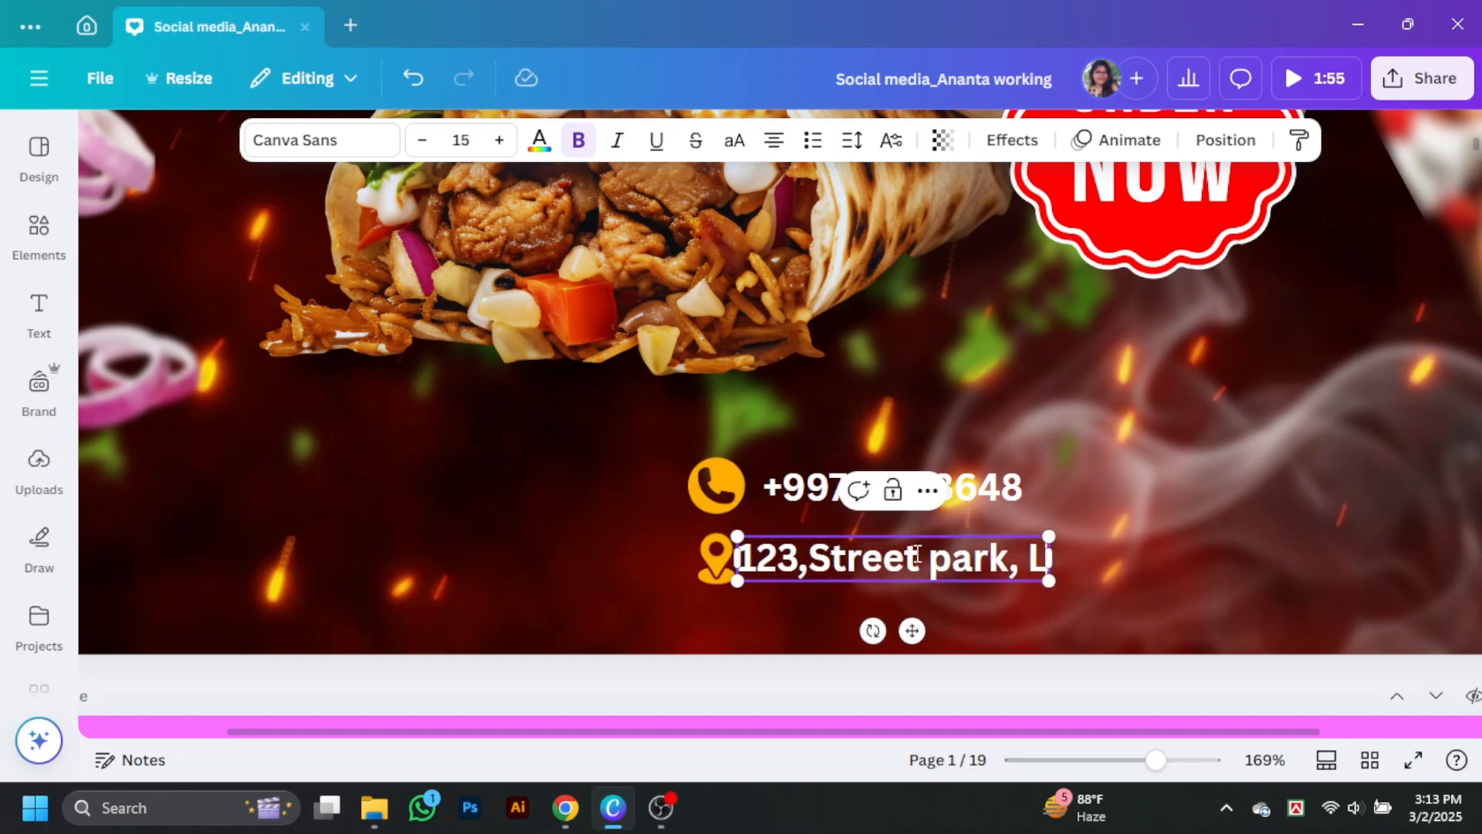
type("ondon")
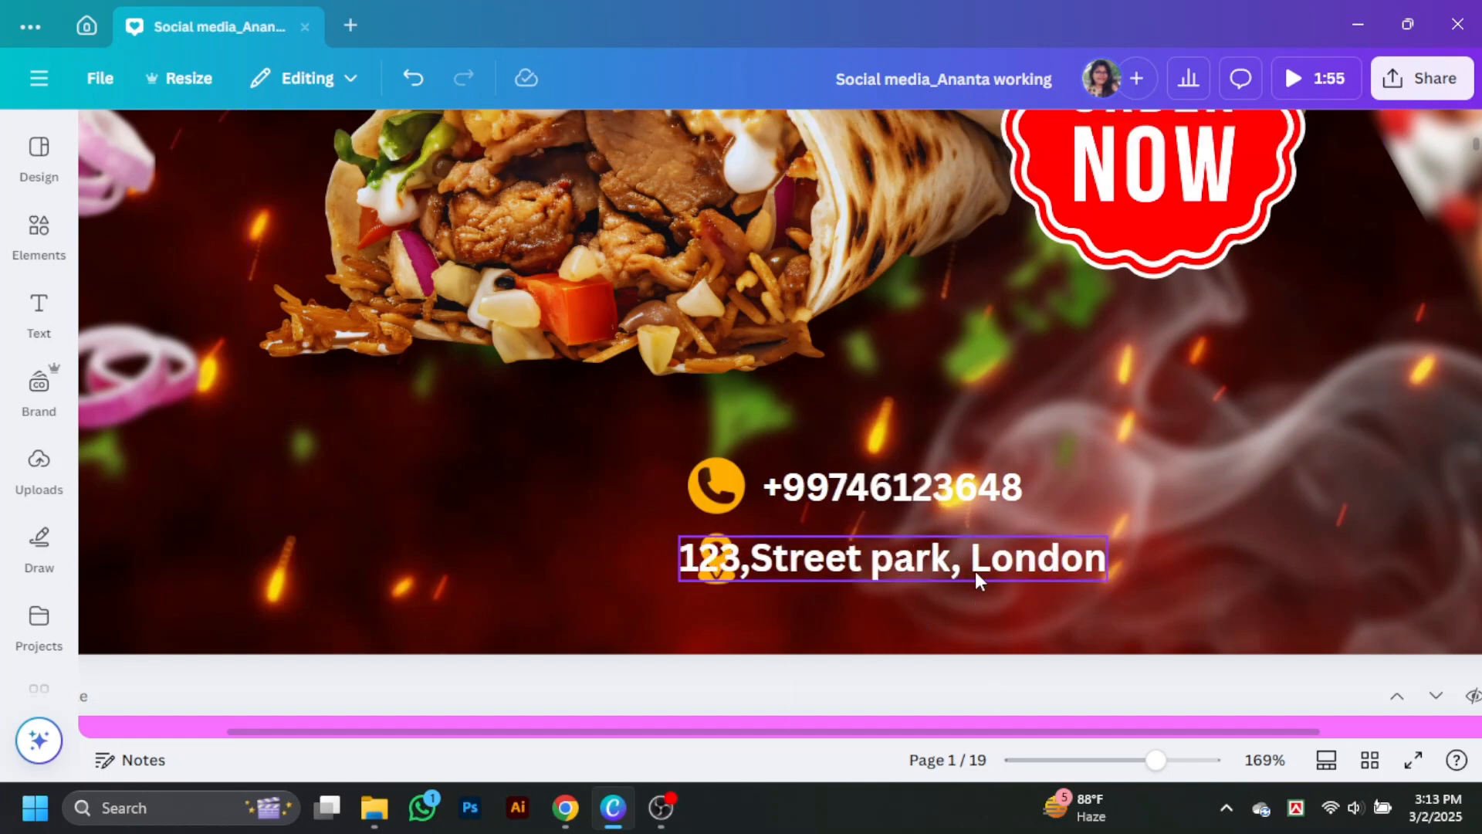
left_click_drag(975, 572, 1044, 568)
Step: Find a plain line among the elements, add it to the design and bring it down towards the contact details
left_click(39, 235)
left_click(390, 149)
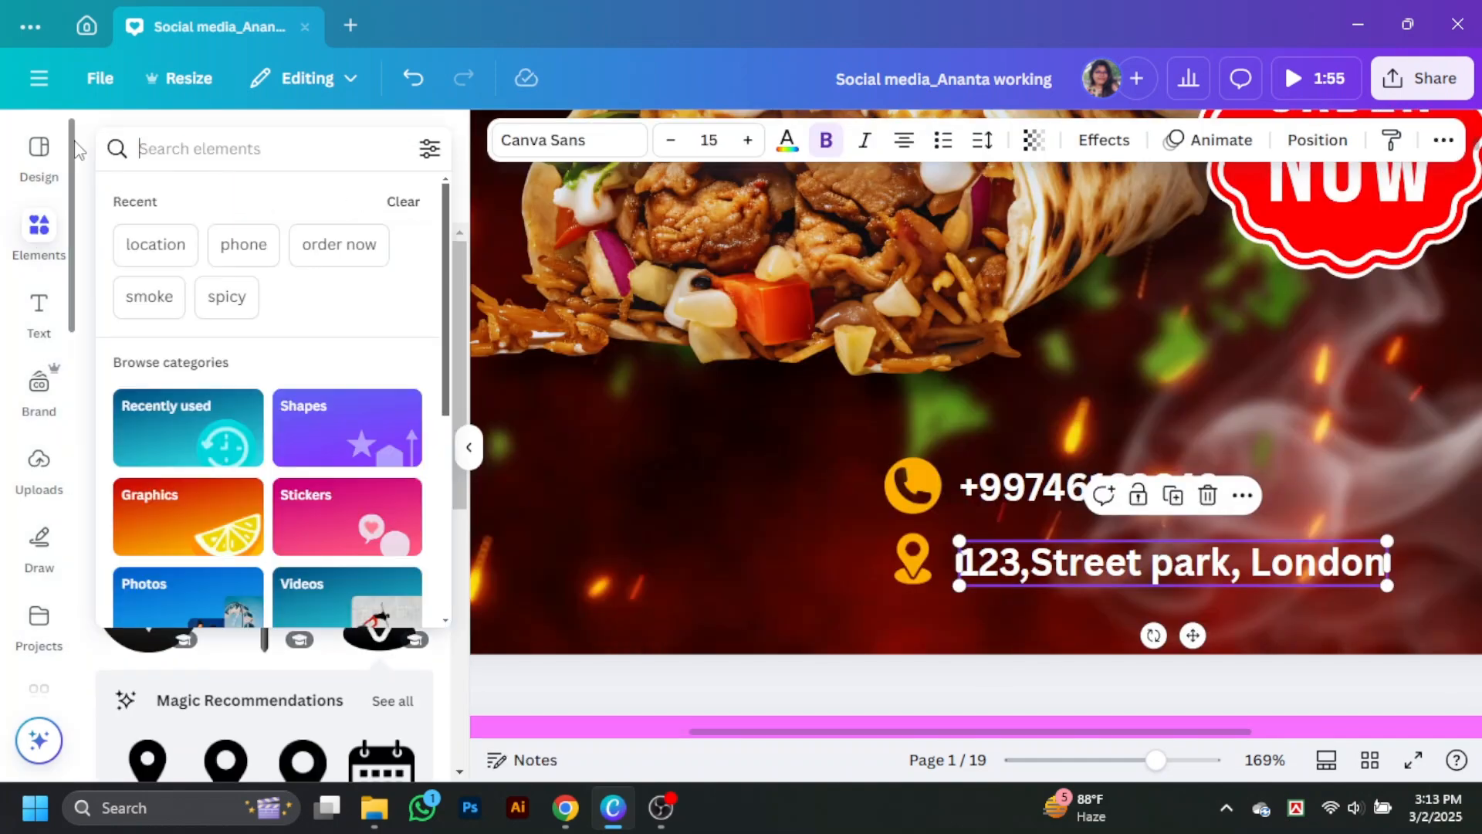
type("line")
left_click(166, 258)
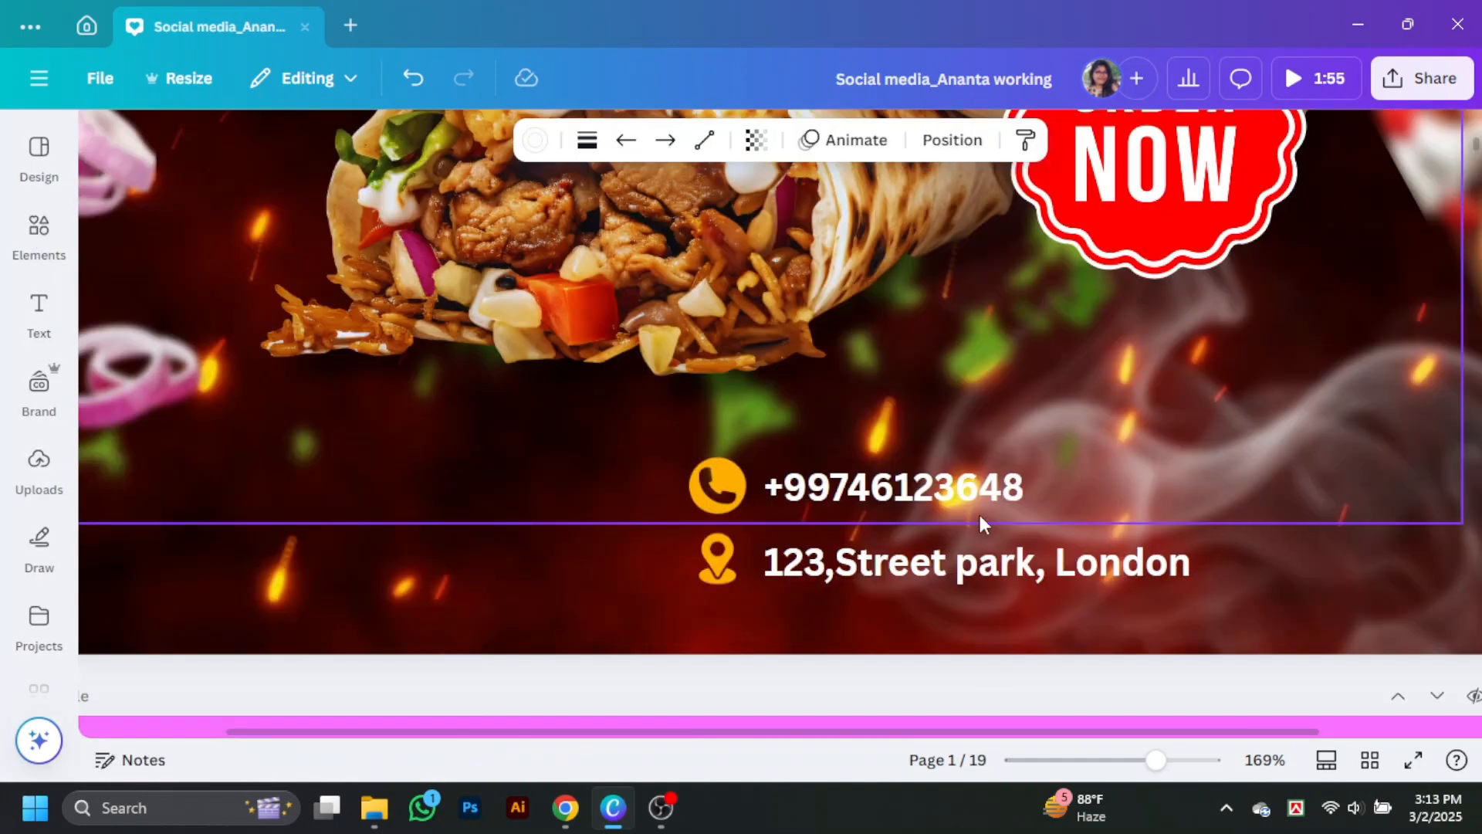
scroll(979, 511, "up", 5)
scroll(981, 440, "down", 4)
left_click_drag(984, 367, 959, 426)
scroll(981, 441, "down", 3)
Step: Rotate the white line to 90°, shorten it to about 63 px and place it as a divider left of the contact icons
left_click(952, 141)
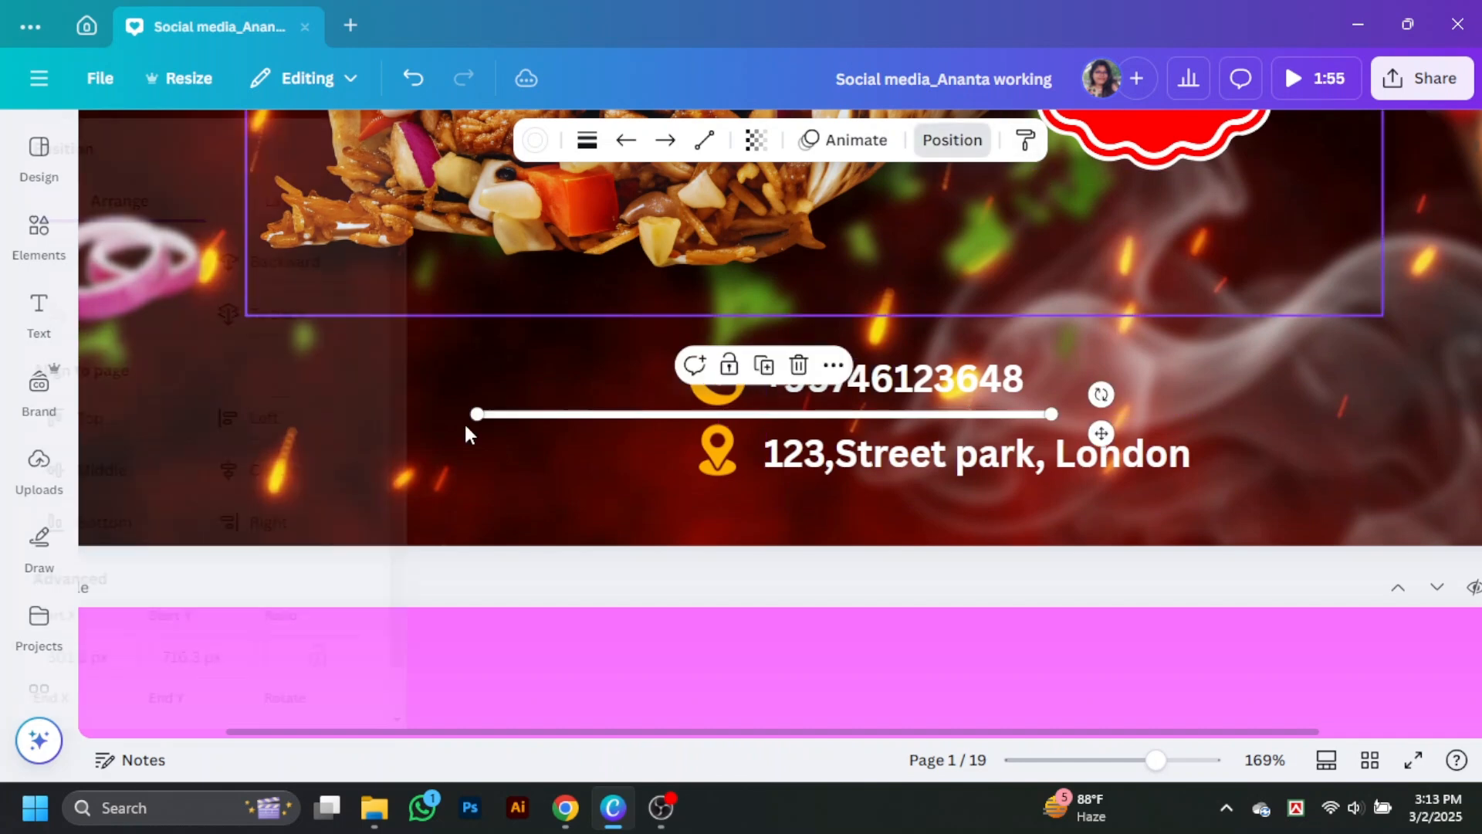
scroll(366, 617, "down", 2)
type("90")
key("Return")
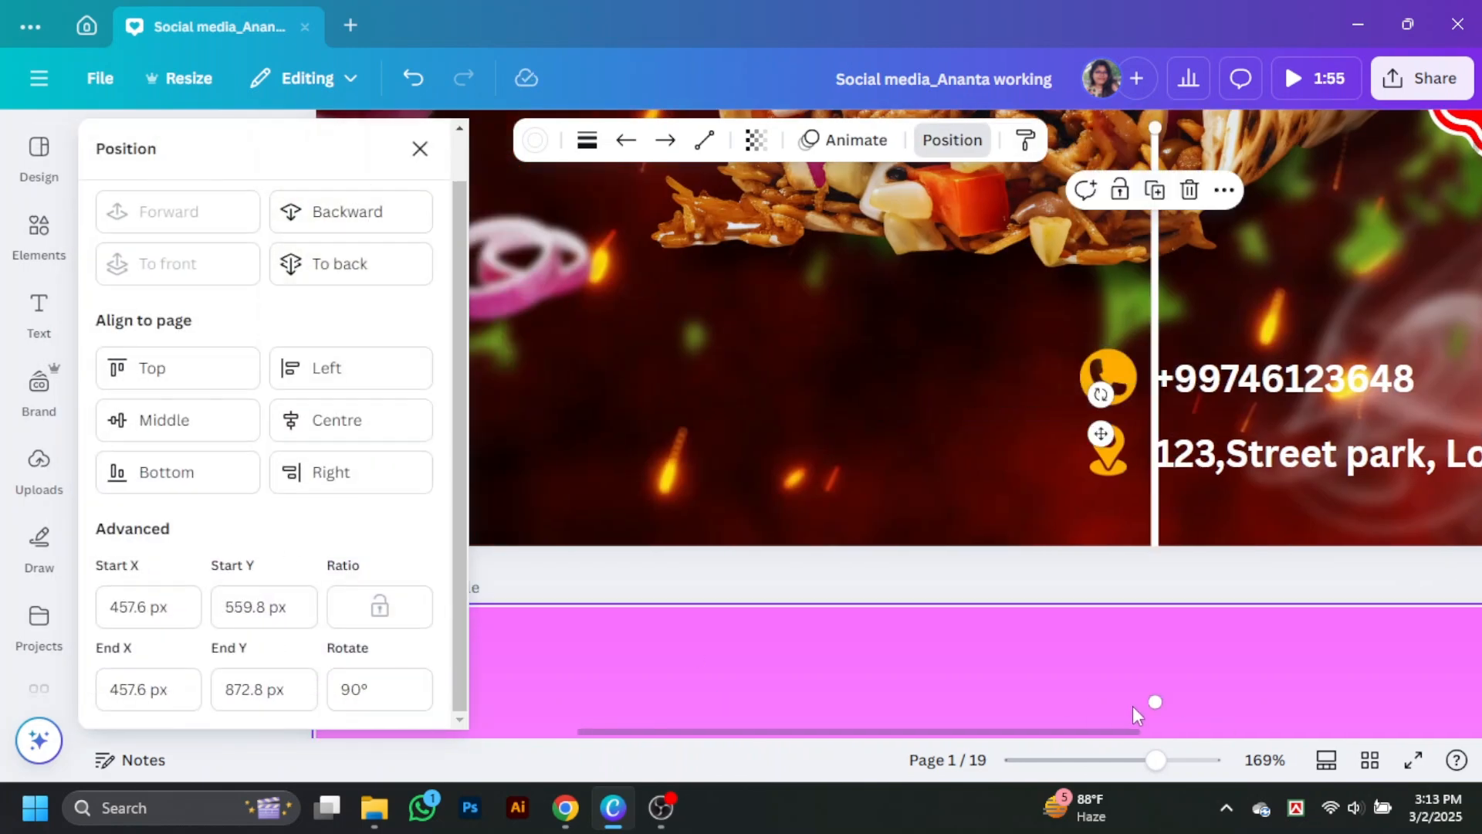
left_click_drag(1155, 701, 1185, 264)
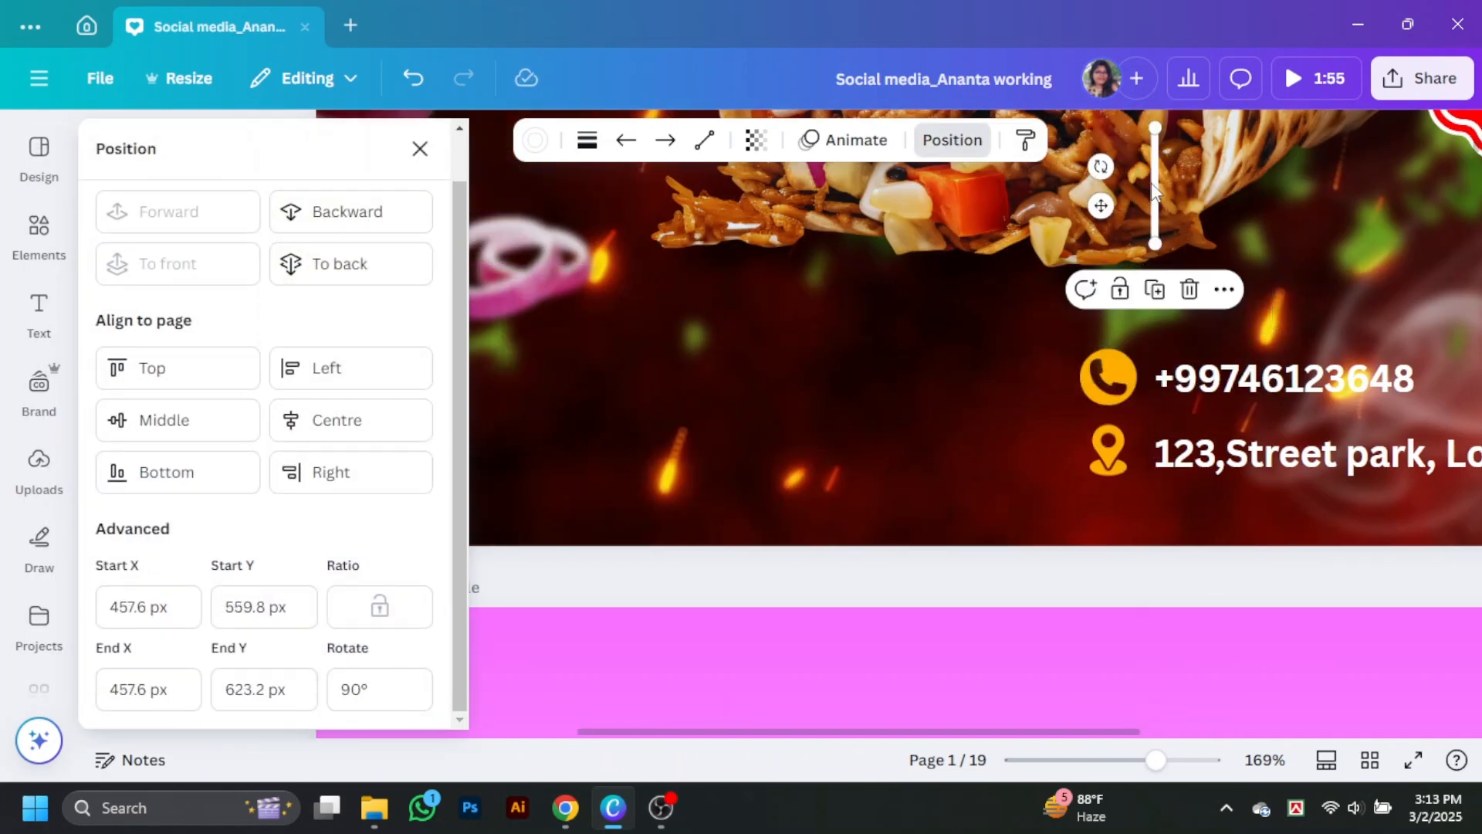
left_click_drag(1153, 189, 1032, 425)
Step: Duplicate the address text to the left of the divider and change the copy to "Home Delivery Available"
left_click_drag(1038, 475, 331, 403)
left_click(420, 149)
double_click(331, 403)
type("Home Deli")
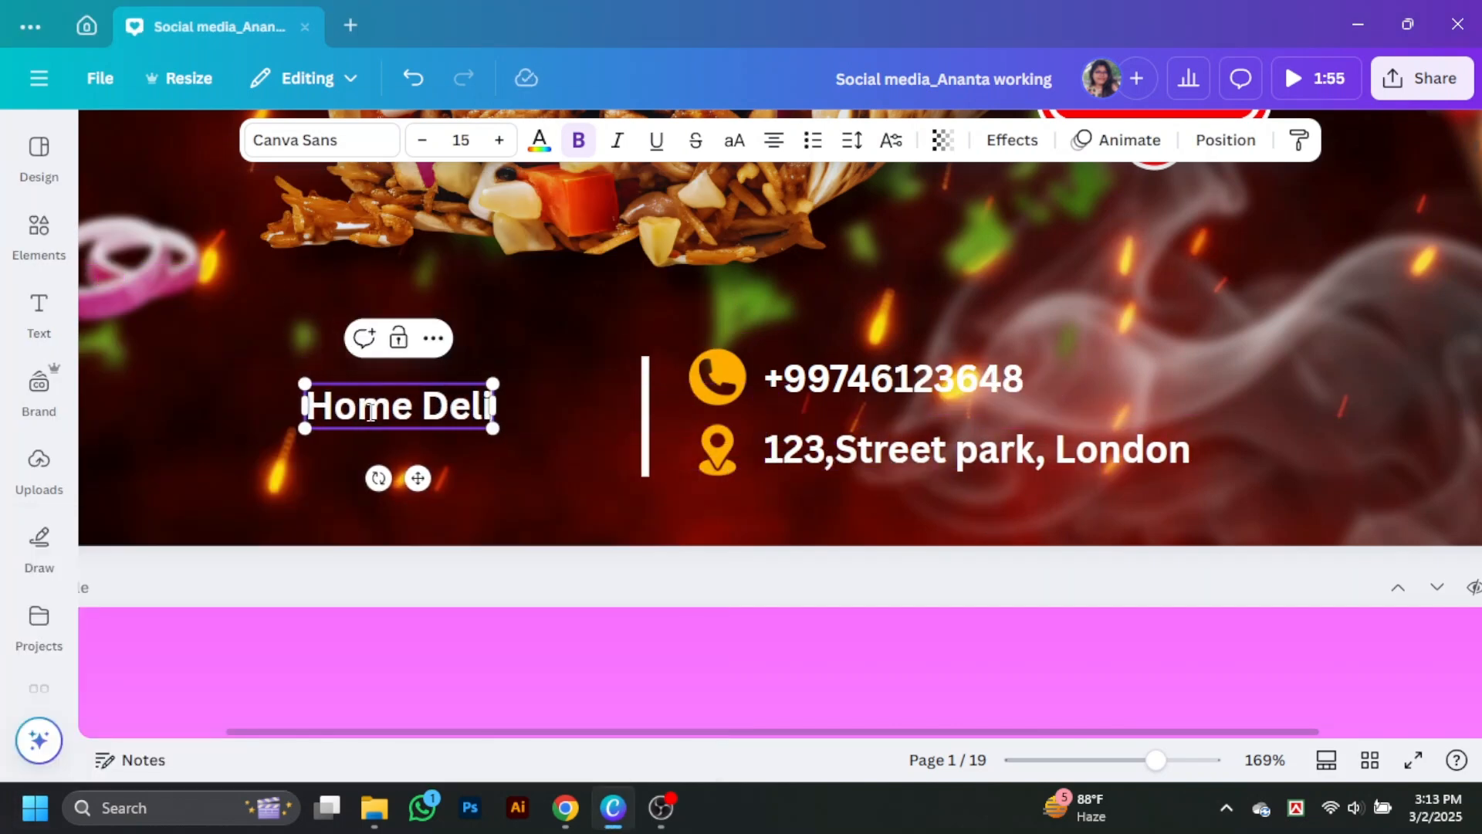
type("cery Available")
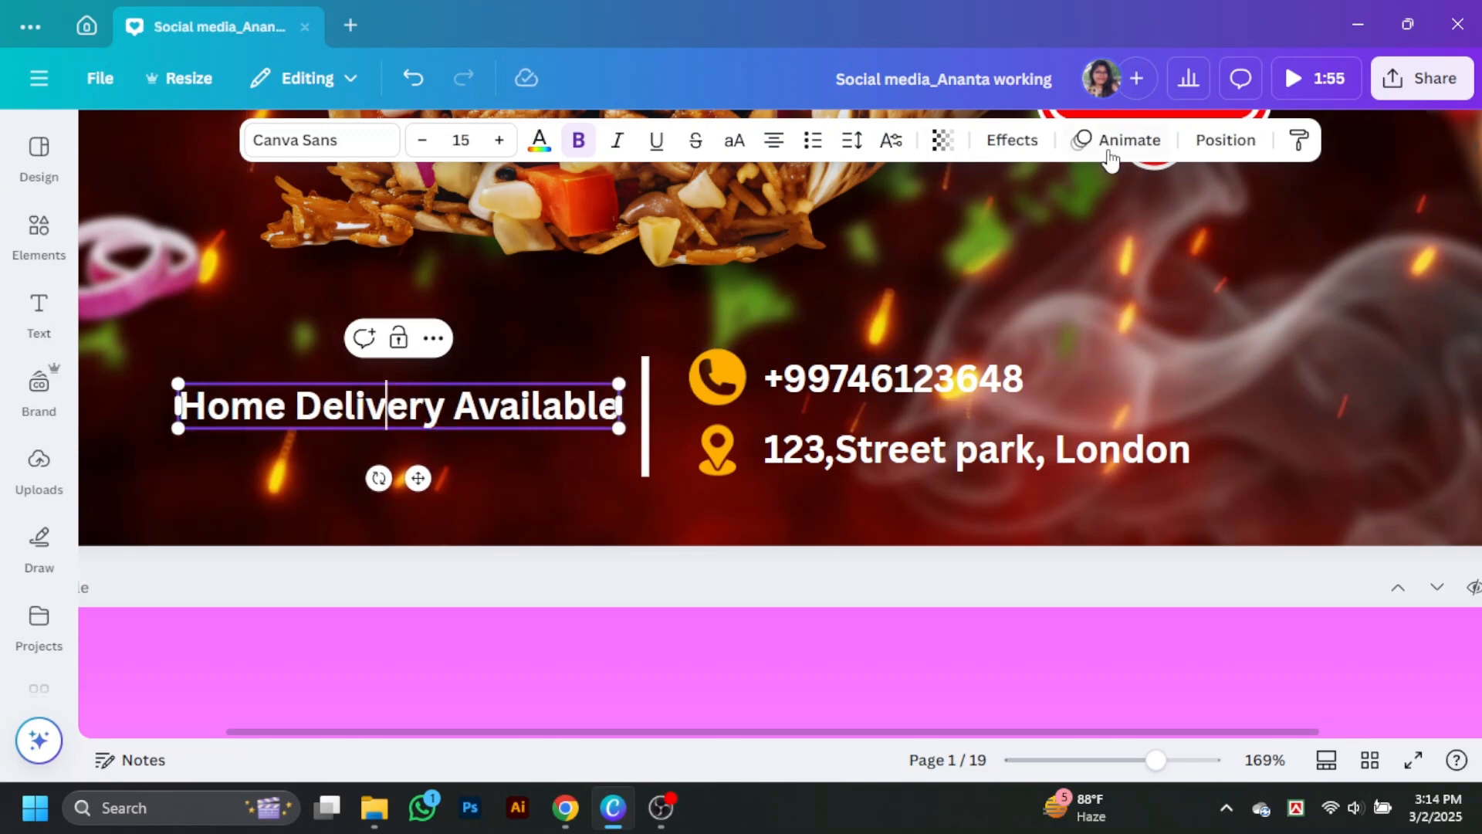
Step: Try the Anton font on the "Home Delivery Available" text
left_click(322, 140)
scroll(190, 479, "down", 2)
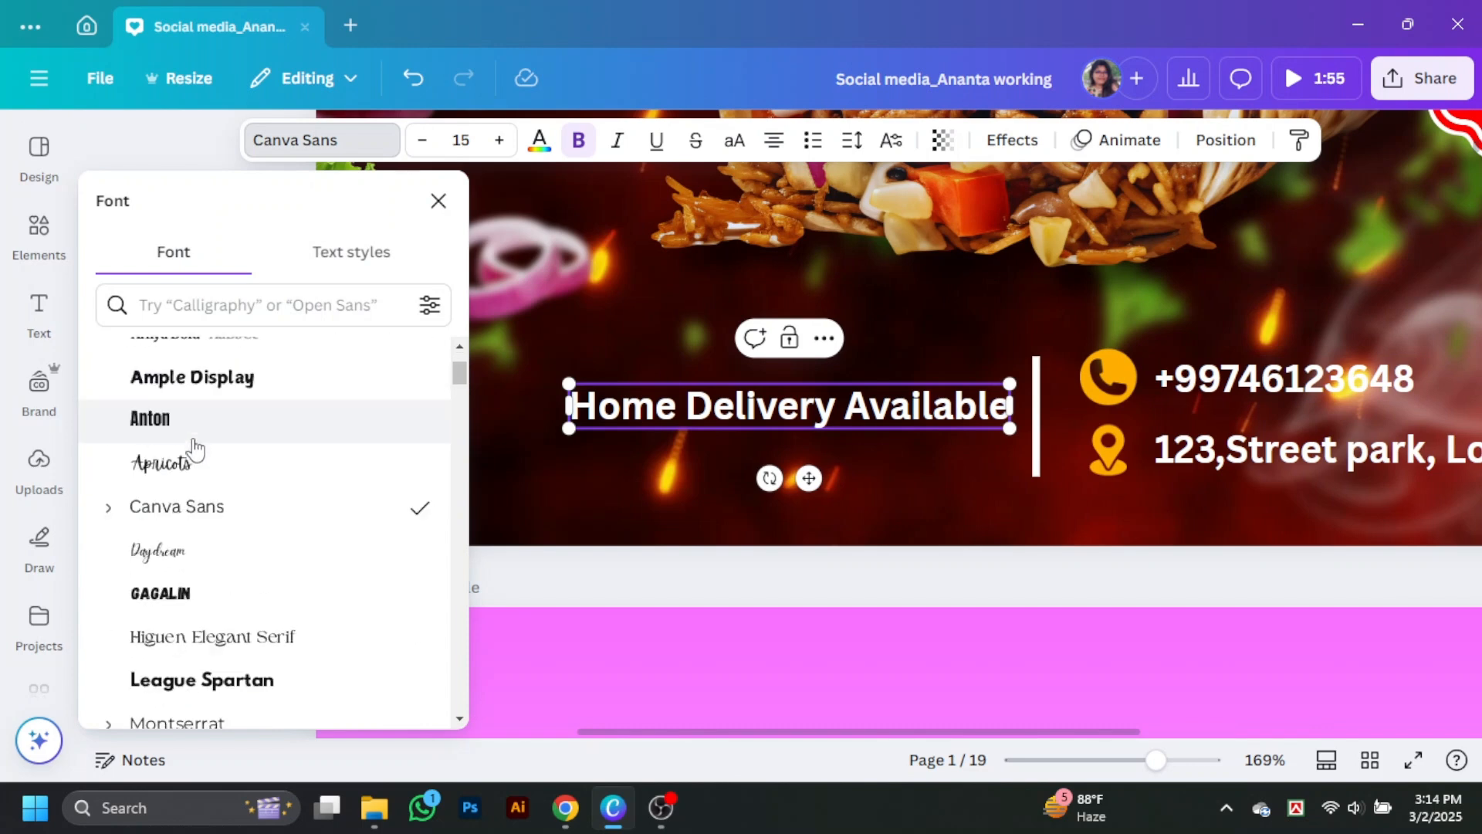
left_click(201, 448)
Step: Change the address text's font to Poppins and apply the Canva Sans to Poppins replacement across the whole design
left_click(1198, 468)
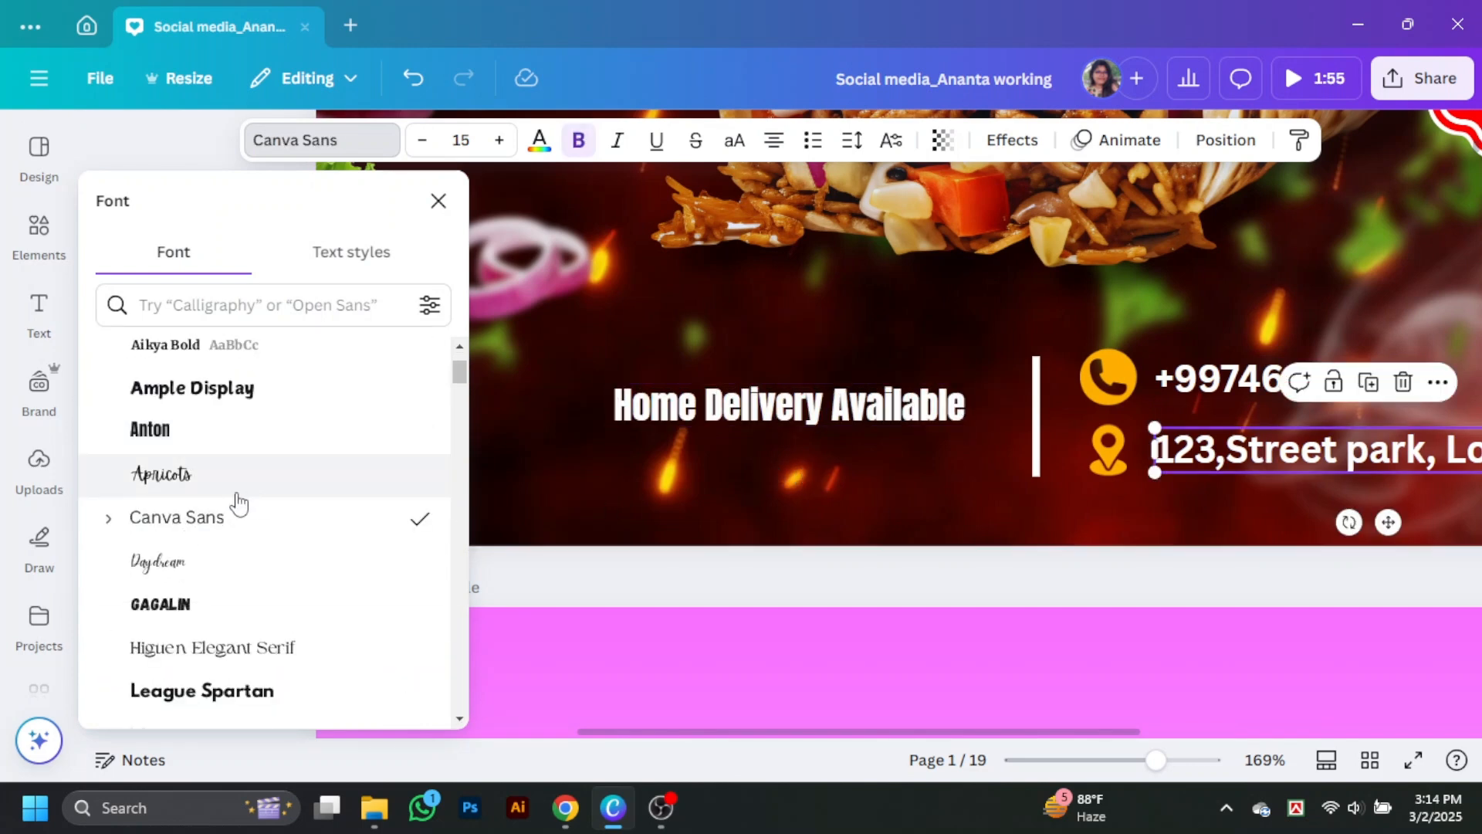
scroll(238, 501, "down", 3)
left_click(266, 572)
left_click(370, 683)
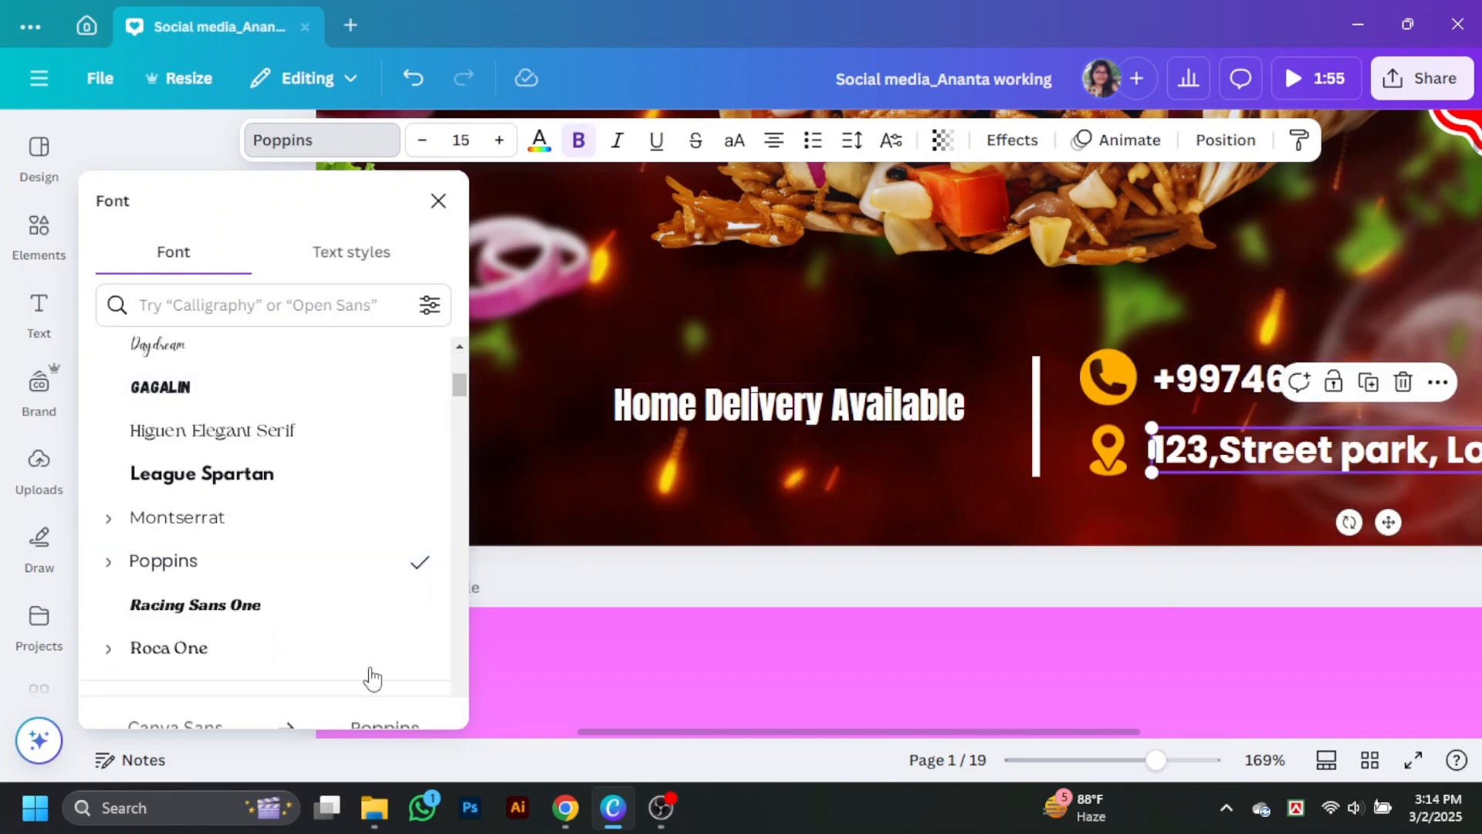
Step: Set the "Home Delivery Available" text to Poppins Bold and move it slightly lower beside the divider
left_click(192, 575)
left_click(164, 562)
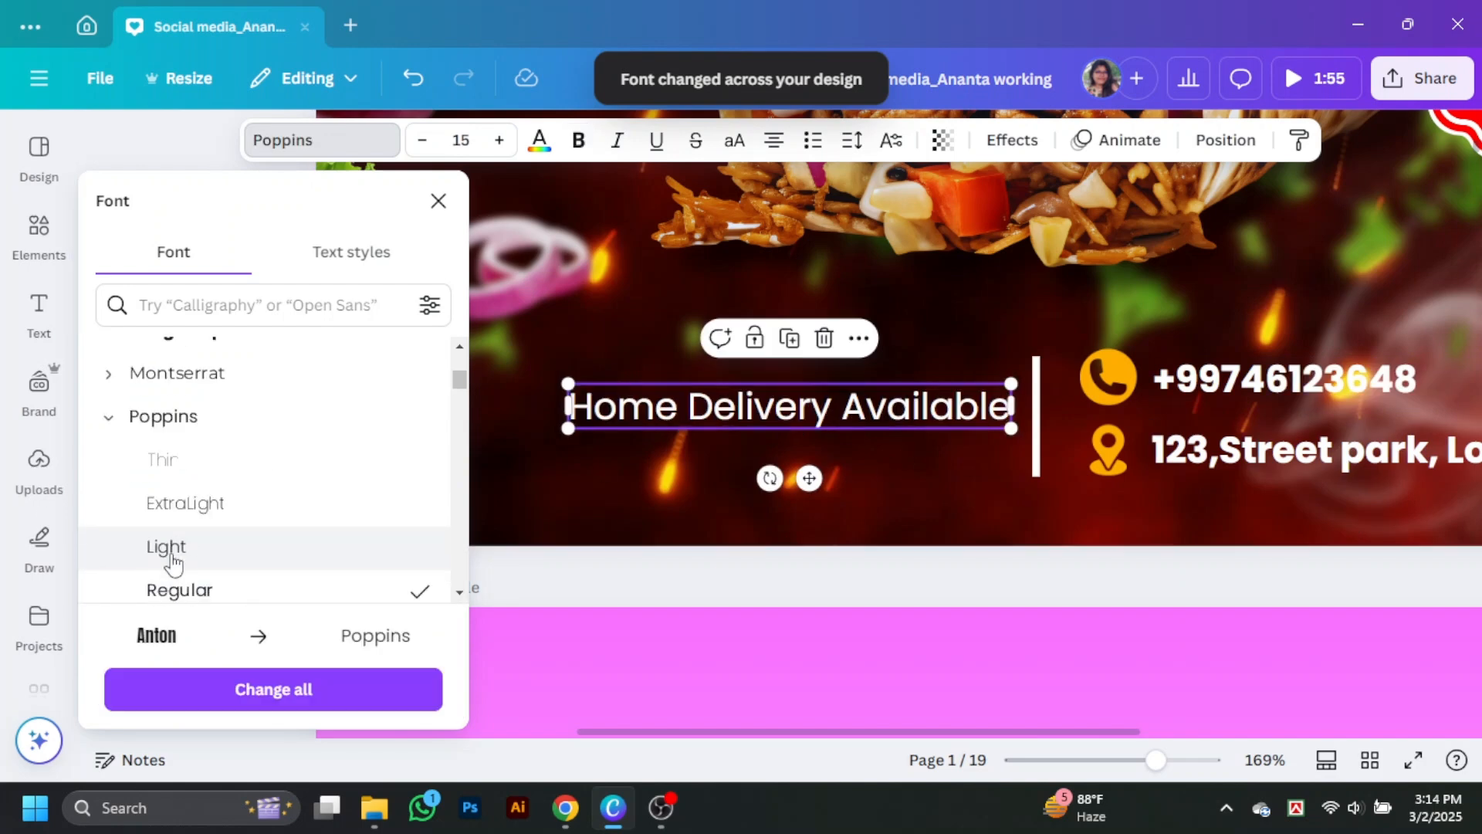
scroll(197, 568, "down", 2)
left_click(197, 564)
left_click(437, 204)
left_click_drag(531, 410, 527, 459)
Step: Search the graphics for "Home Delivery" and add the red FREE DELIVERY truck to the design
left_click(231, 148)
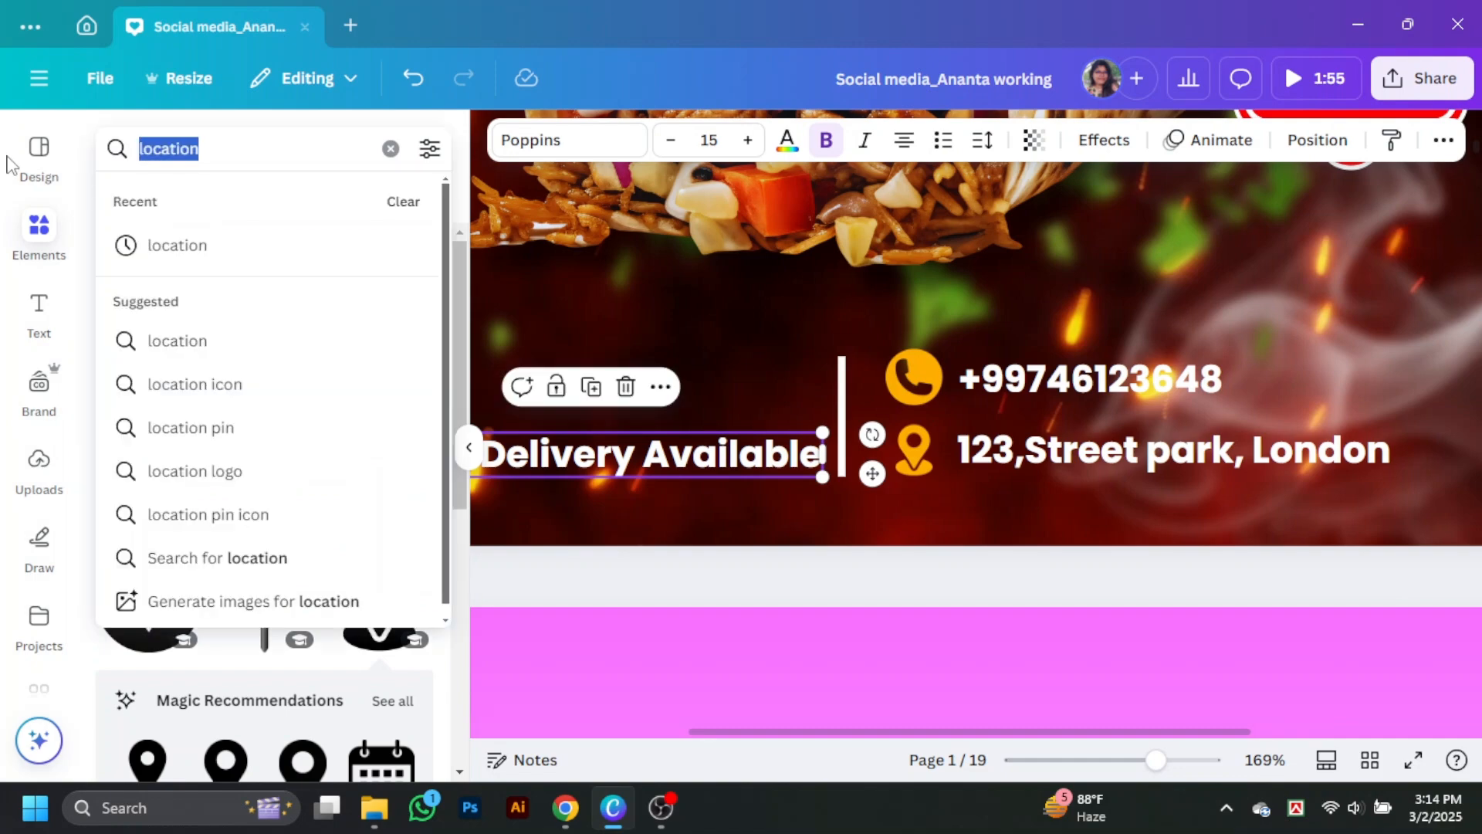
type("home")
left_click(196, 255)
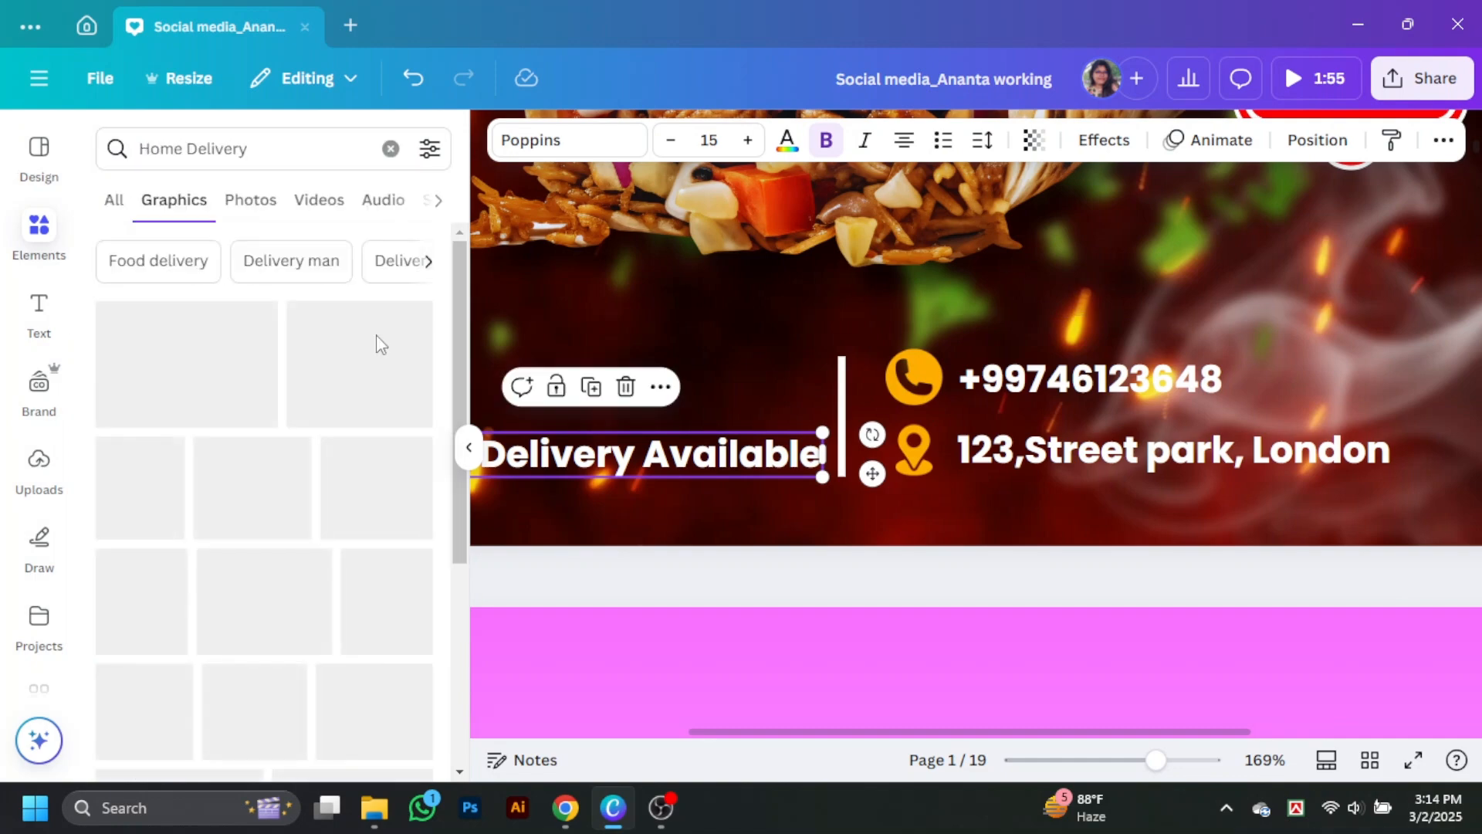
left_click(285, 600)
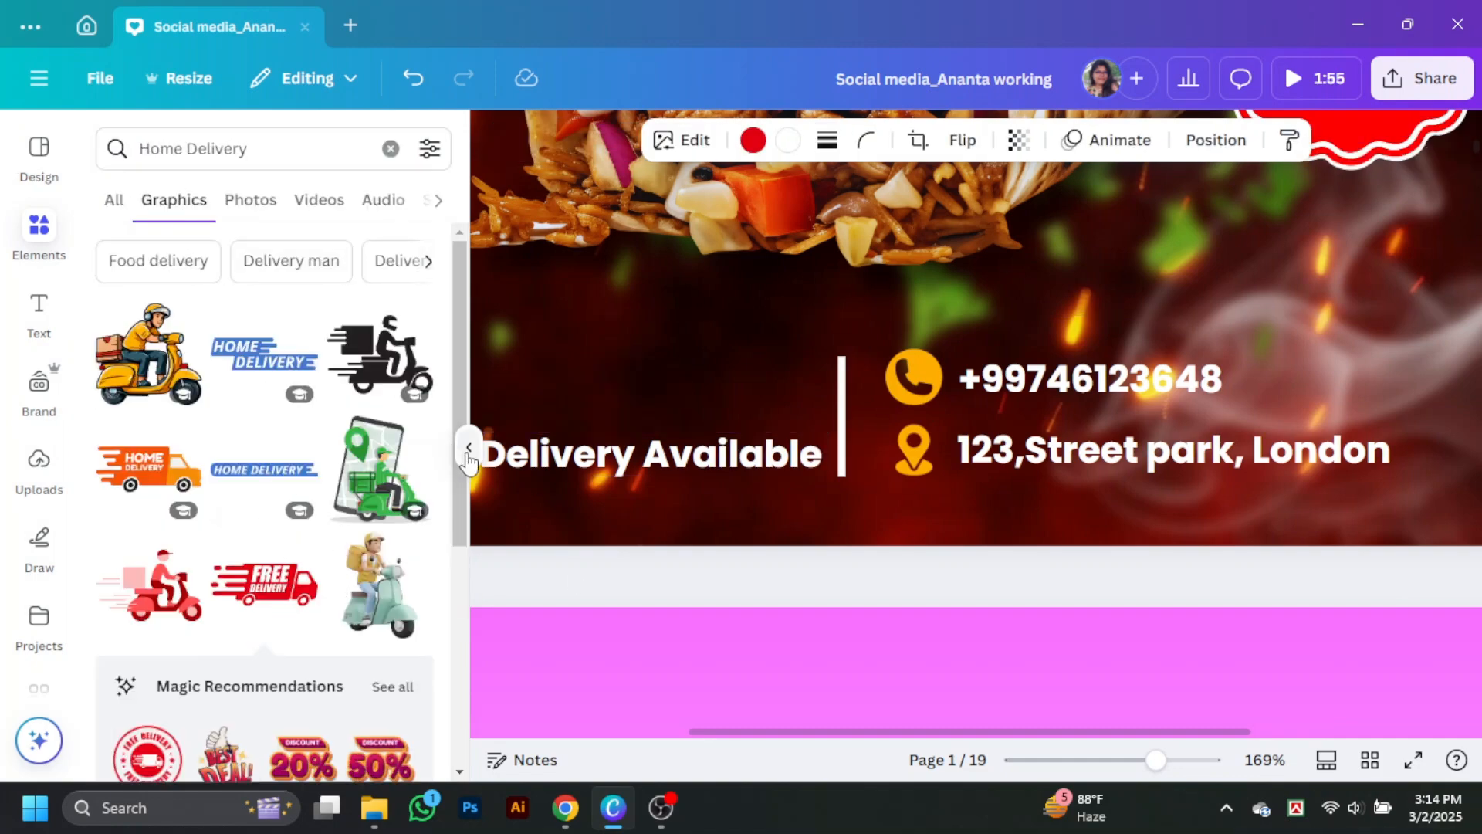
left_click(468, 448)
Step: Shrink the FREE DELIVERY truck to a small icon and place it above the "Home Delivery Available" text
scroll(994, 332, "up", 4)
scroll(732, 464, "down", 4)
left_click_drag(875, 202, 596, 383)
left_click_drag(857, 466, 413, 293)
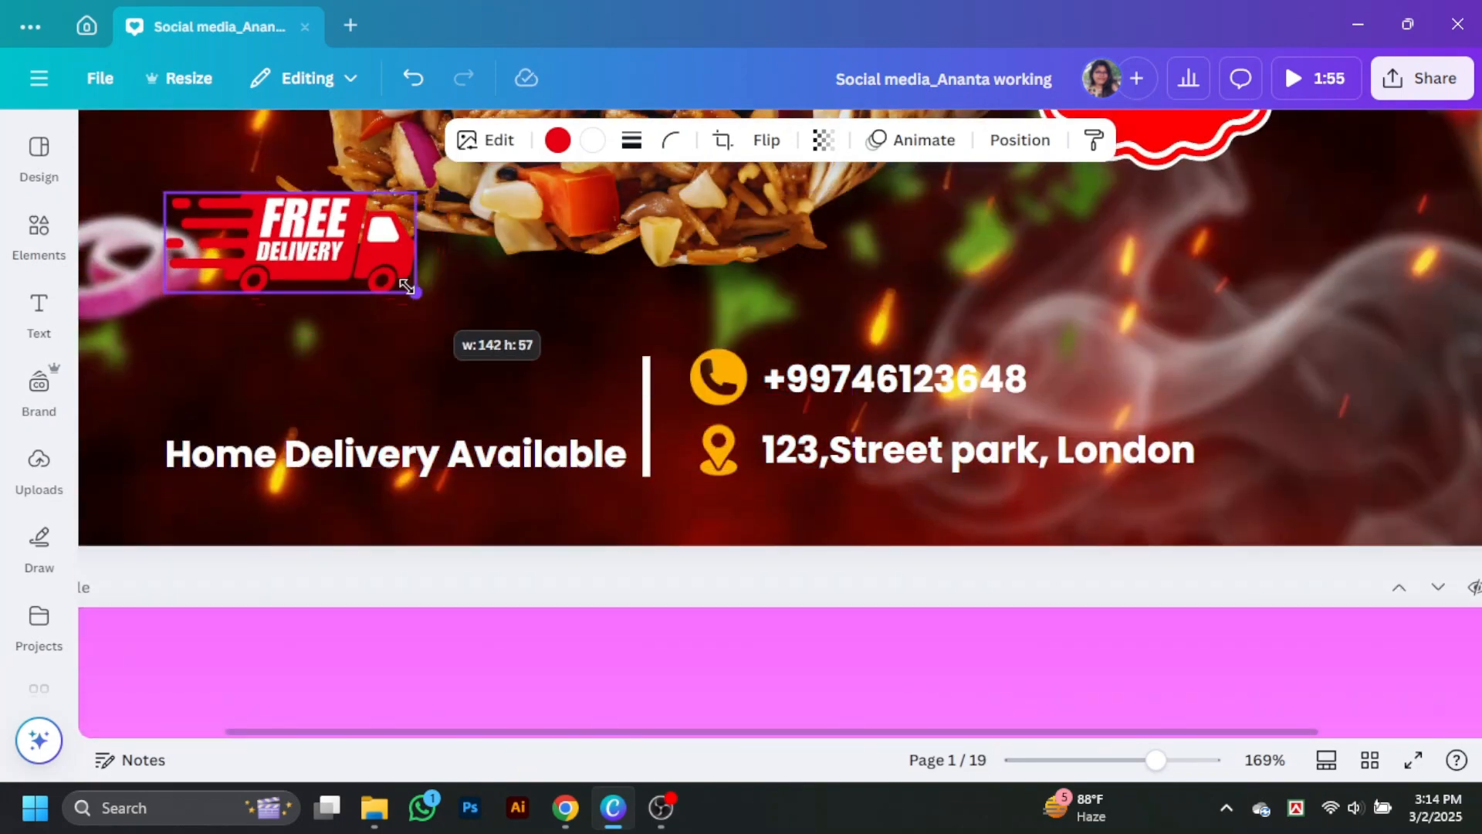
left_click_drag(341, 261, 480, 403)
Step: Nudge the divider and delivery text to the right and centre the FREE DELIVERY truck over the text
left_click(646, 427)
left_click_drag(645, 426, 656, 426)
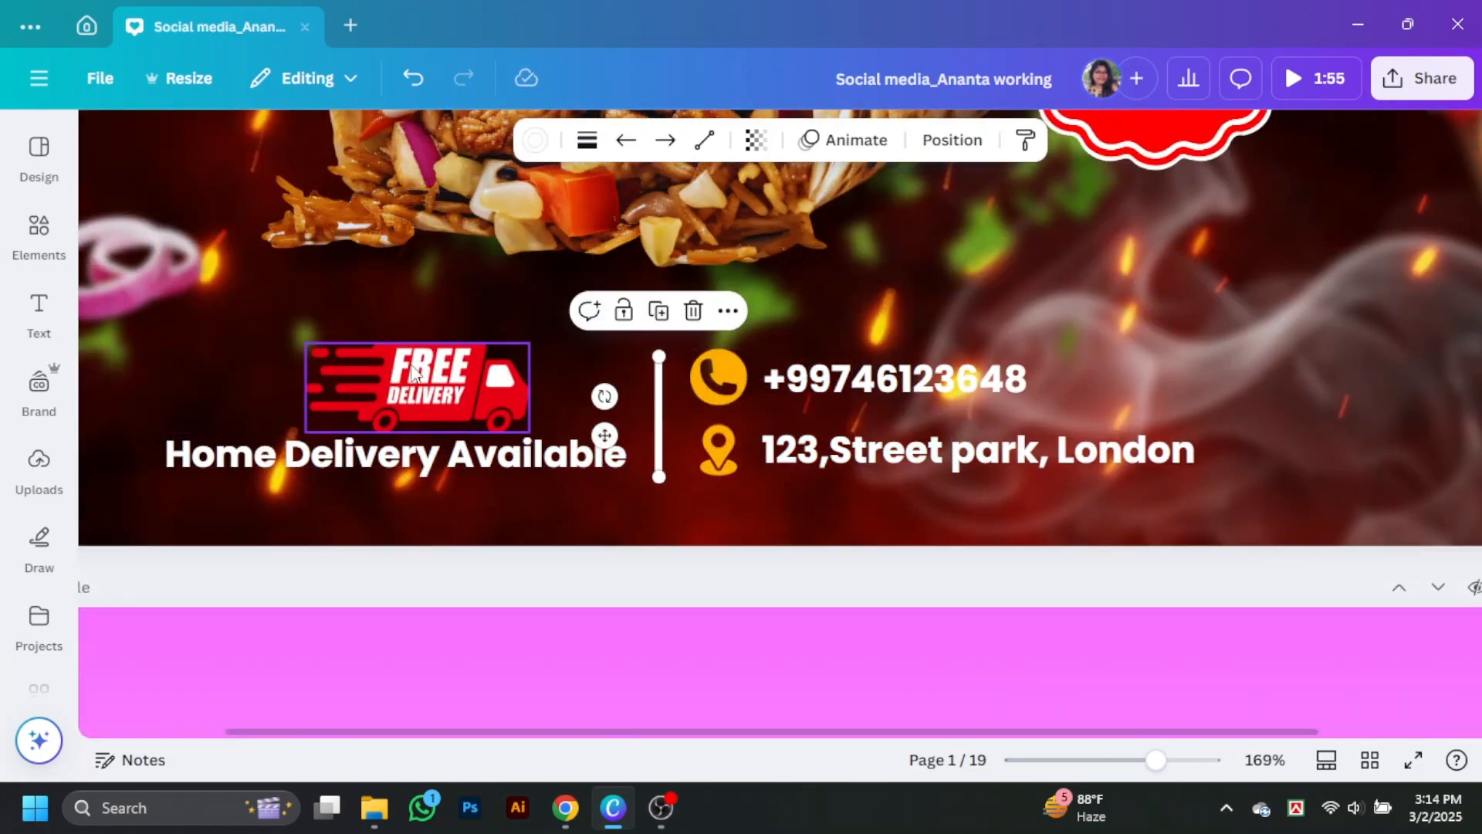
left_click_drag(451, 400, 453, 391)
left_click_drag(530, 462, 542, 463)
left_click_drag(492, 394, 468, 394)
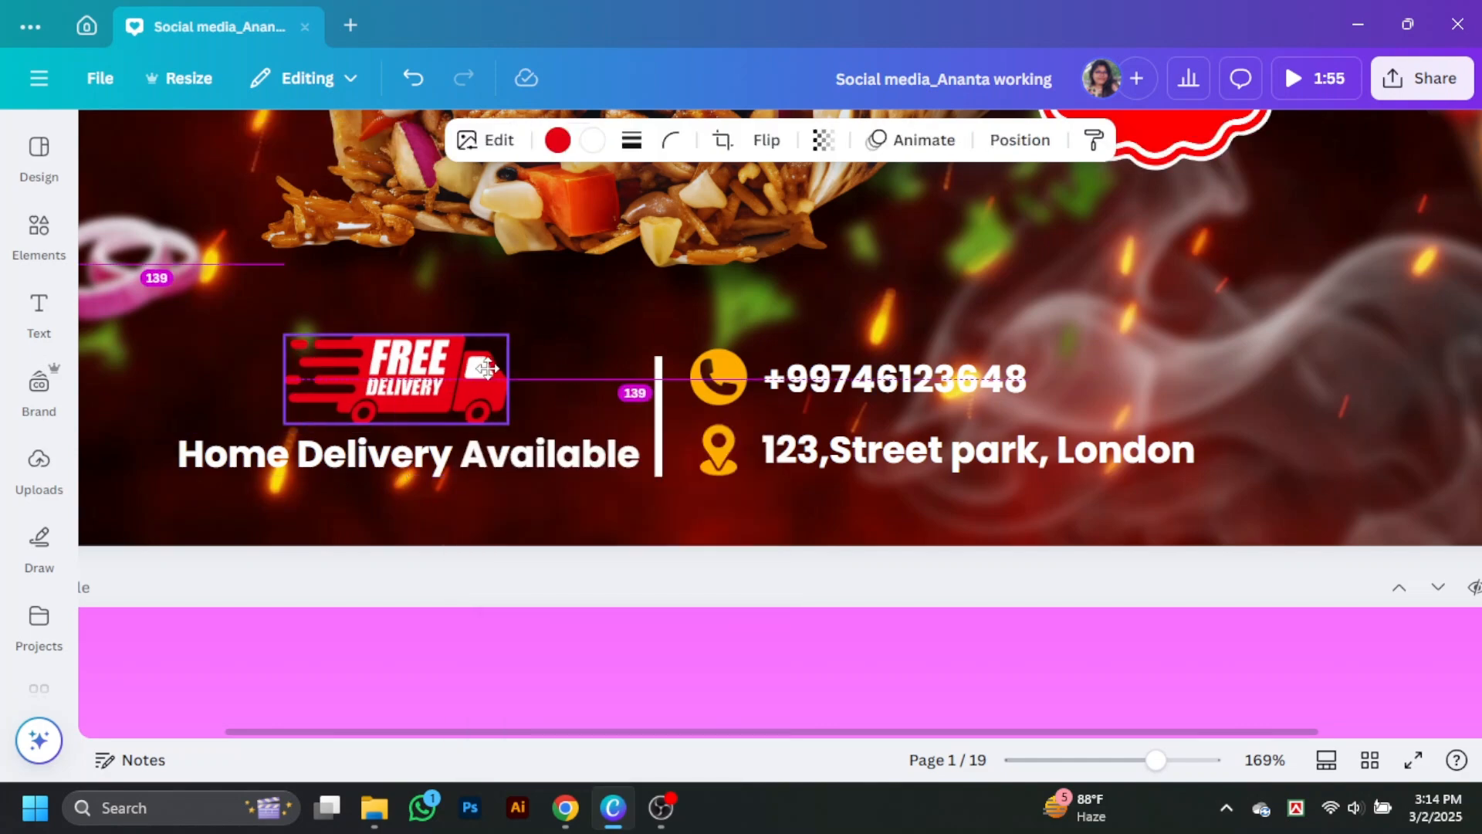
Step: Adjust the truck's position, select all the delivery and contact elements, scale them down together and centre them along the design's bottom
left_click_drag(1143, 769, 1110, 768)
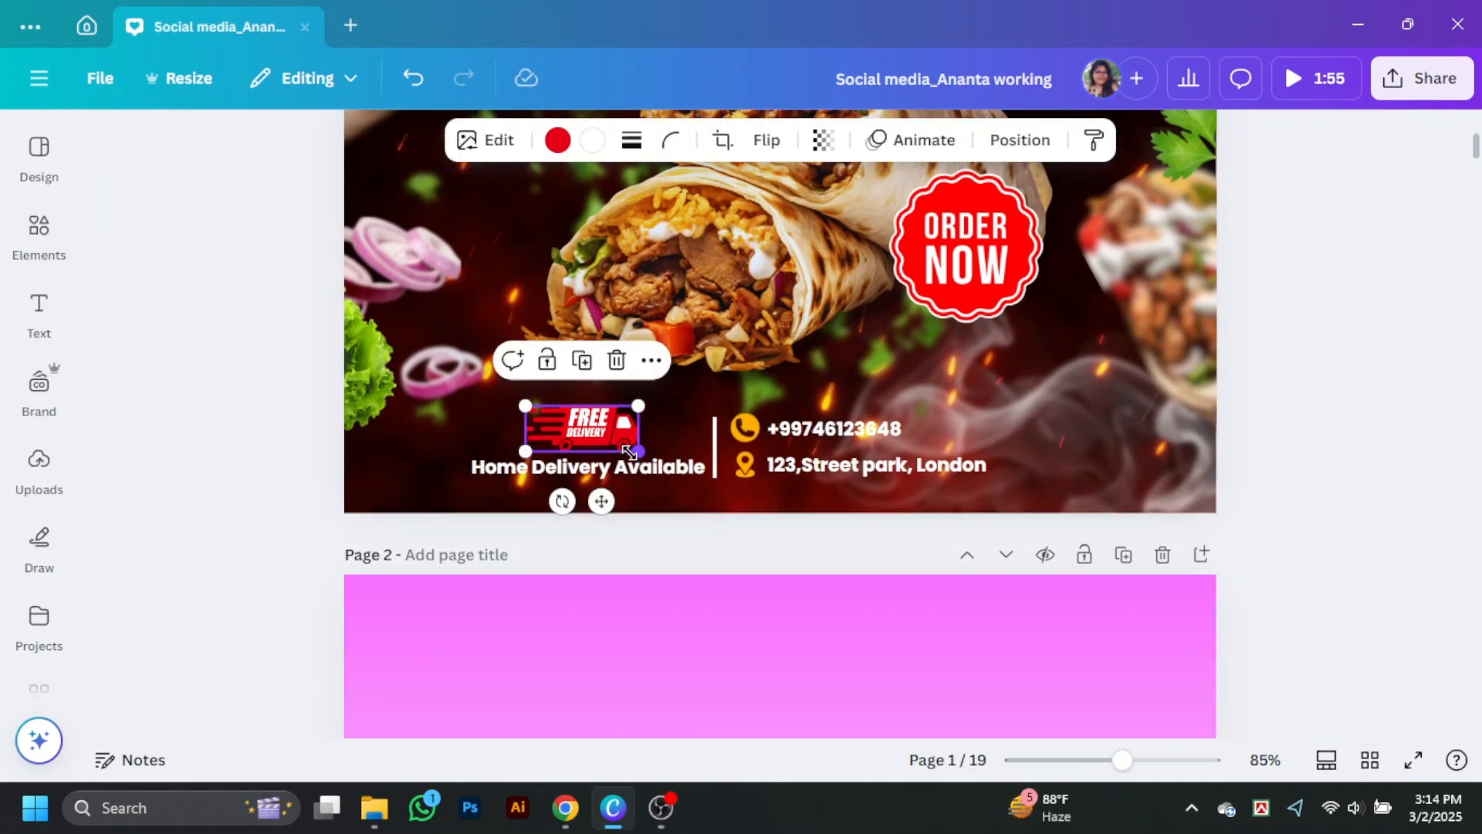
left_click_drag(629, 452, 619, 447)
left_click_drag(591, 431, 613, 436)
left_click(589, 466, "shift")
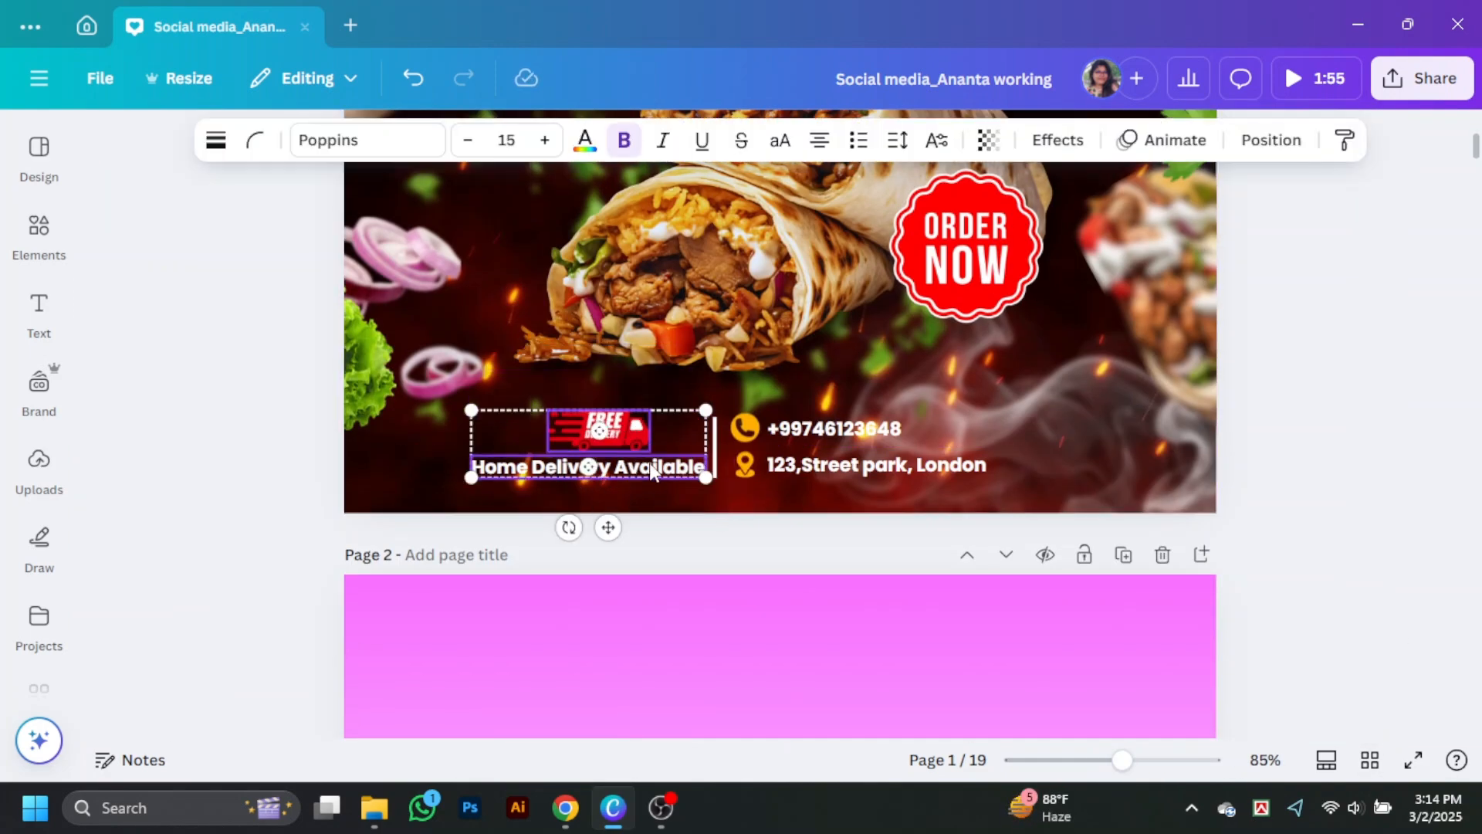
left_click(717, 464, "shift")
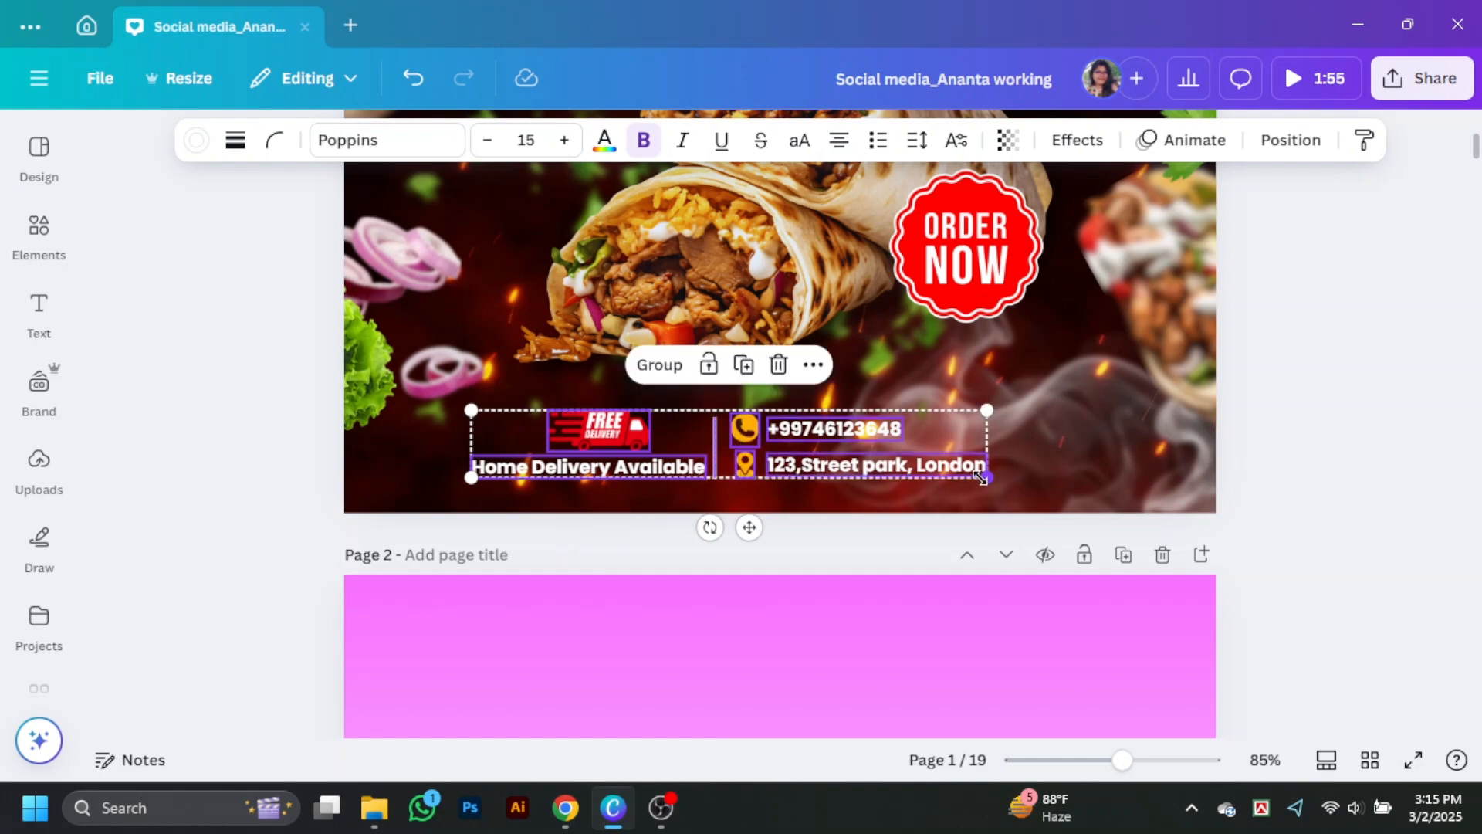
left_click_drag(980, 478, 903, 469)
left_click_drag(865, 439, 954, 454)
Step: Move the smoke graphic up from the design's lower right corner and place it behind and to the left of the central wraps
left_click(1368, 553)
scroll(1365, 568, "up", 3)
left_click_drag(1208, 644, 1060, 442)
left_click(1386, 685)
scroll(1376, 631, "down", 2)
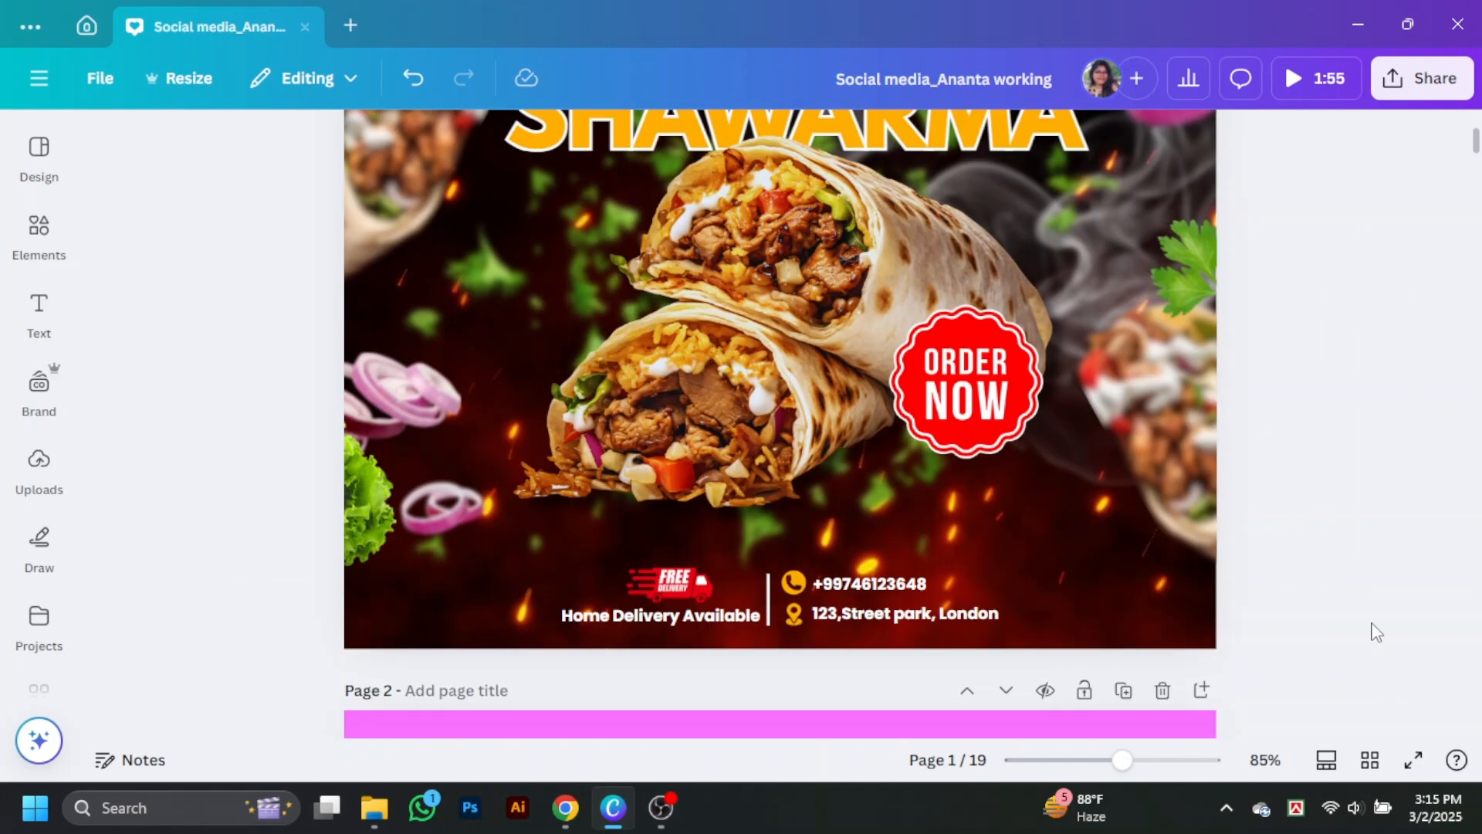
left_click(1120, 225)
left_click_drag(915, 250, 904, 197)
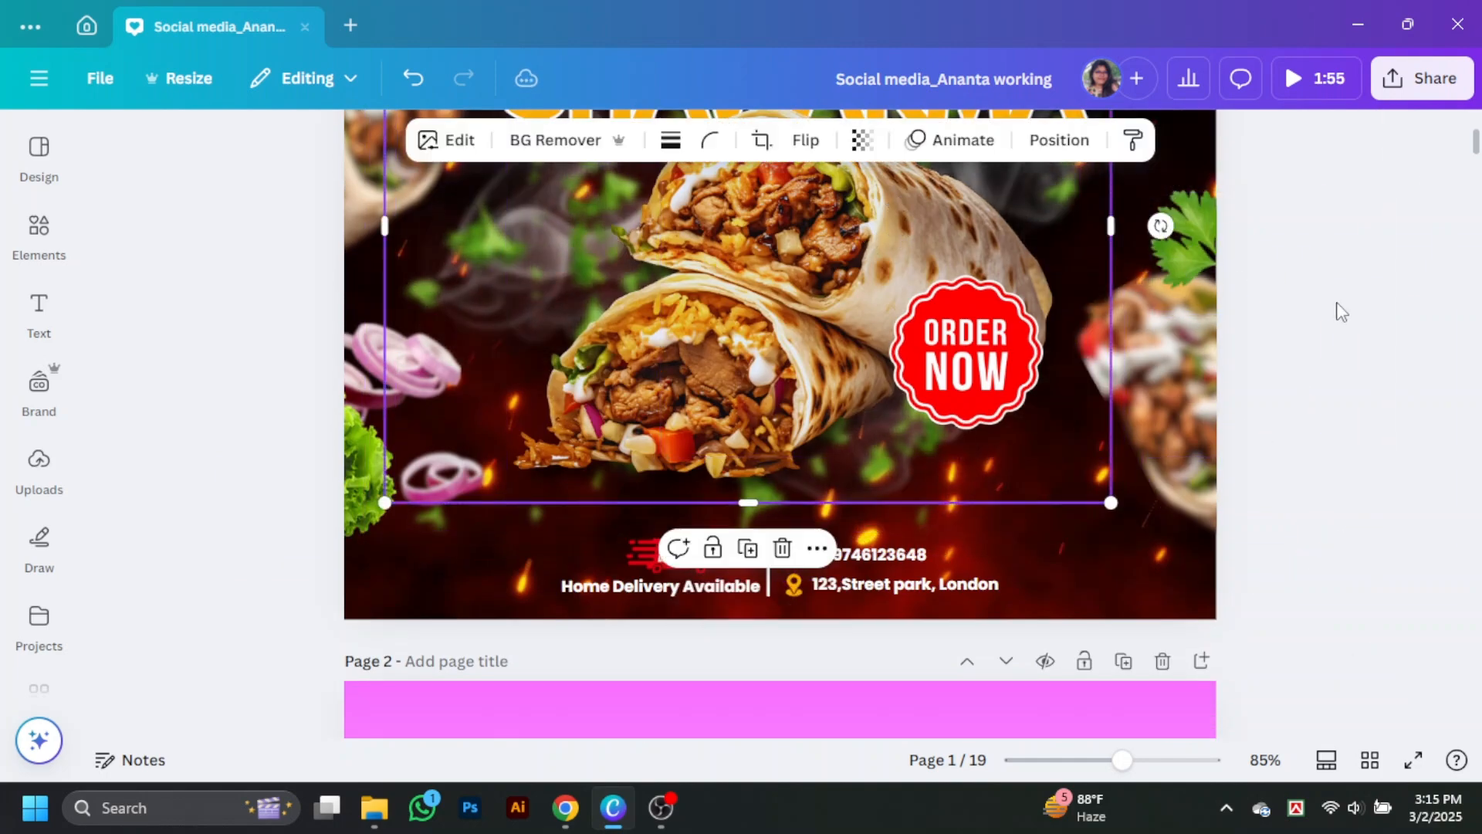
left_click(1403, 433)
scroll(1408, 448, "up", 2)
scroll(1408, 445, "down", 2)
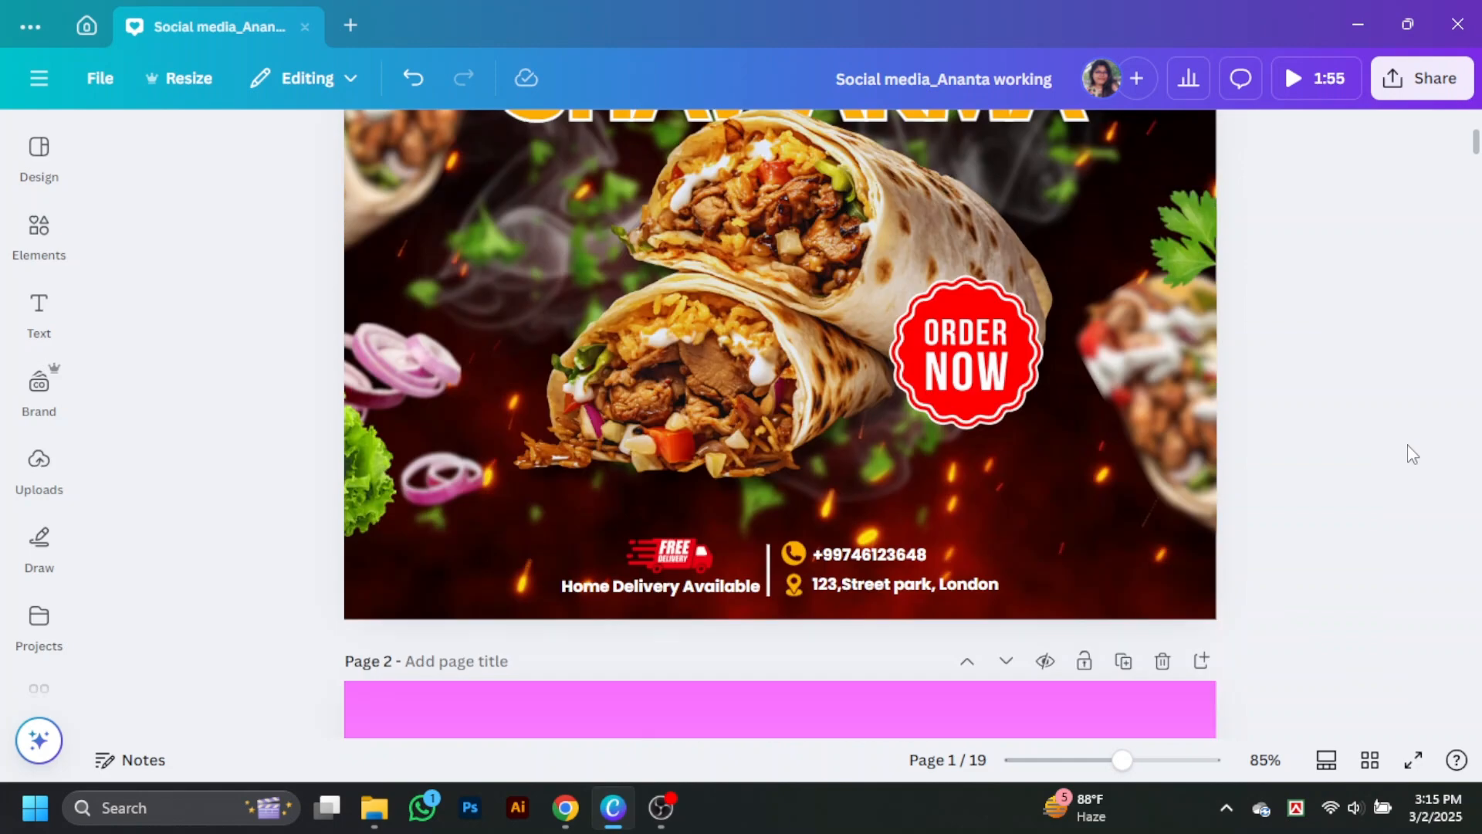
Step: Search the graphics for "black shadow", add the fade that is darkest at its top and move it over the design's lower part
left_click(18, 227)
type("black s")
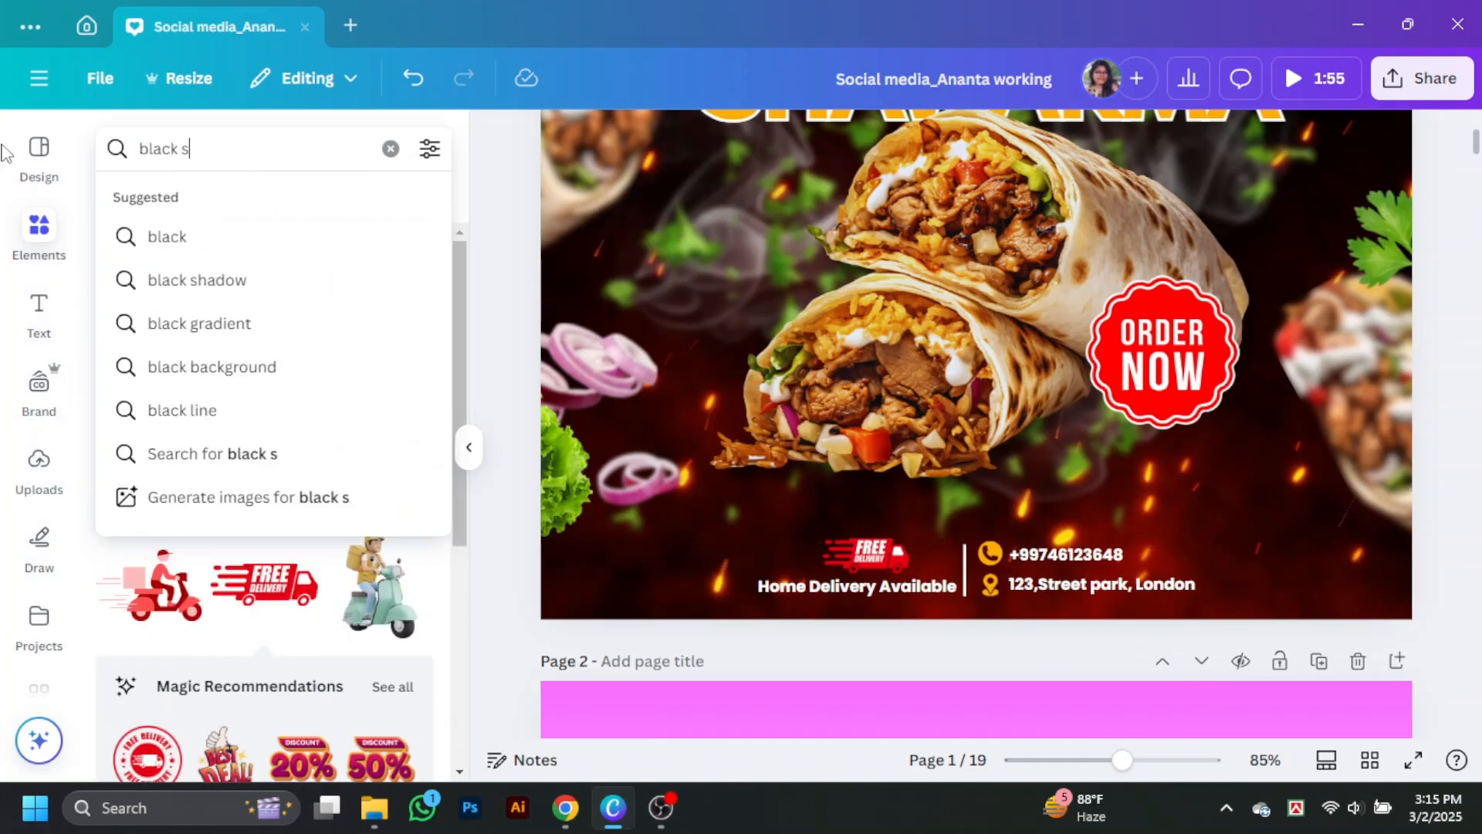
type("hadow")
key("Return")
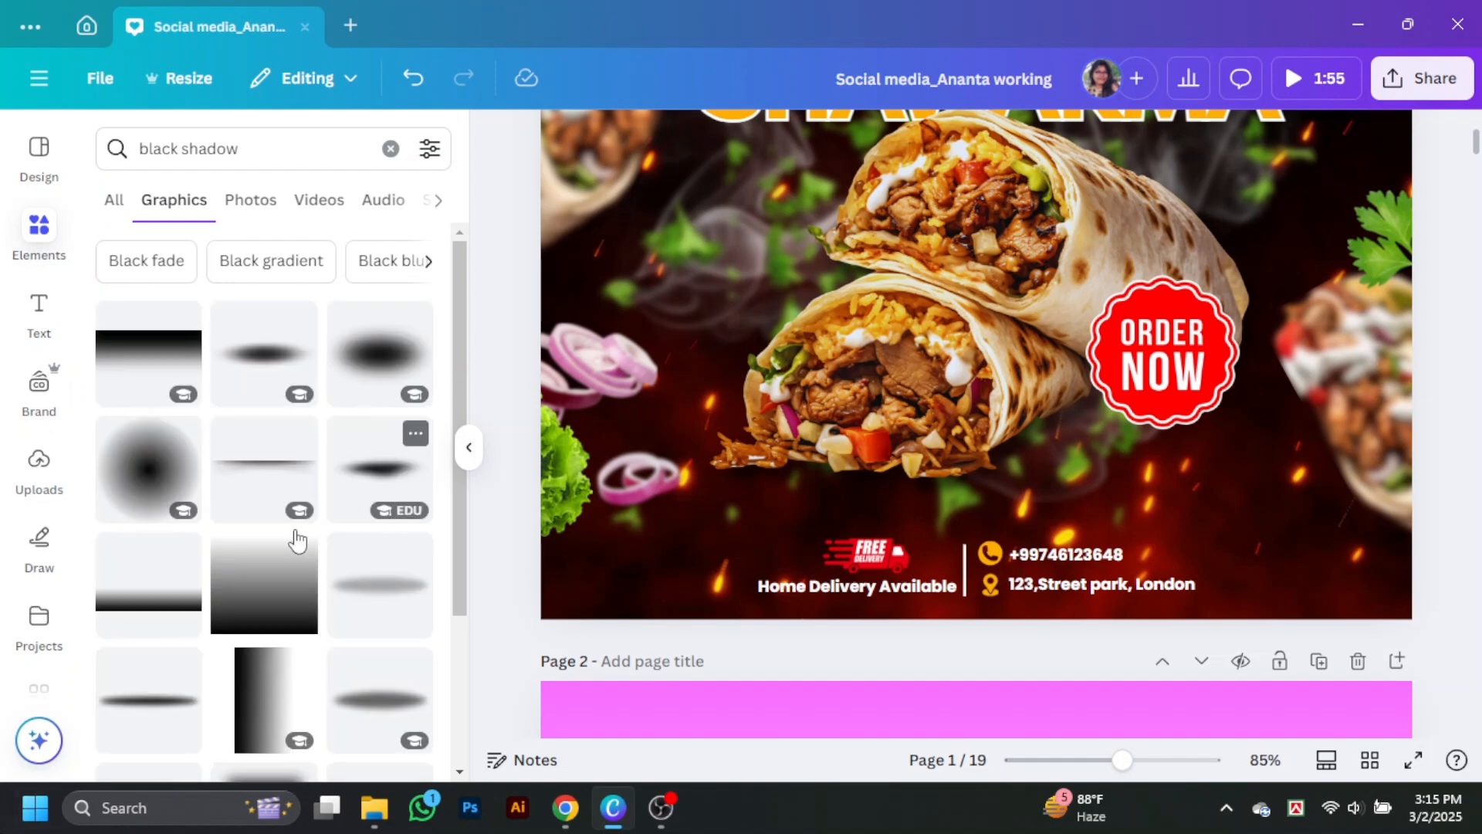
left_click(149, 347)
left_click(469, 447)
left_click_drag(1007, 349, 1002, 494)
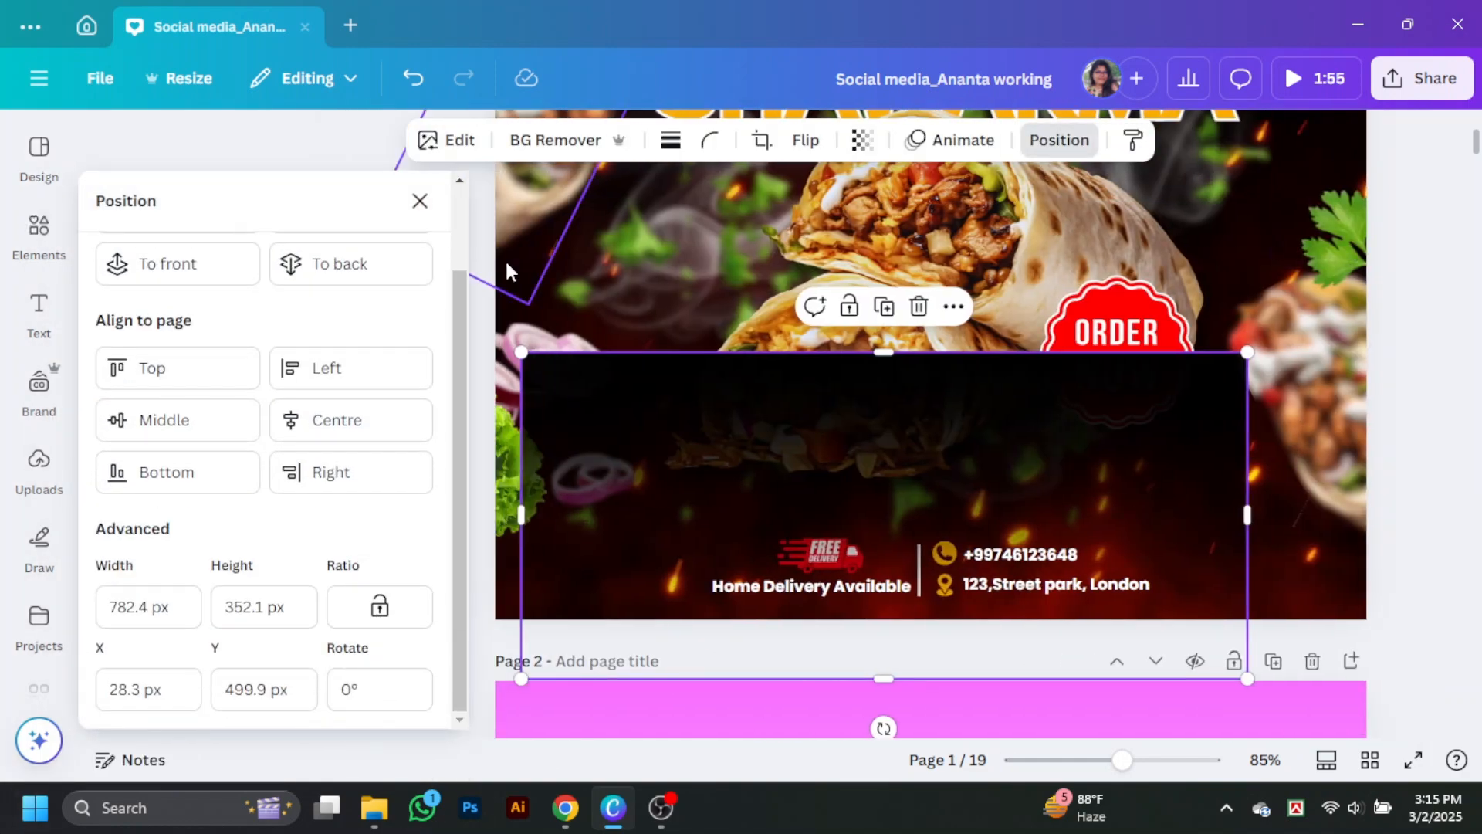
Step: Flip the black shadow fade vertically, then move and stretch it across the full width of the design's lower part
left_click(805, 140)
left_click(807, 239)
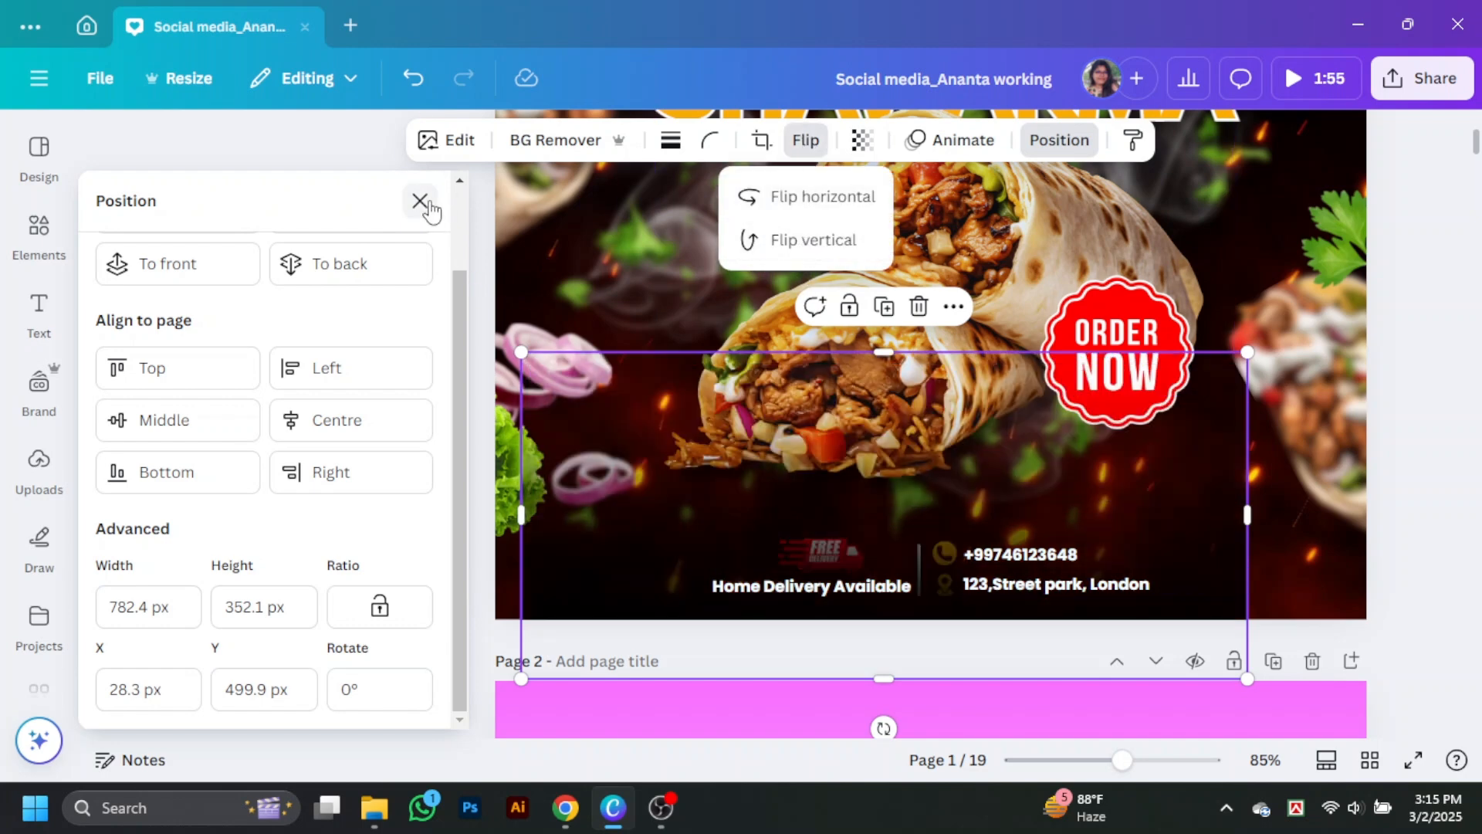
left_click(421, 202)
left_click_drag(990, 494, 961, 435)
mouse_move(707, 293)
left_mouse_down()
mouse_move(708, 351)
mouse_move(708, 264)
left_mouse_up()
left_click_drag(1070, 441, 1217, 441)
Step: Send the black fade back in the layer order, behind the footer details, ORDER NOW badge and food images
right_click(1166, 441)
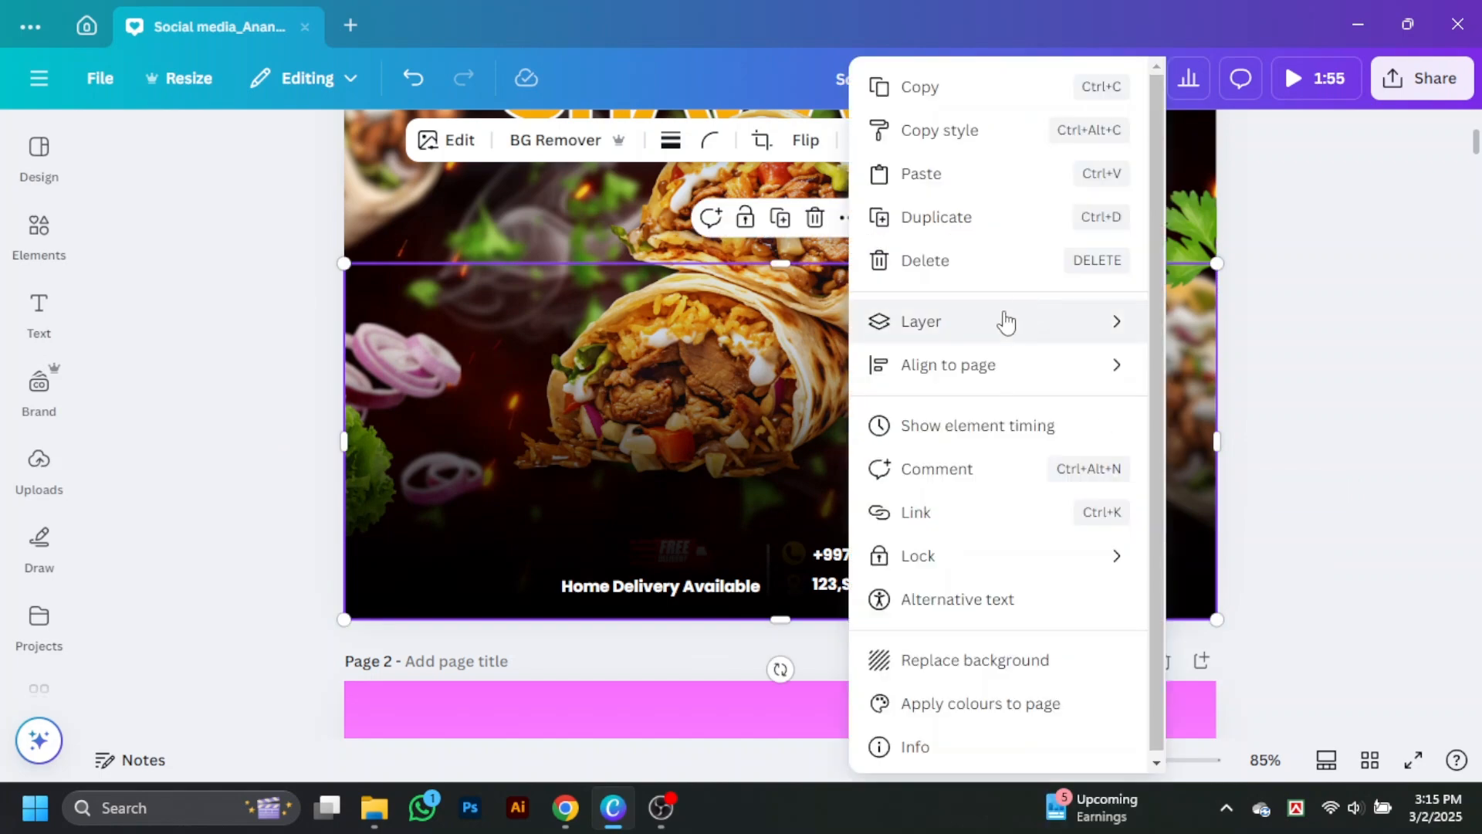
mouse_move(1004, 321)
left_click(1245, 454)
right_click(1196, 587)
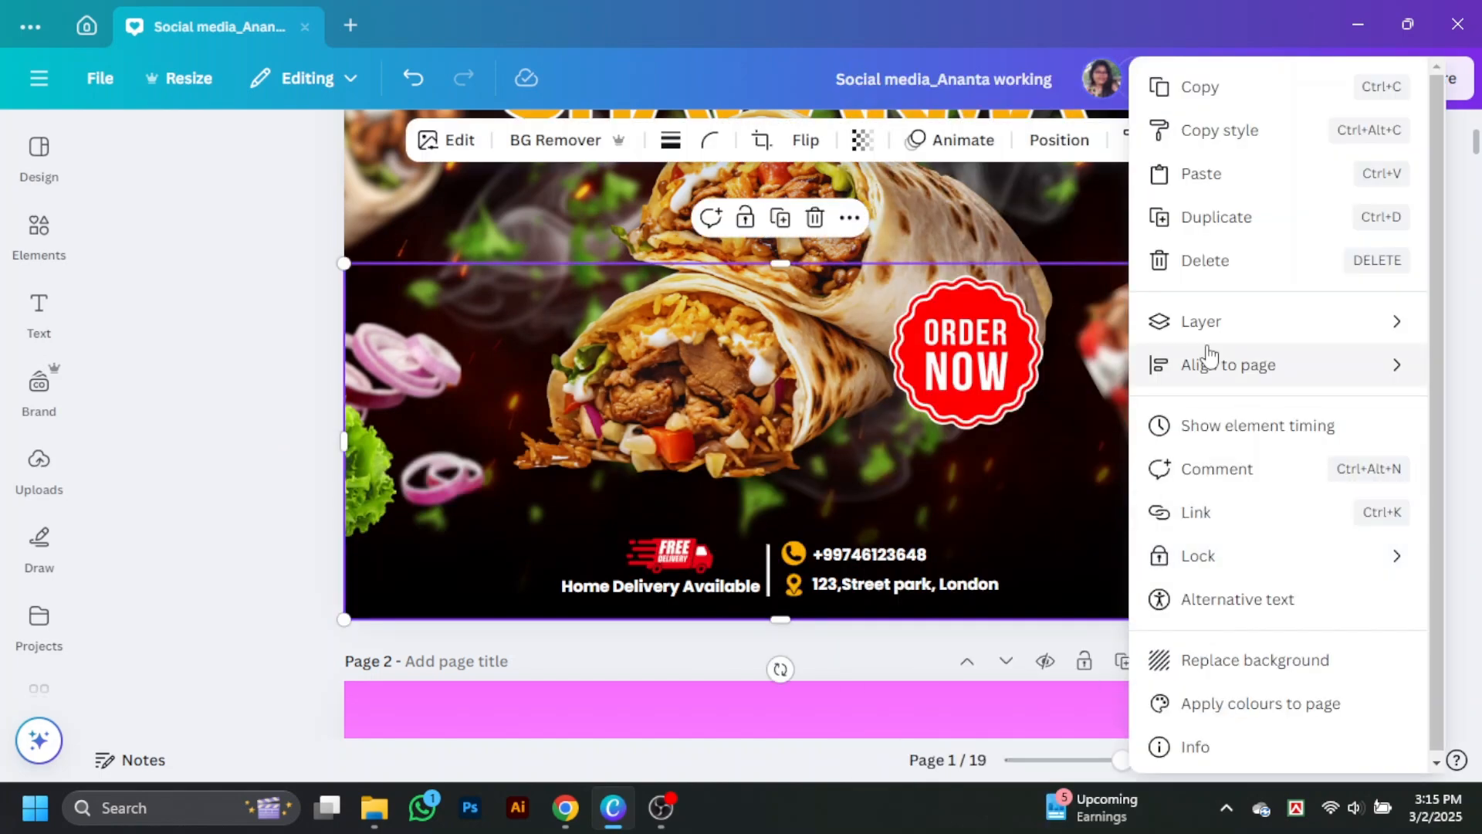
left_click(159, 291)
Step: Replace the SHAWARMA title's text effect with Lift at intensity 100
scroll(1384, 418, "up", 5)
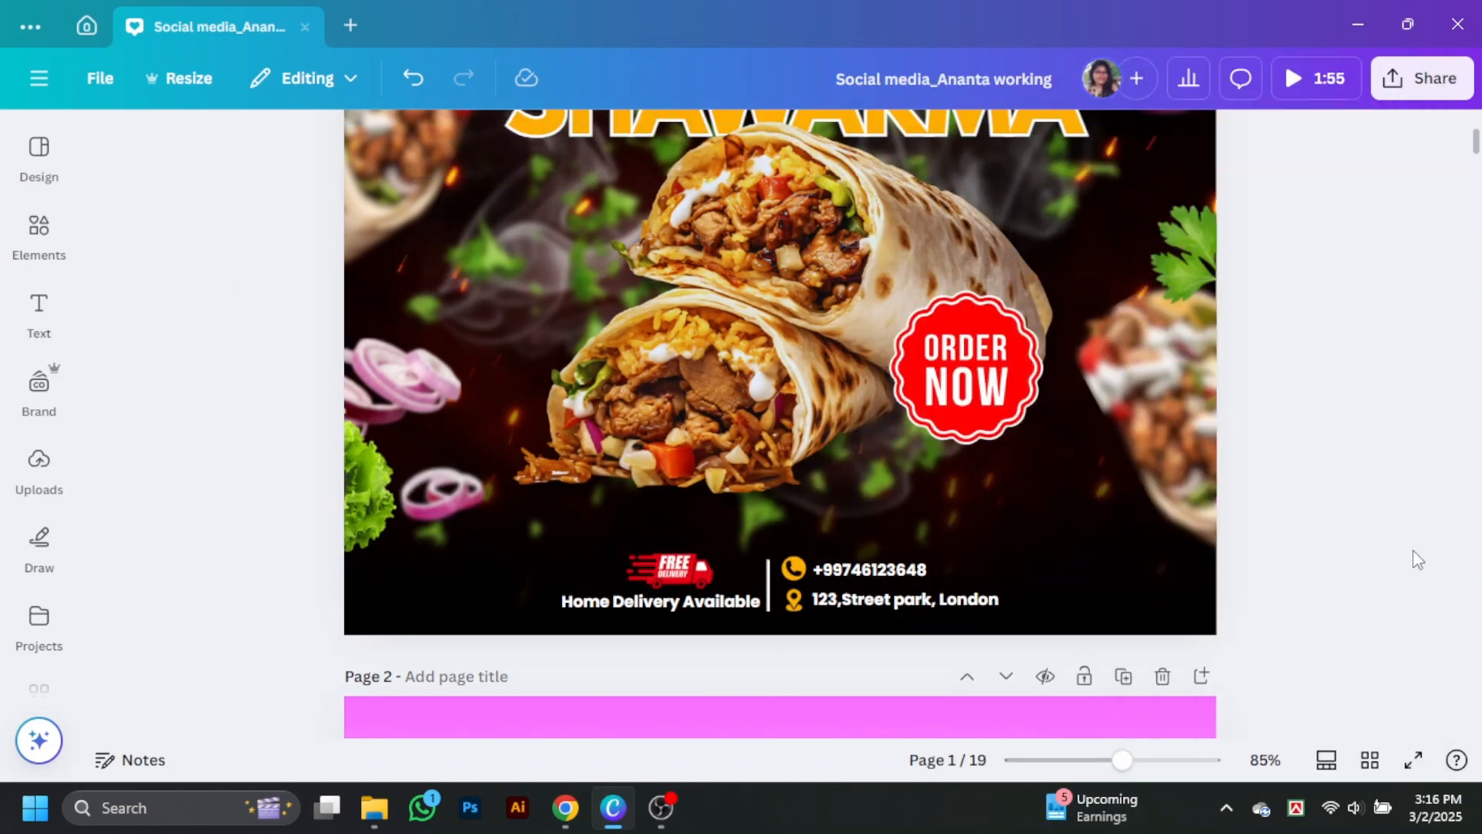
left_click(795, 305)
left_click(1009, 139)
left_click_drag(195, 466, 293, 468)
scroll(293, 468, "down", 2)
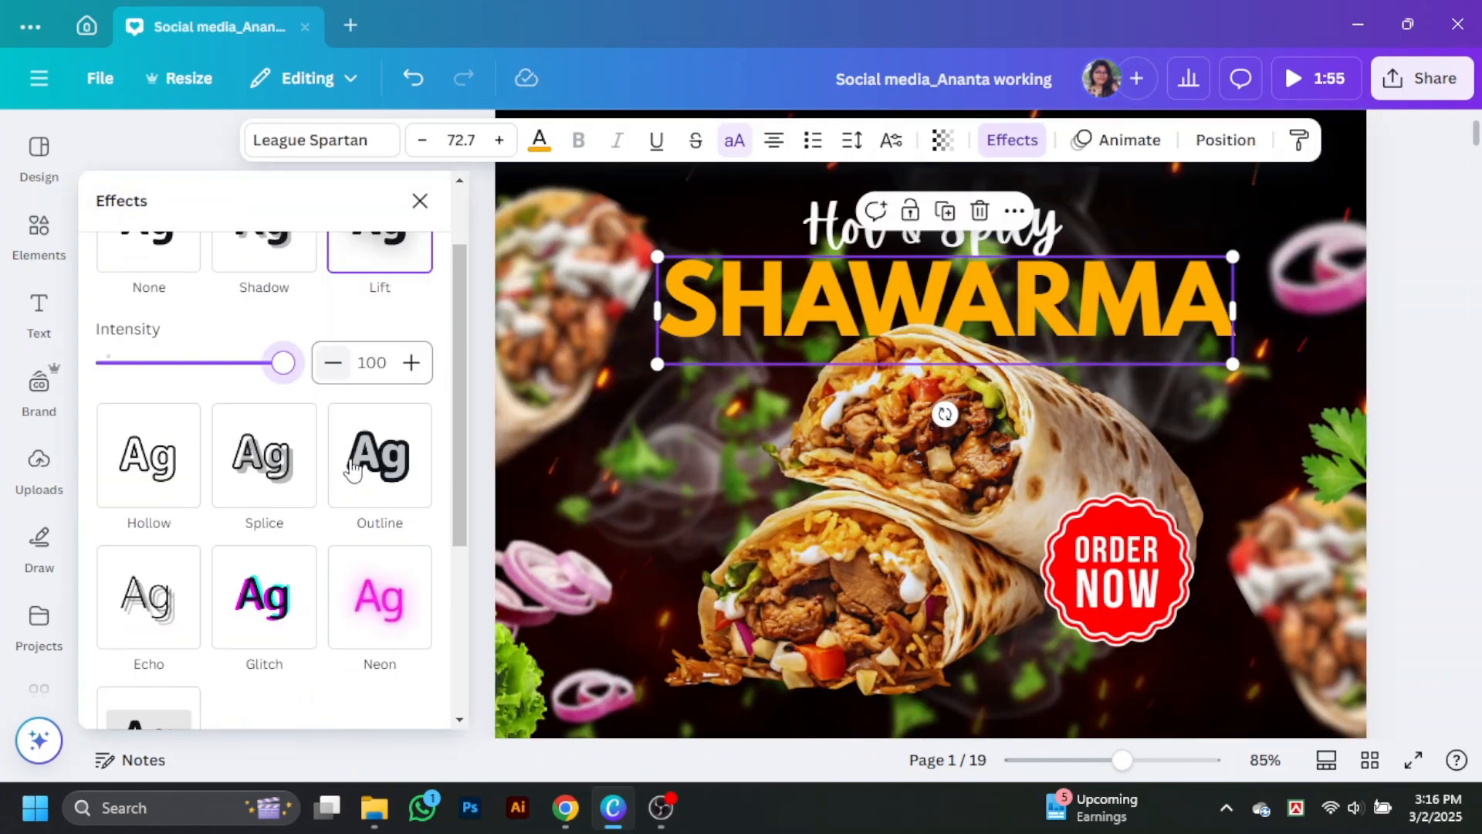
left_click(1397, 384)
Step: Nudge the Hot & Spicy text slightly down and to the right, closer to the SHAWARMA title
scroll(1397, 383, "up", 1)
left_click(849, 338)
left_click_drag(849, 338, 858, 349)
left_click(1360, 400)
scroll(1361, 400, "down", 2)
scroll(1360, 400, "down", 1)
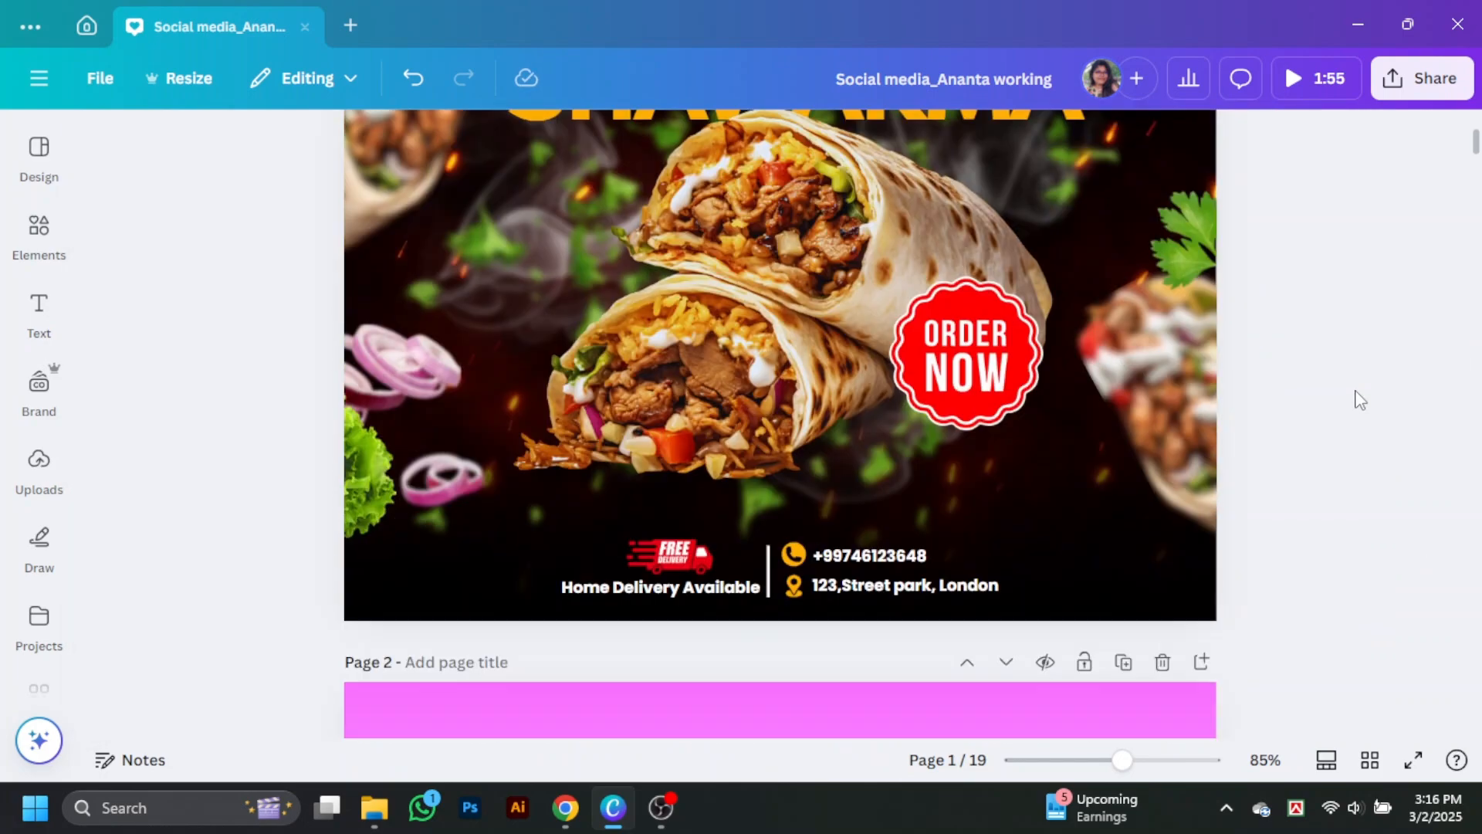
Step: Search the graphics for "food logo"
scroll(1360, 400, "up", 3)
left_click(39, 234)
left_click(100, 156)
type("g")
key("BackSpace")
type("food logo")
key("Return")
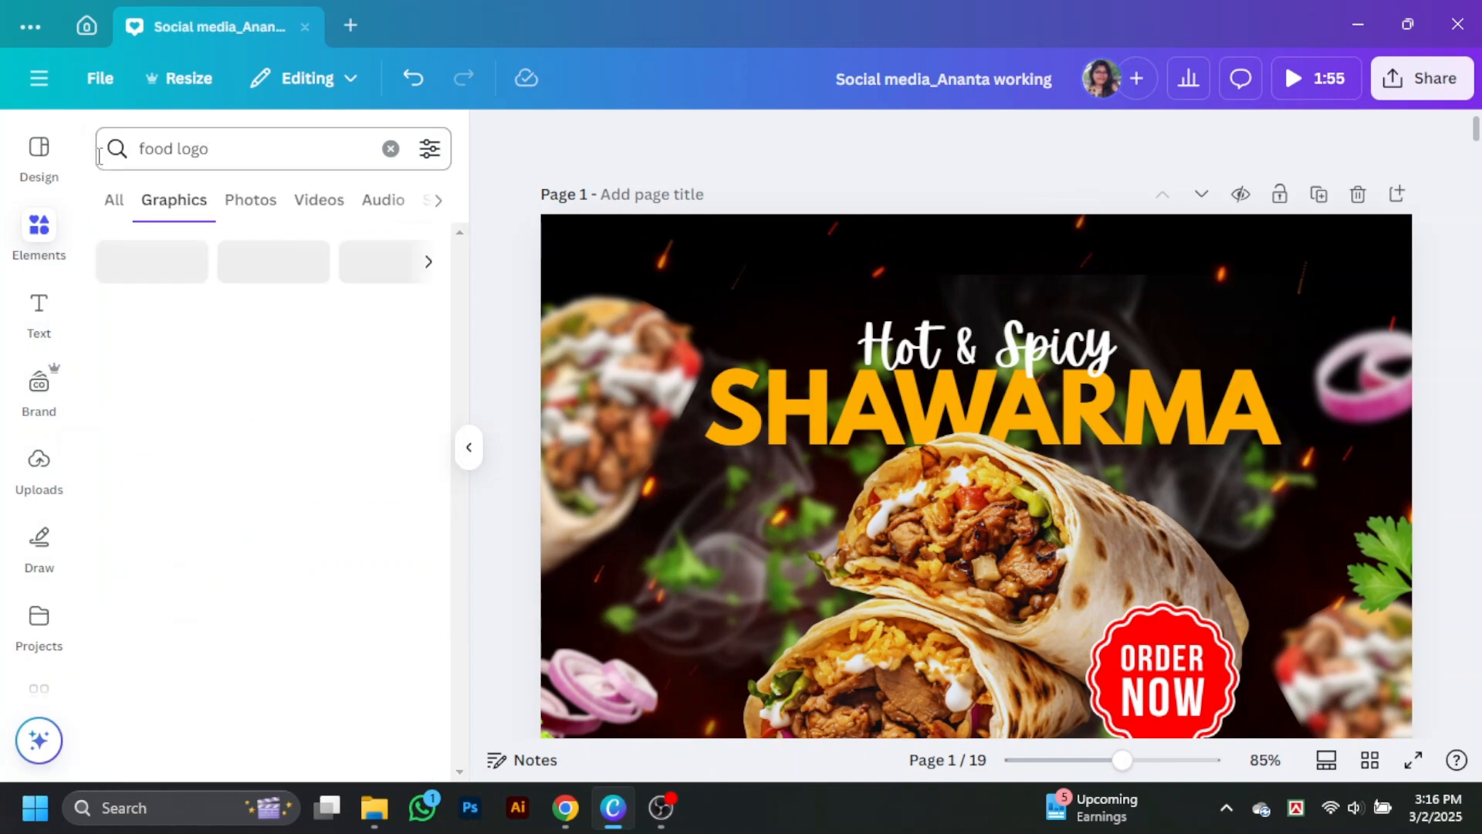
Step: Add the orange burger graphic with red stripes and shrink it to about 51 by 46 px at the design's top
scroll(354, 603, "down", 5)
scroll(368, 531, "down", 10)
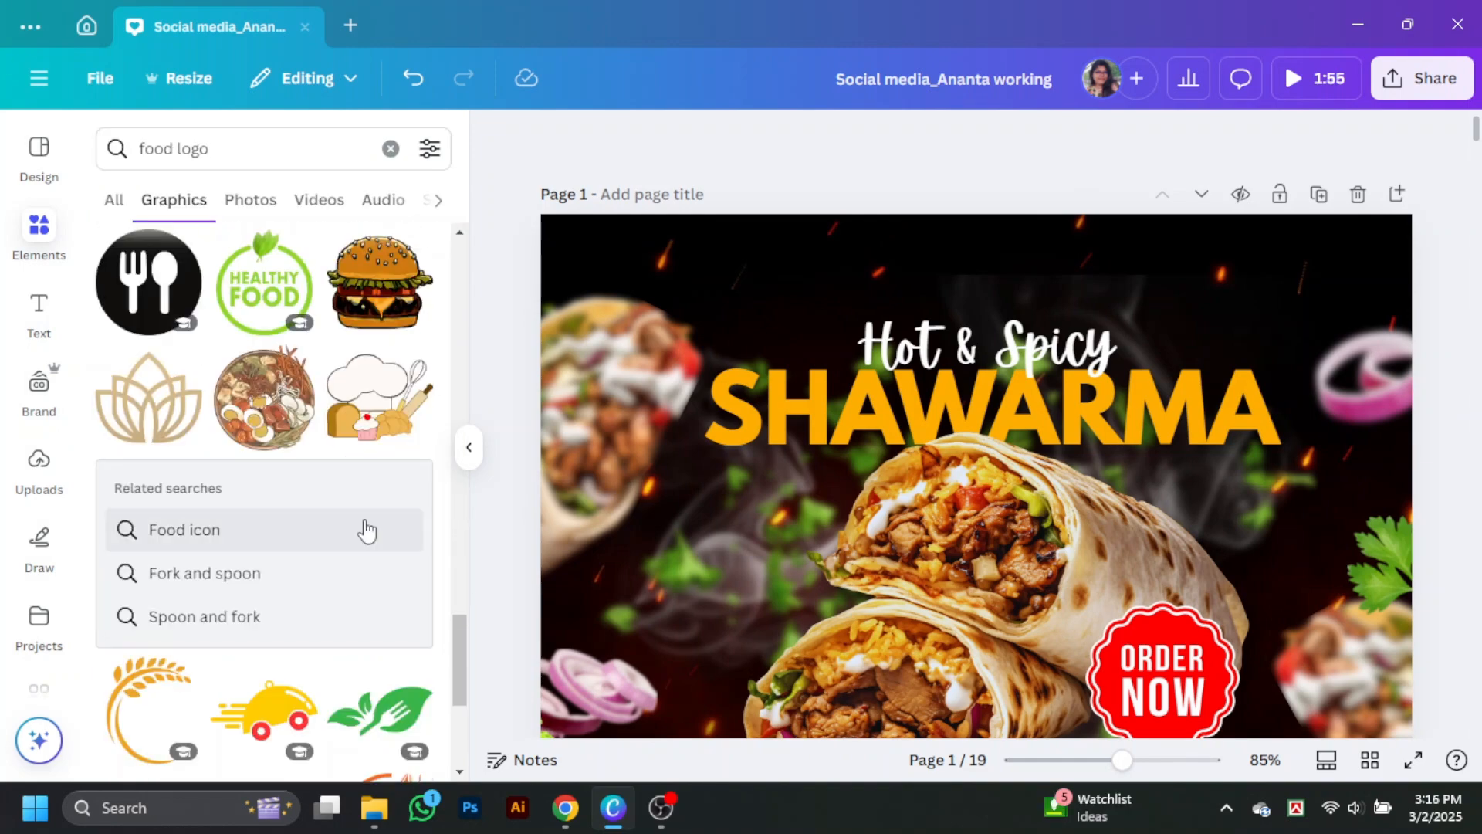
scroll(242, 479, "down", 10)
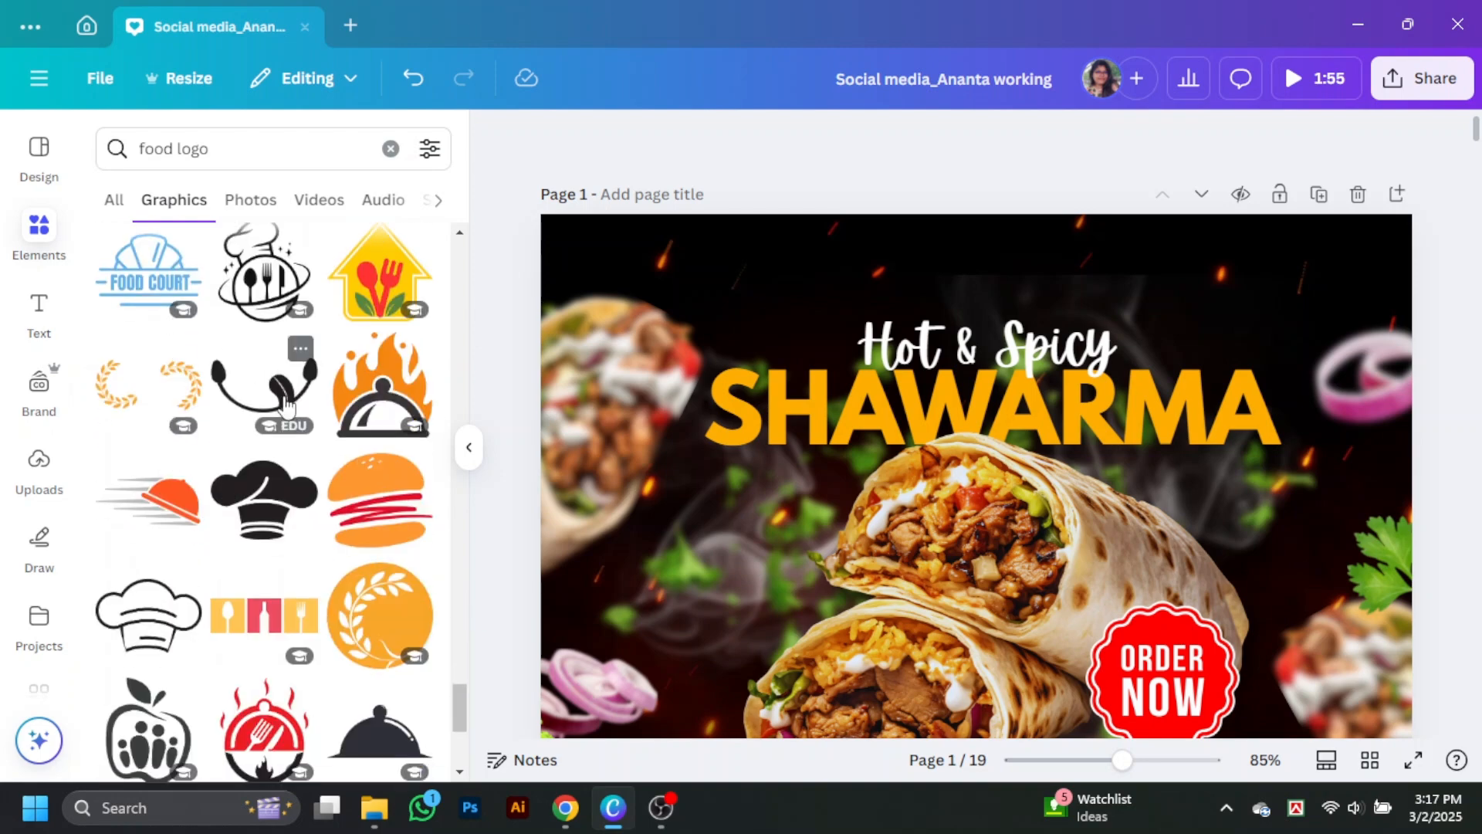
scroll(288, 405, "down", 10)
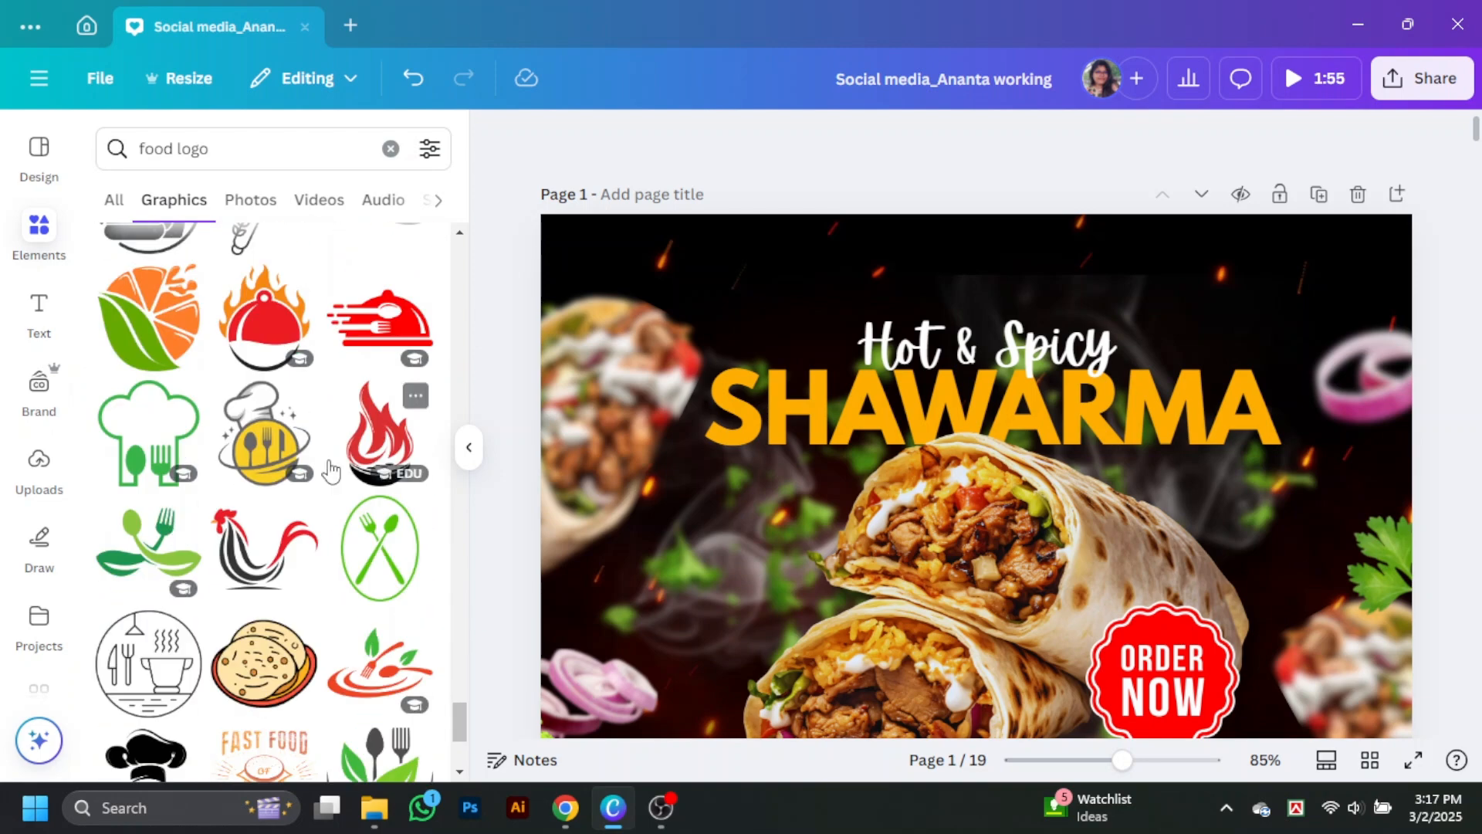
scroll(243, 479, "up", 12)
left_click(381, 378)
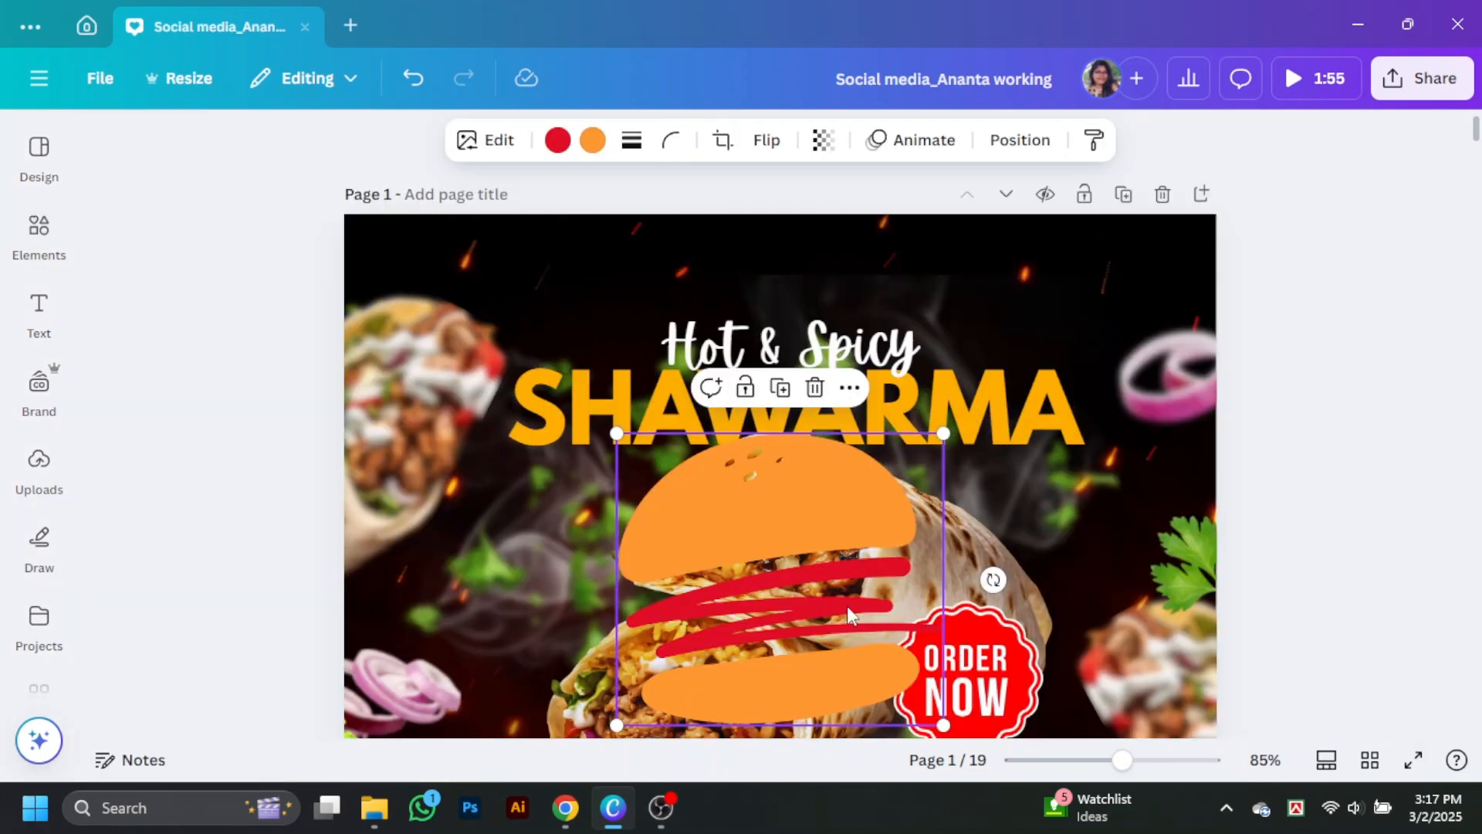
left_click_drag(846, 605, 823, 429)
left_click_drag(920, 550, 727, 263)
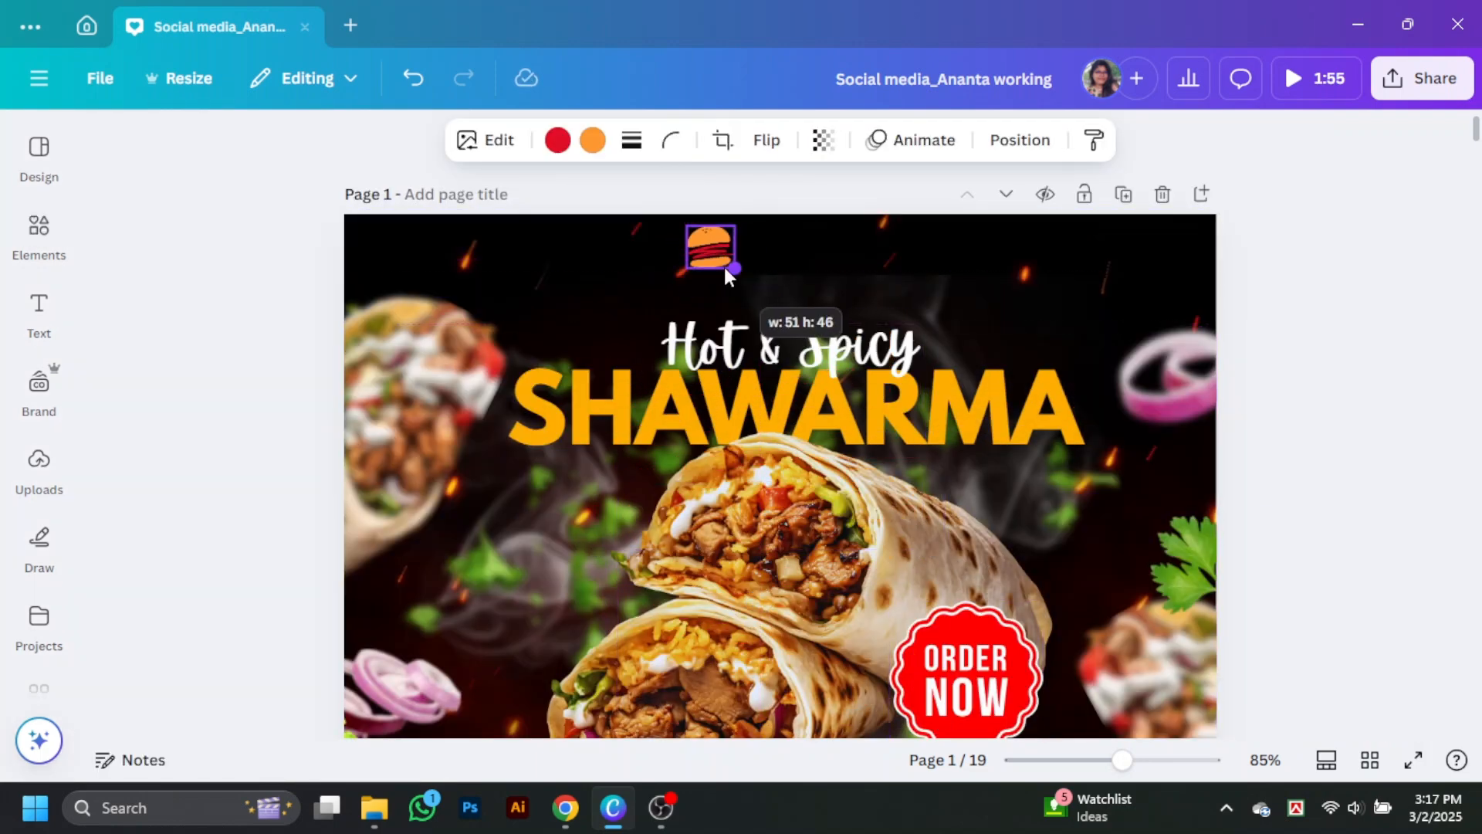
Step: Copy the white vertical divider from the footer and place the copy to the right of the burger logo
scroll(850, 448, "down", 8)
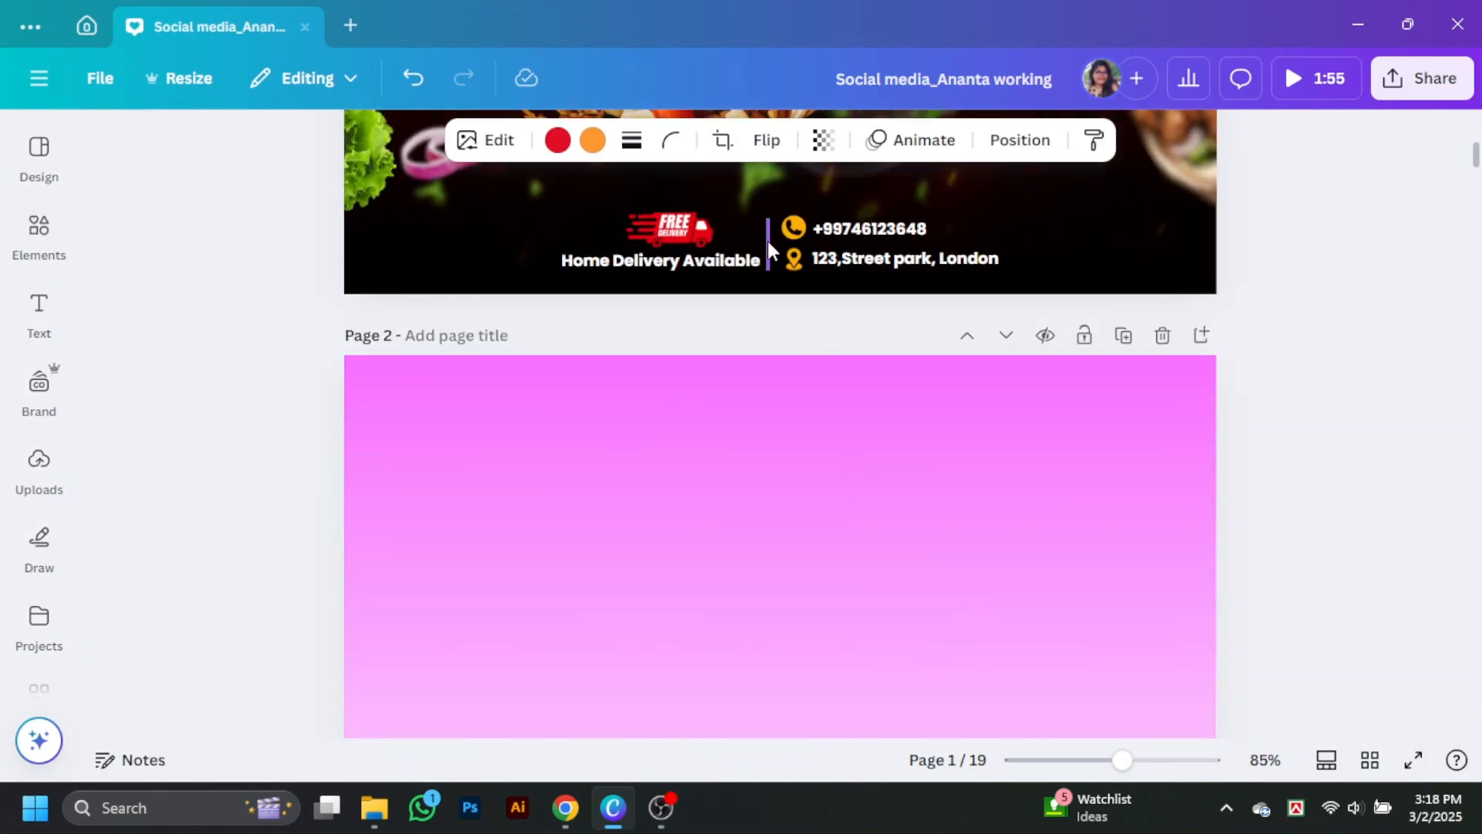
mouse_move(771, 247)
left_mouse_down()
mouse_move(775, 195)
mouse_move(771, 262)
mouse_move(745, 256)
left_mouse_up()
scroll(774, 194, "up", 8)
Step: Copy the Hot & Spicy text to the right of the new divider and change its wording to "Food Court"
left_click_drag(831, 354, 941, 268)
double_click(941, 269)
type("Food Court")
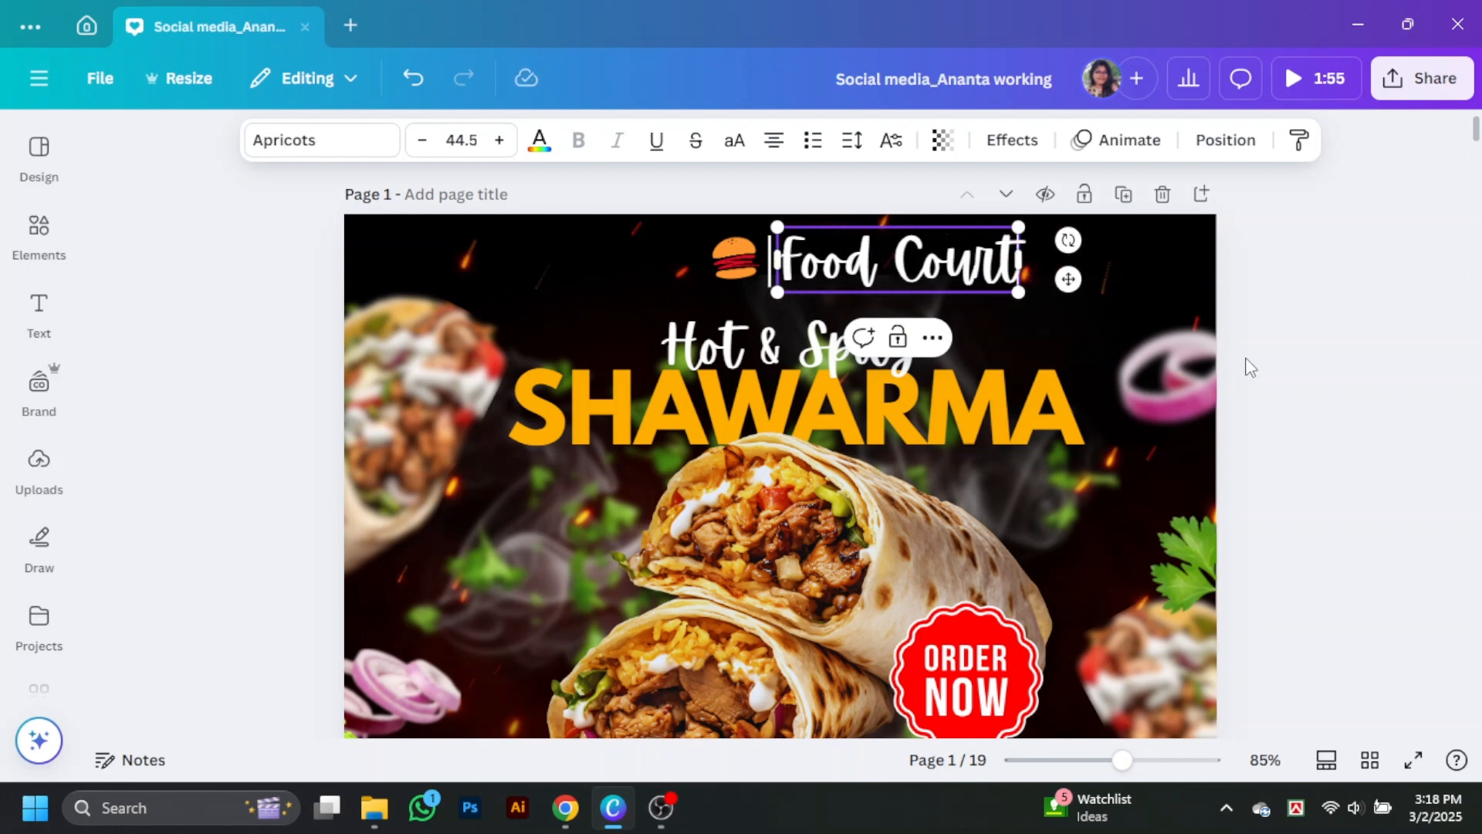
key("Escape")
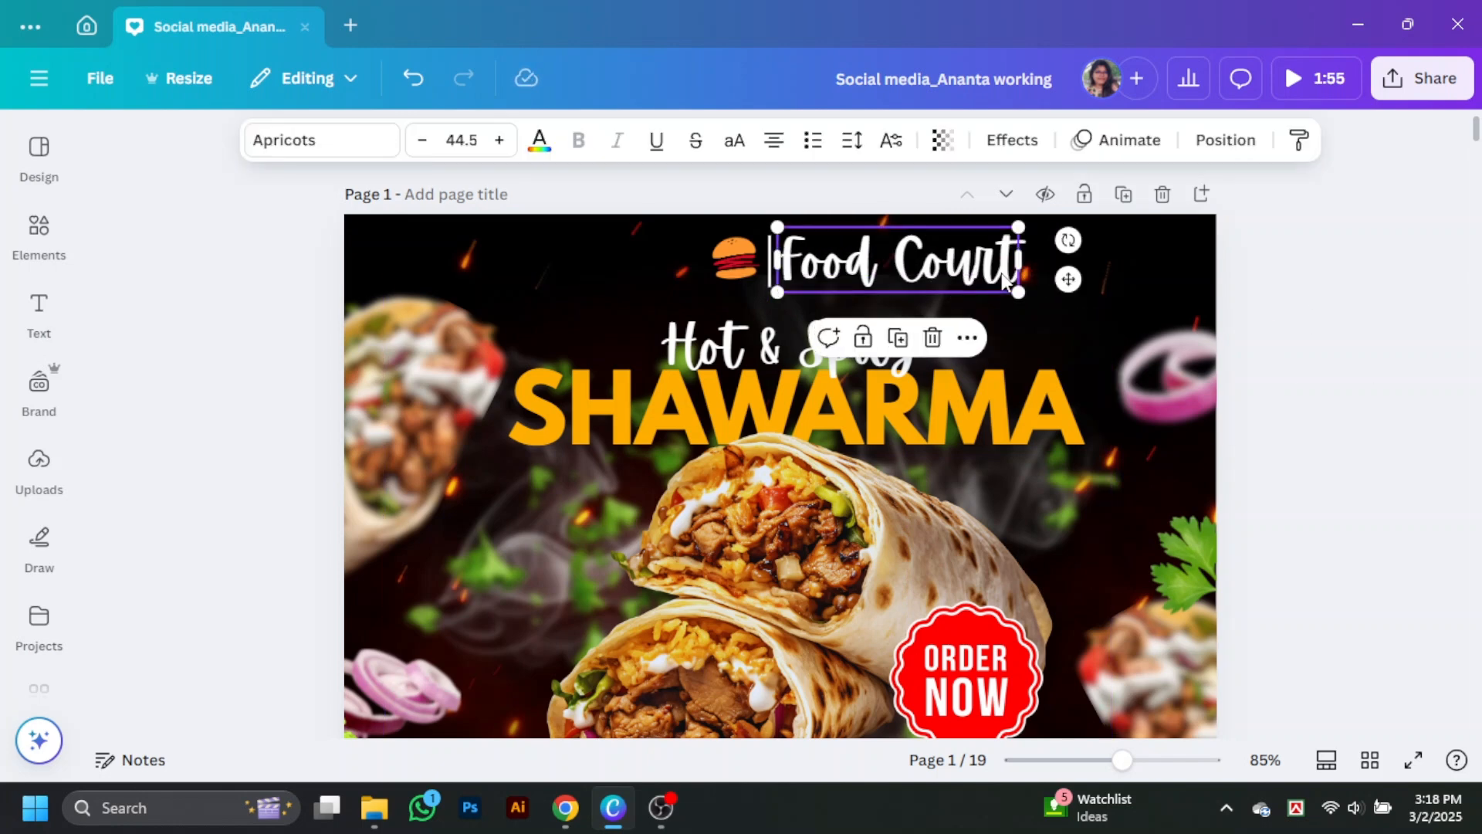
Step: Compare several fonts, including Pluma, Racing Sans One and Ample Display, on the Food Court text and set it to Aikya Bold
left_click(306, 159)
scroll(185, 479, "up", 2)
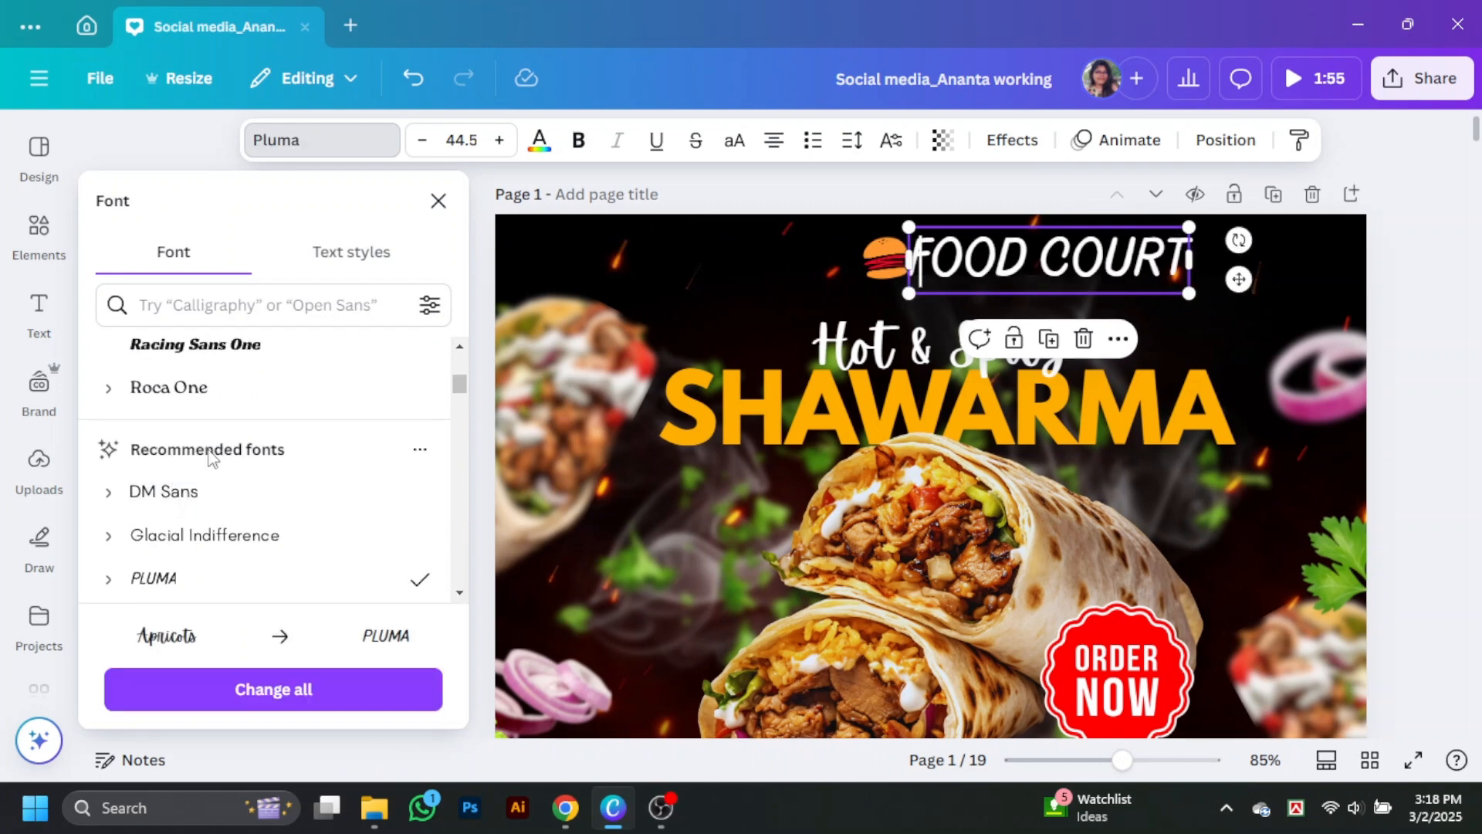
left_click(152, 386)
scroll(155, 385, "up", 1)
left_click(193, 453)
scroll(305, 450, "up", 2)
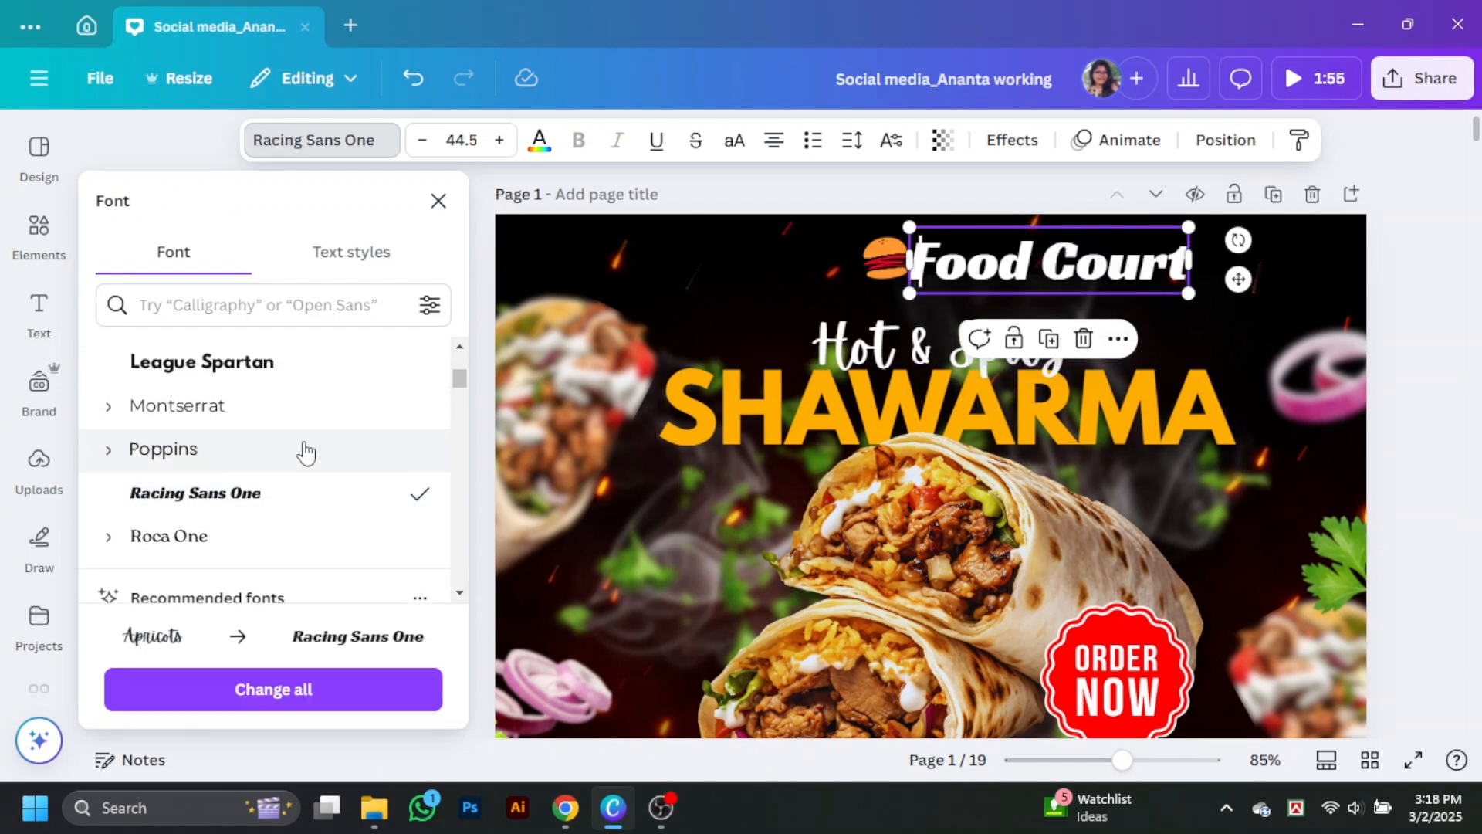
left_click(195, 463)
scroll(198, 479, "up", 1)
left_click(195, 475)
scroll(193, 478, "up", 2)
left_click(192, 498)
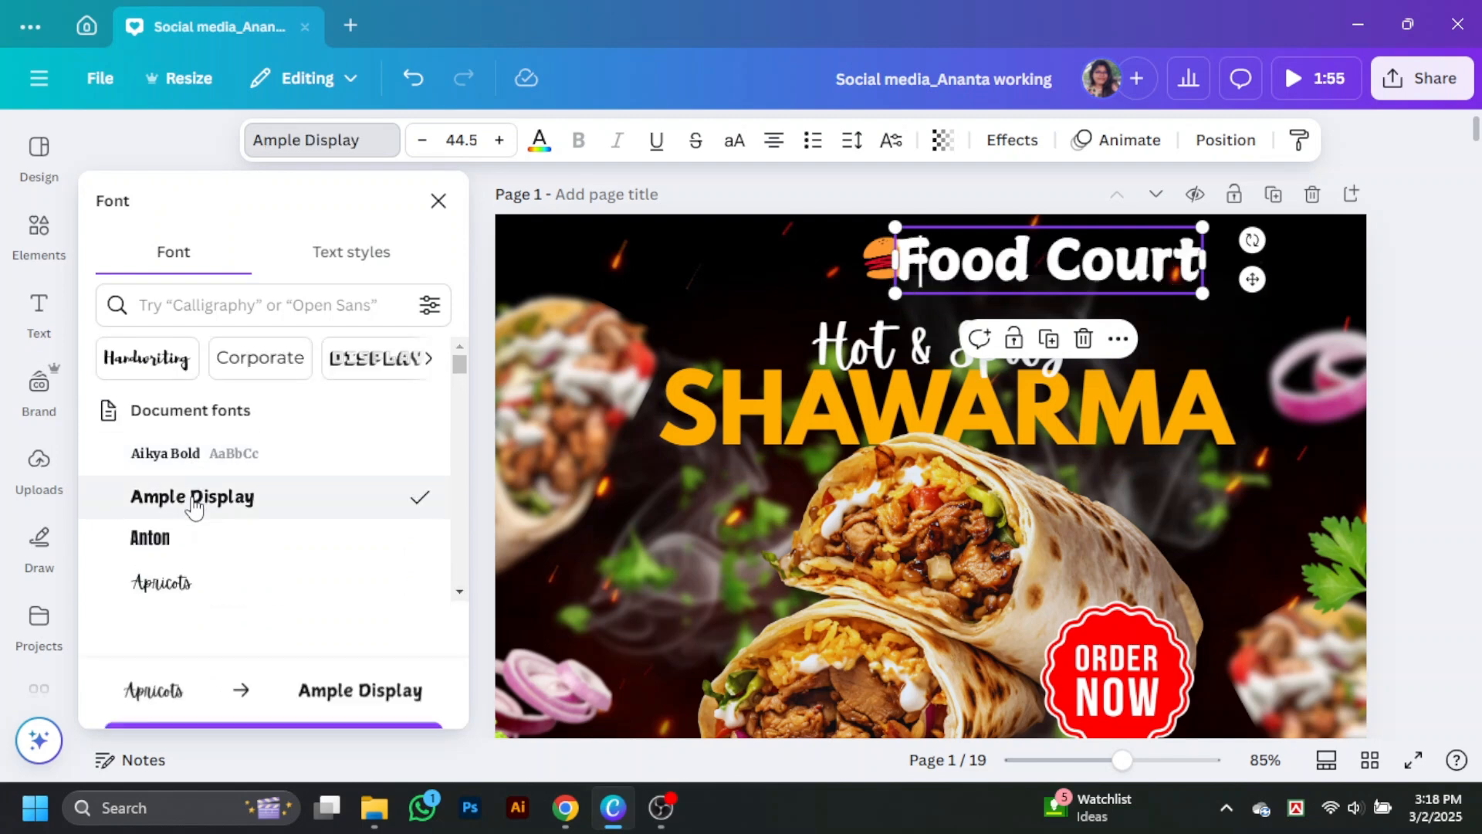
left_click(193, 453)
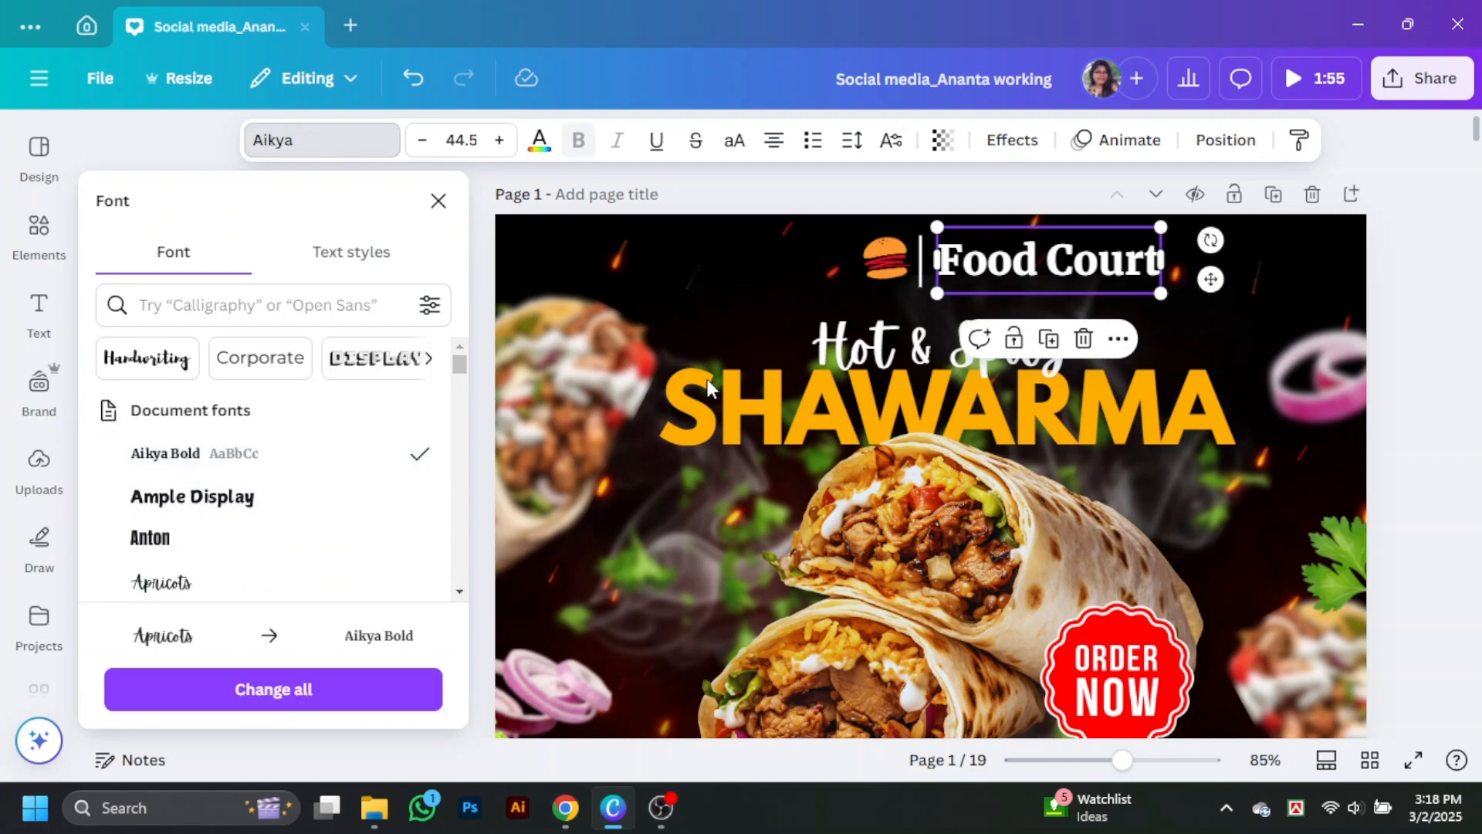
Step: Break the Food Court text into two lines and tighten its line spacing
left_click(1045, 263)
key("Return")
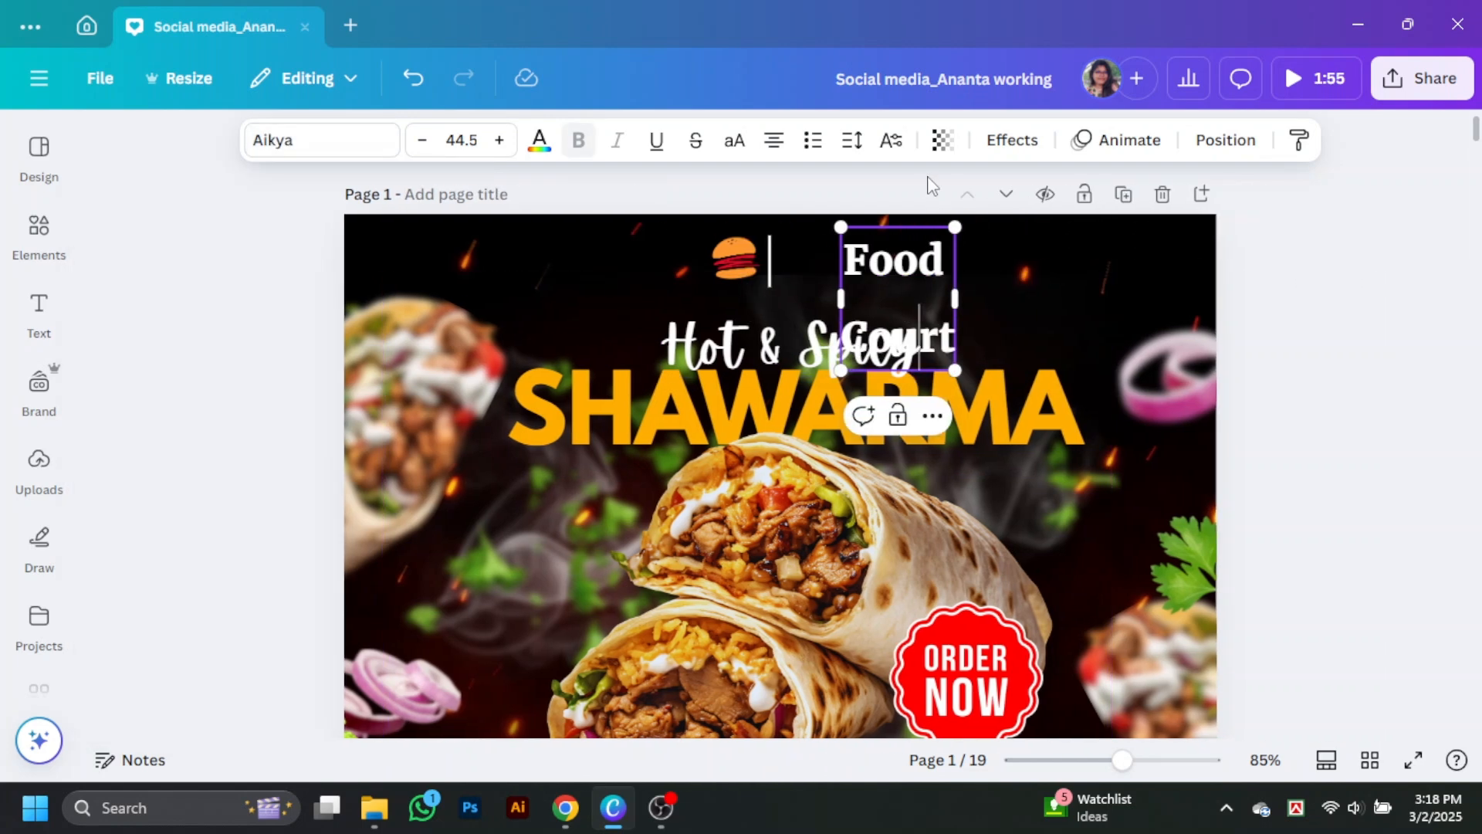
left_click(852, 140)
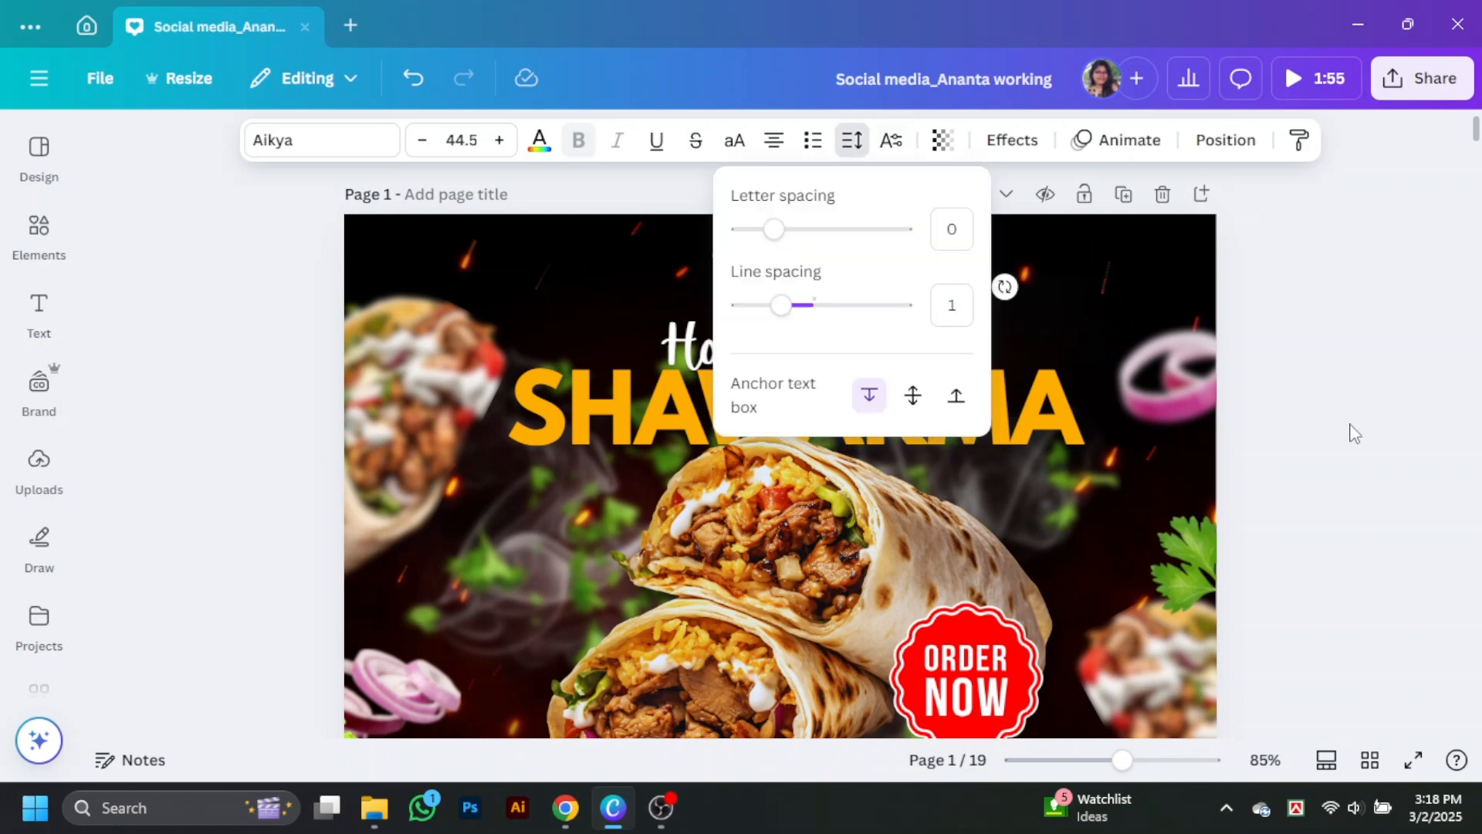
left_click(918, 272)
left_click(849, 146)
left_click(1257, 302)
Step: Scale the two-line Food Court text down to a font size of about 16.8 and place it just right of the divider
left_click_drag(905, 301, 834, 288)
left_click_drag(887, 330, 811, 272)
left_click(884, 265)
Step: Group the burger, divider and Food Court text and centre the logo group horizontally on the page
left_click(738, 261)
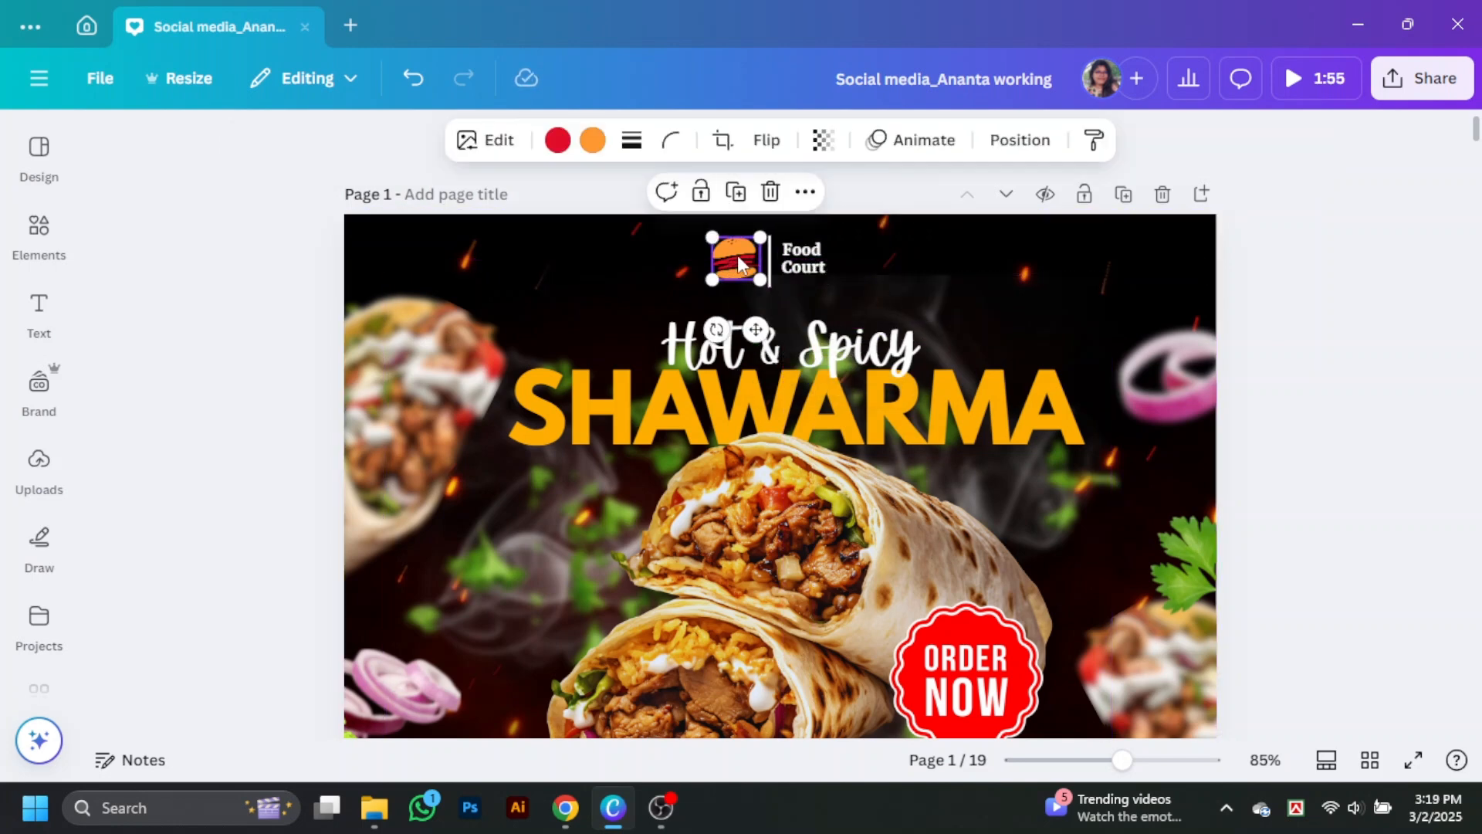
left_click(773, 262, "shift")
left_click(778, 263, "shift")
left_click(1291, 140)
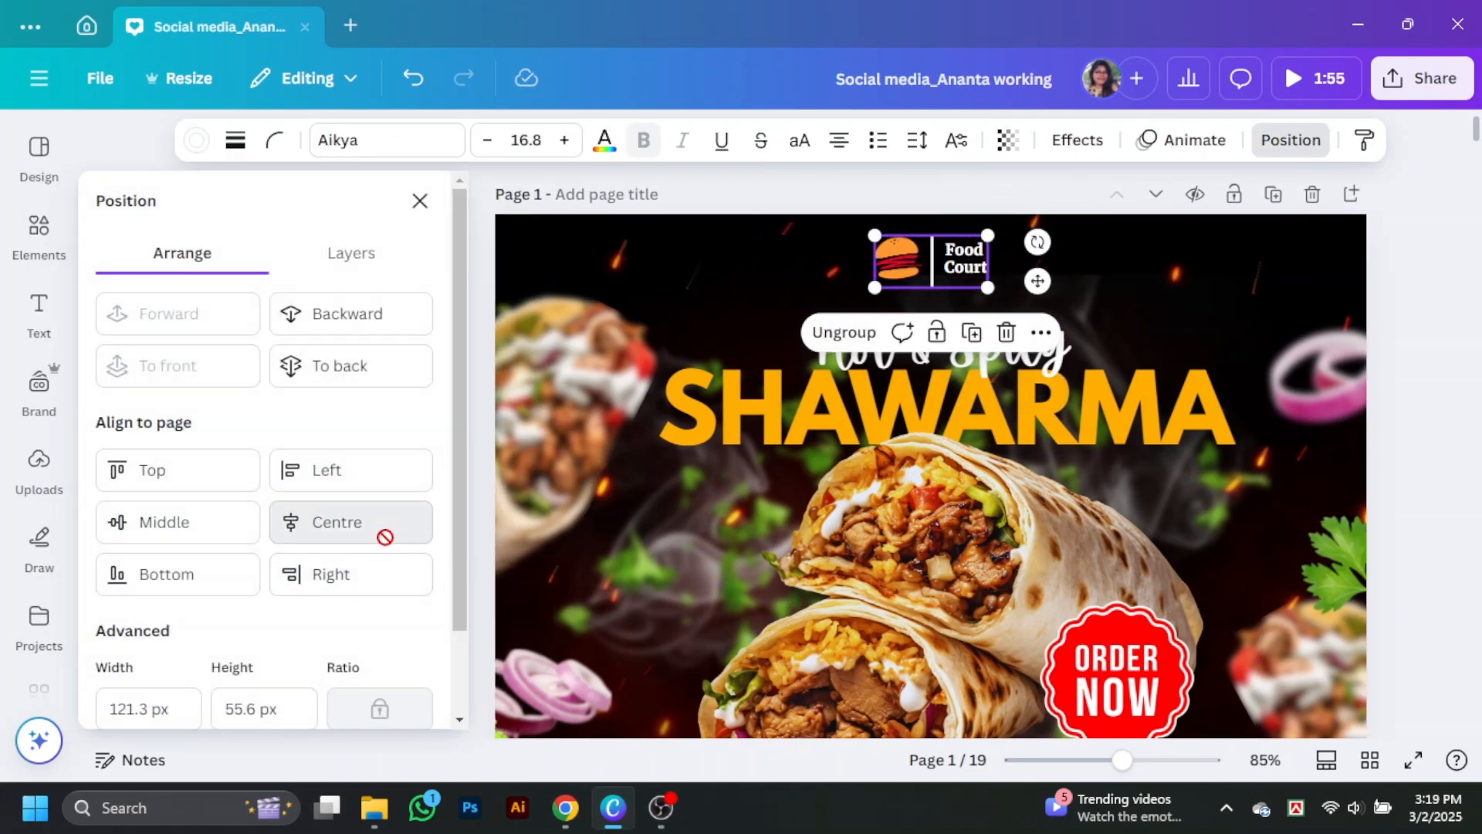
left_click(431, 206)
Step: Deselect the logo and preview the whole design in full screen
left_click(1380, 423)
scroll(1354, 498, "down", 4)
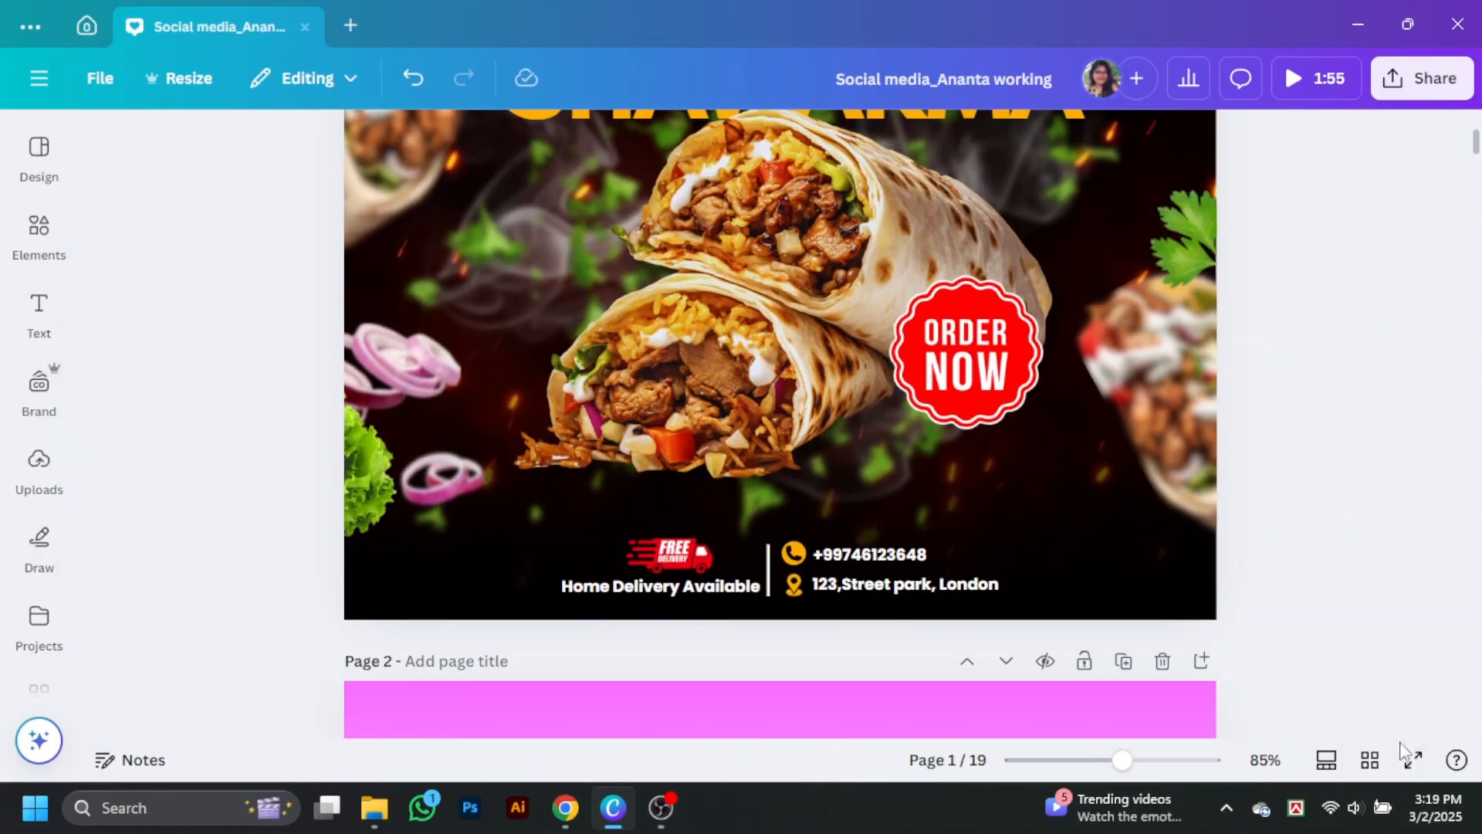
left_click(1411, 757)
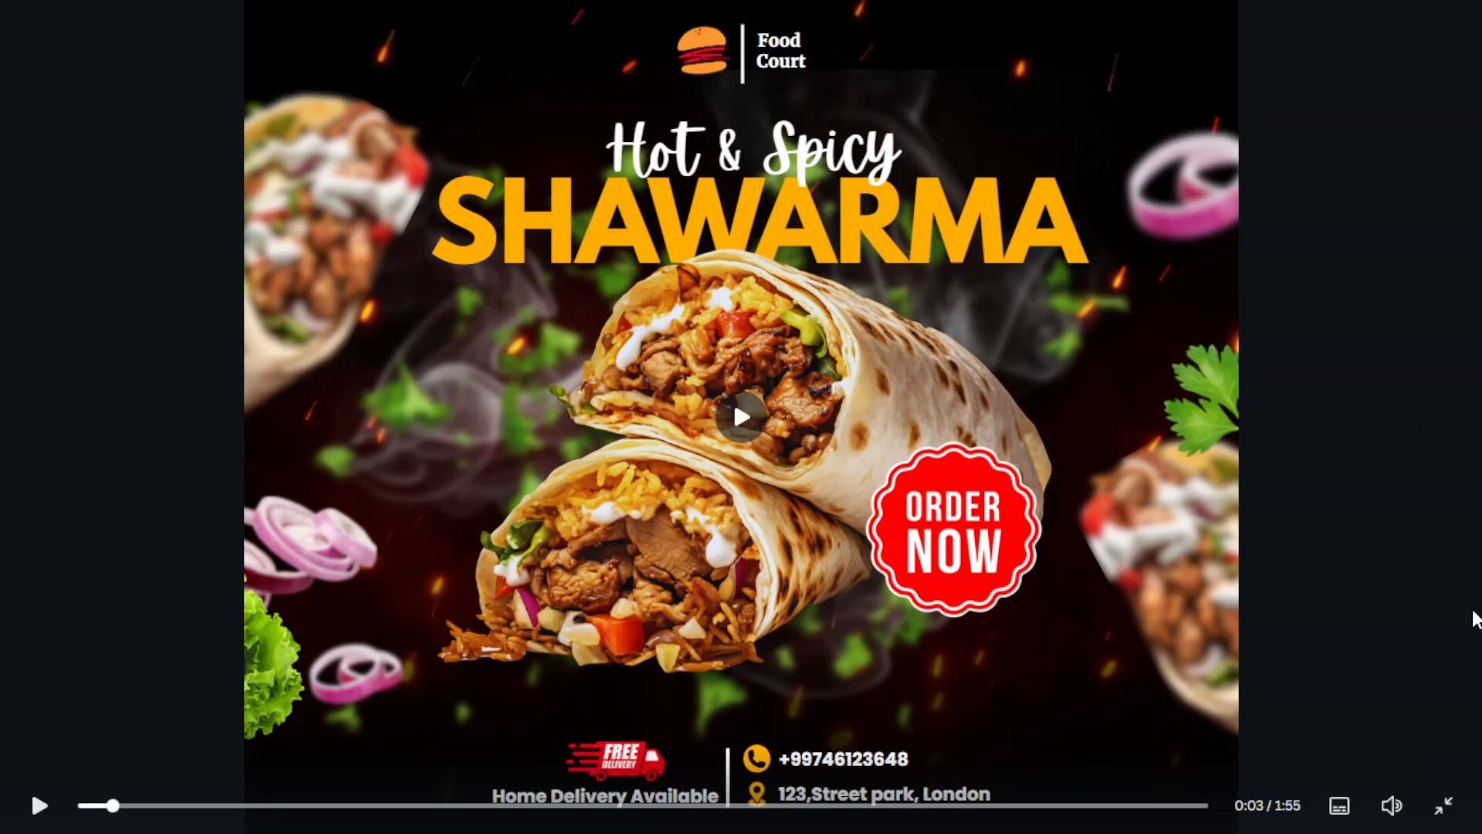